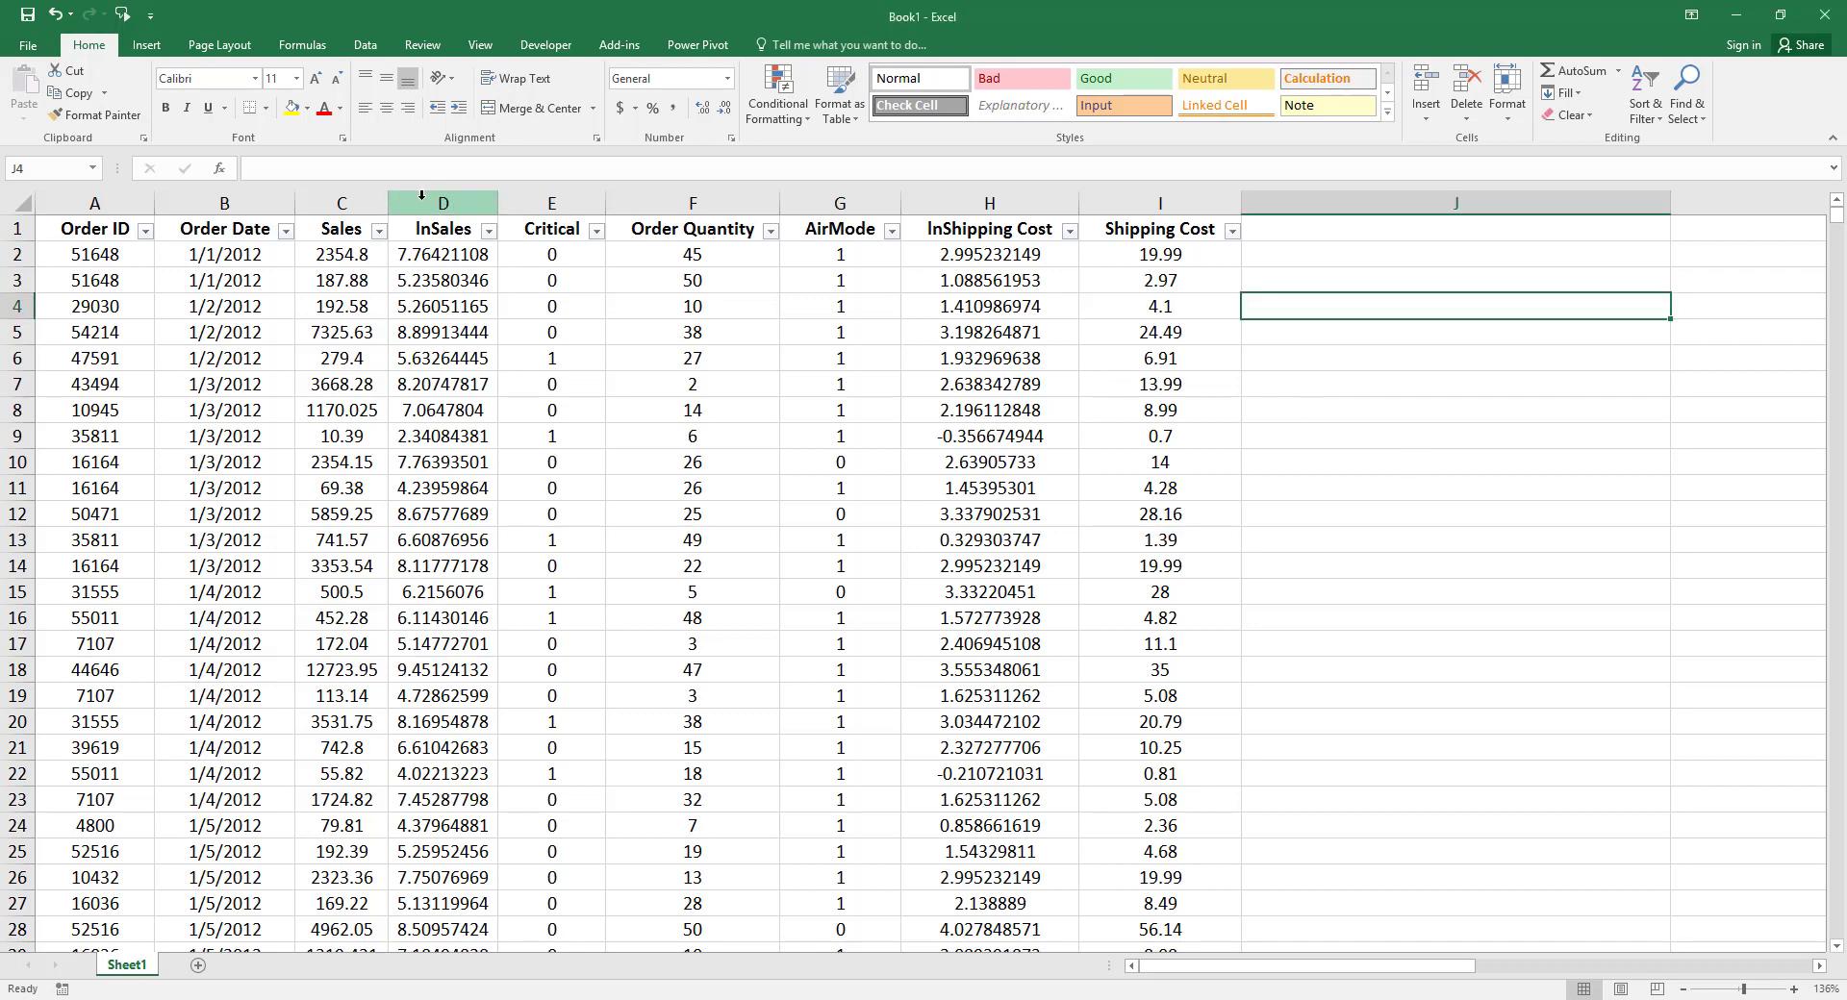
# - Type the intro note 'This is a linear equation with the following terms' in J3
pyautogui.moveTo(419, 193); pyautogui.dragTo(934, 220)
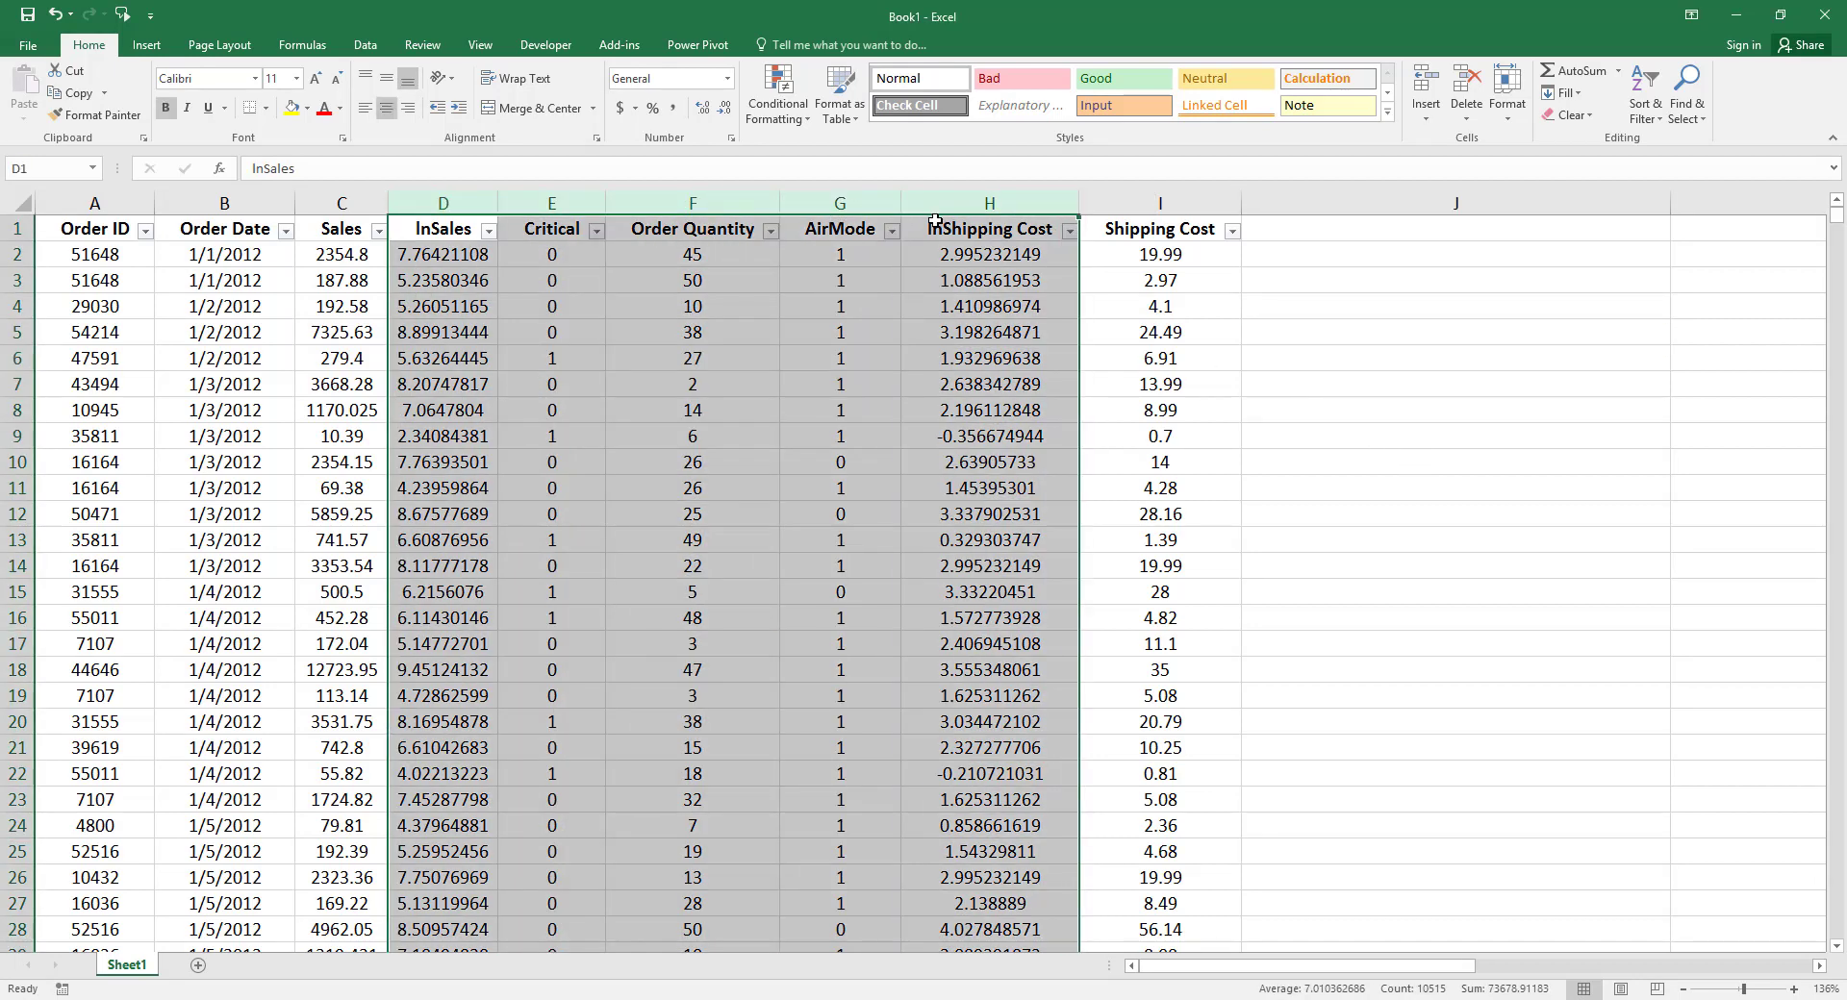
pyautogui.click(1342, 280)
pyautogui.write('T')
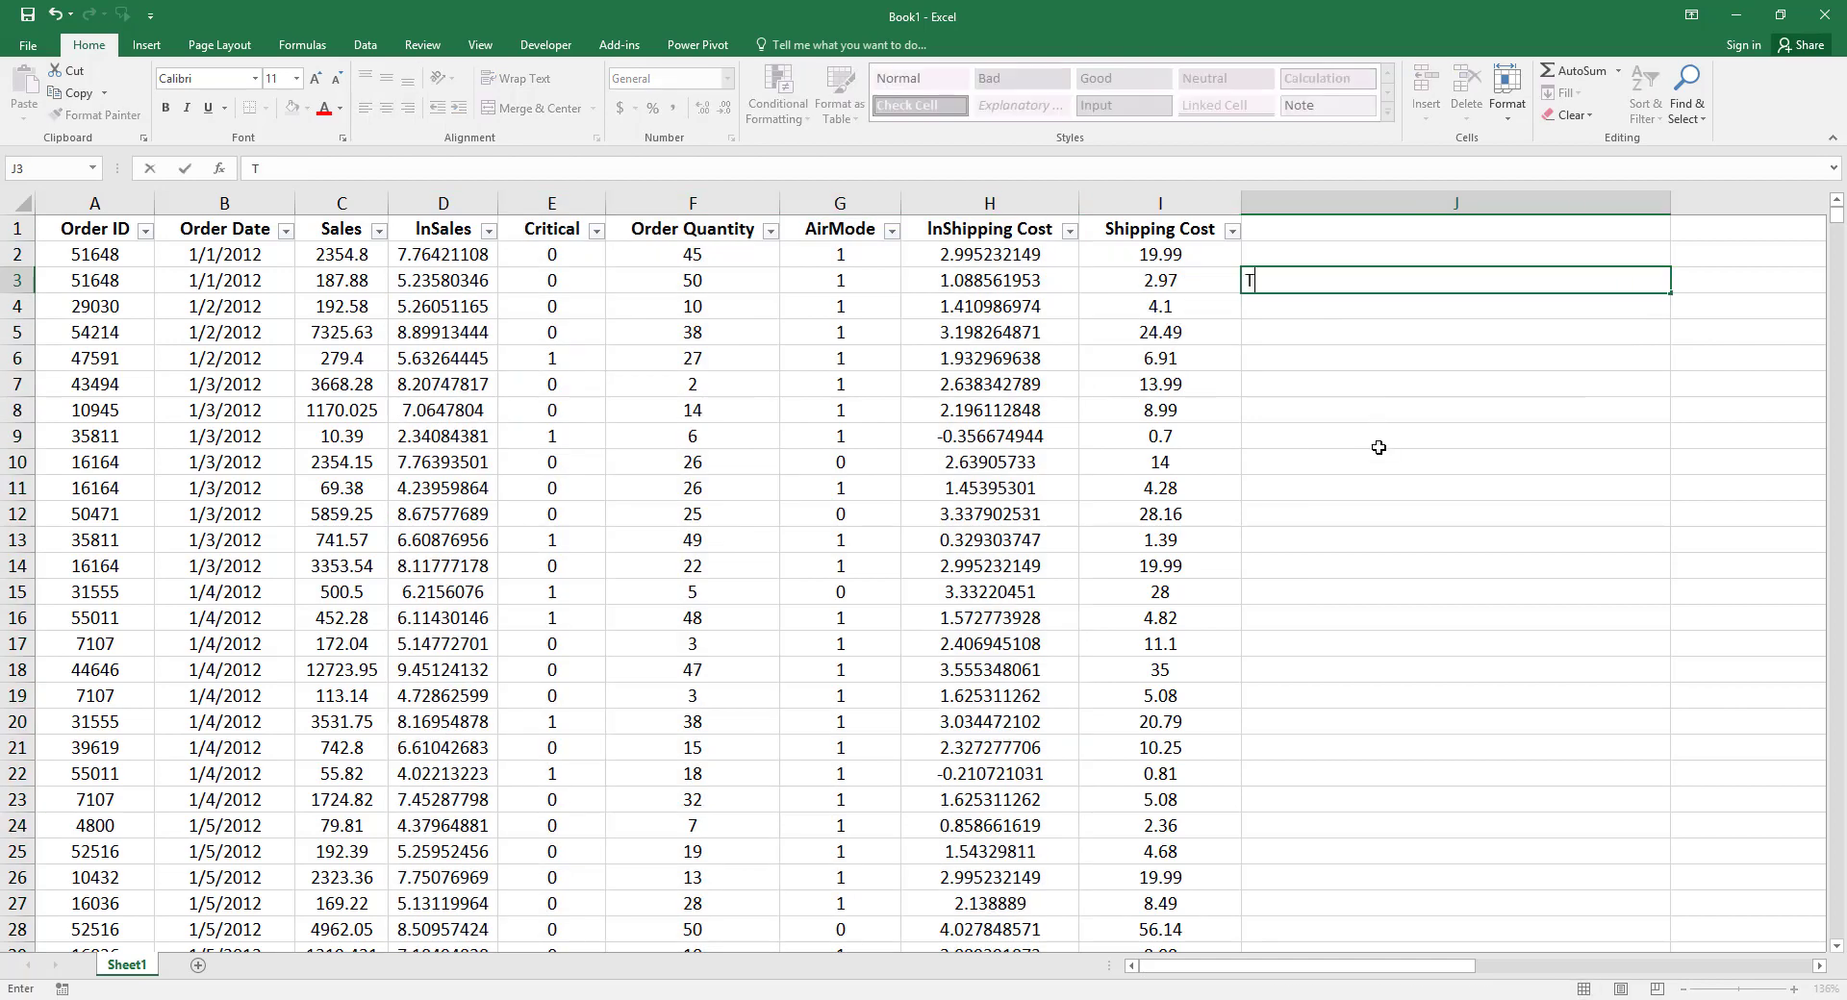
pyautogui.write('his is a linear ')
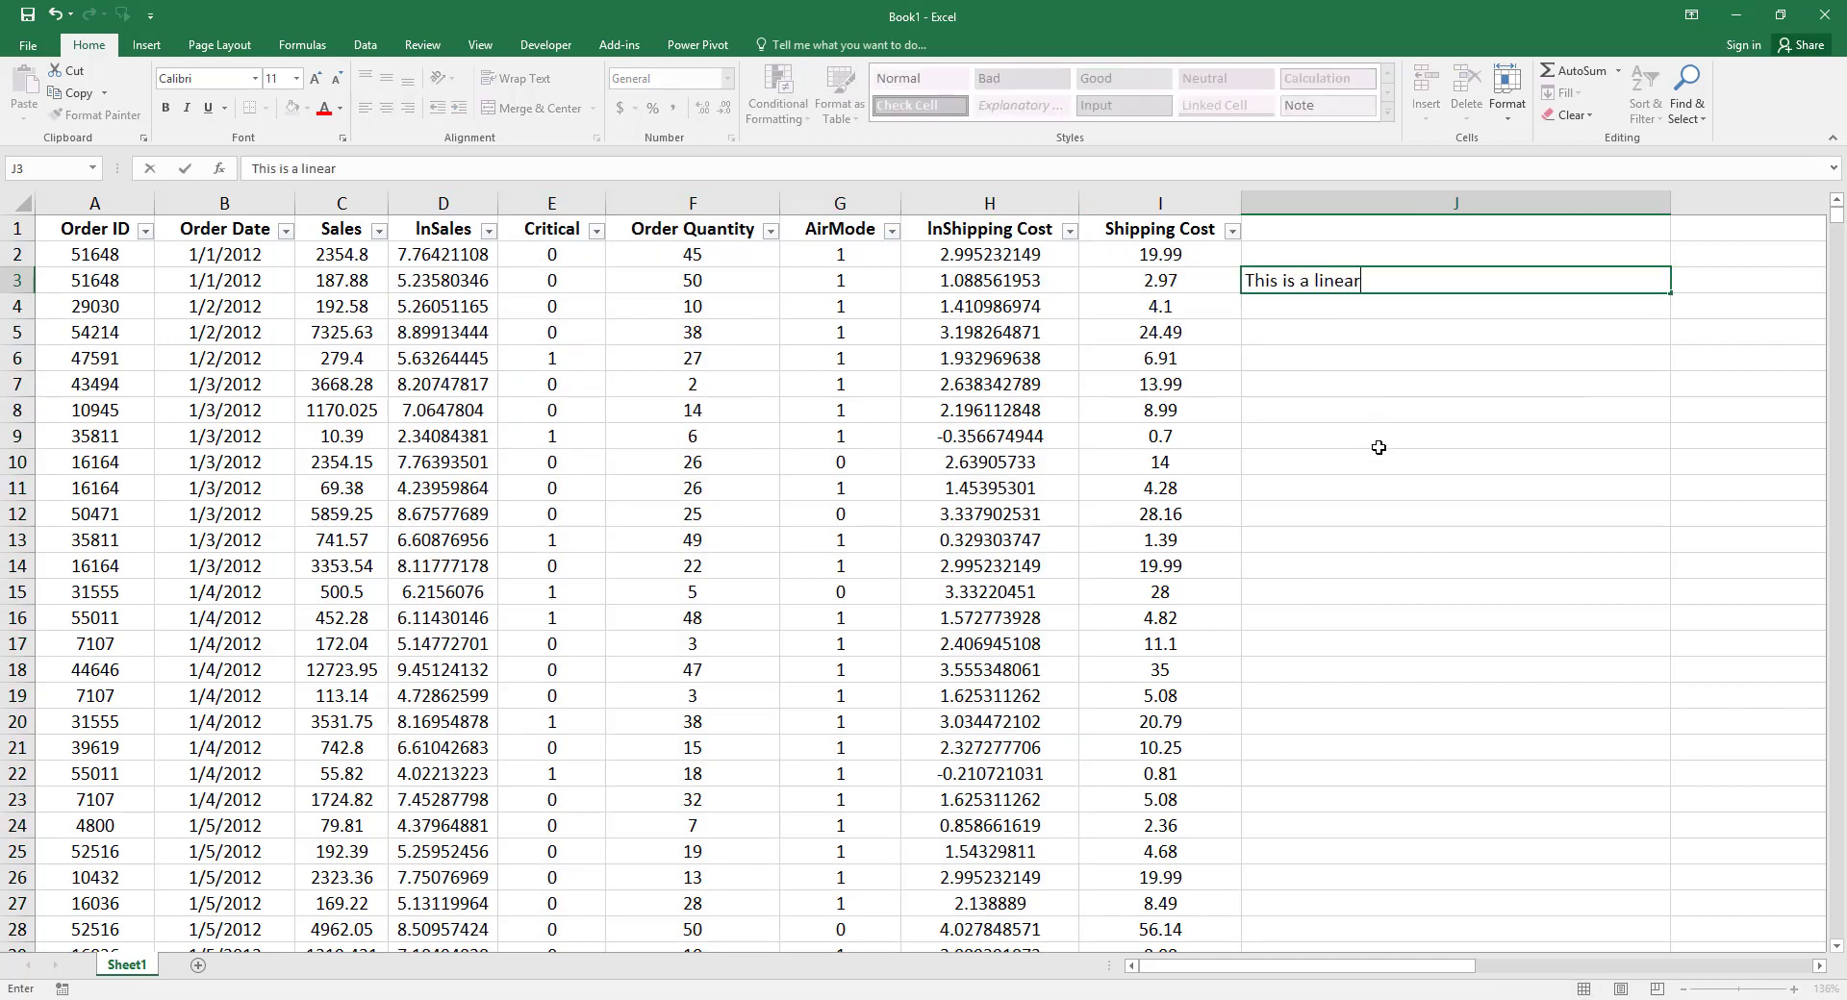
pyautogui.write('equation w')
pyautogui.write('ith the following')
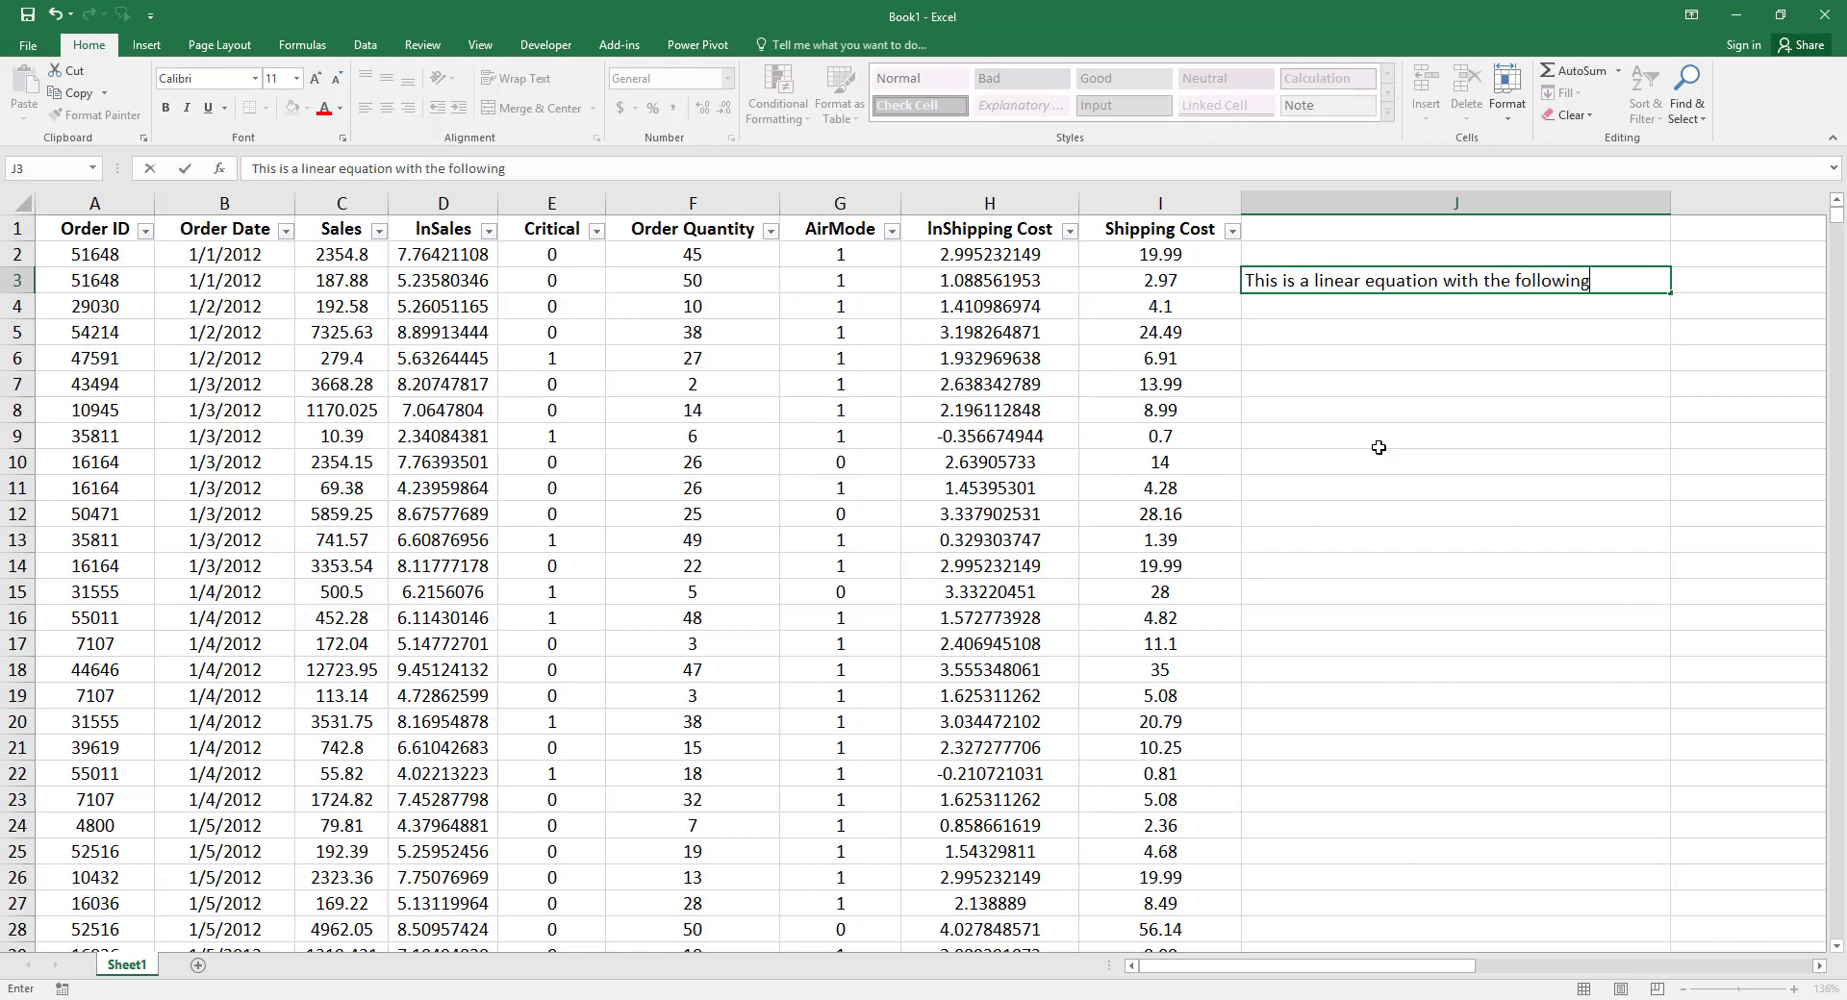
pyautogui.write(' terms')
pyautogui.press('Return')
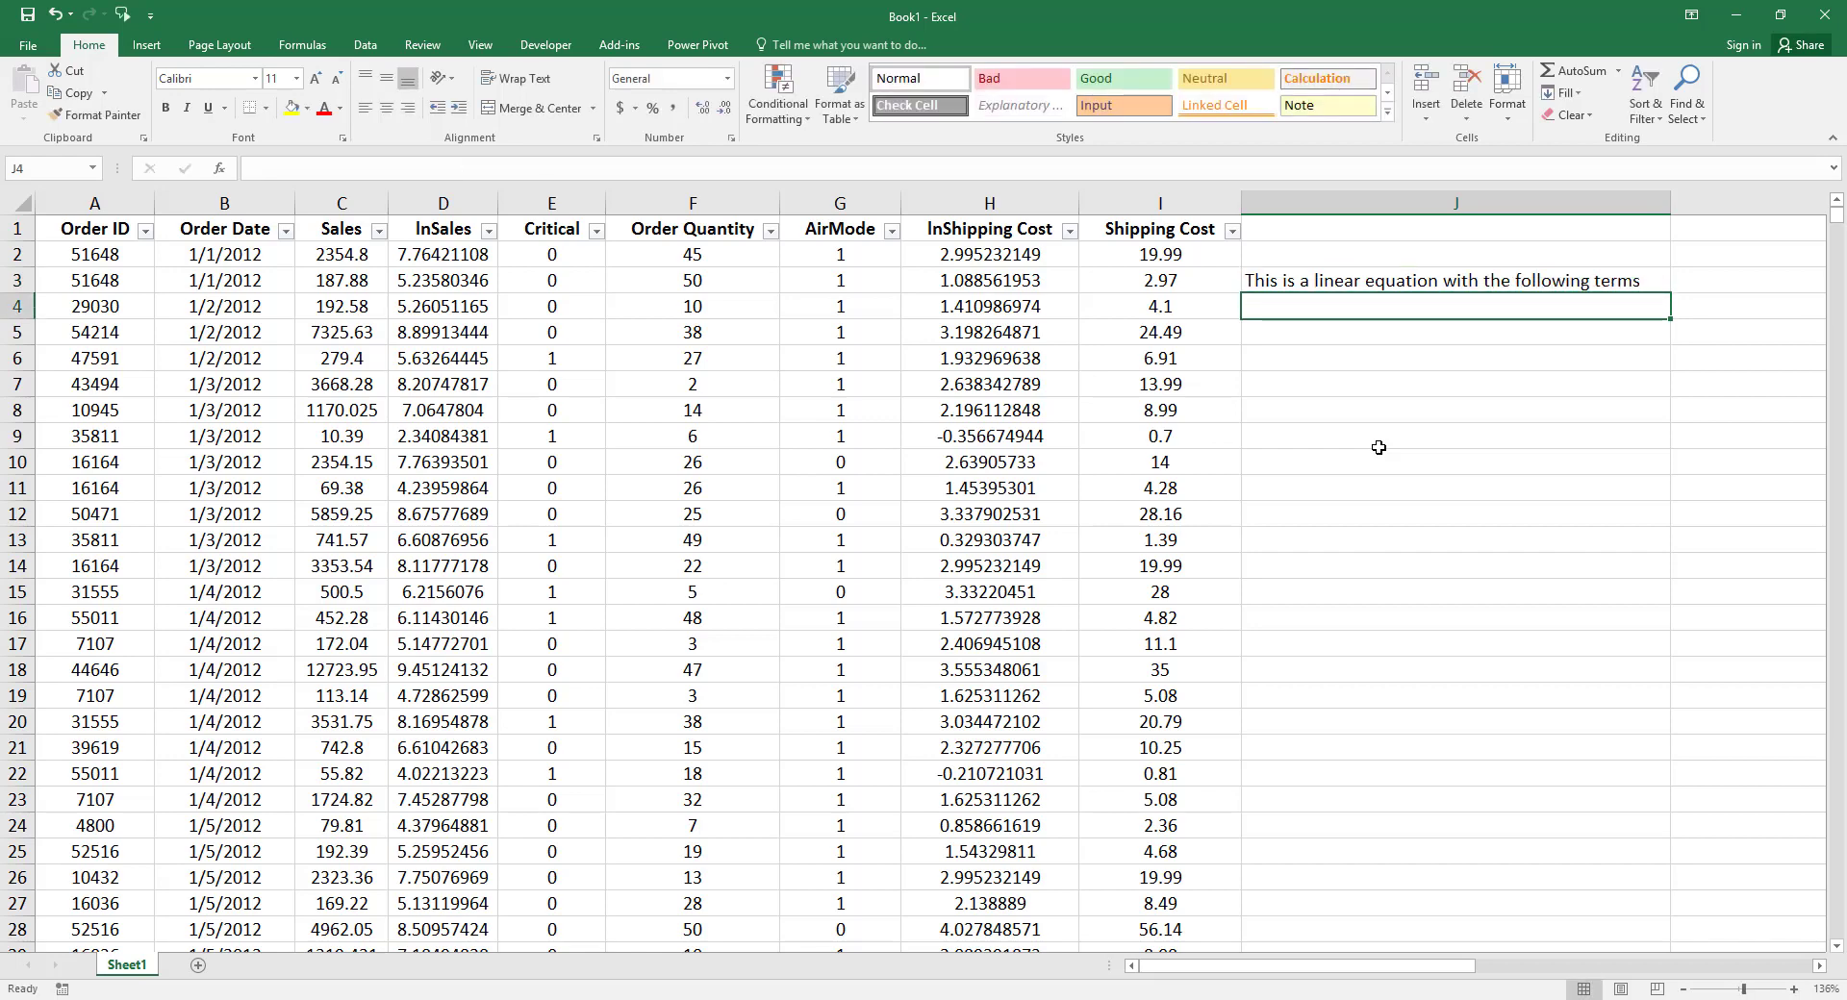
# - Write lnSales = Int + B1*Critical + B2*Order Quantity + B3*AirMode + B4*InShipping Cost across J5–J6
pyautogui.press('Return')
pyautogui.write('In')
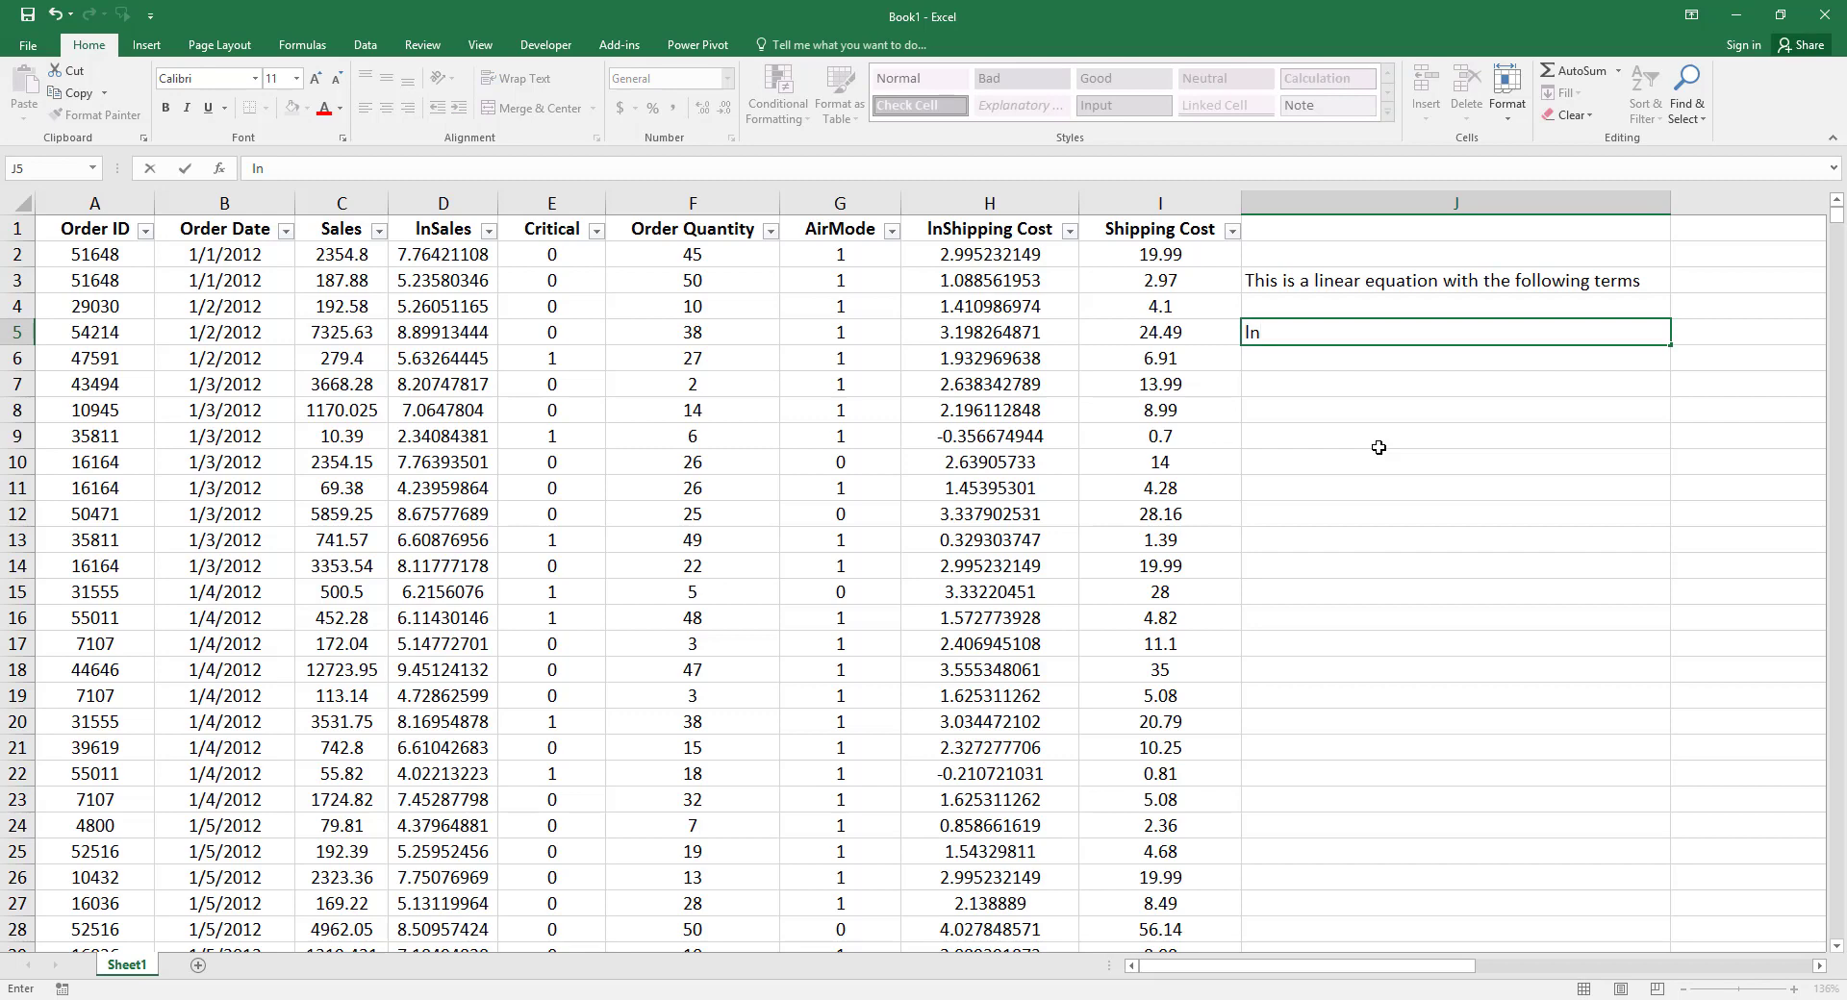
pyautogui.write('ale')
pyautogui.write(' rit')
pyautogui.press('BackSpace')
pyautogui.press('BackSpace')
pyautogui.write('Int + ')
pyautogui.write('B1*')
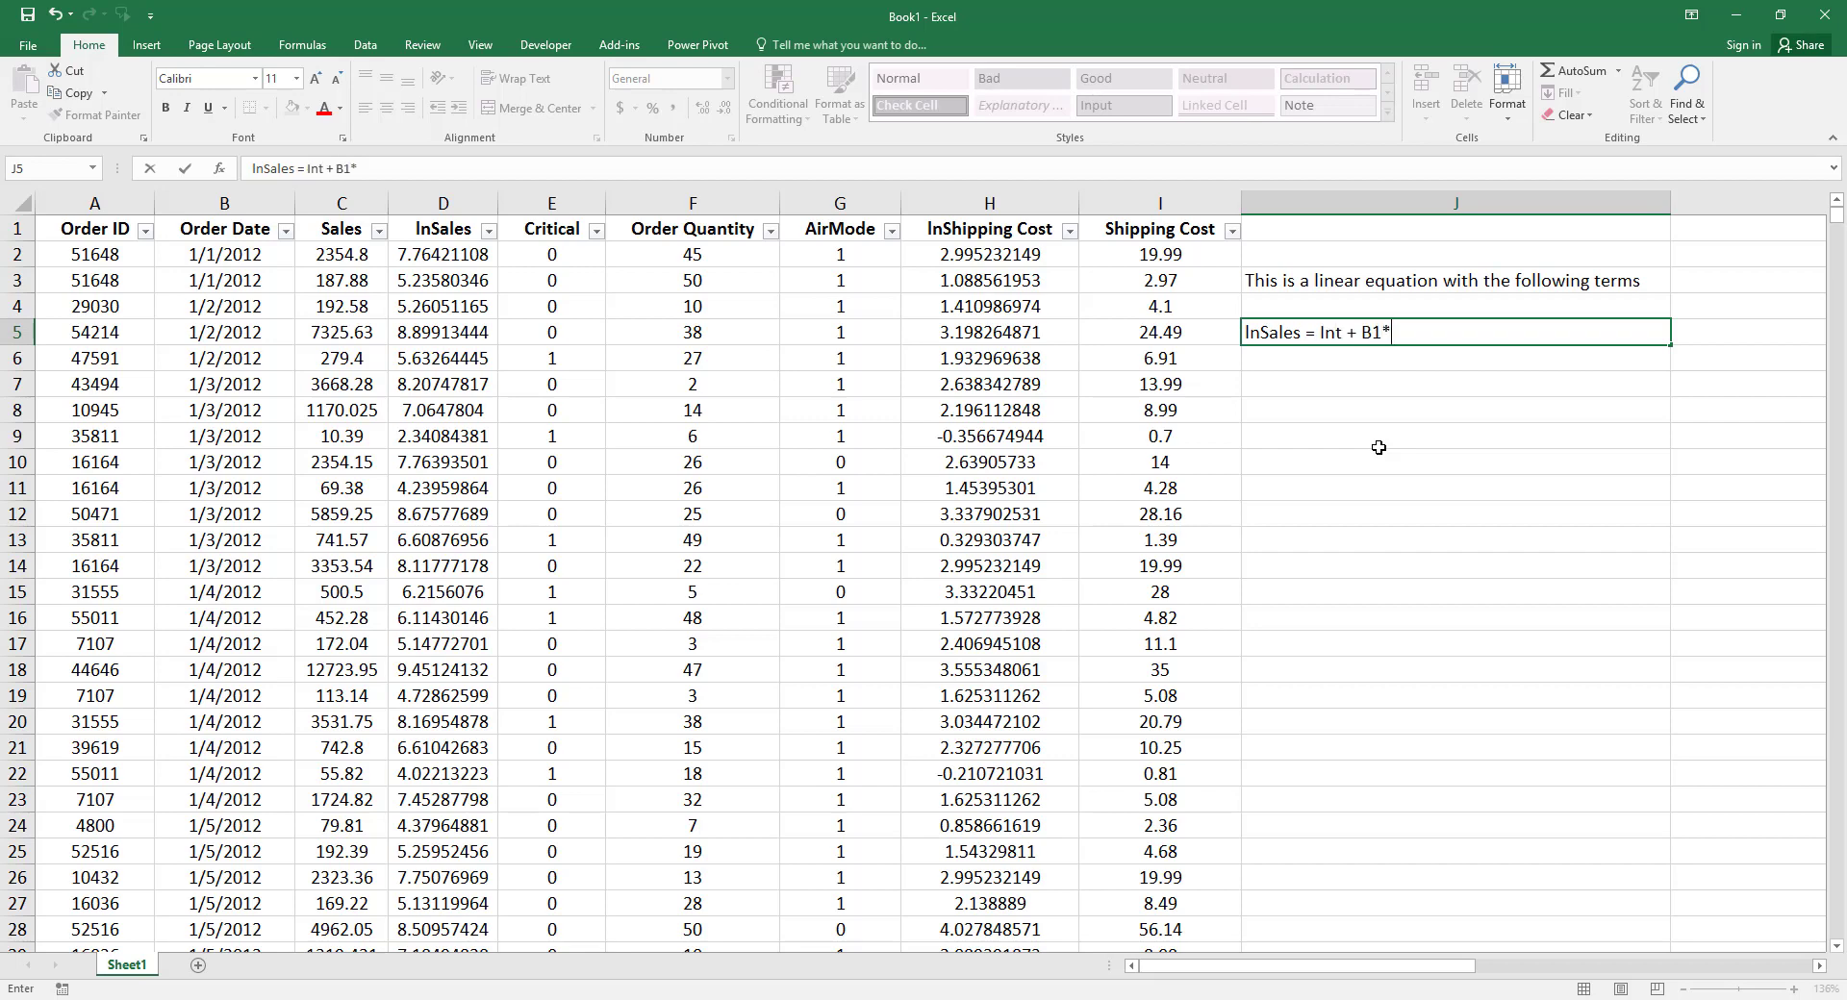
pyautogui.write('Sale')
pyautogui.press('BackSpace')
pyautogui.press('BackSpace')
pyautogui.press('BackSpace')
pyautogui.write('Critical + B2')
pyautogui.write('*Or')
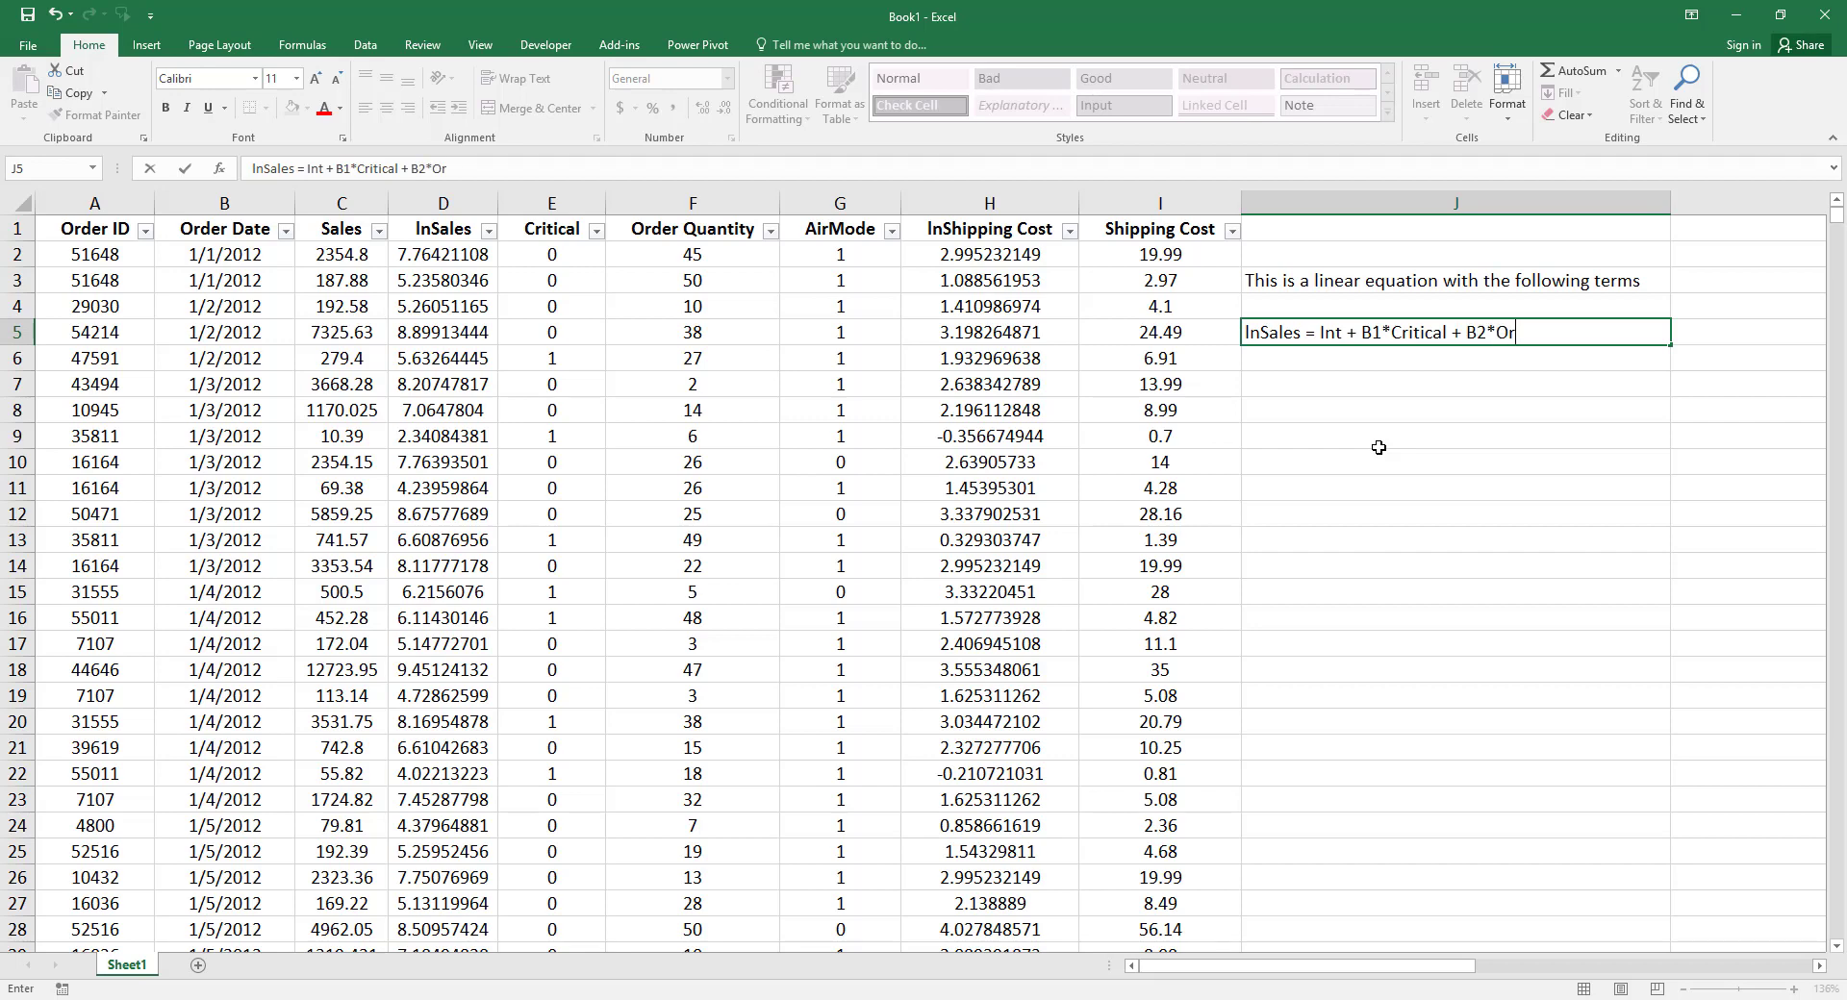
pyautogui.write('der Quan')
pyautogui.write('tity +')
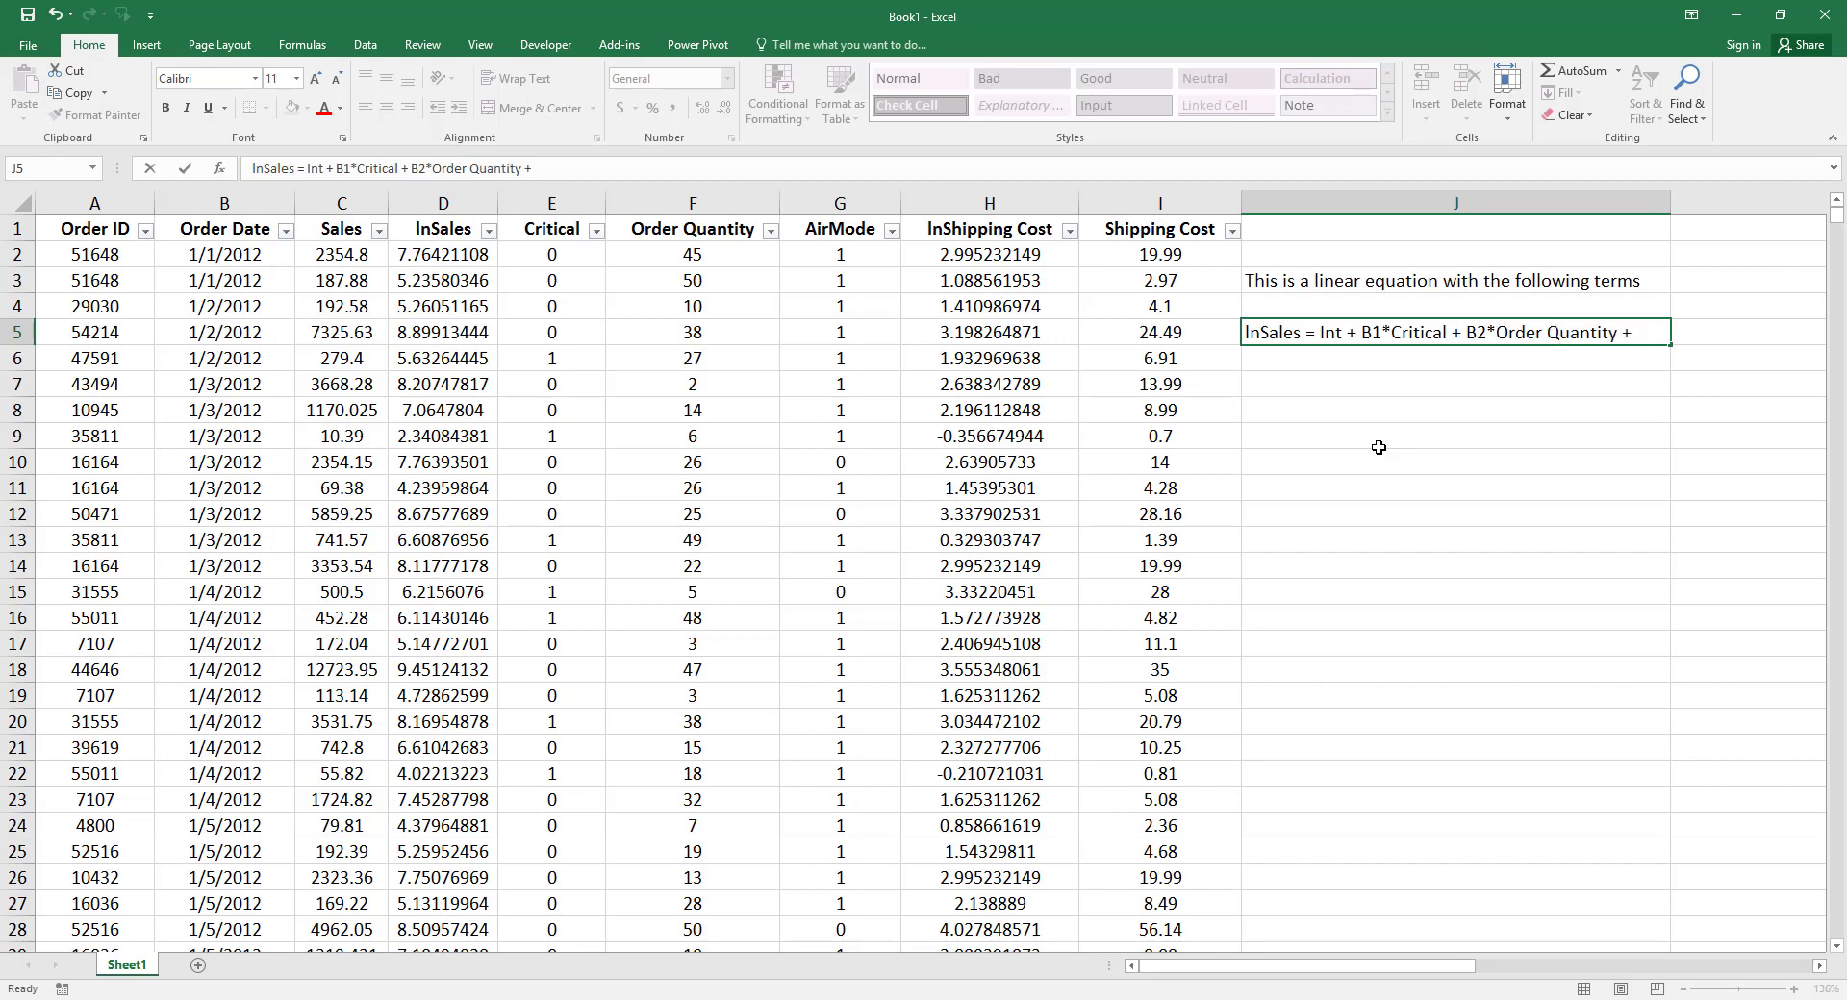
pyautogui.press('Return')
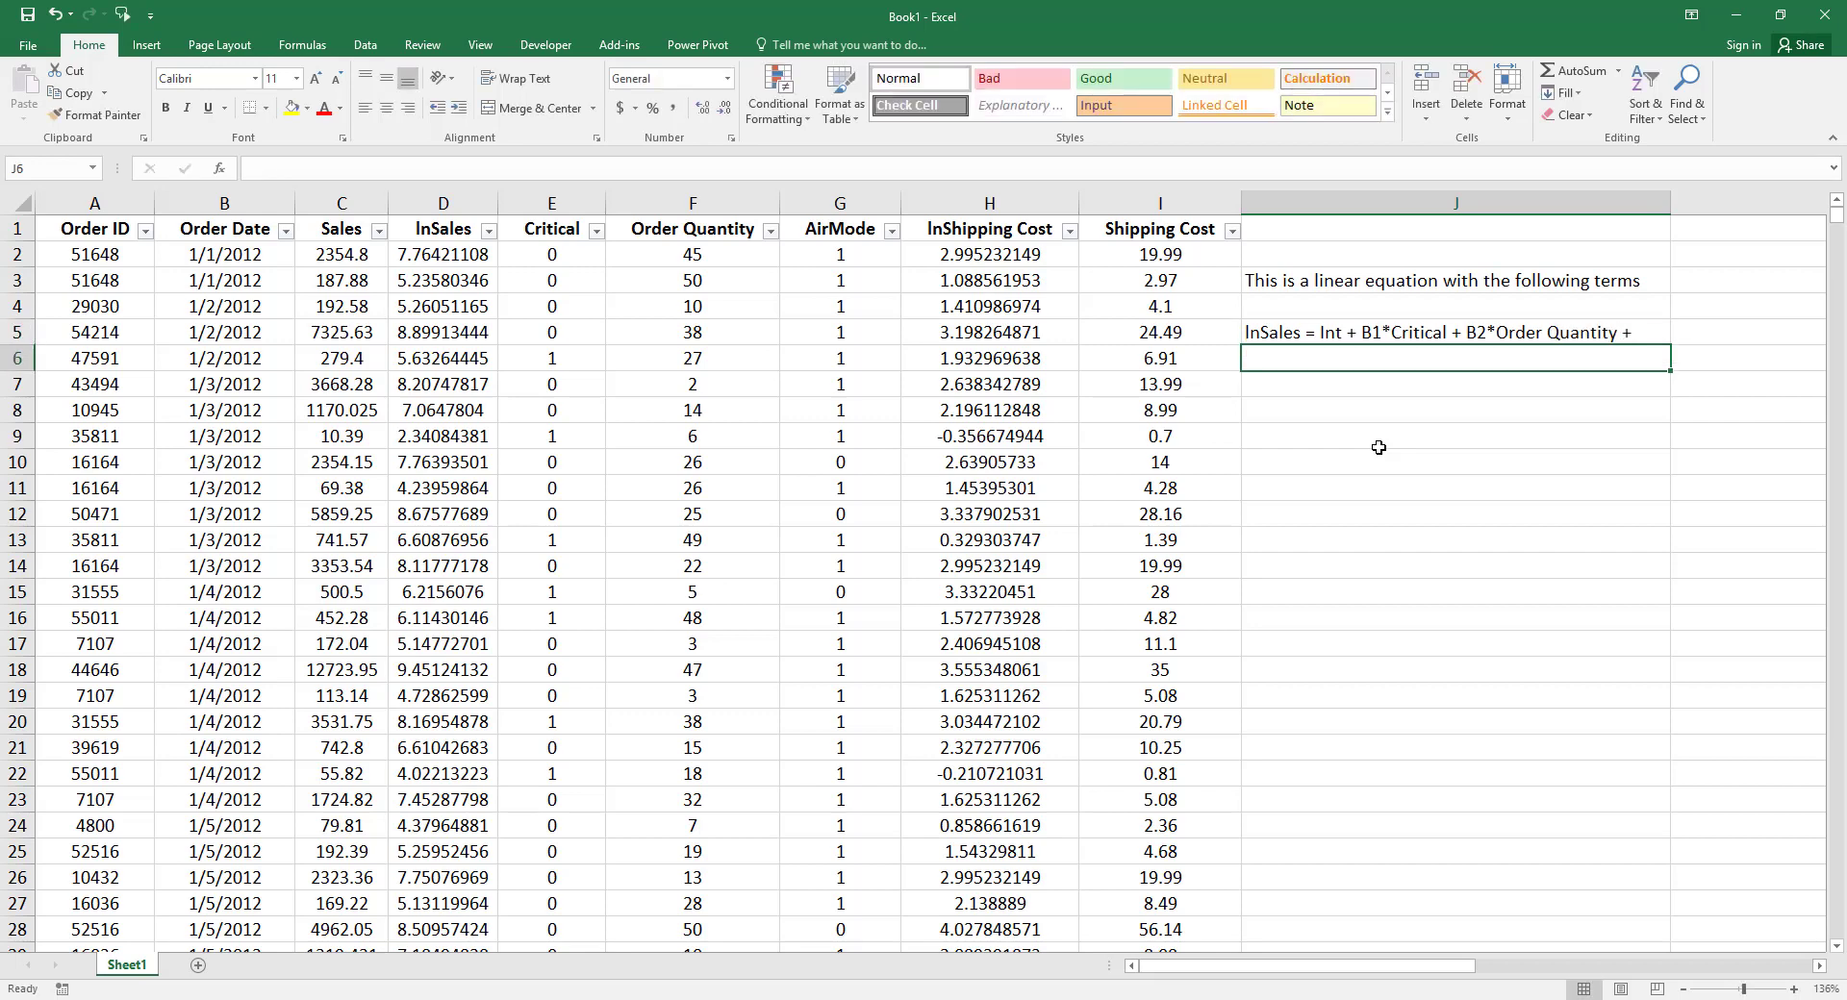
pyautogui.write('B3')
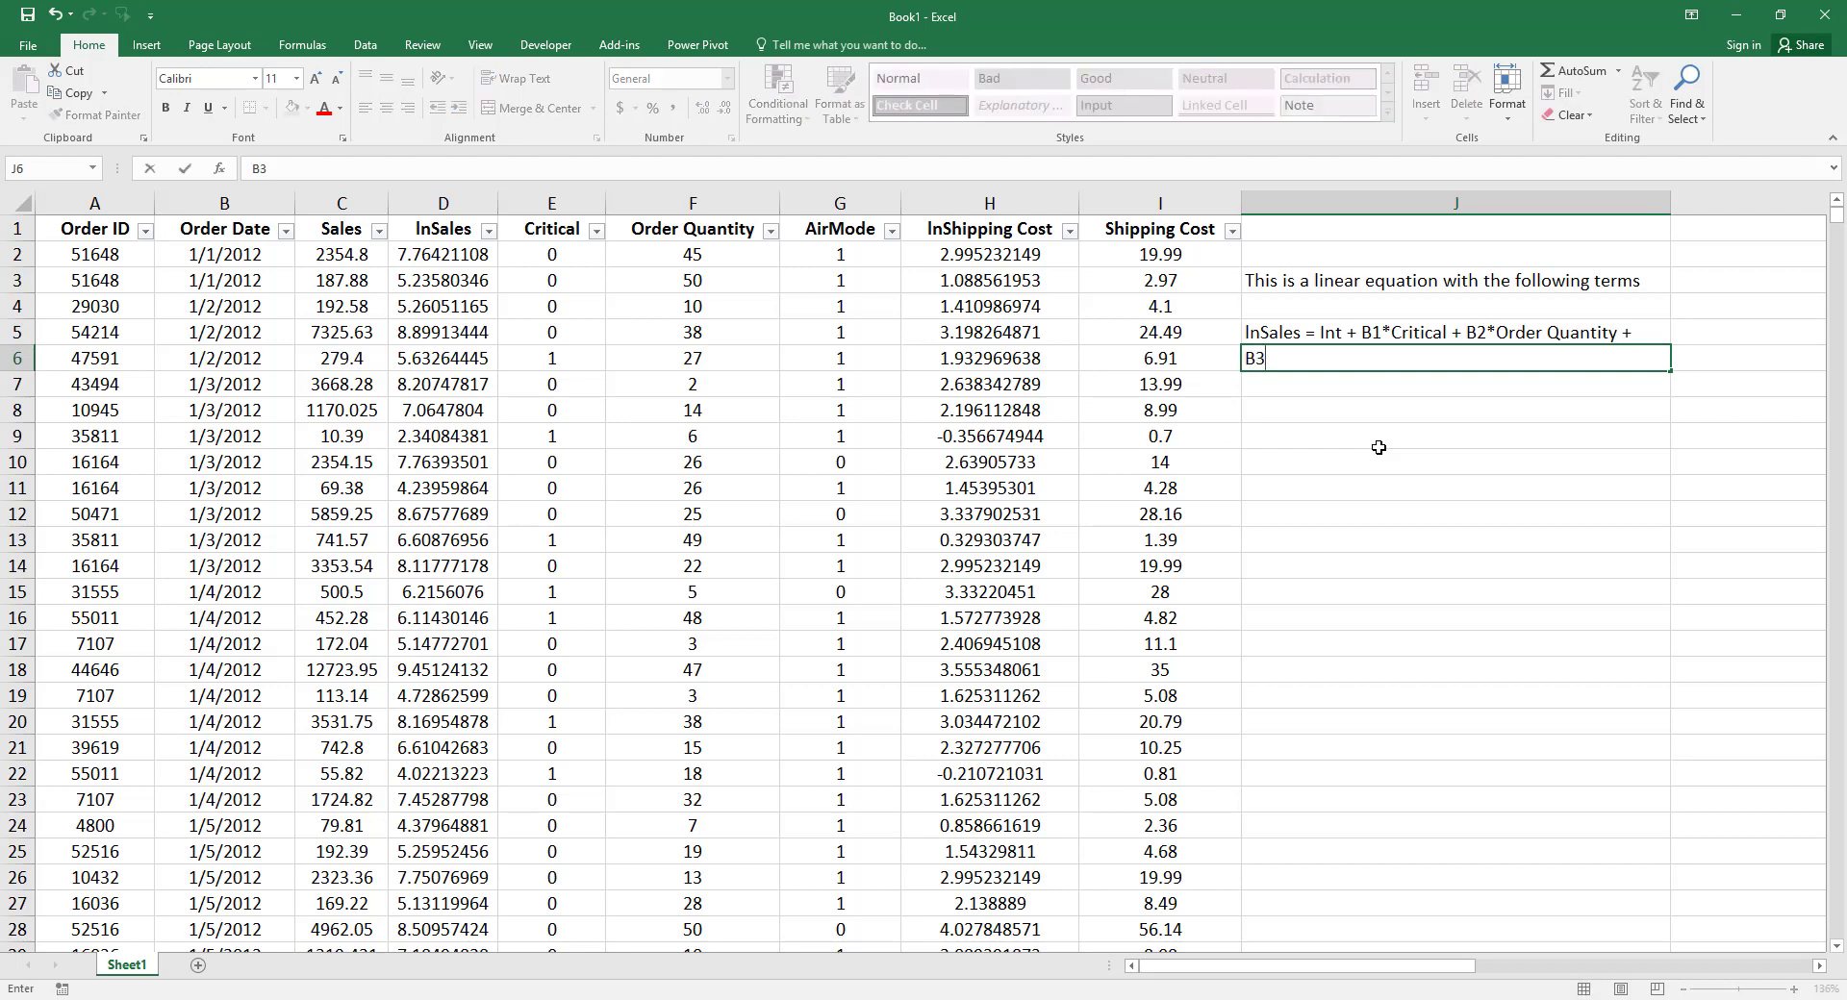
pyautogui.write('*AirM')
pyautogui.write('ode + B')
pyautogui.write('4*I')
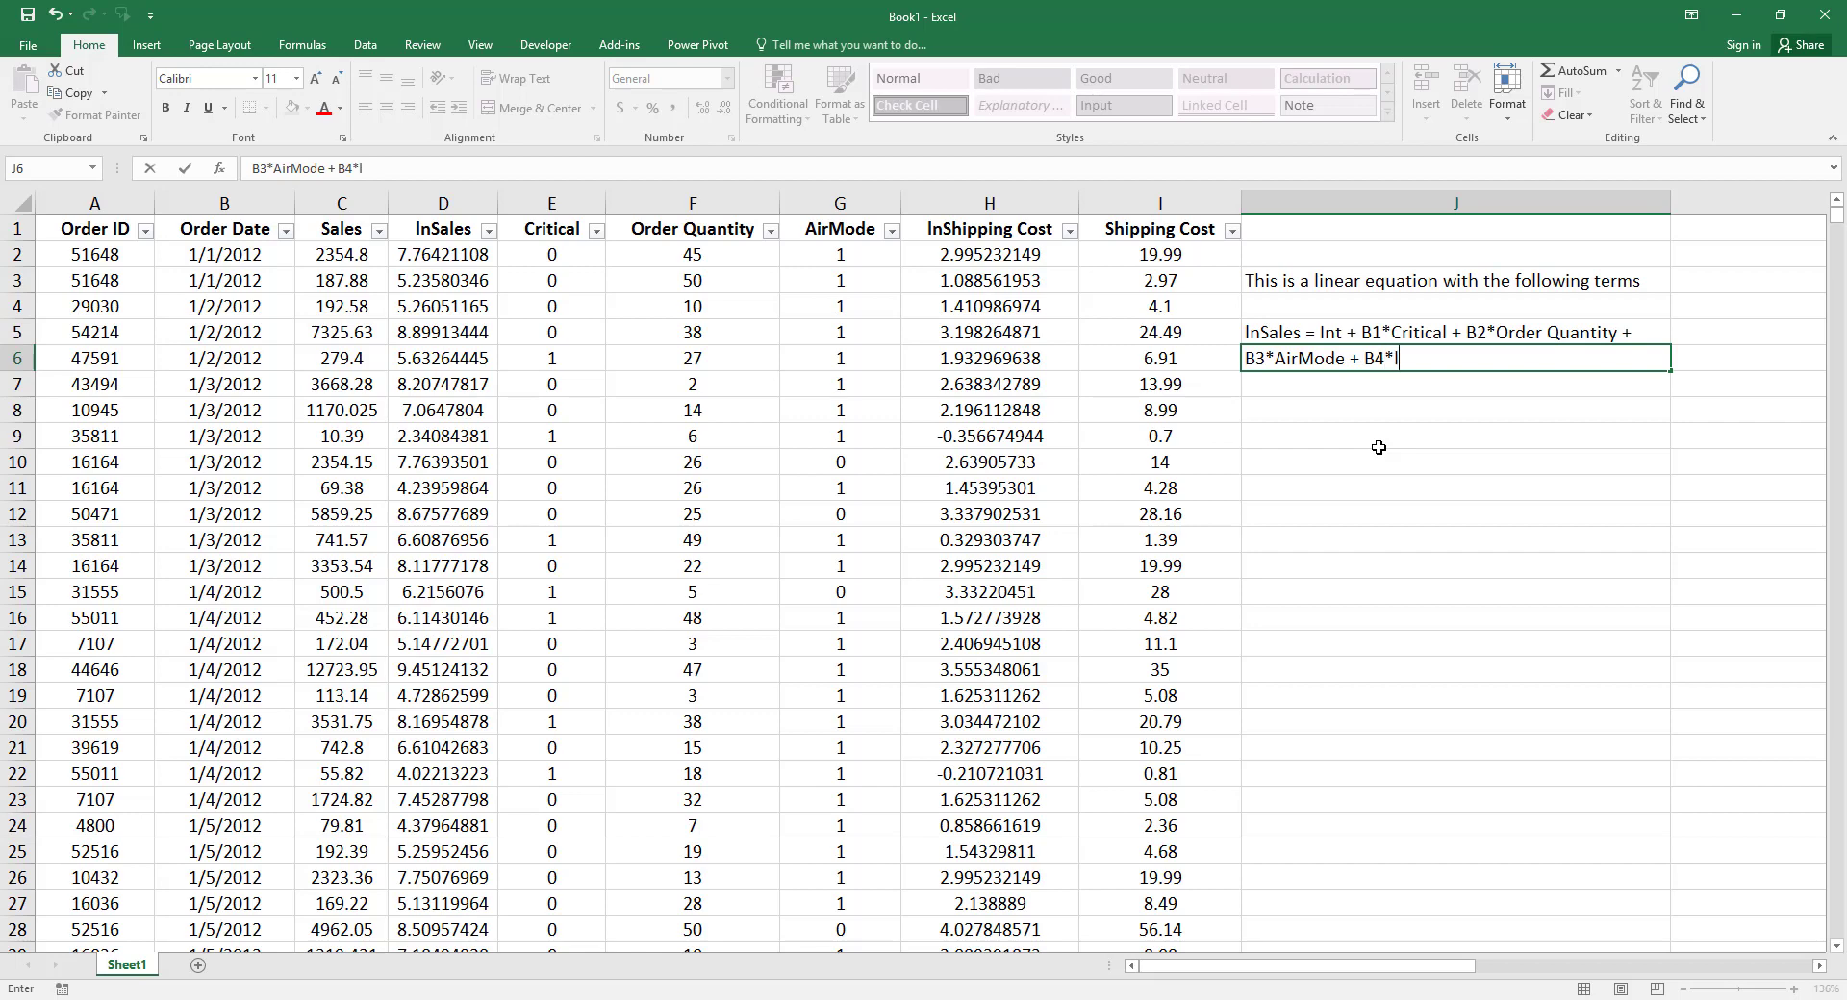
pyautogui.write('nShipping ')
pyautogui.write('Cost')
# - Add the note 'We want to find the 95% confidence interval for this following situation' below the equation
pyautogui.press('Return')
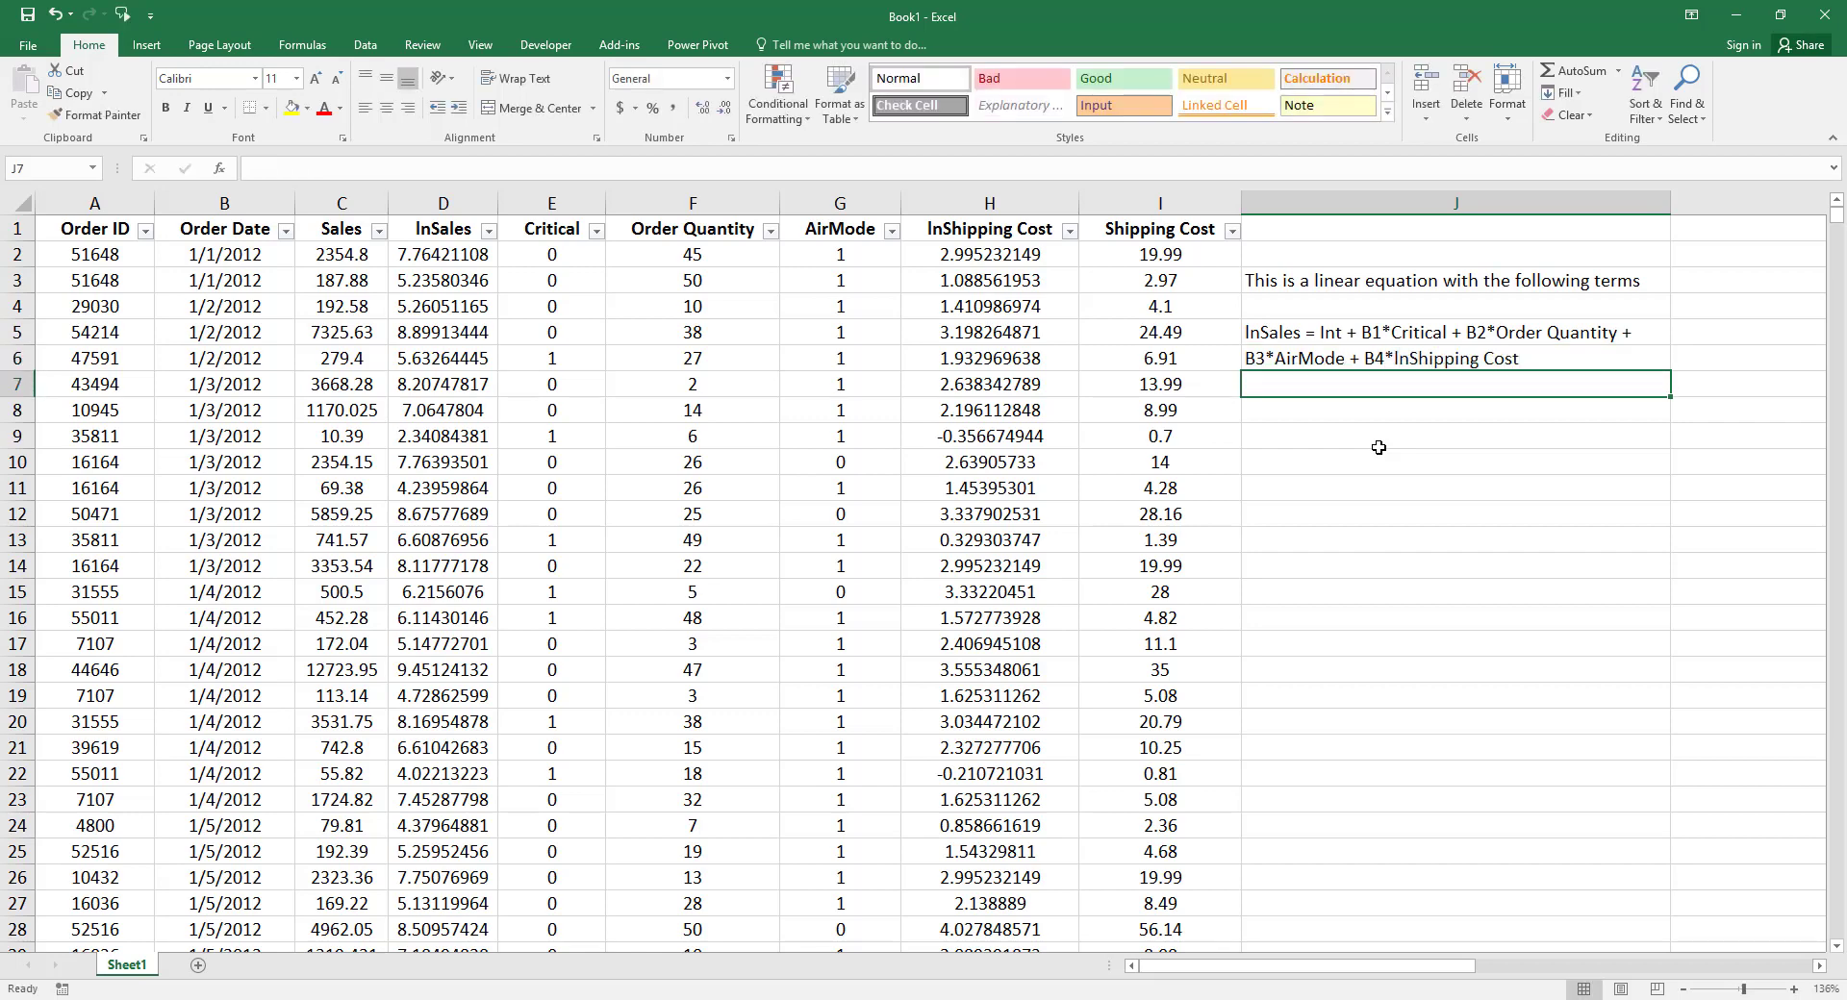
pyautogui.press('Return')
pyautogui.write('We')
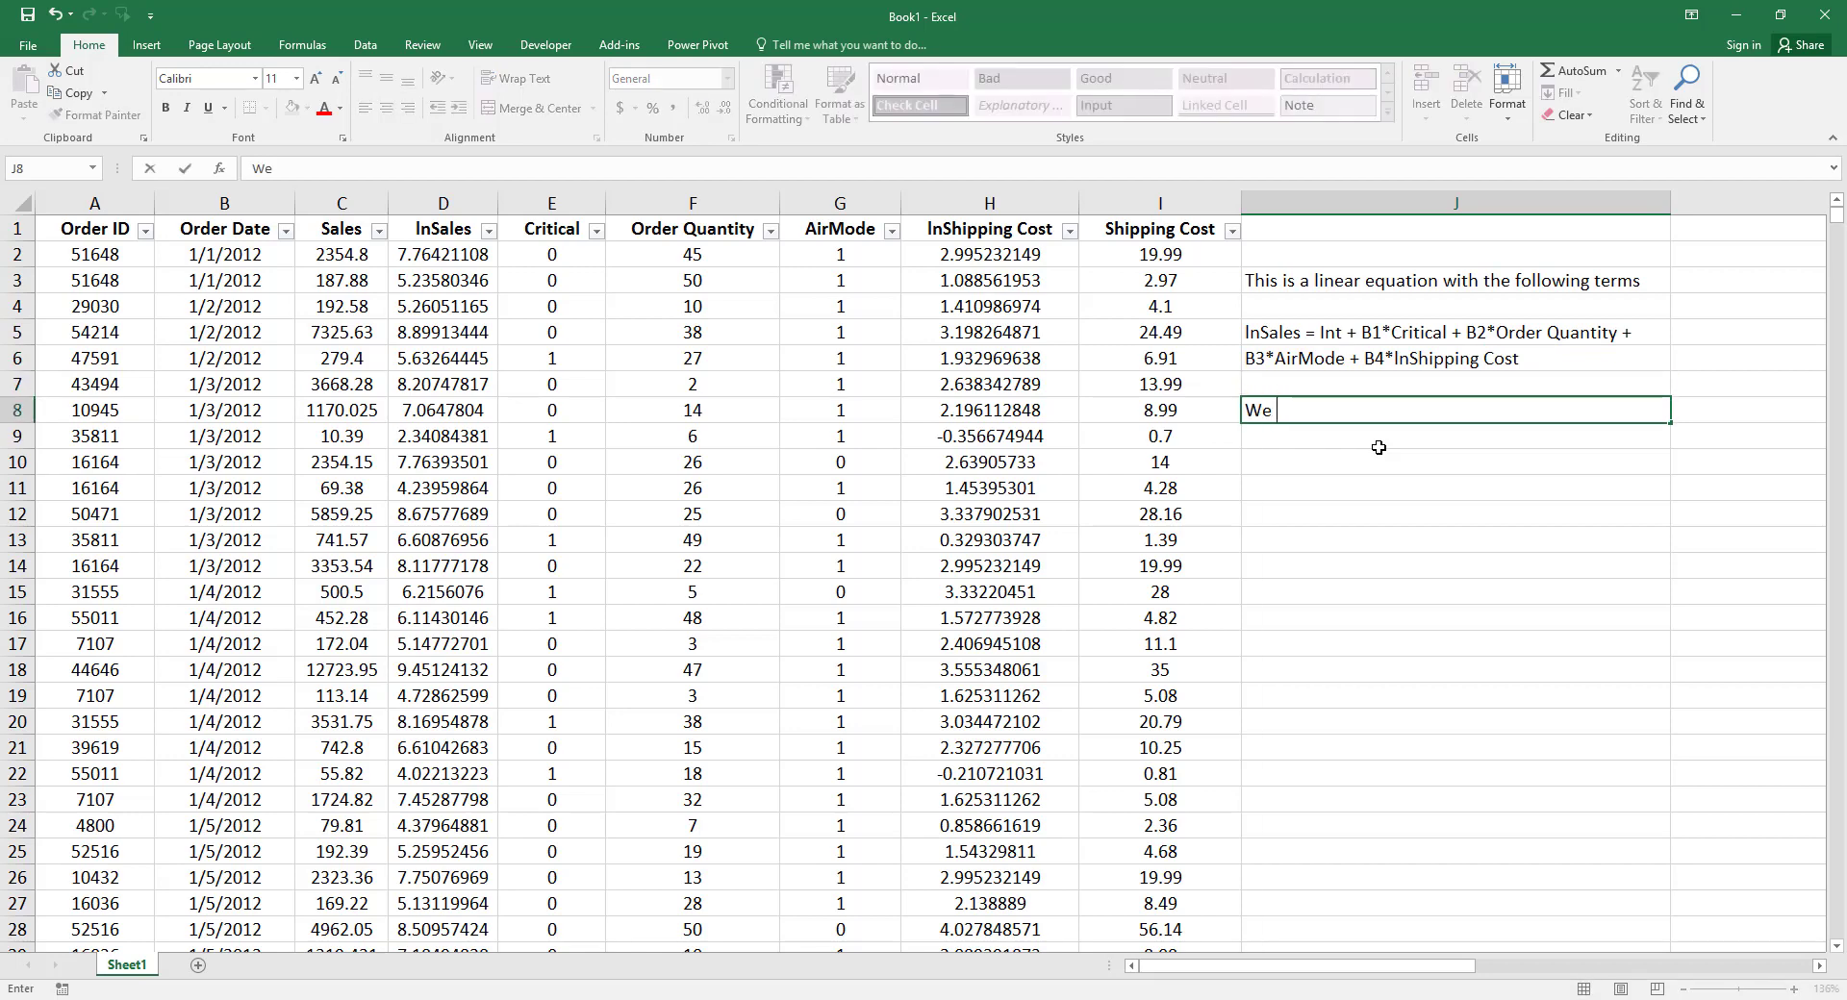
pyautogui.write(' want to find')
pyautogui.write(' the 95%')
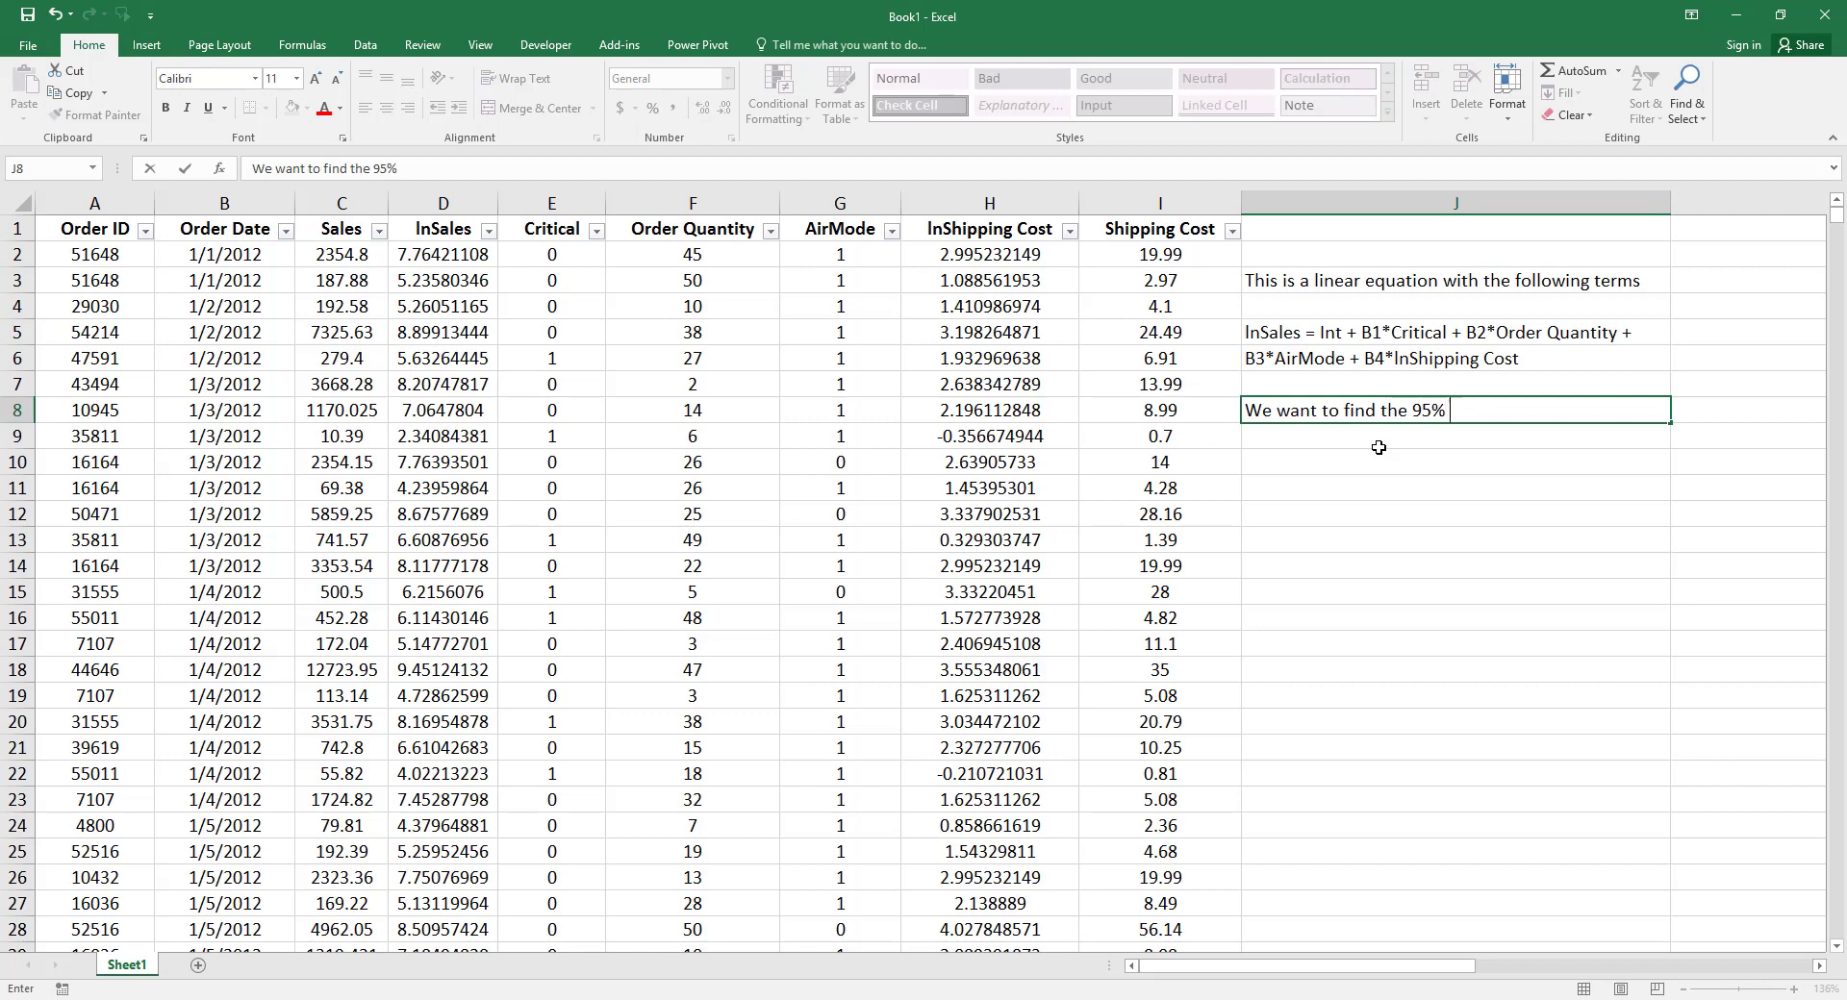
pyautogui.write(' confidence in')
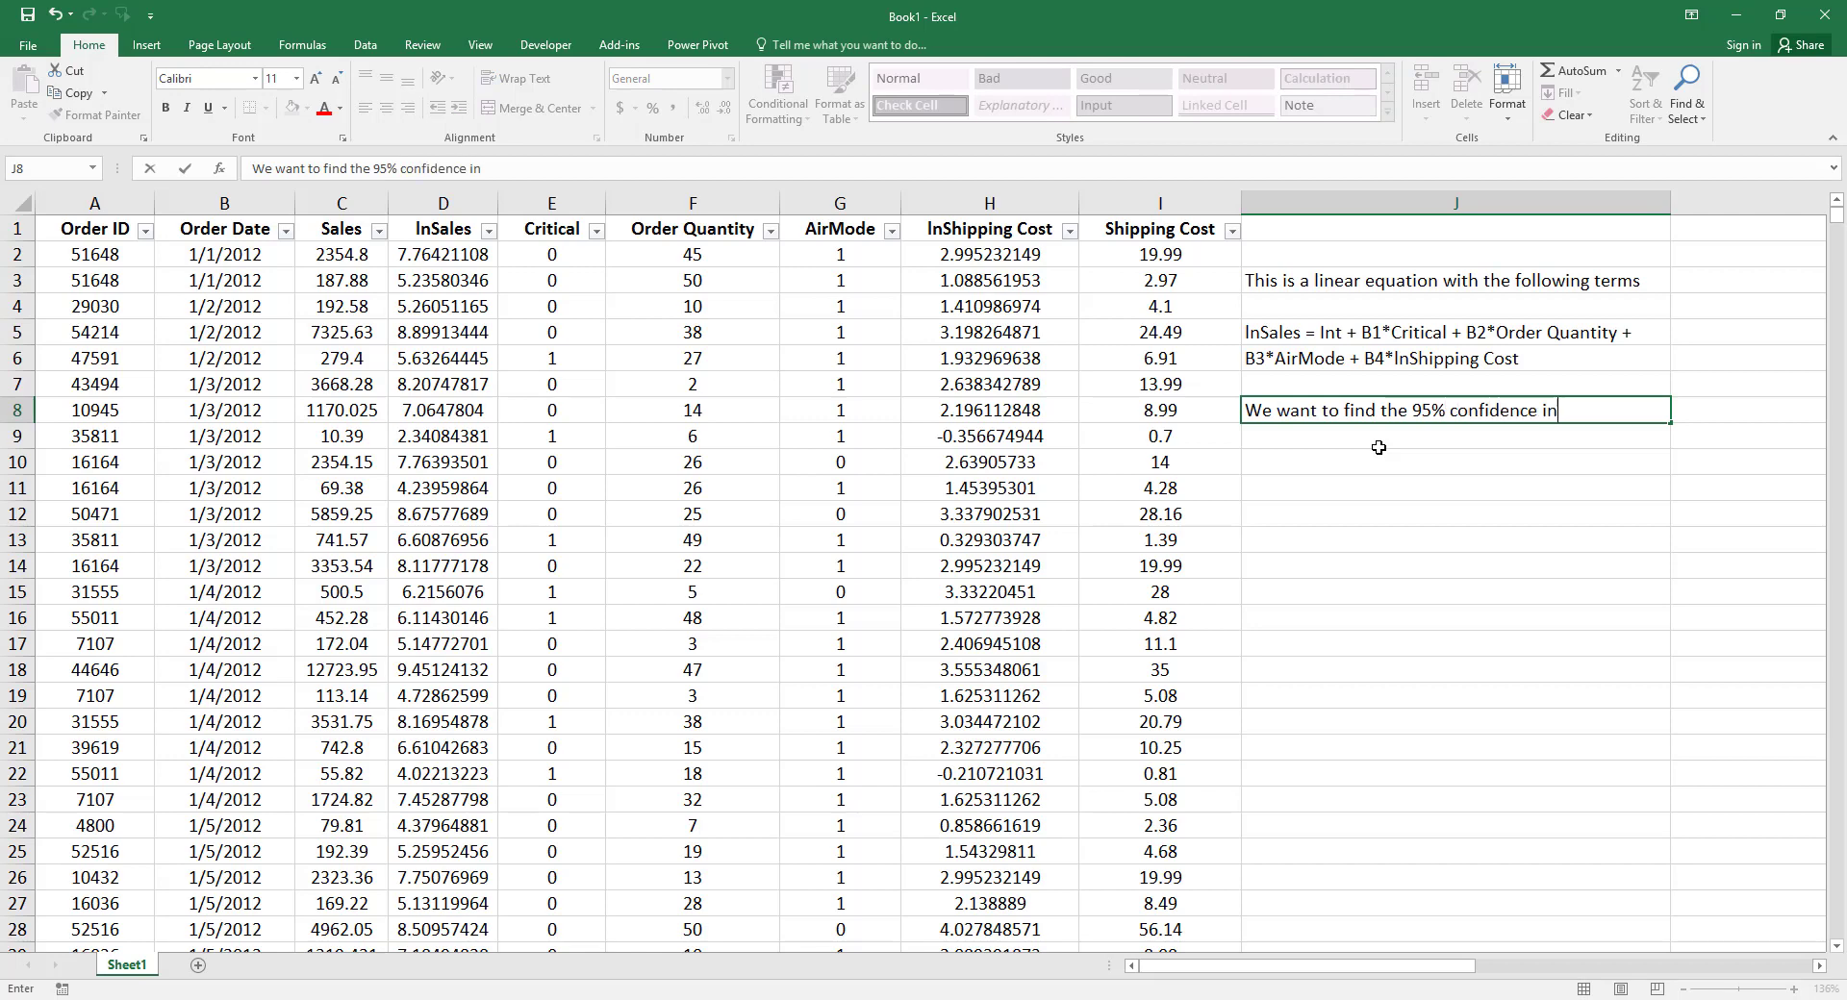
pyautogui.write('terval')
pyautogui.write(' for this')
pyautogui.press('Return')
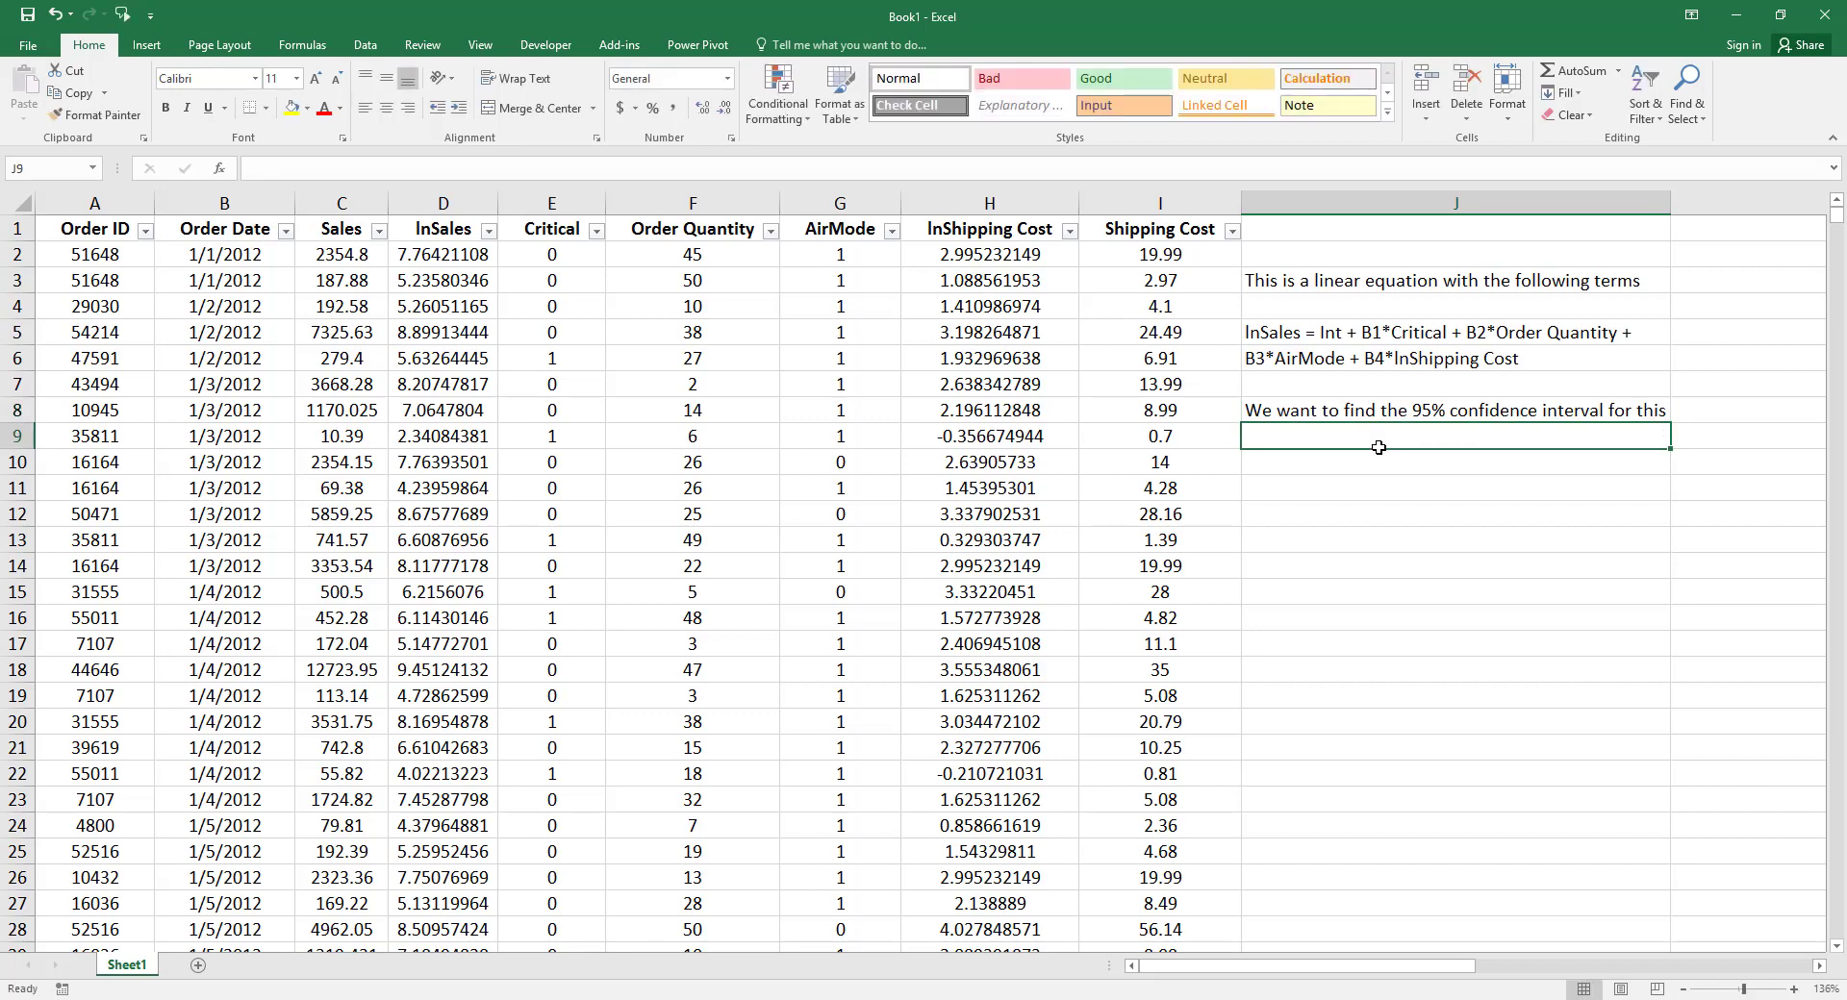
pyautogui.write('following sit')
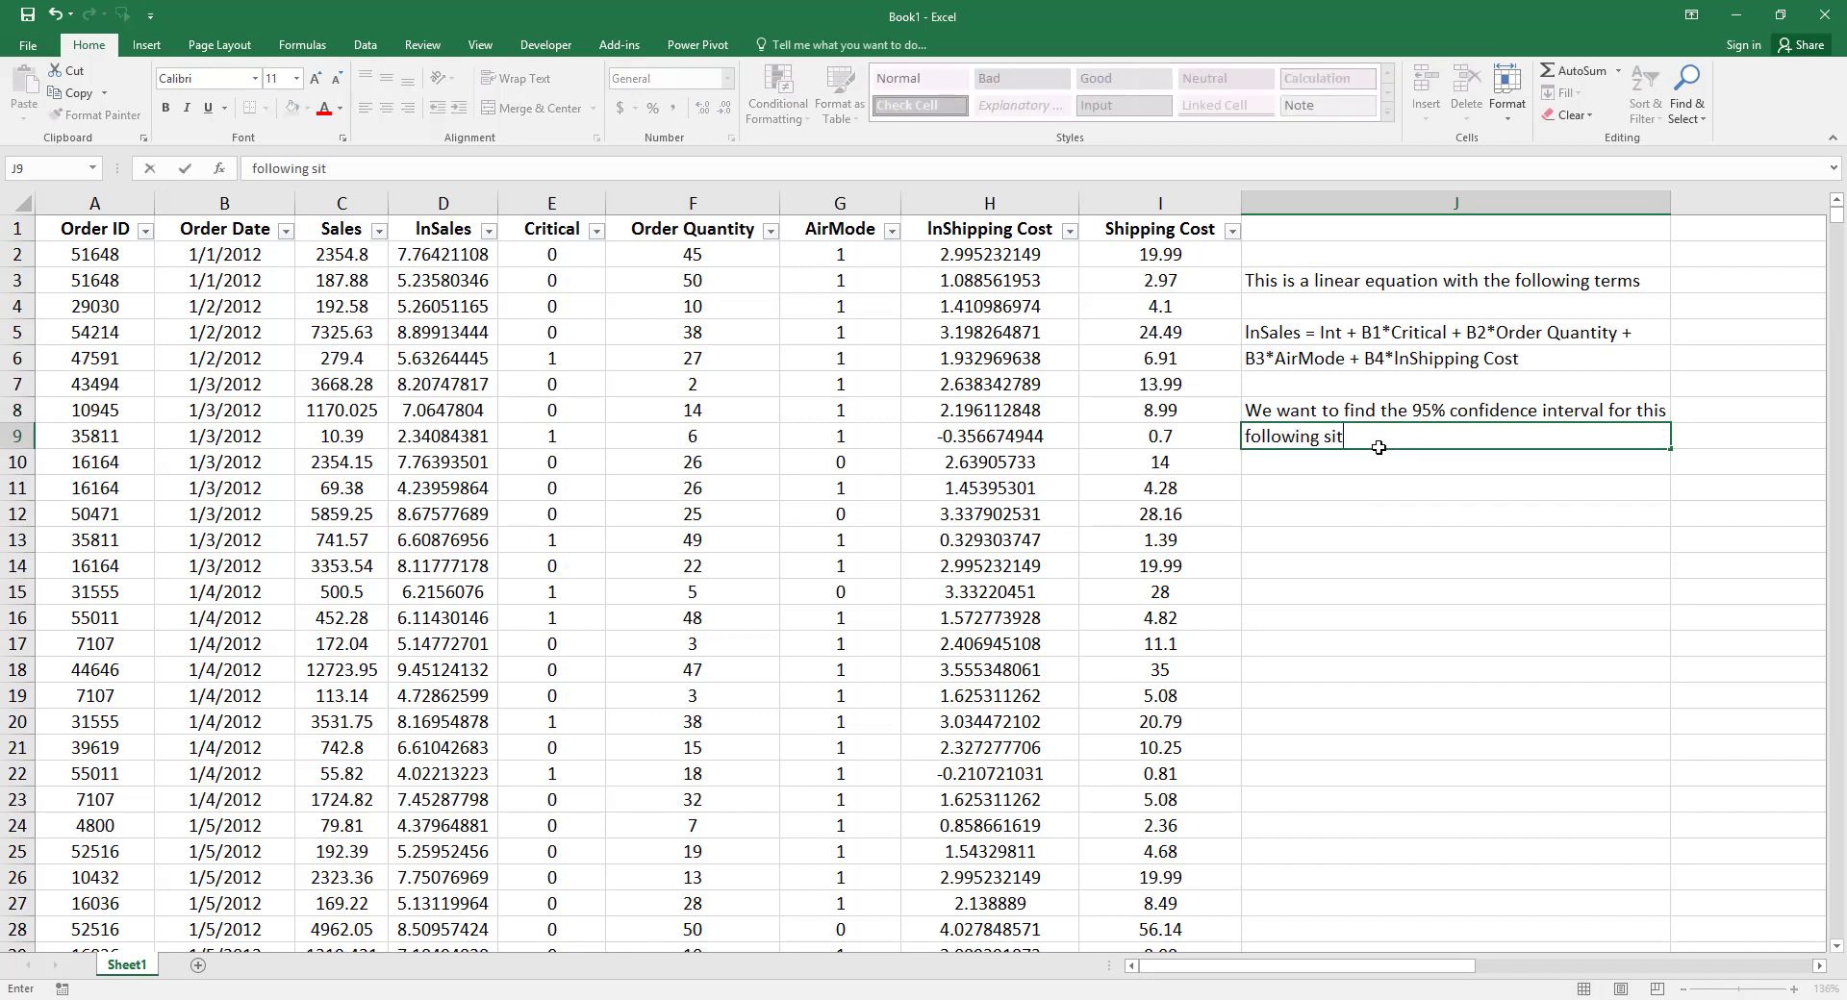
pyautogui.write('uation')
pyautogui.press('Return')
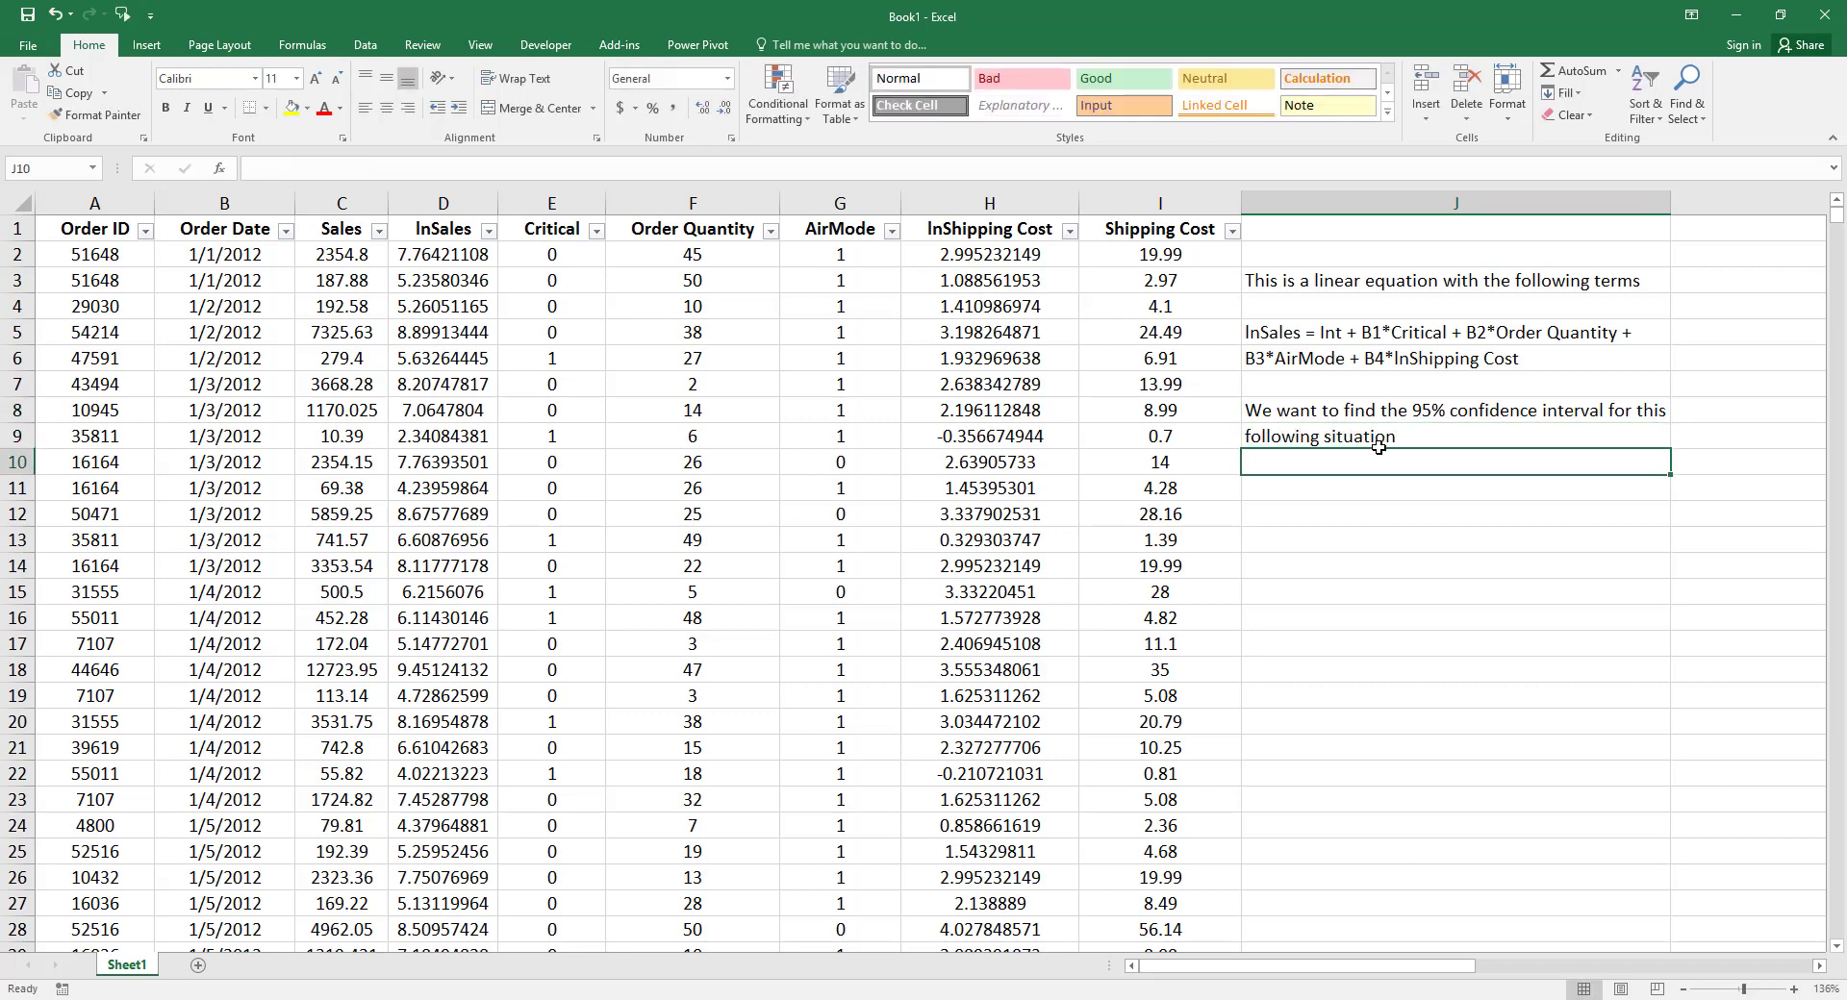
# - List the scenario: critical order yes, 25 orders, airmode no, shipping cost $7.50
pyautogui.write('Critic')
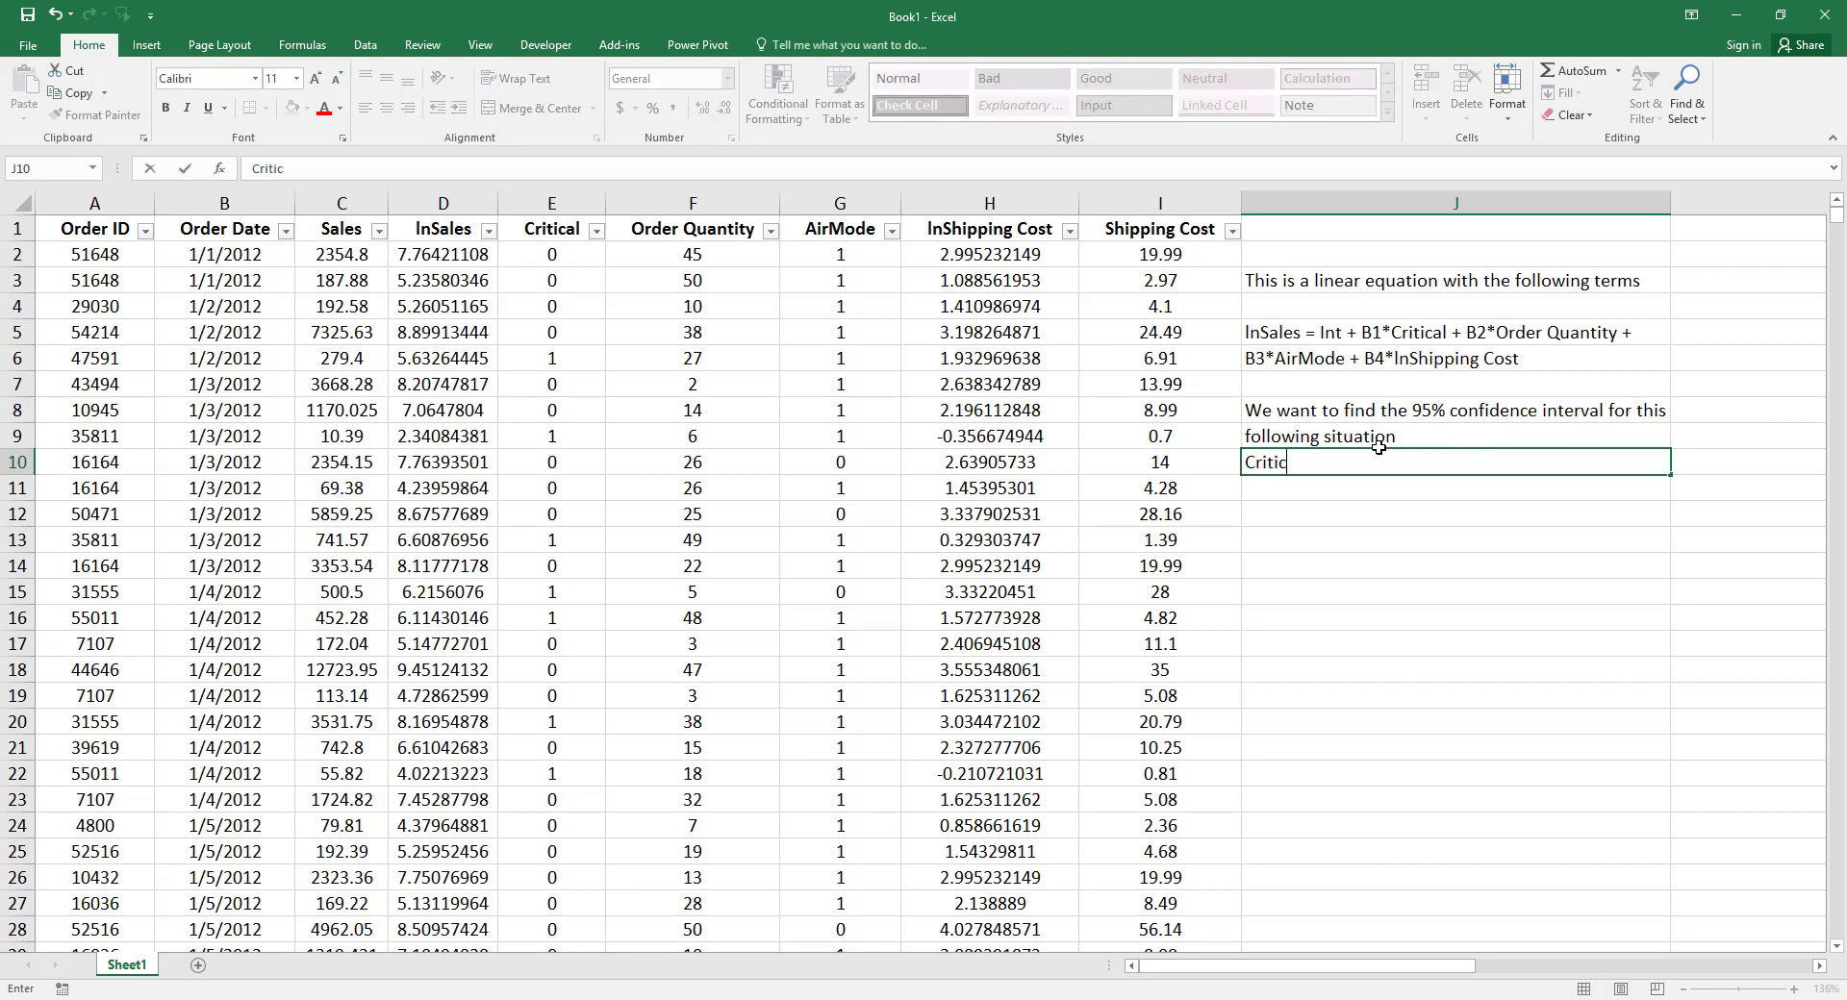
pyautogui.write('al order = ')
pyautogui.write('yes,')
pyautogui.write(' 25 or')
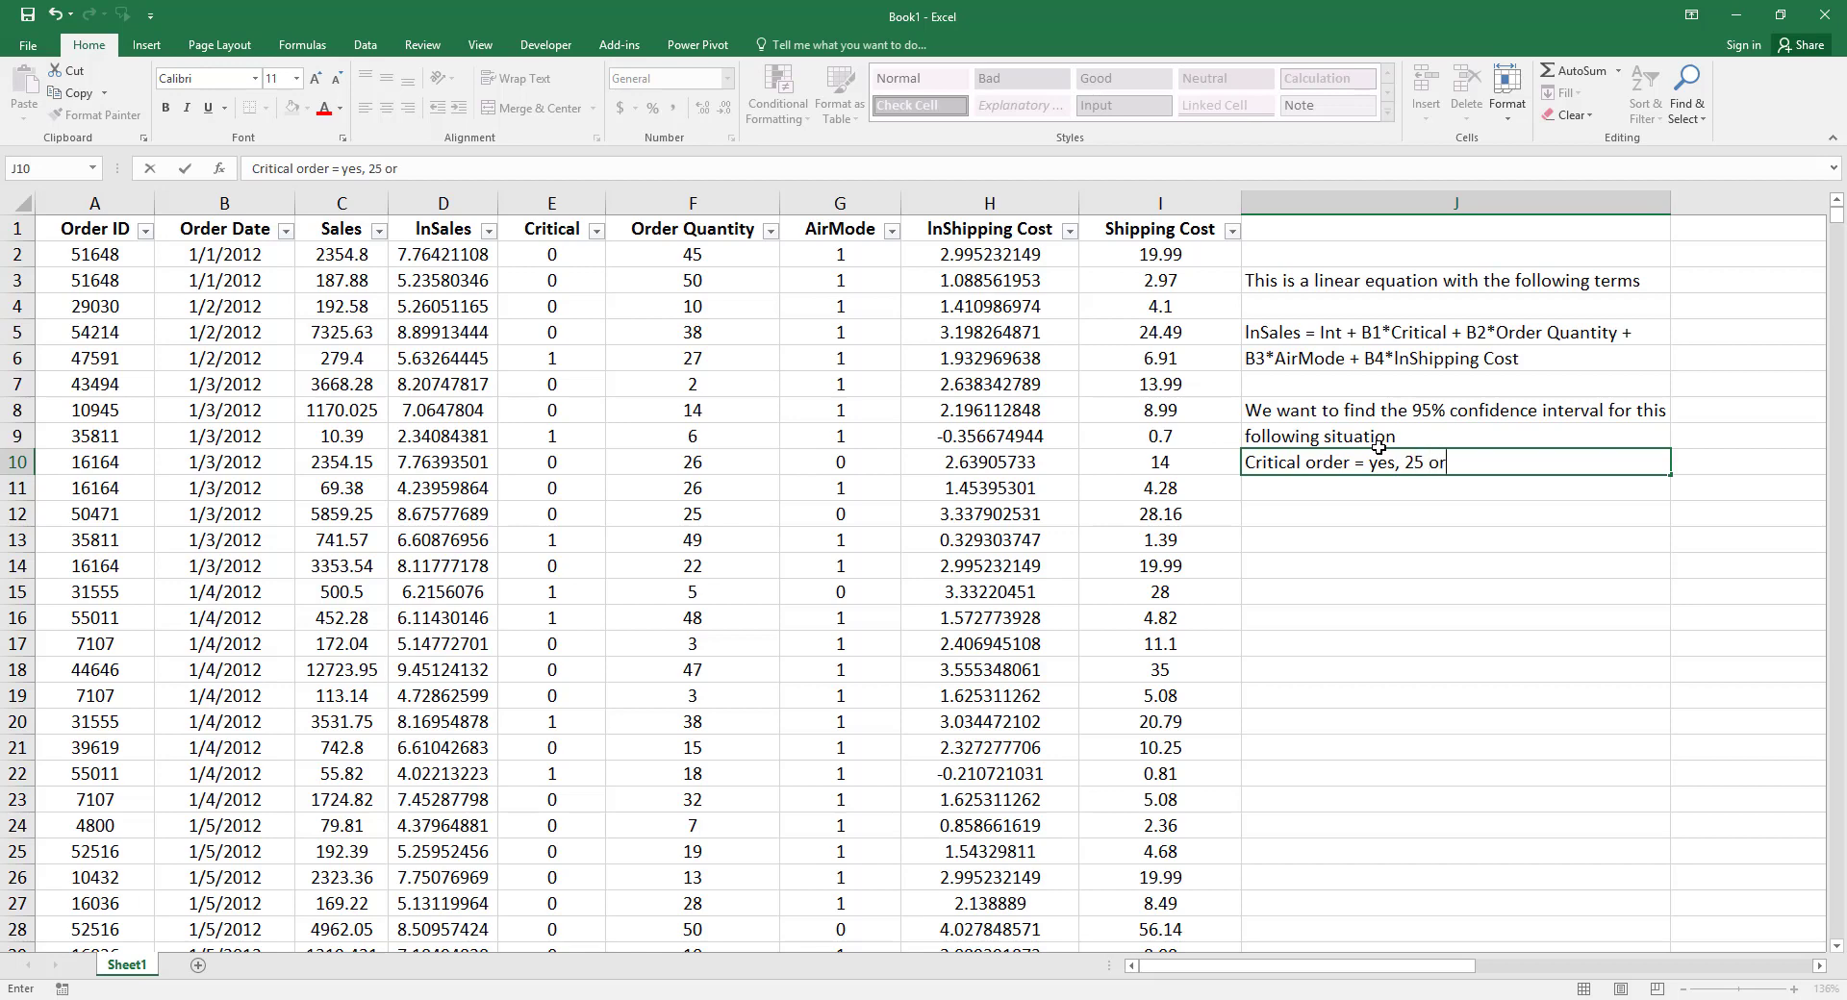
pyautogui.write('ders, ')
pyautogui.write('airmode = n')
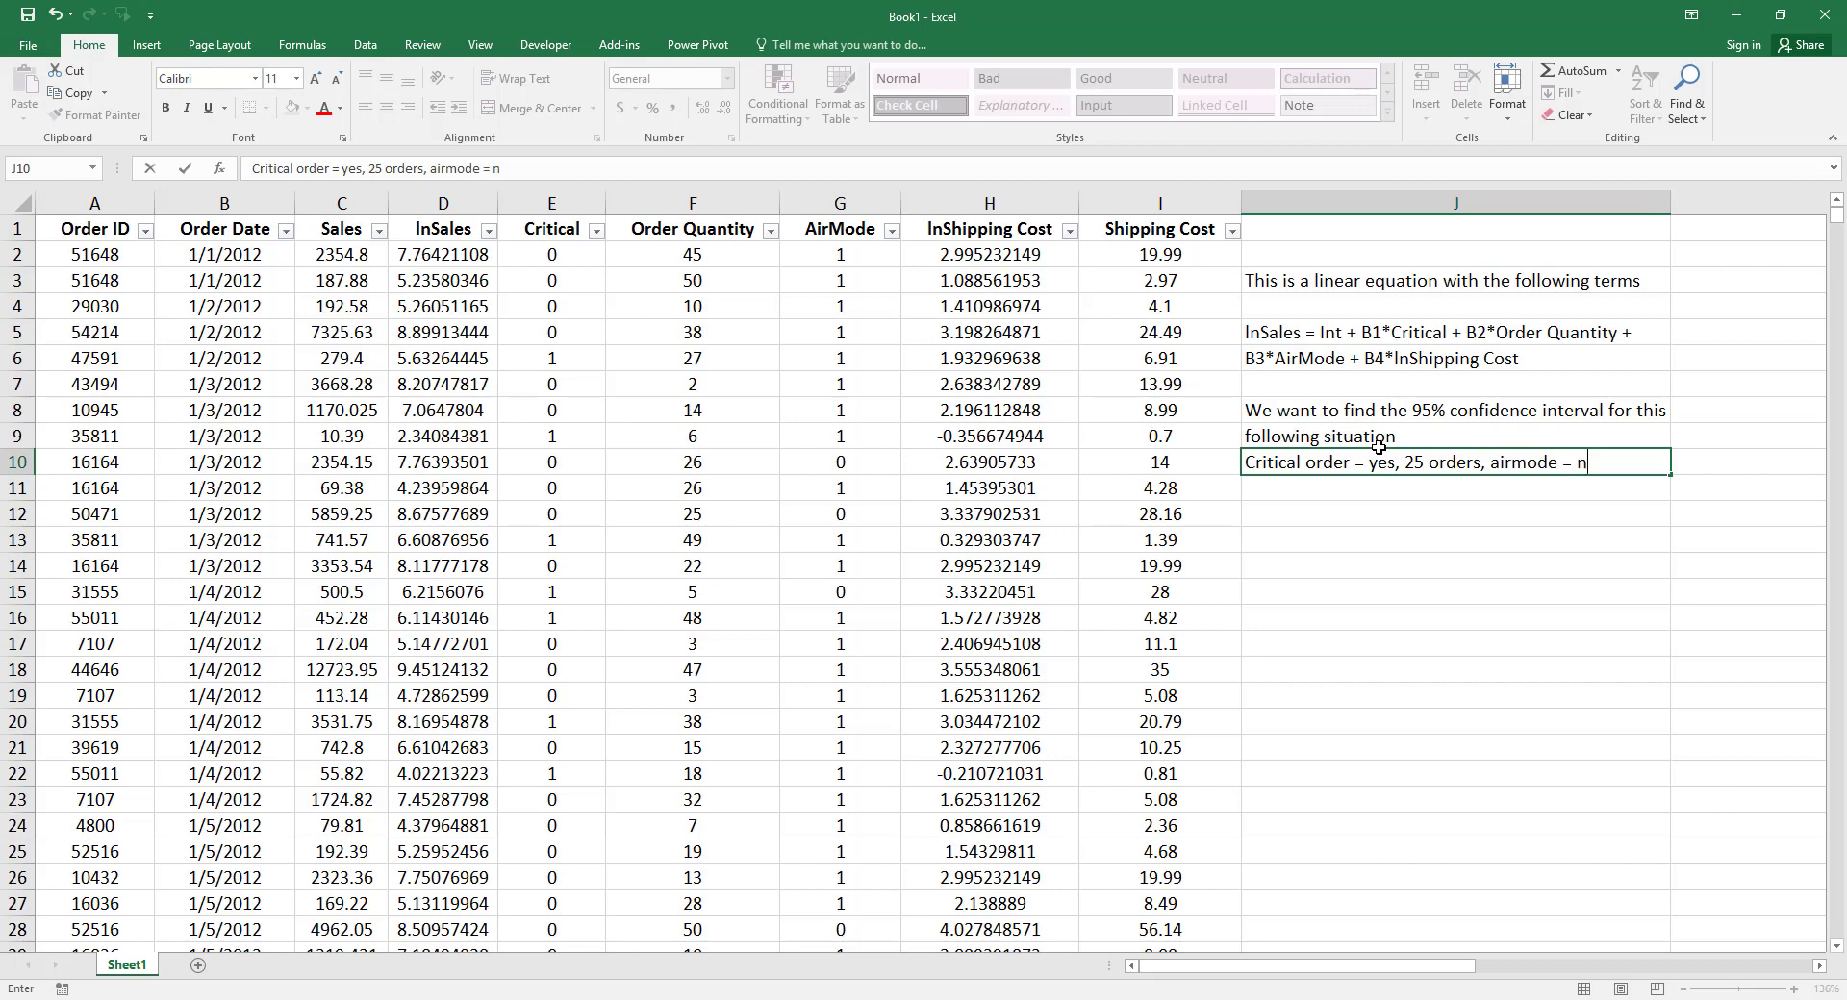
pyautogui.write('o, and')
pyautogui.press('Return')
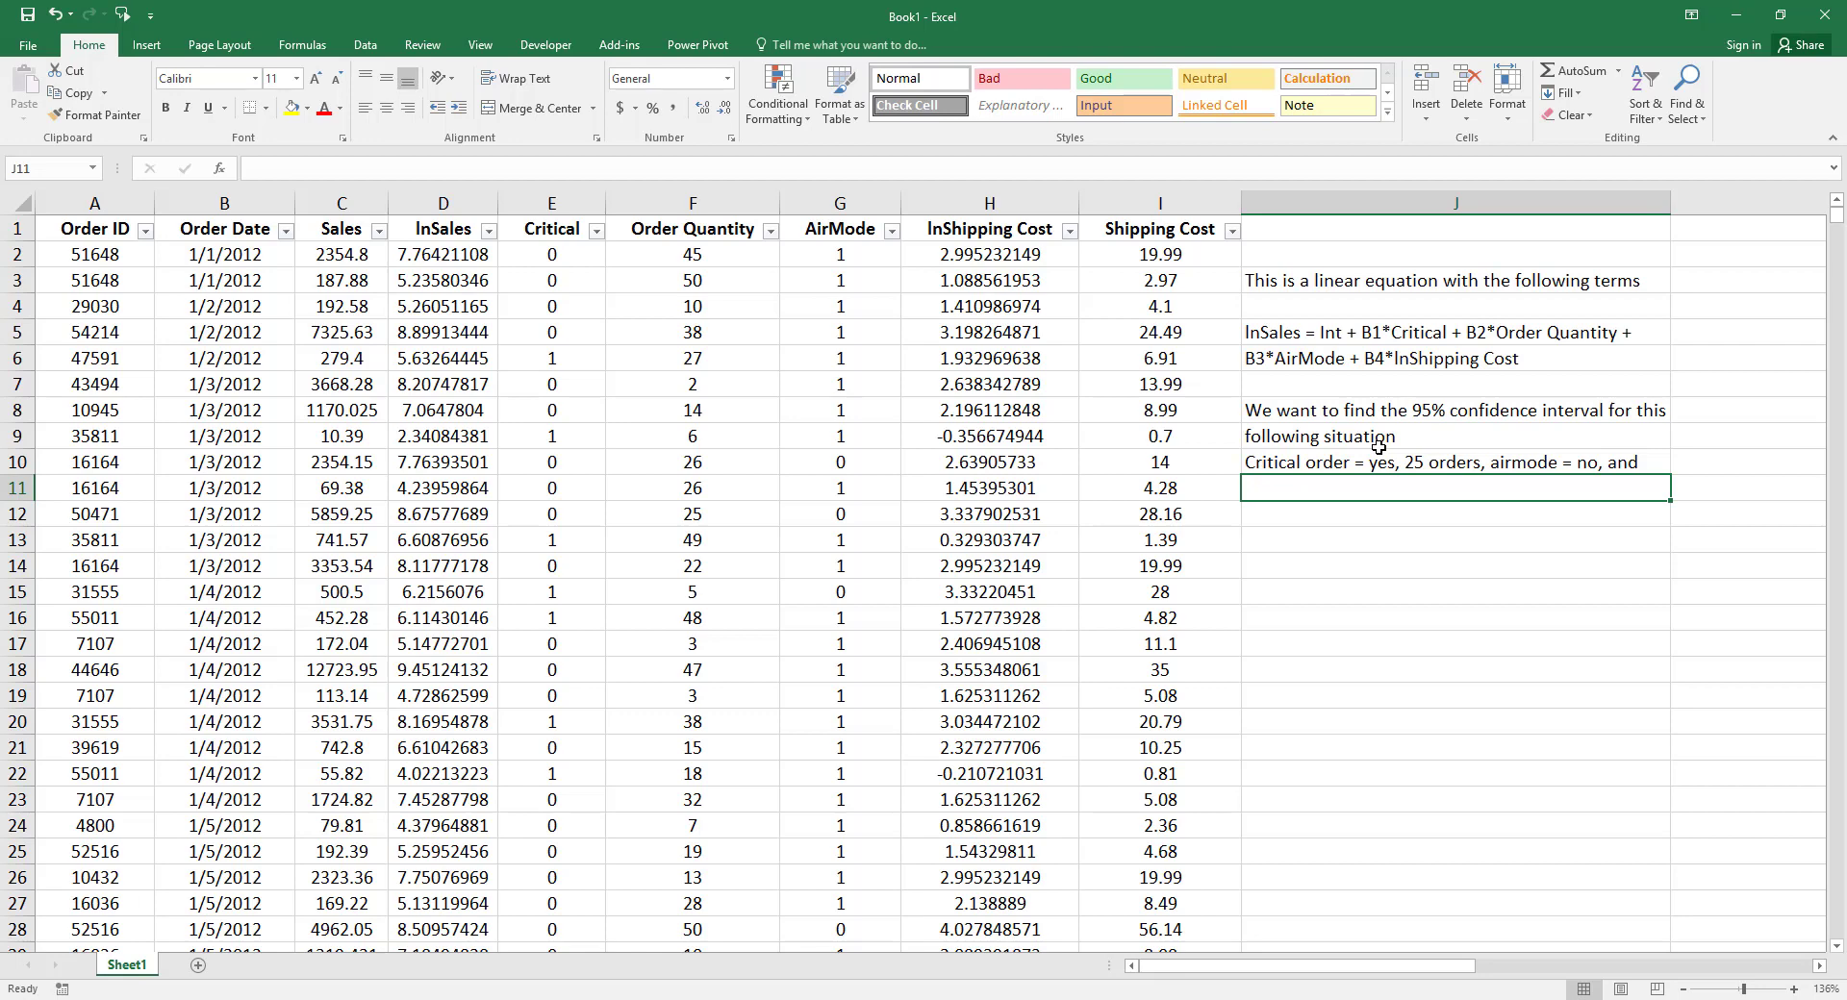
pyautogui.write('shipping cost ')
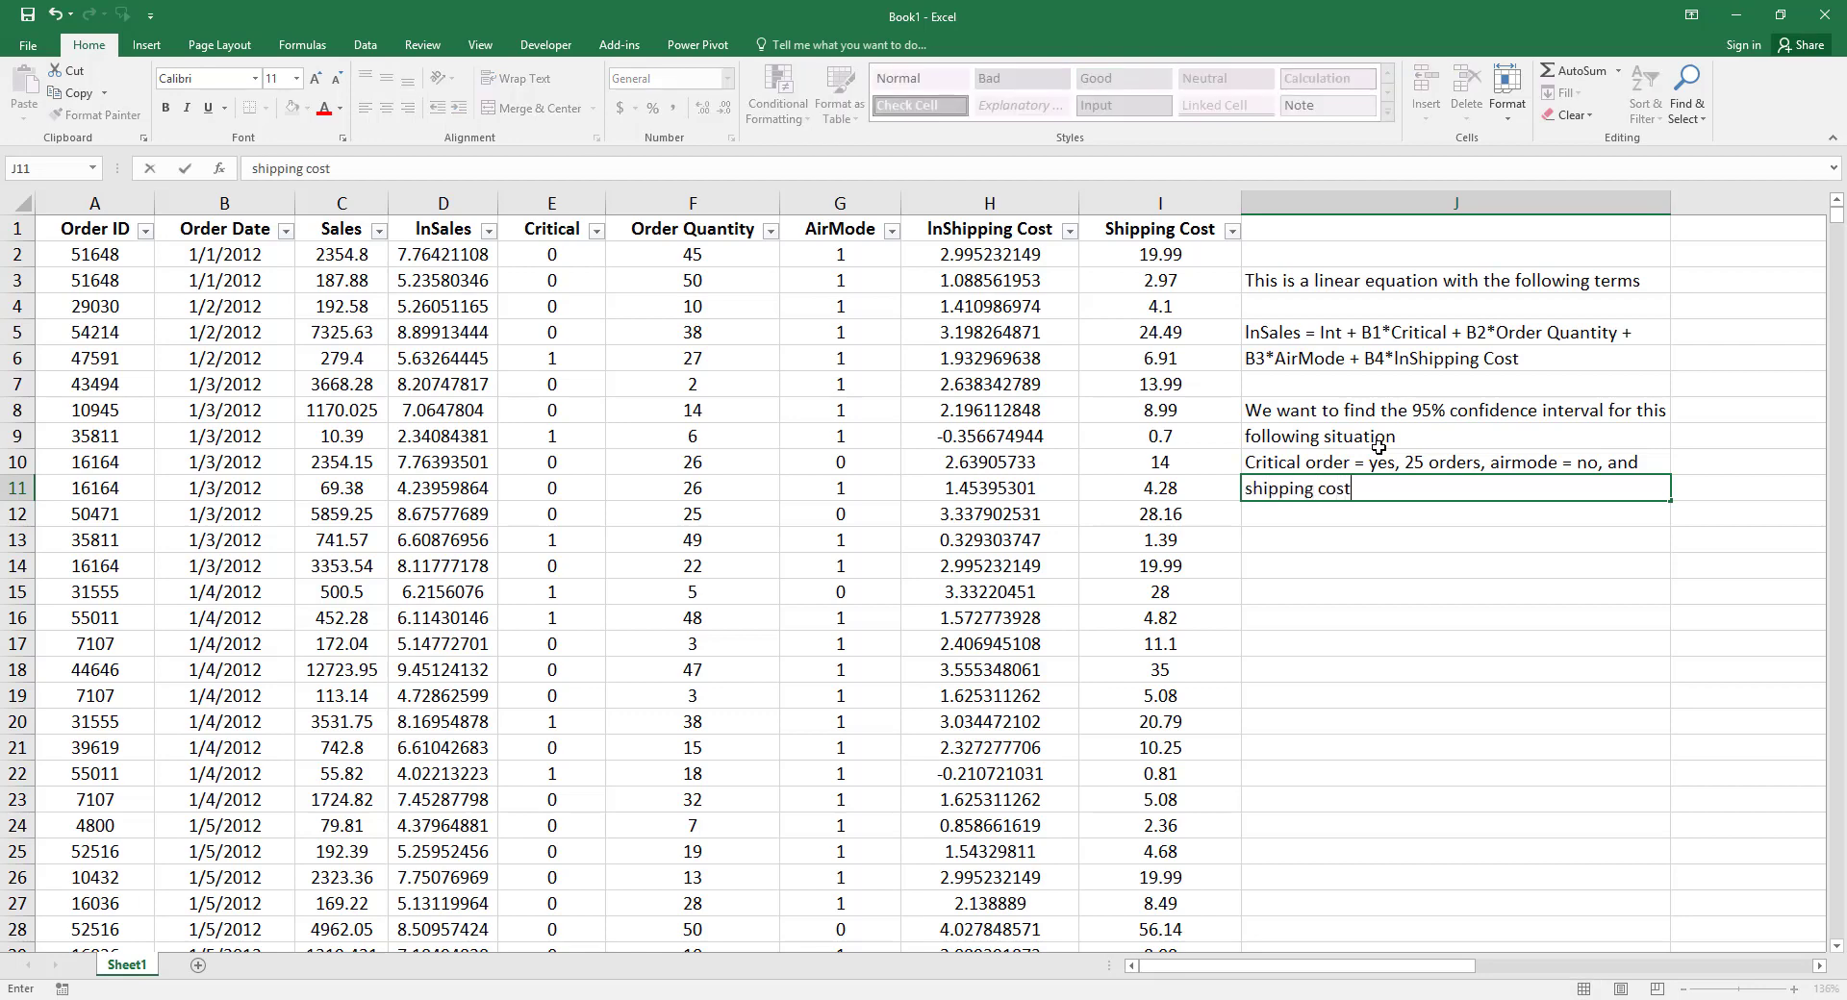
pyautogui.write('is ')
pyautogui.write('$7.50')
pyautogui.press('Return')
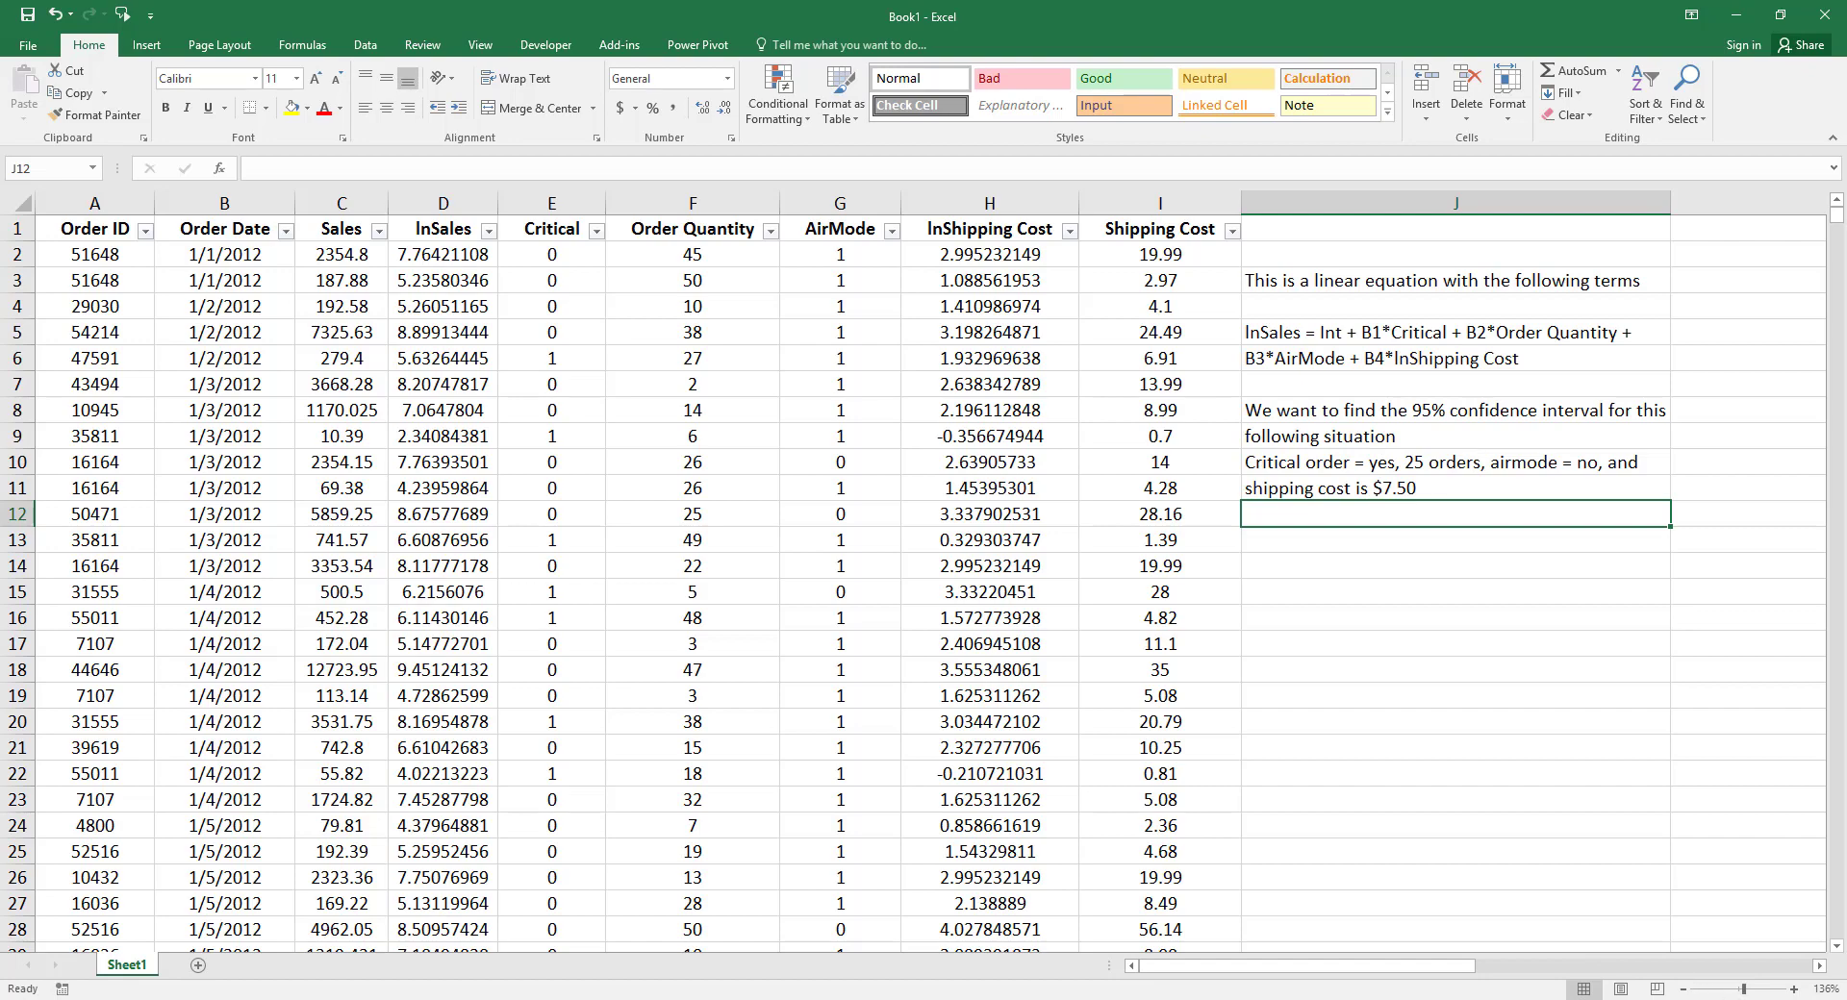
# - Zoom out and narrow column K to make room for the output
pyautogui.moveTo(1744, 994); pyautogui.dragTo(1728, 994)
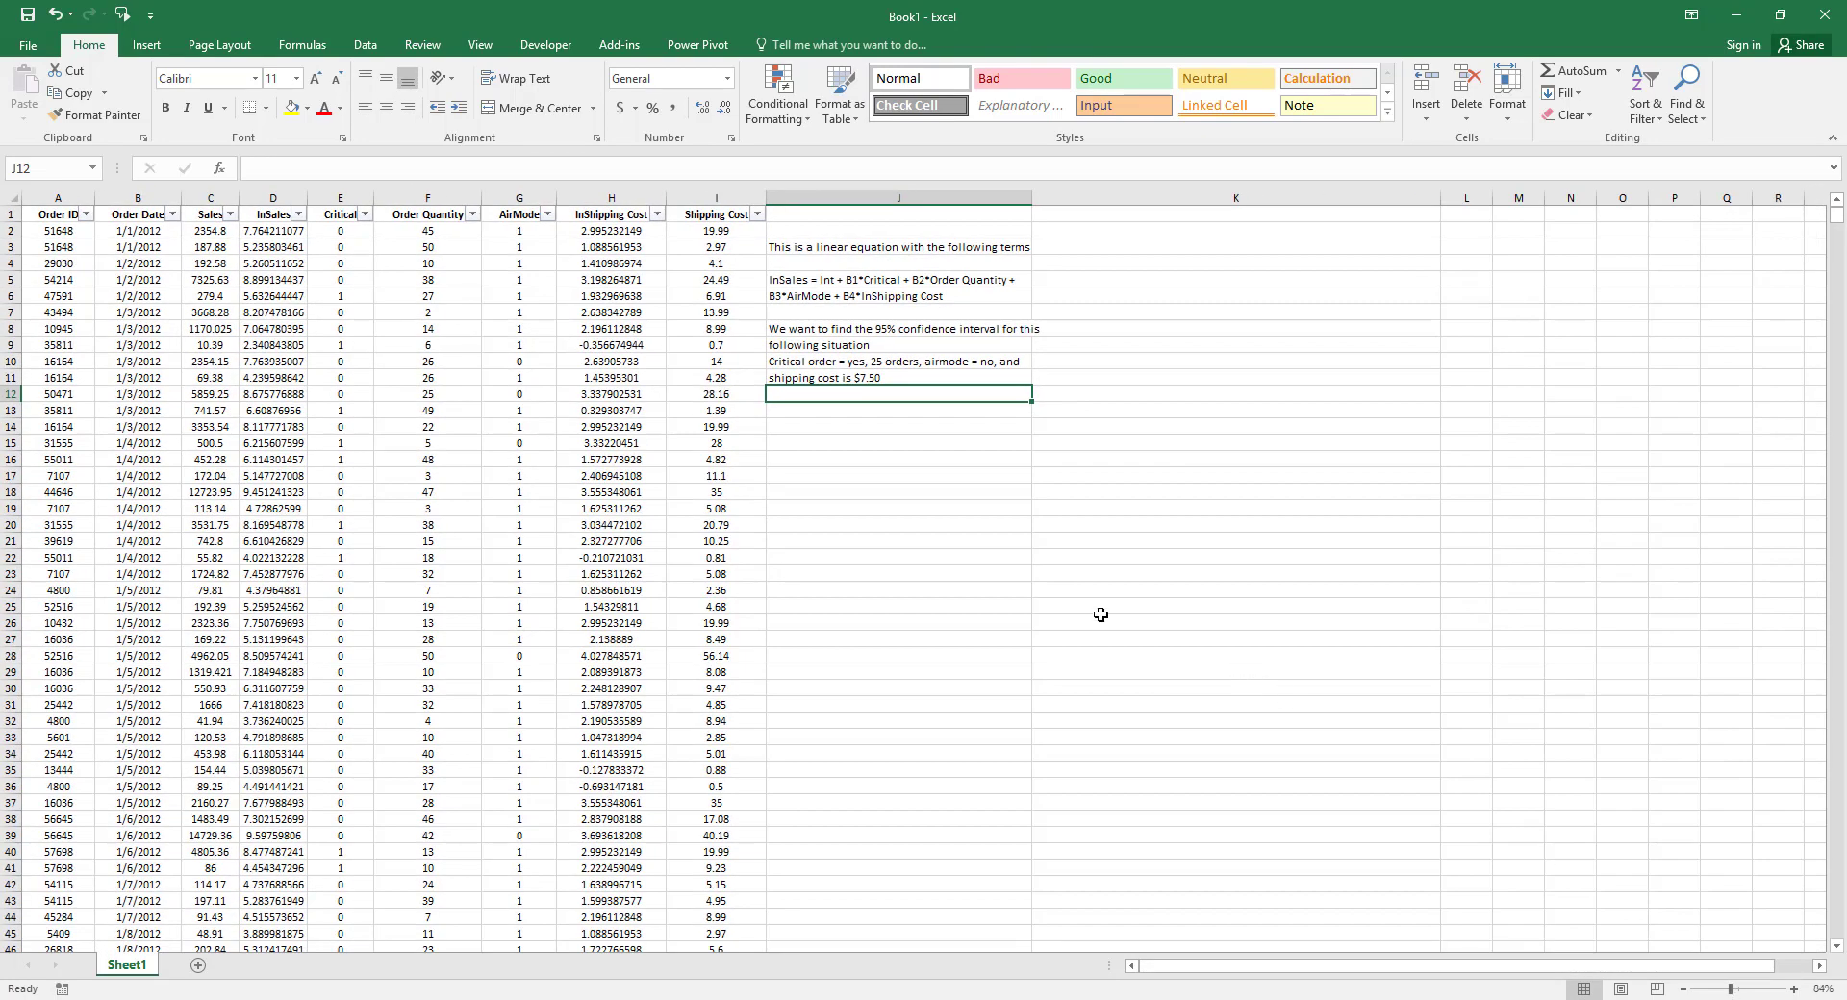
pyautogui.click(879, 457)
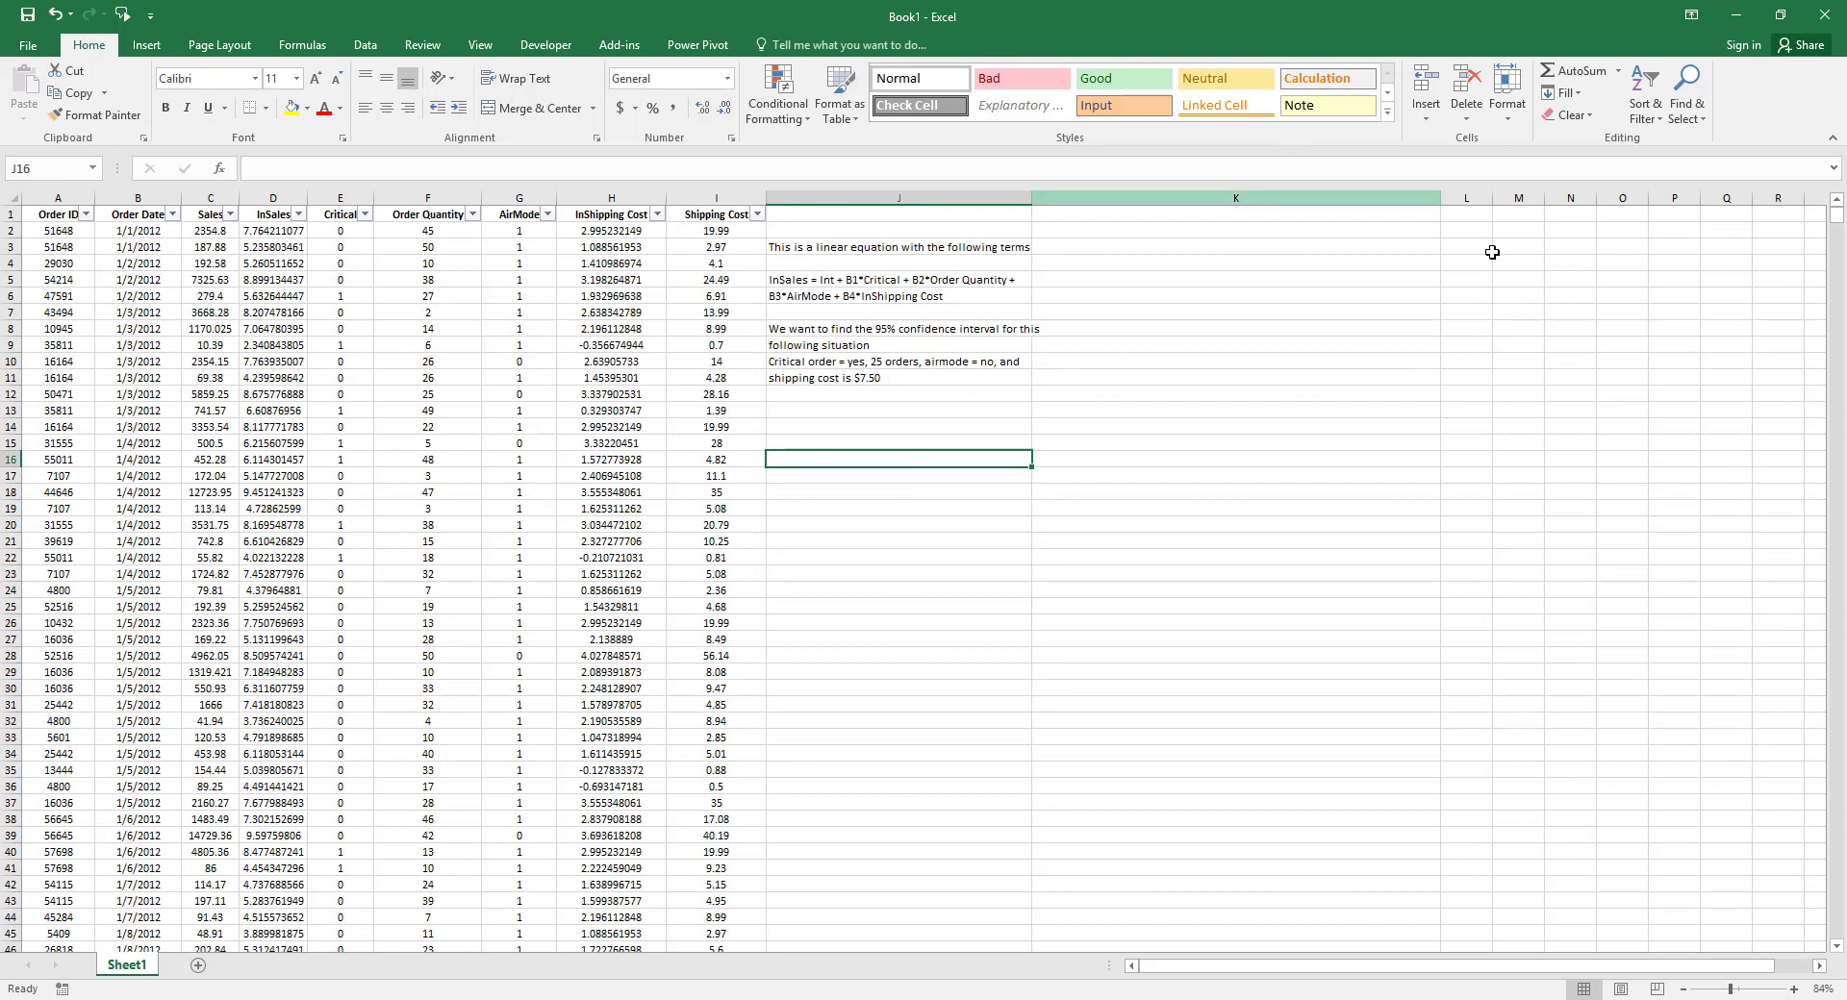
pyautogui.moveTo(1440, 200); pyautogui.dragTo(1104, 200)
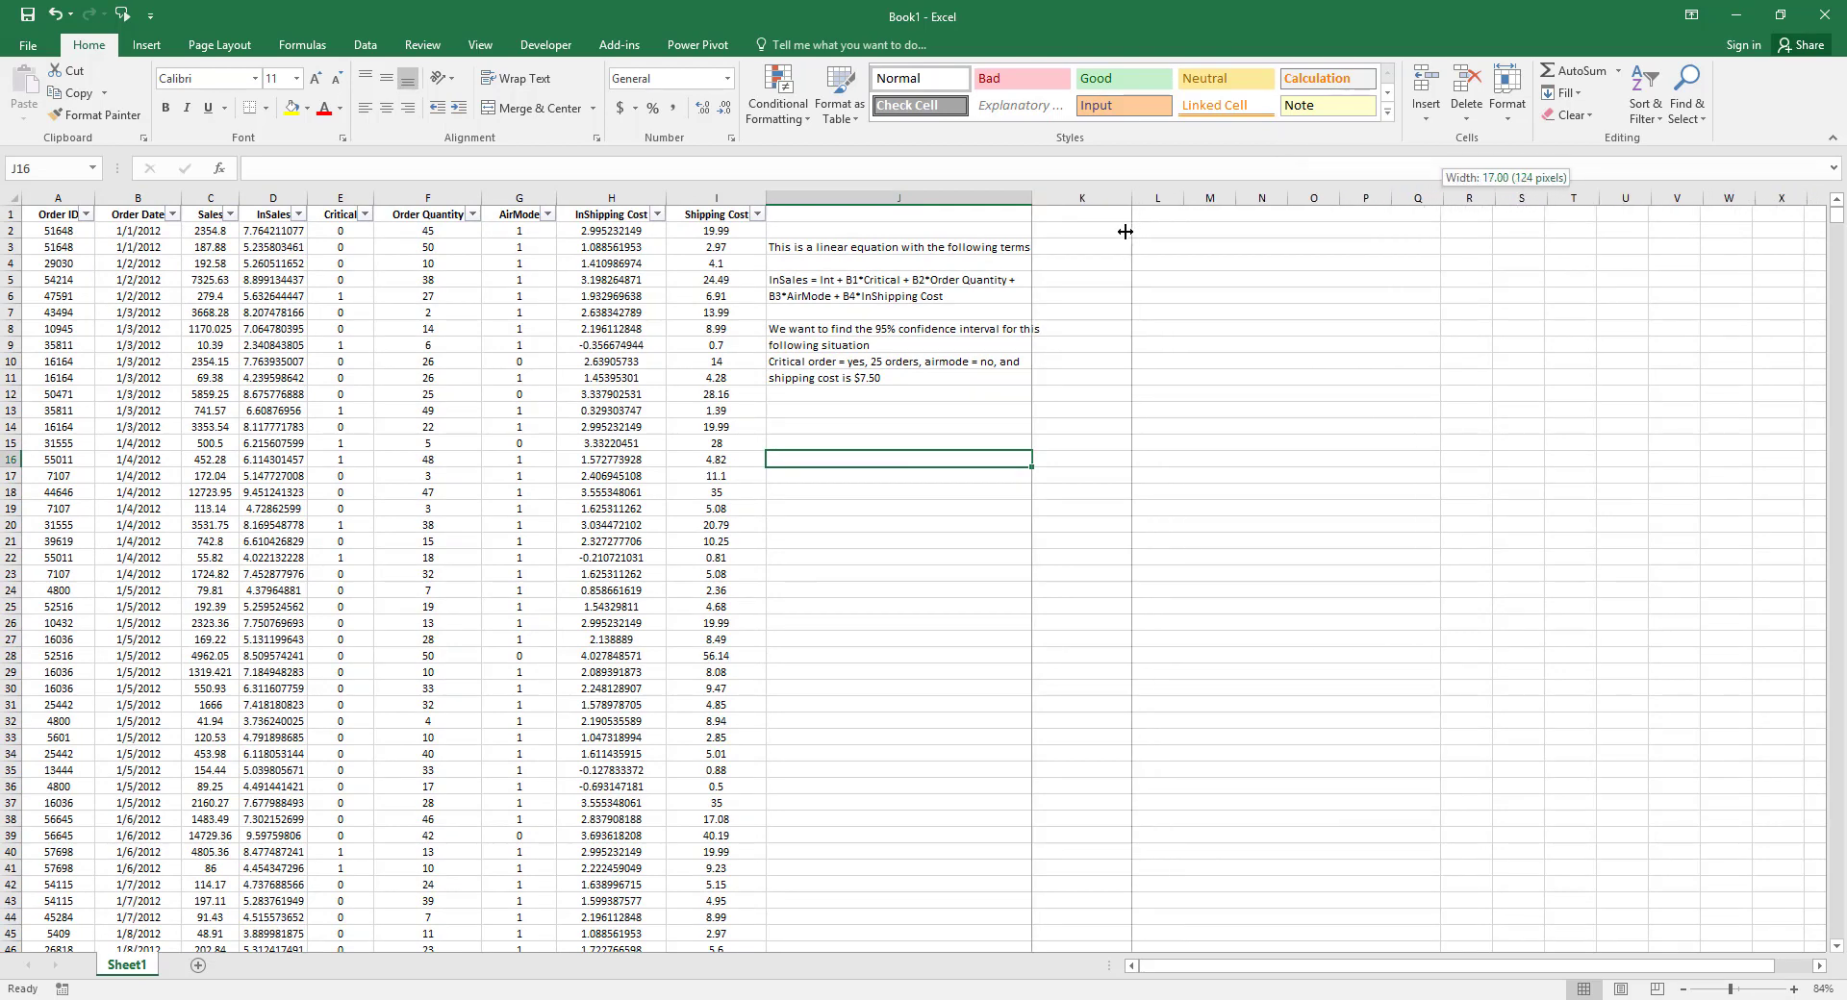
pyautogui.click(1204, 389)
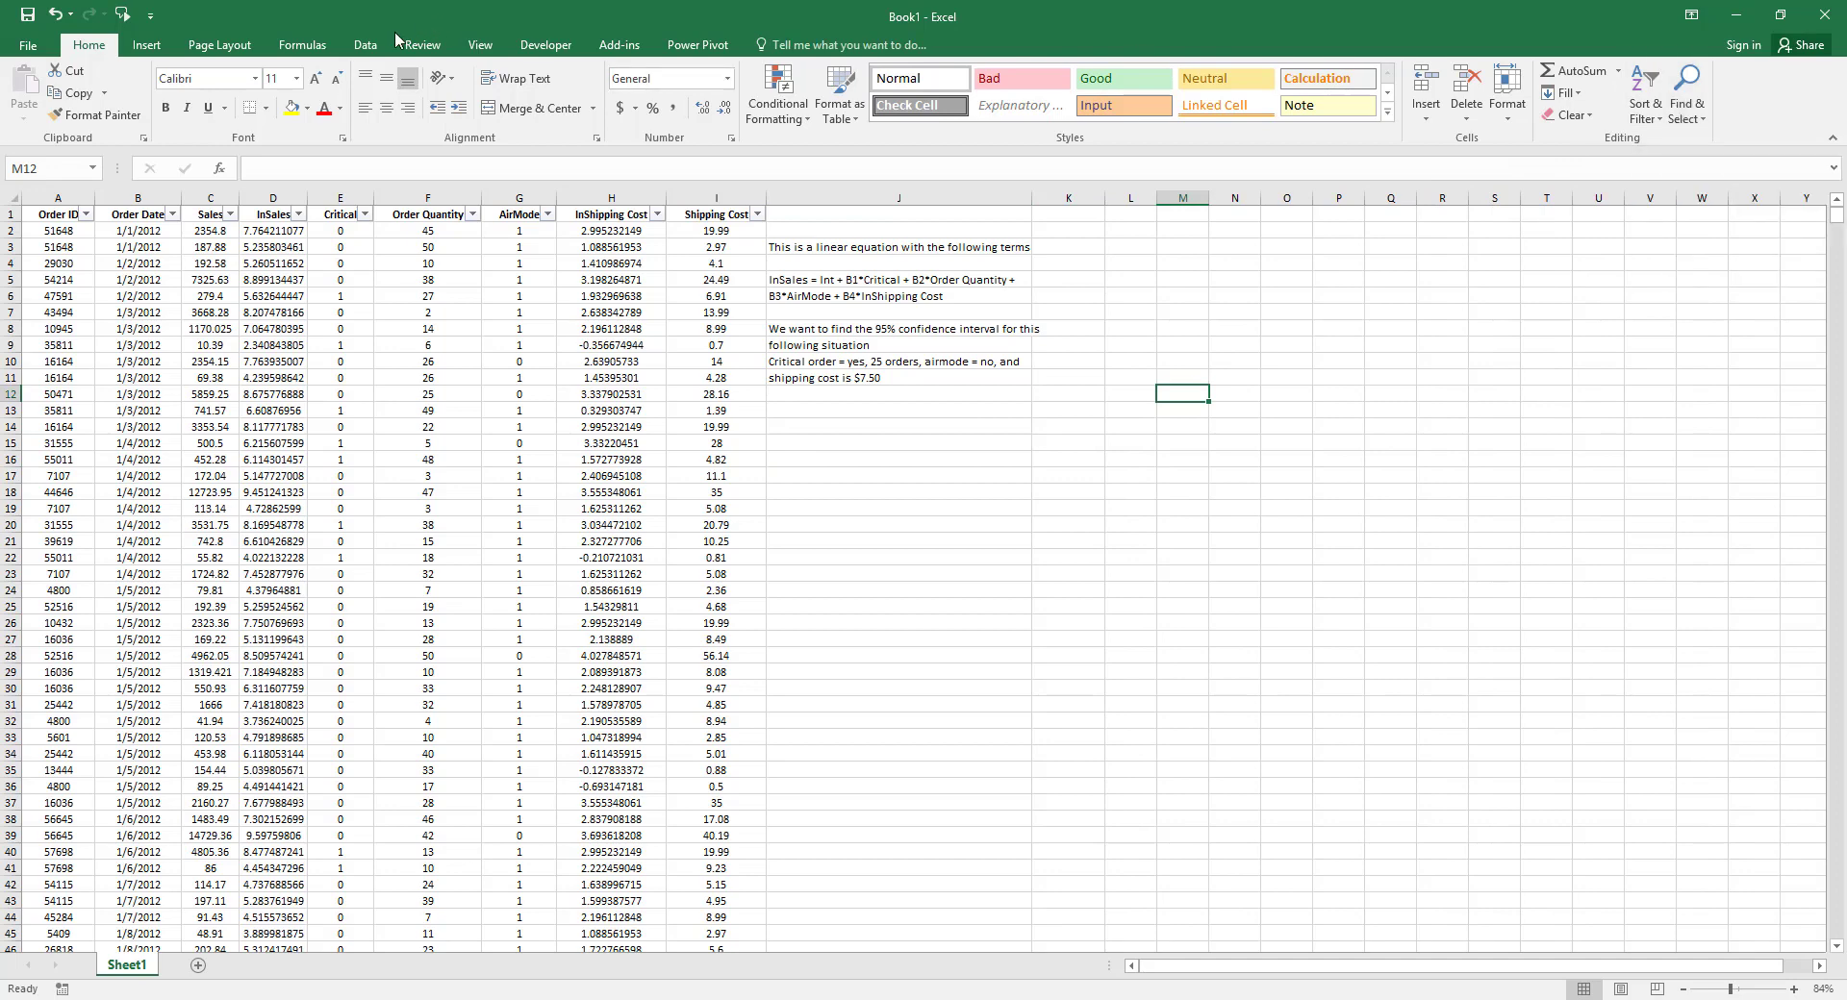
# - Start a Data Analysis Regression with Input Y Range InSales, $D$1:$D$2103
pyautogui.click(365, 46)
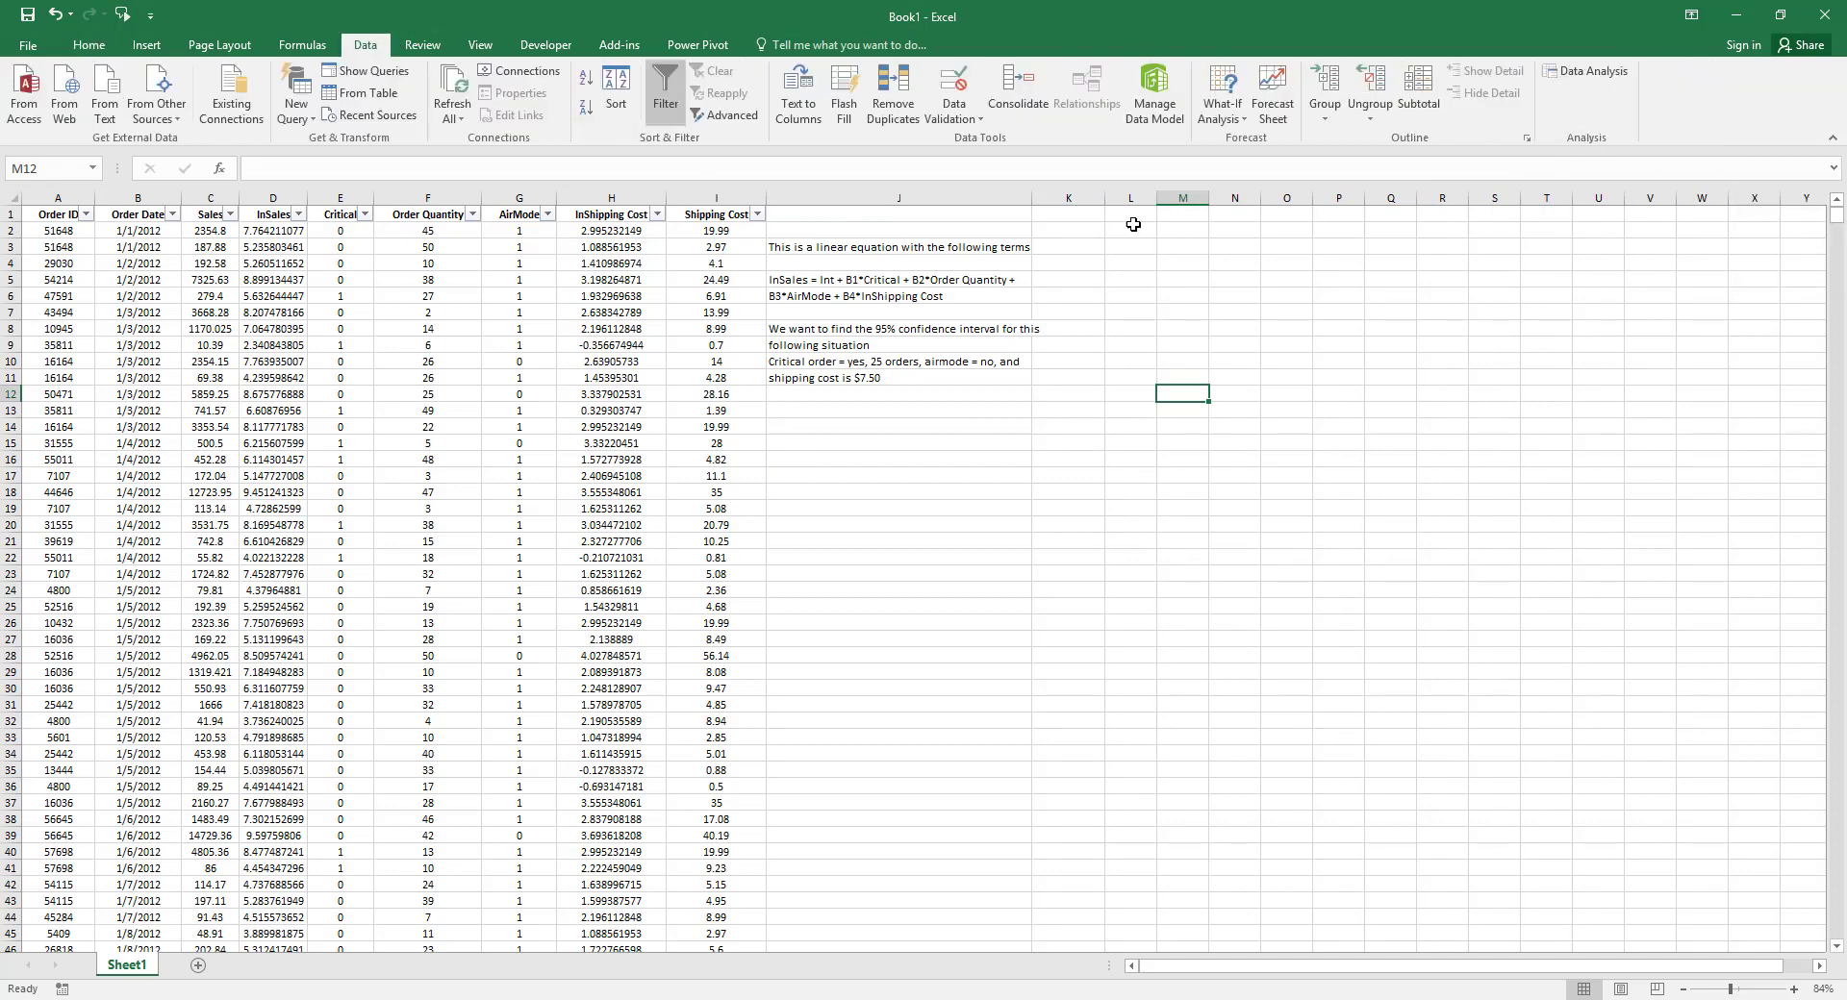
pyautogui.click(1564, 77)
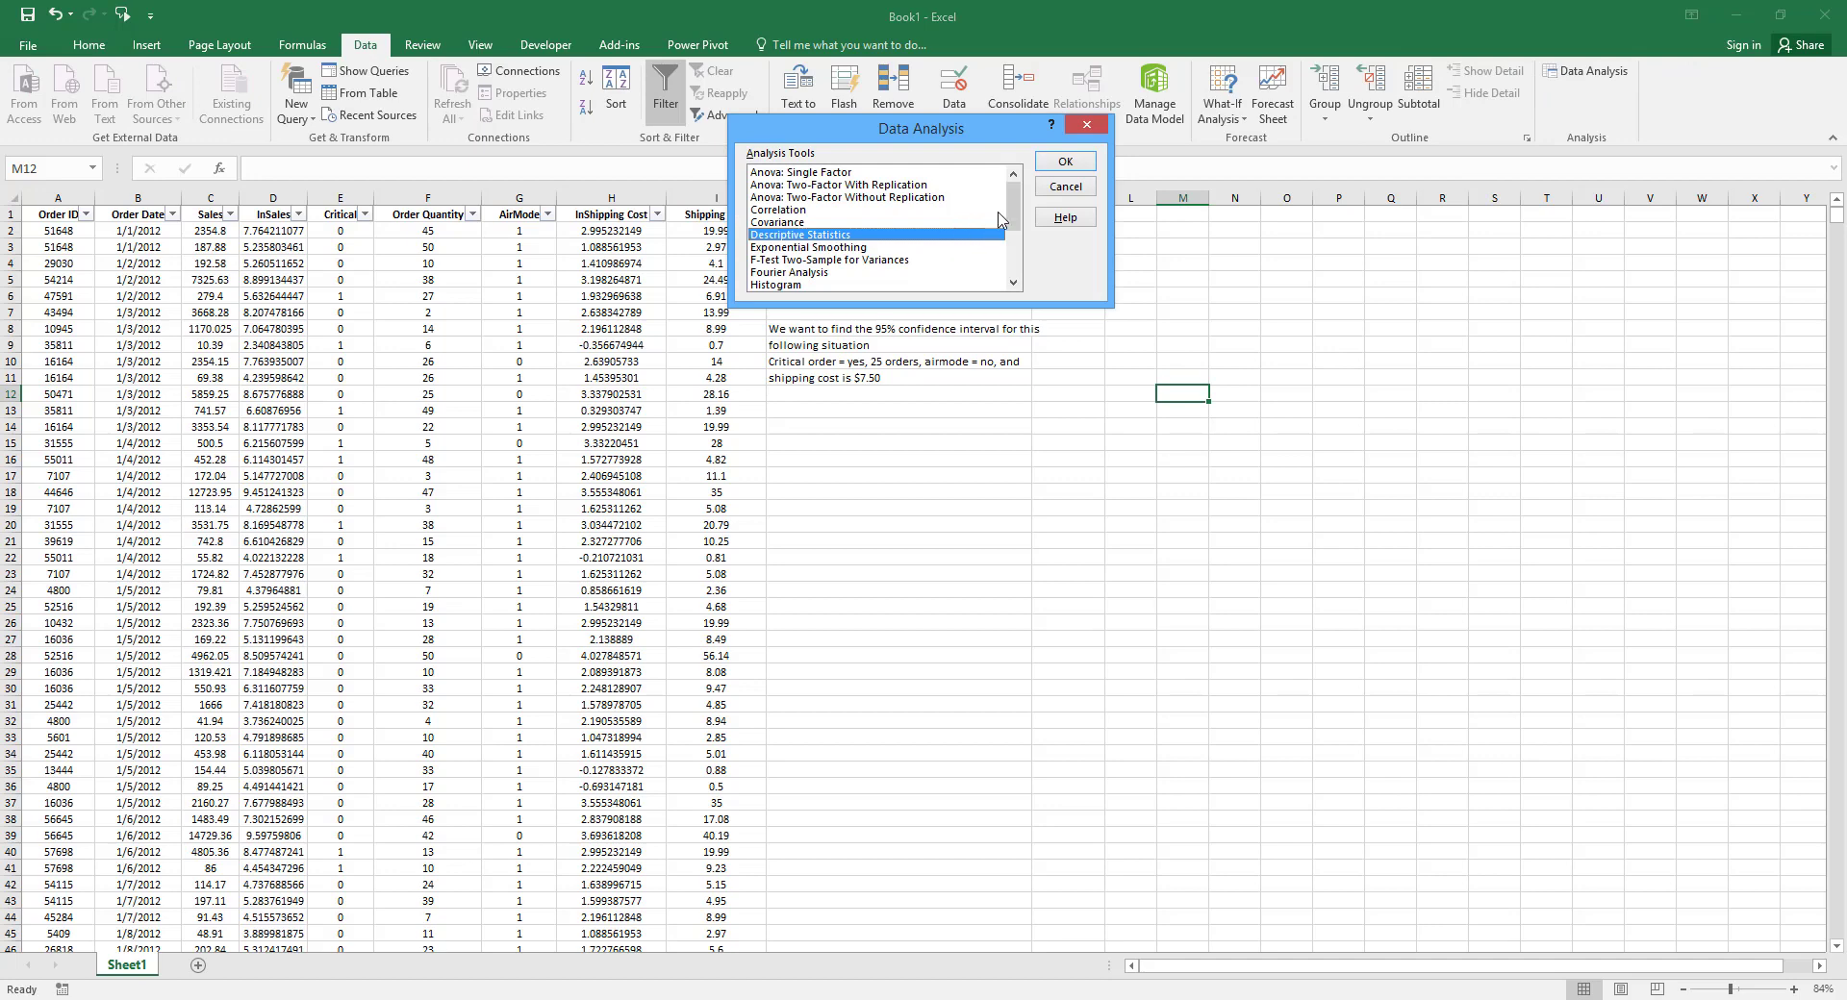
pyautogui.moveTo(1013, 207); pyautogui.dragTo(1020, 272)
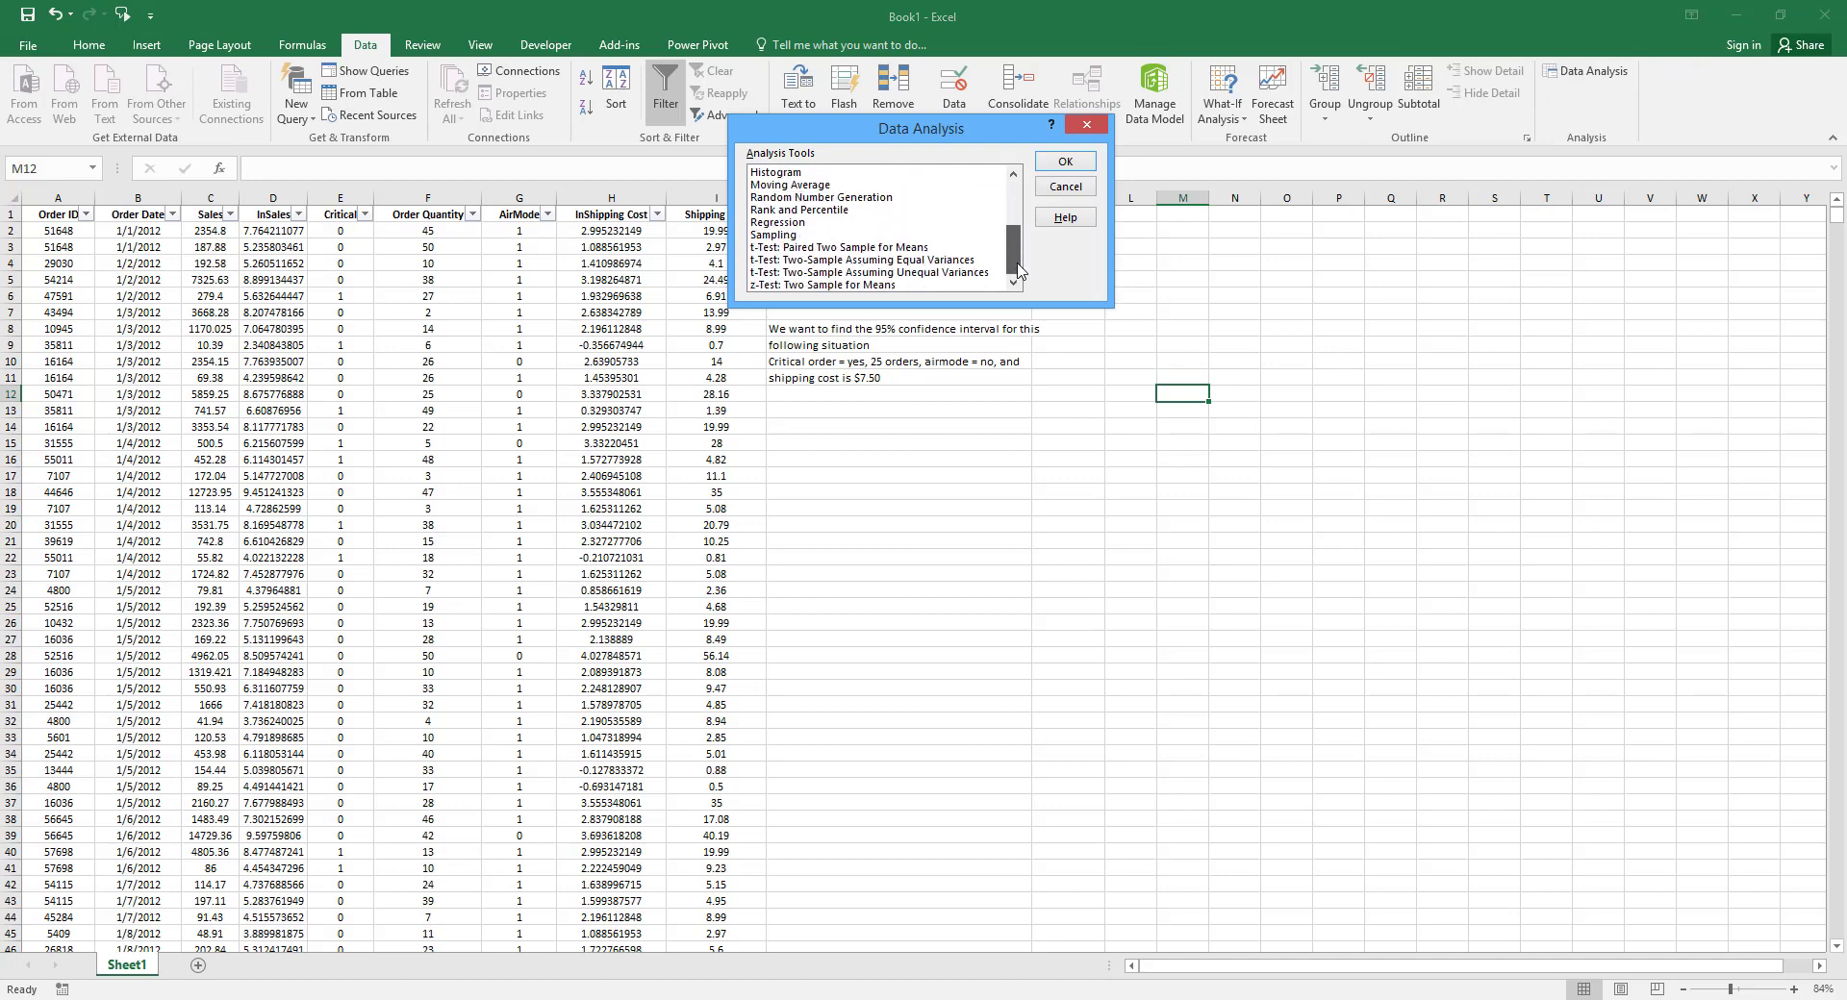
pyautogui.click(784, 222)
pyautogui.click(1052, 166)
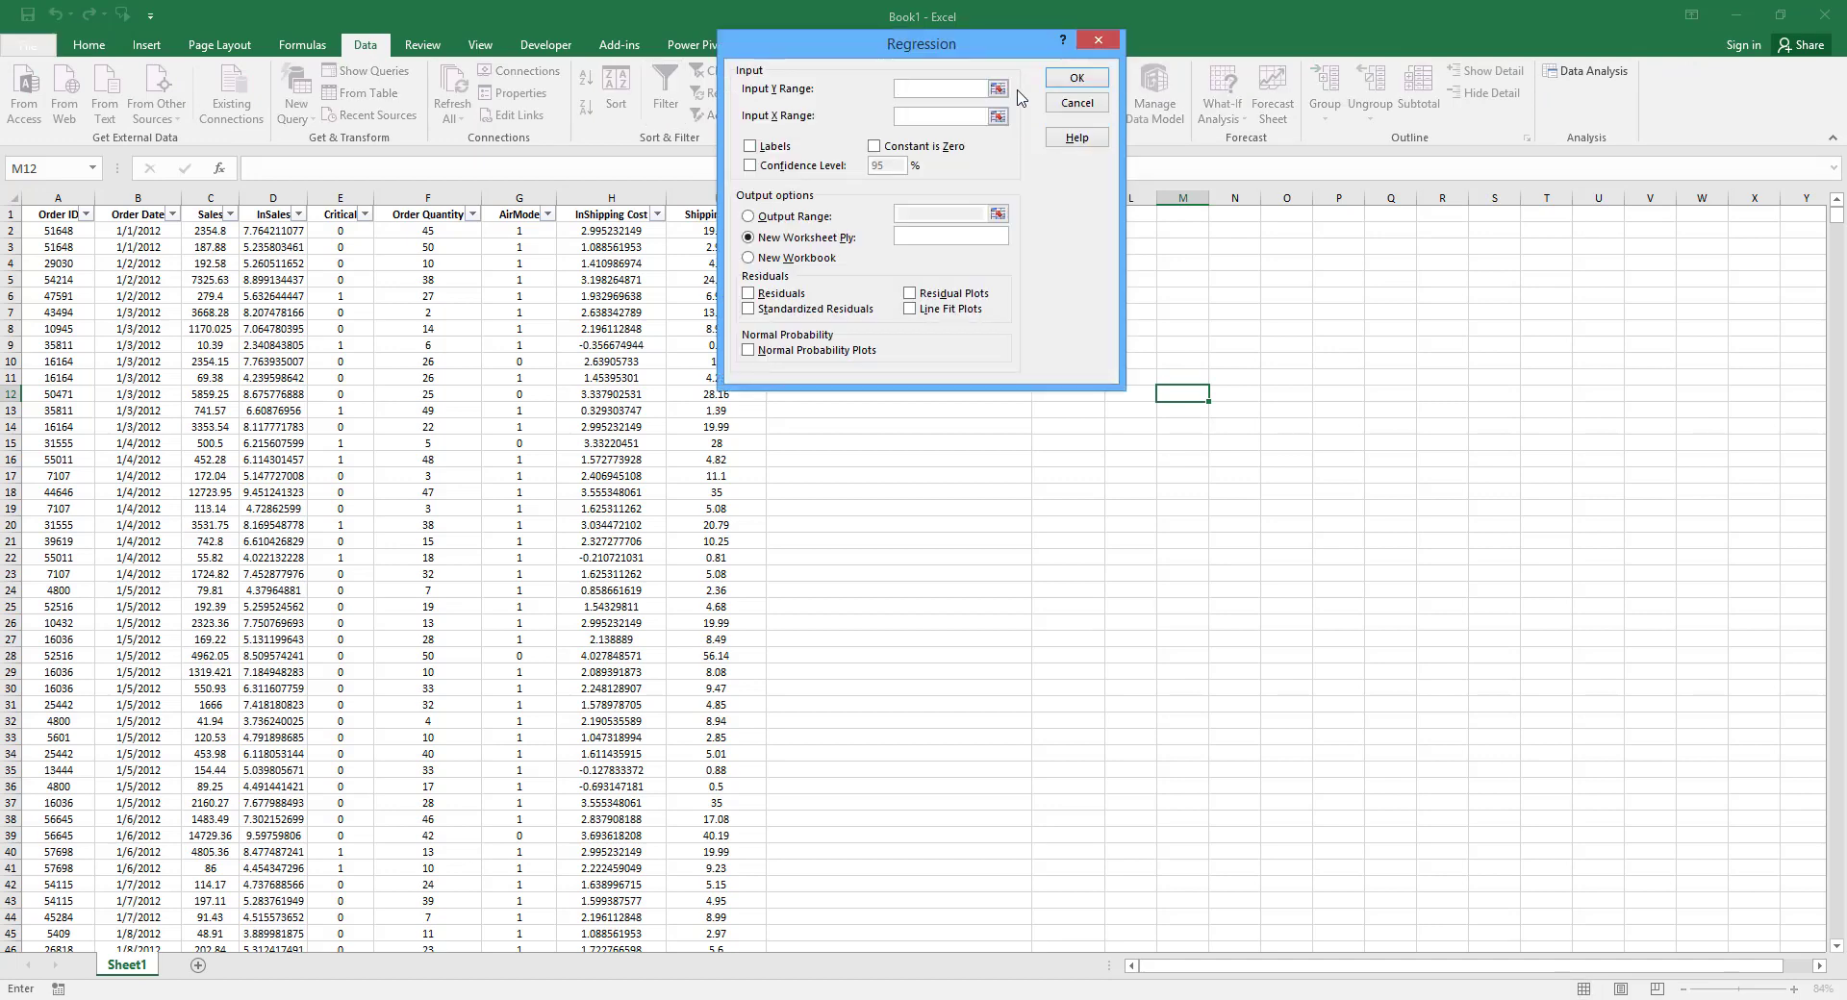
pyautogui.click(1011, 92)
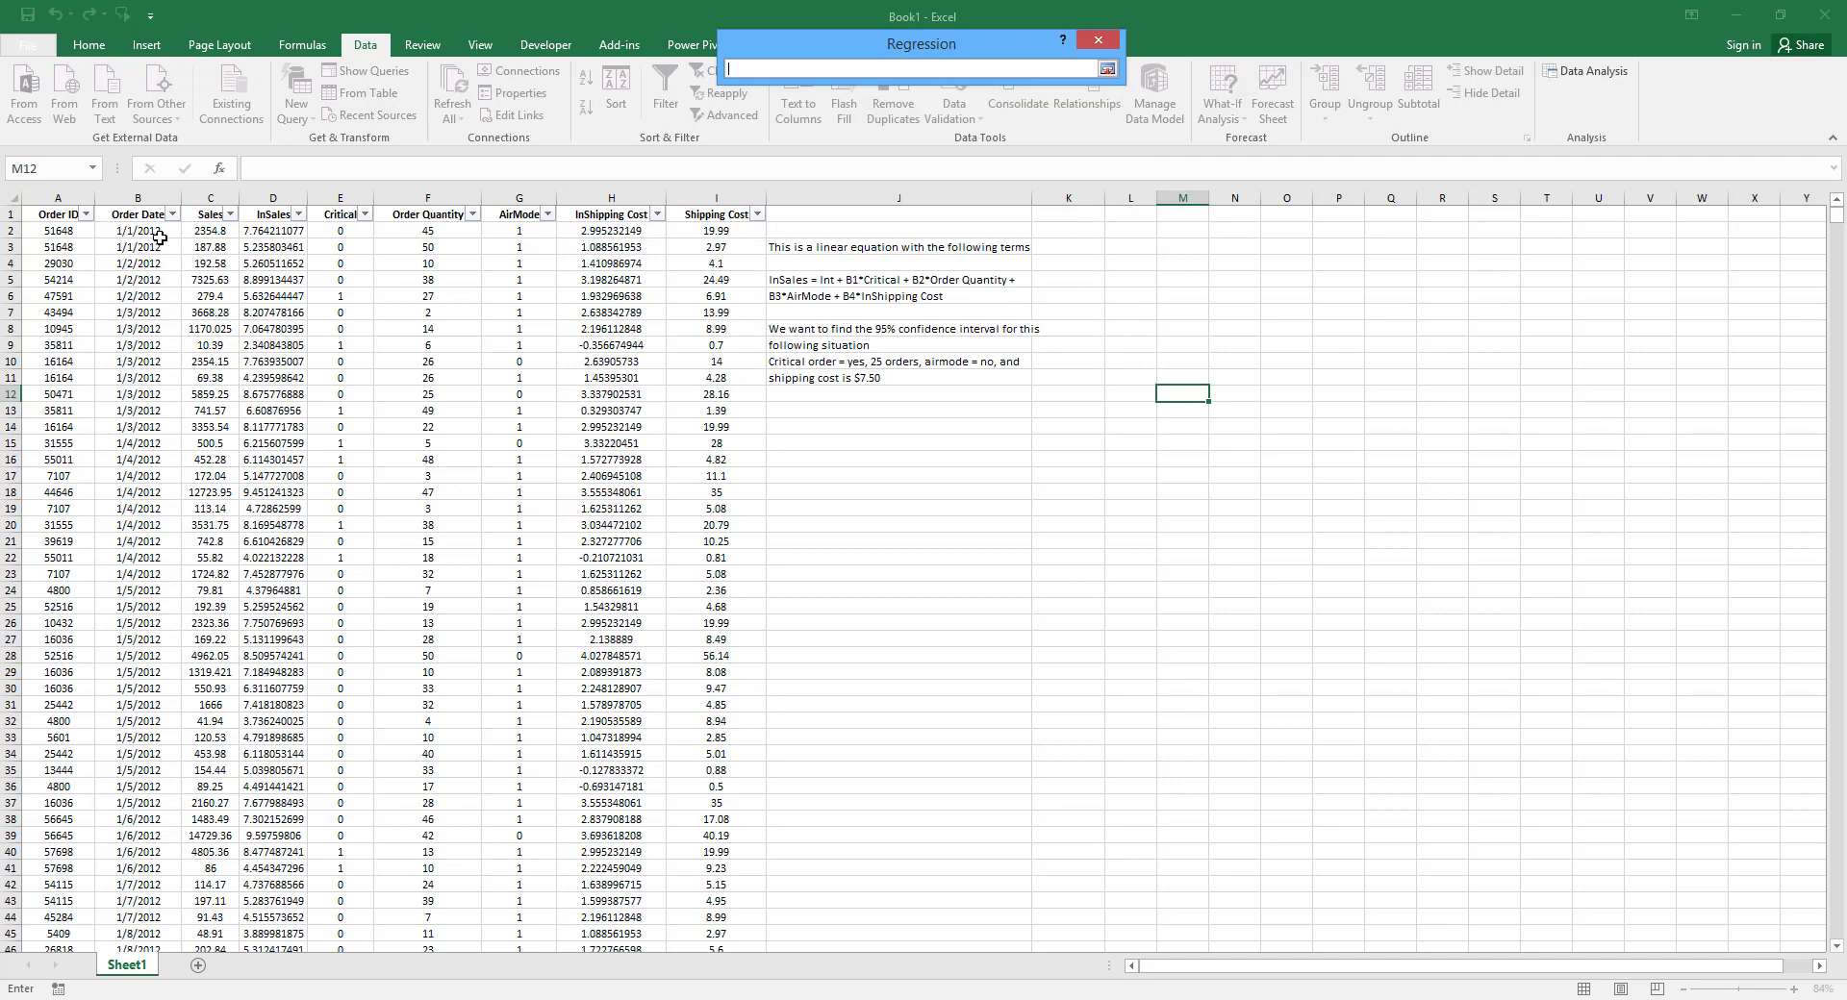
pyautogui.click(210, 214)
pyautogui.click(275, 214)
pyautogui.hotkey('ctrl', 'shift', 'Down')
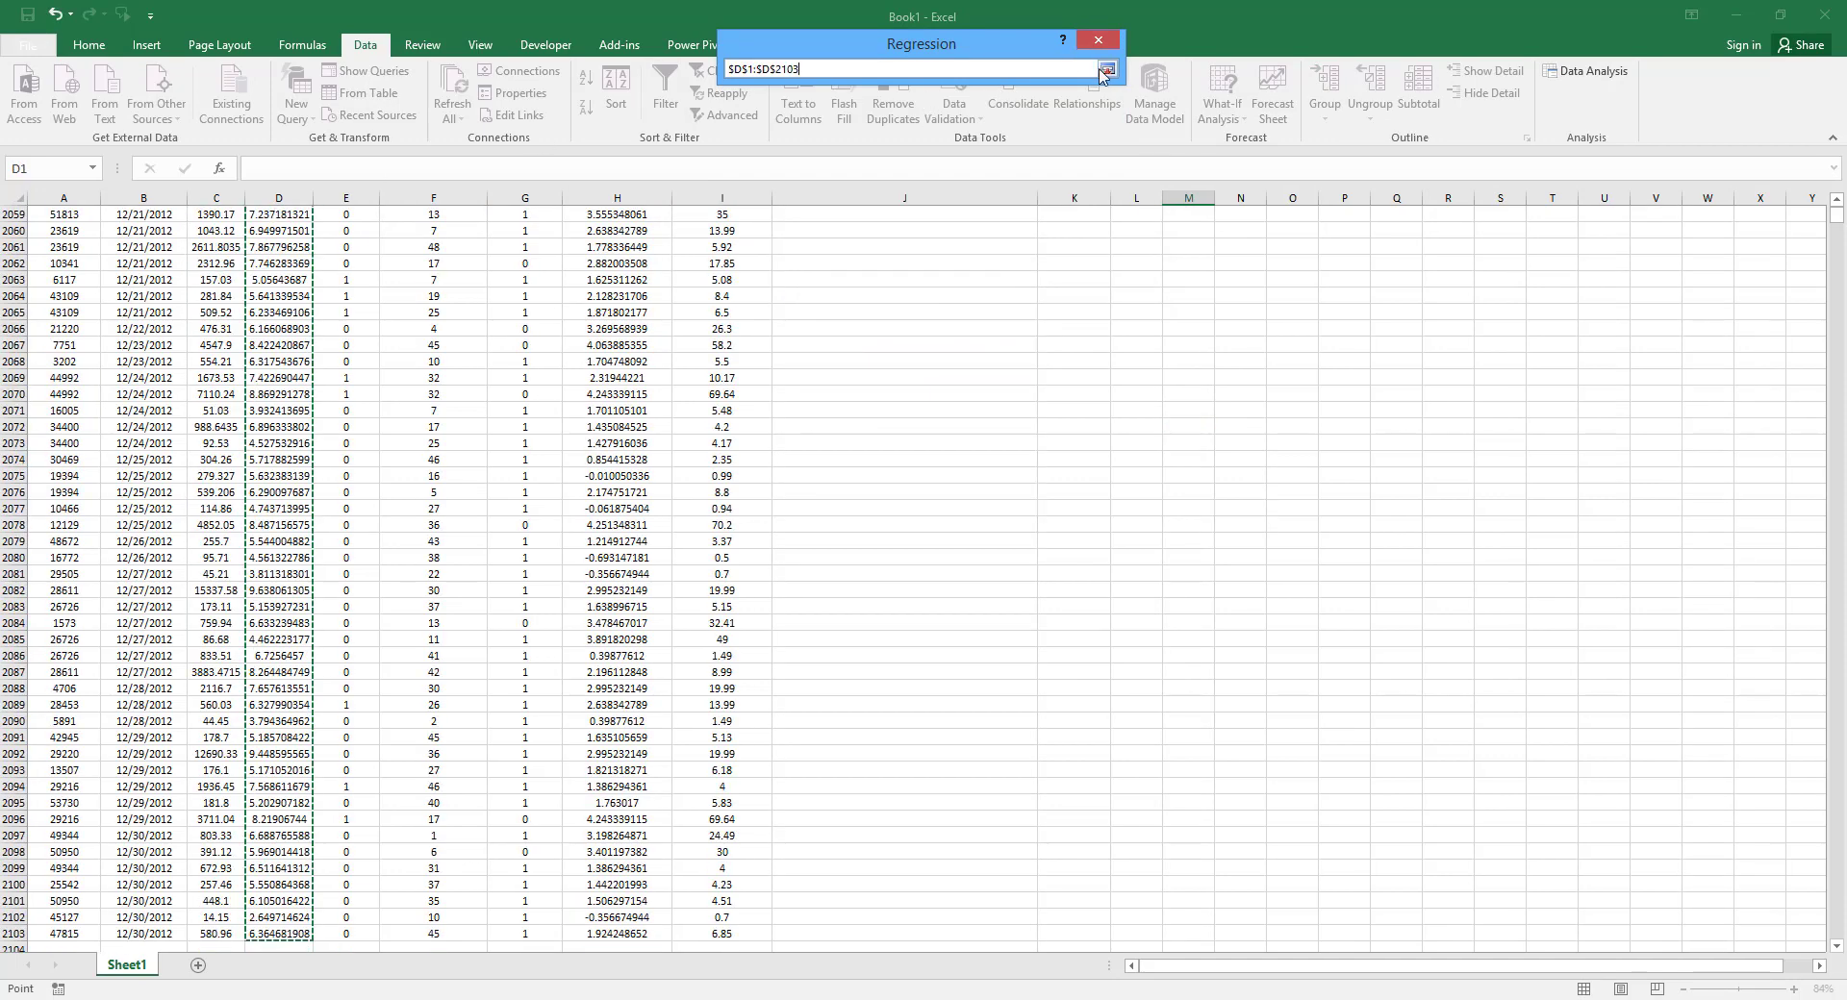
pyautogui.click(1107, 69)
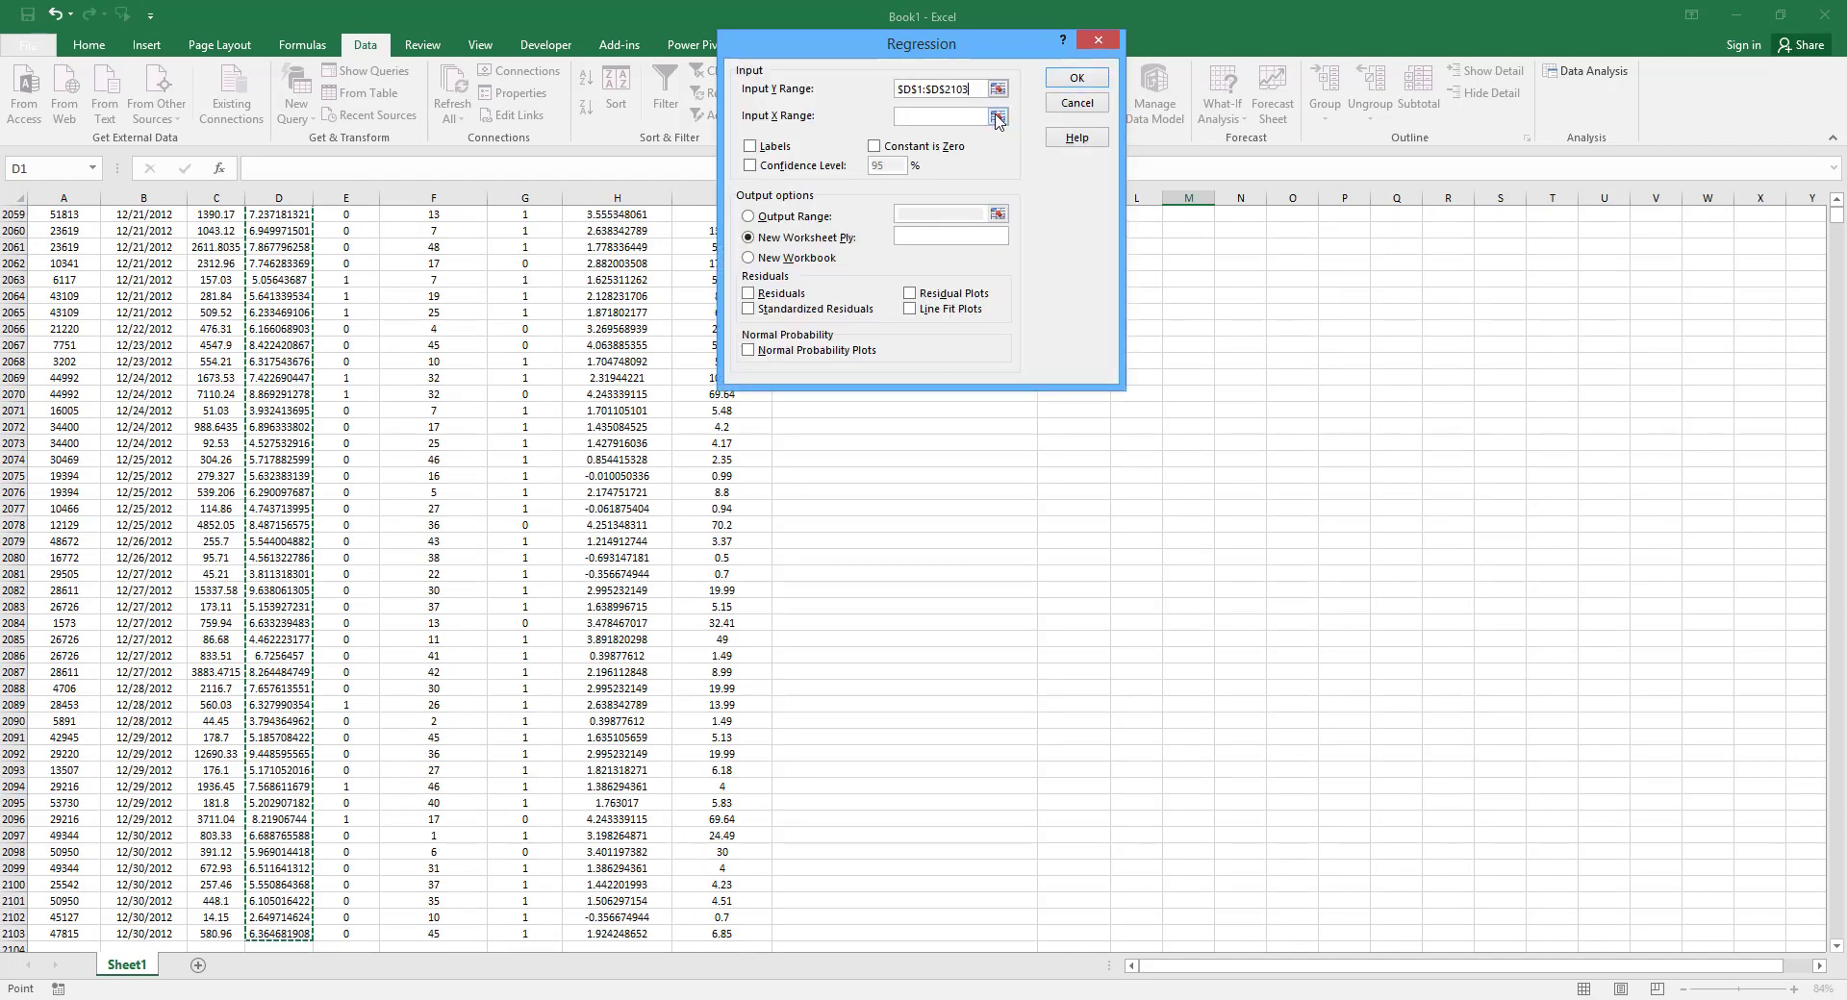
# - Set the Input X Range to Critical through InShipping Cost, $E$1:$H$2103
pyautogui.click(998, 116)
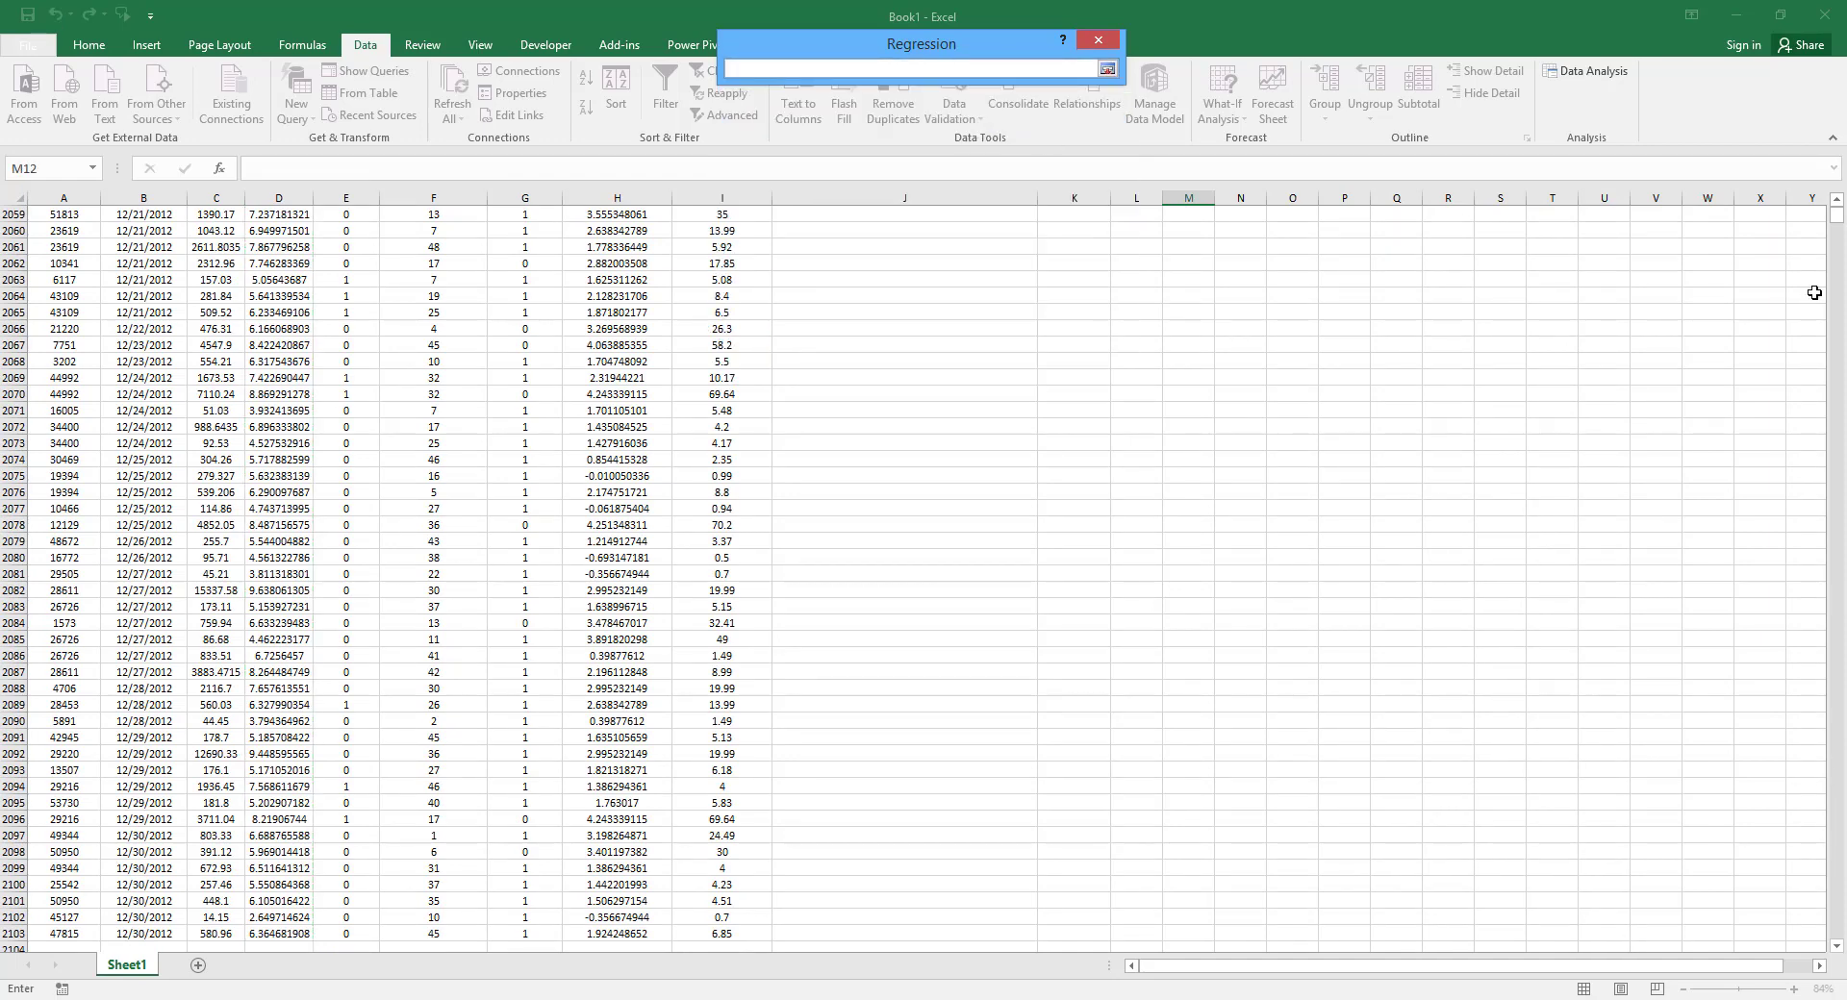
pyautogui.scroll(15, 1840, 217)
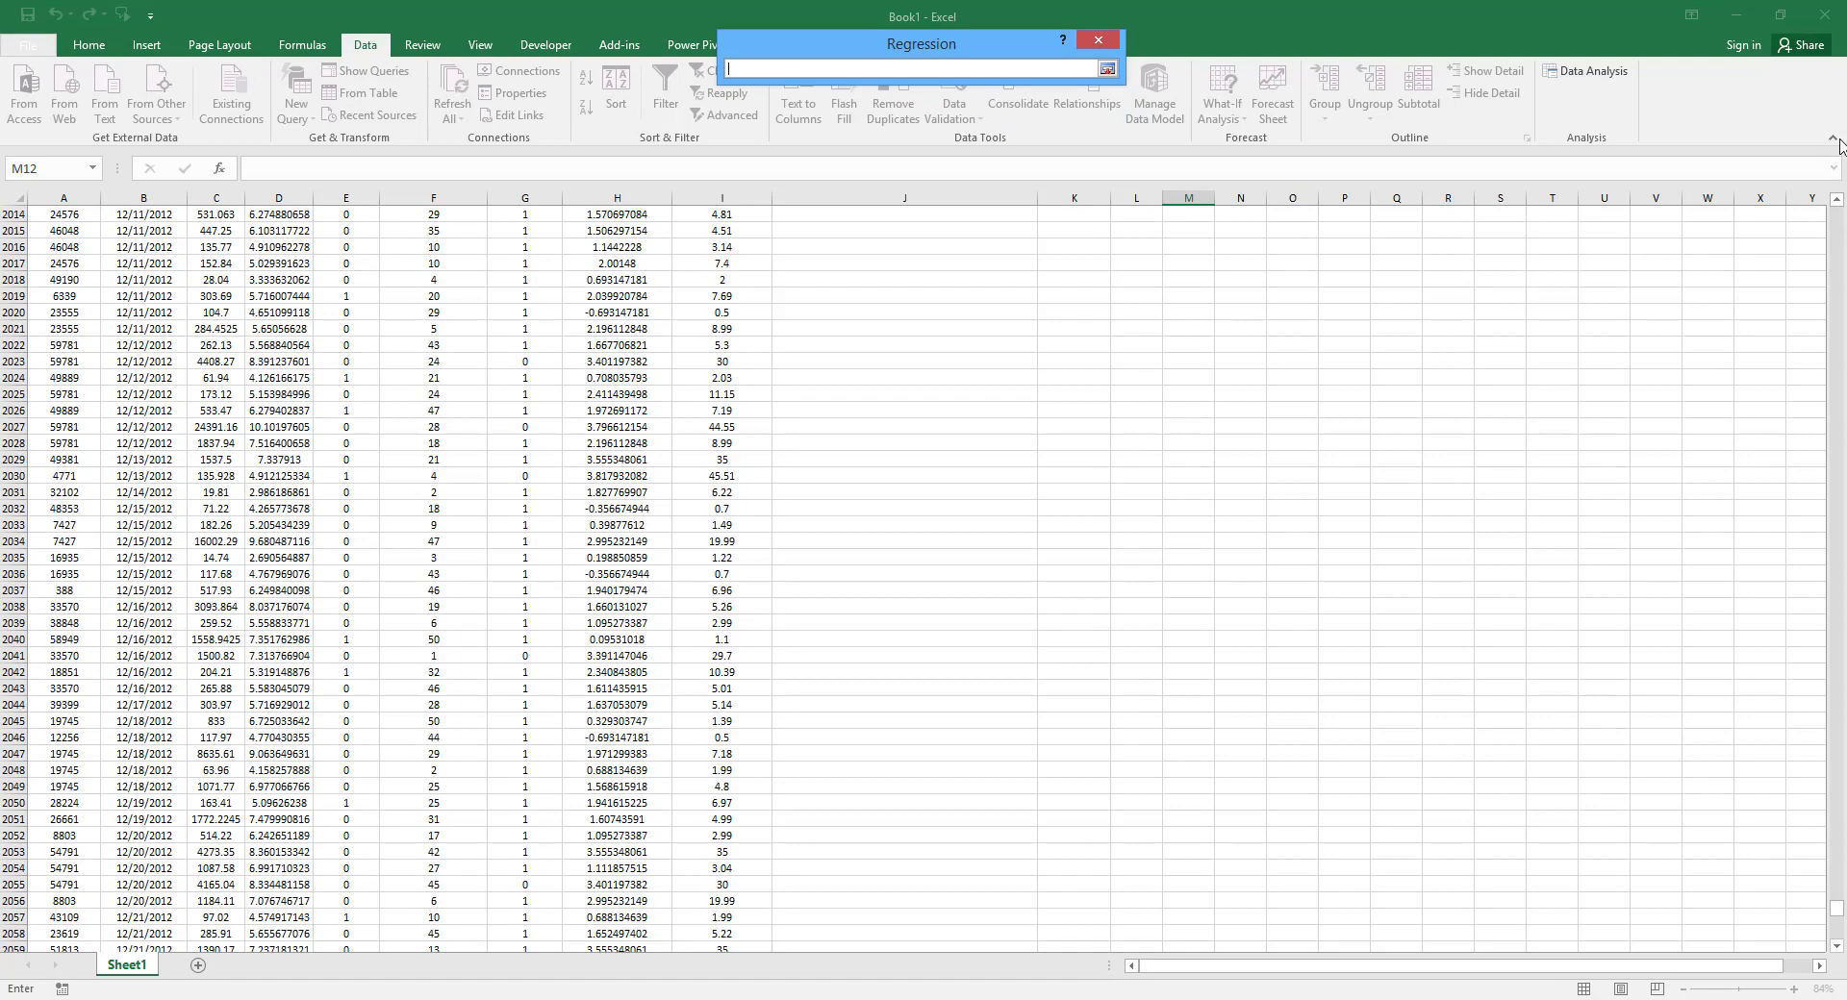
pyautogui.scroll(20, 1838, 221)
pyautogui.scroll(20, 1838, 226)
pyautogui.scroll(20, 1838, 226)
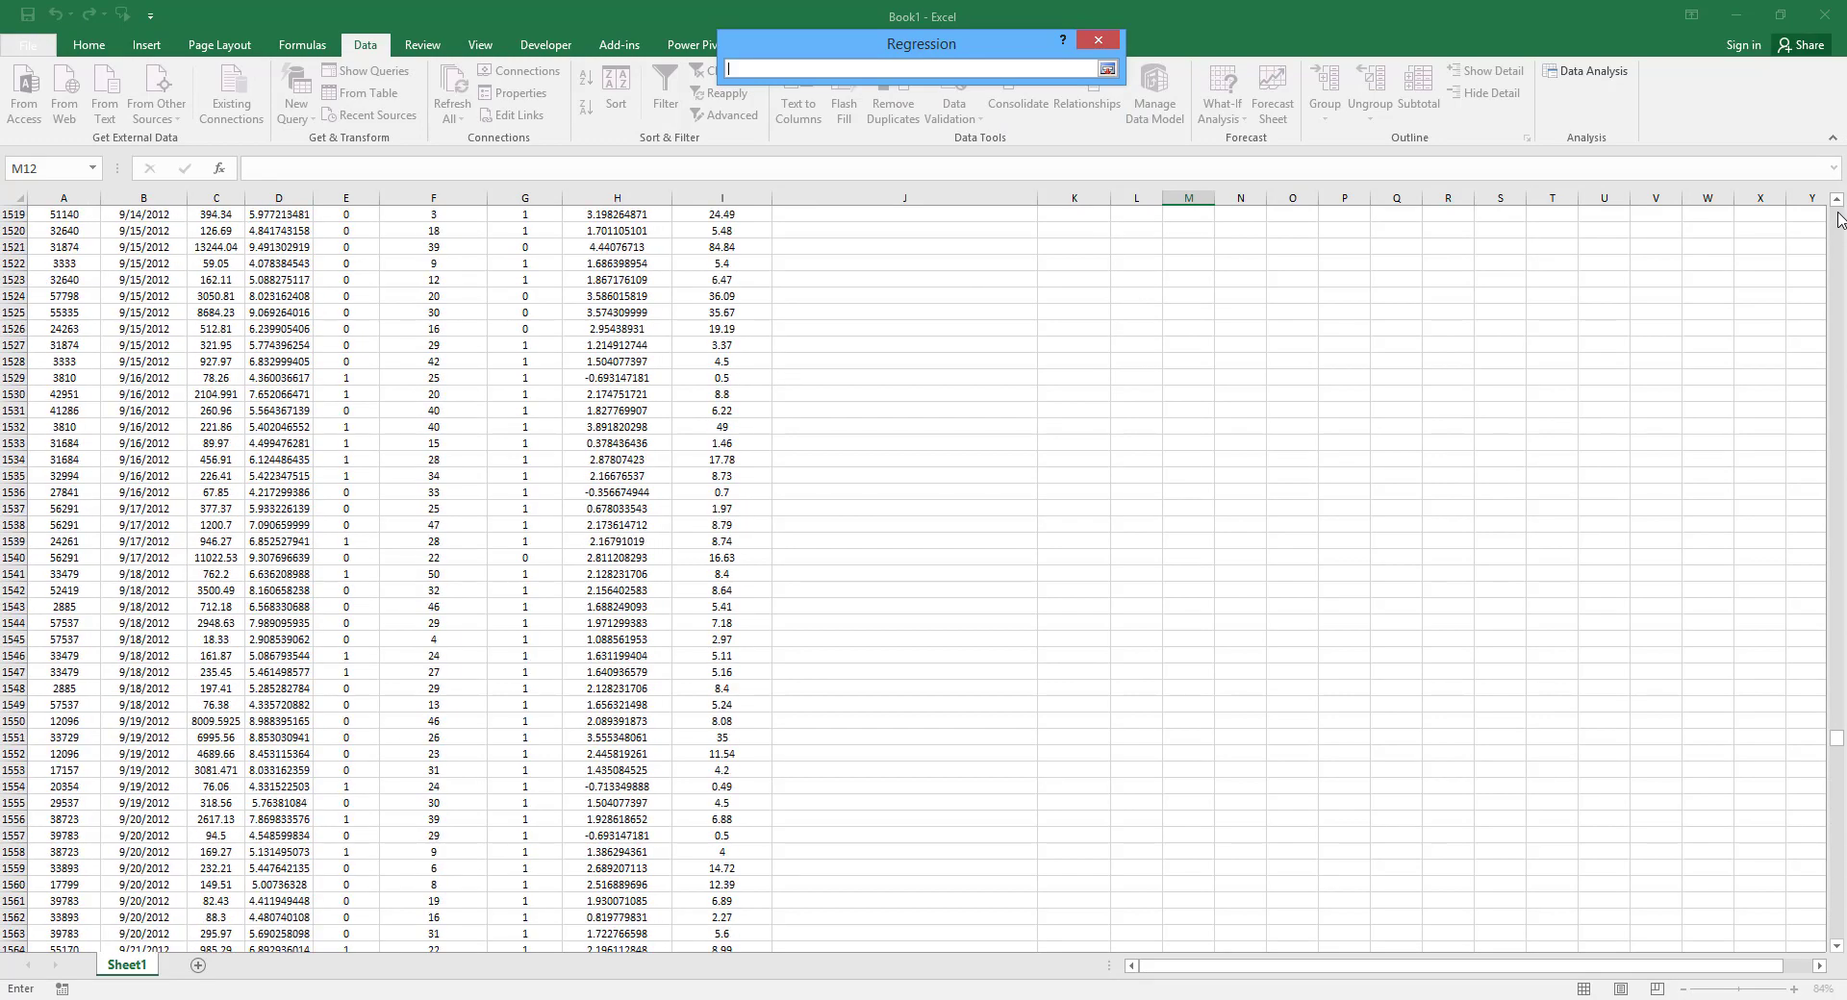
pyautogui.scroll(20, 1838, 226)
pyautogui.scroll(20, 1838, 226)
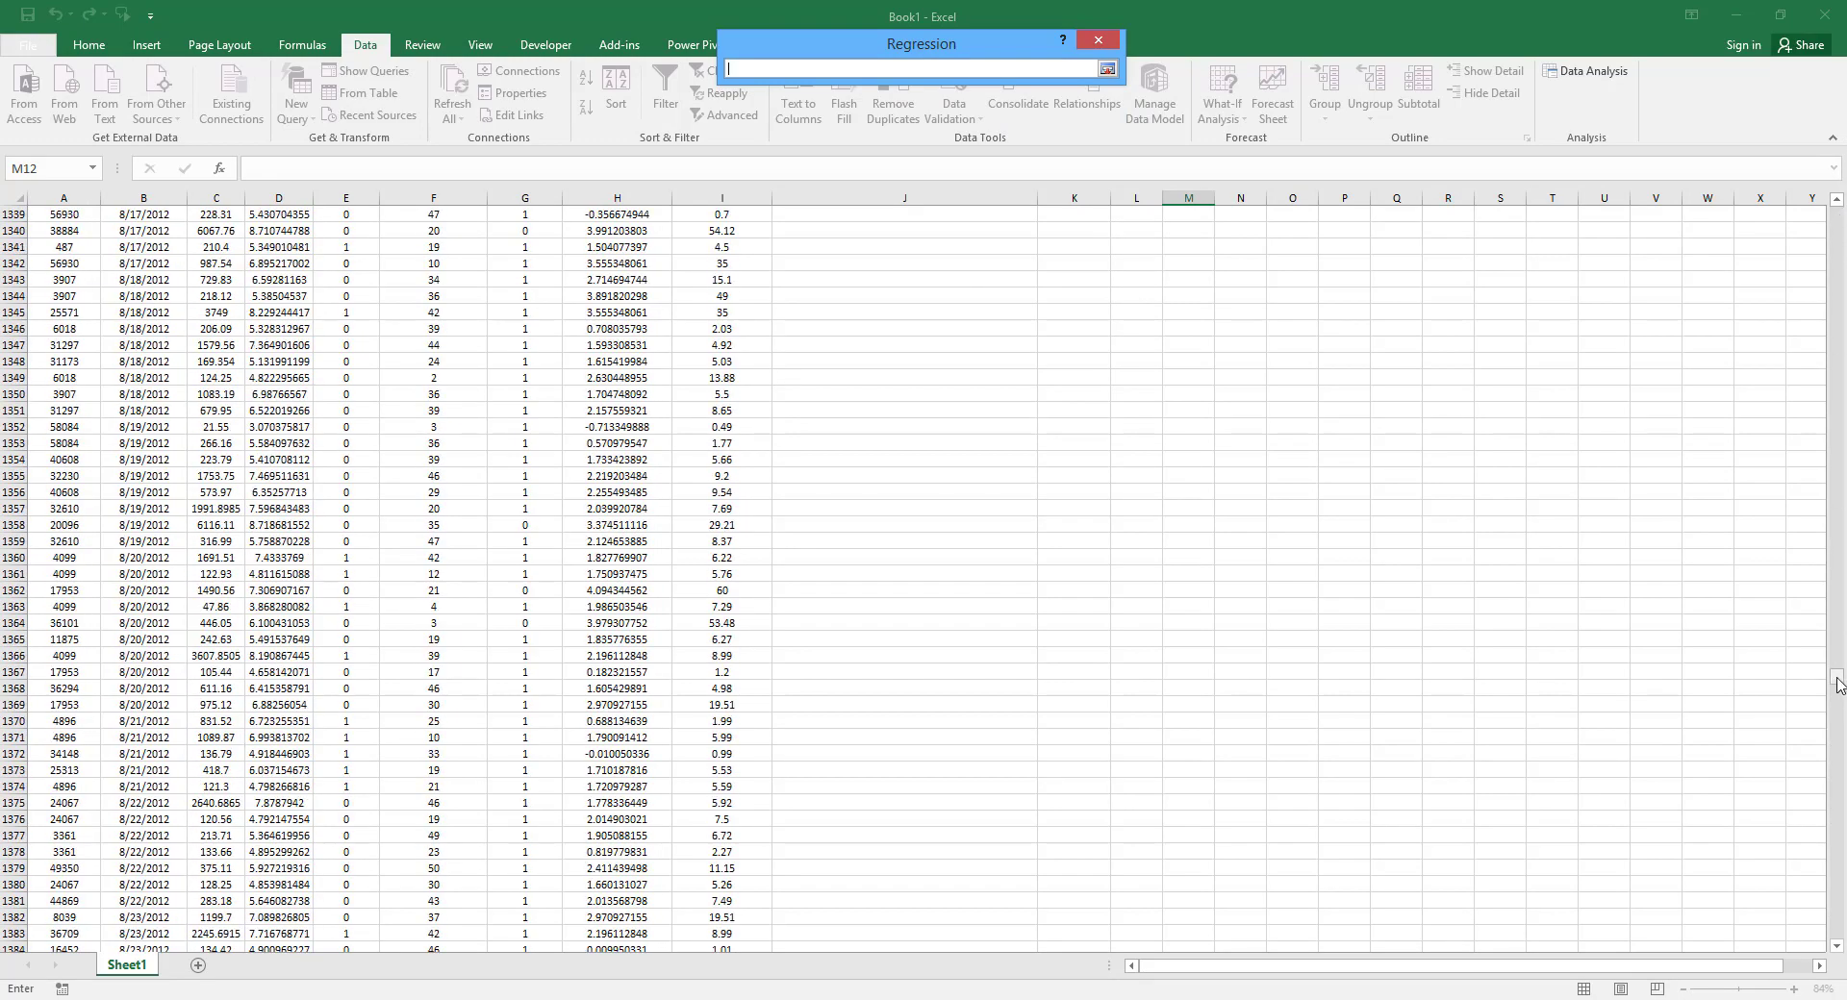
pyautogui.moveTo(1838, 676); pyautogui.dragTo(1837, 217)
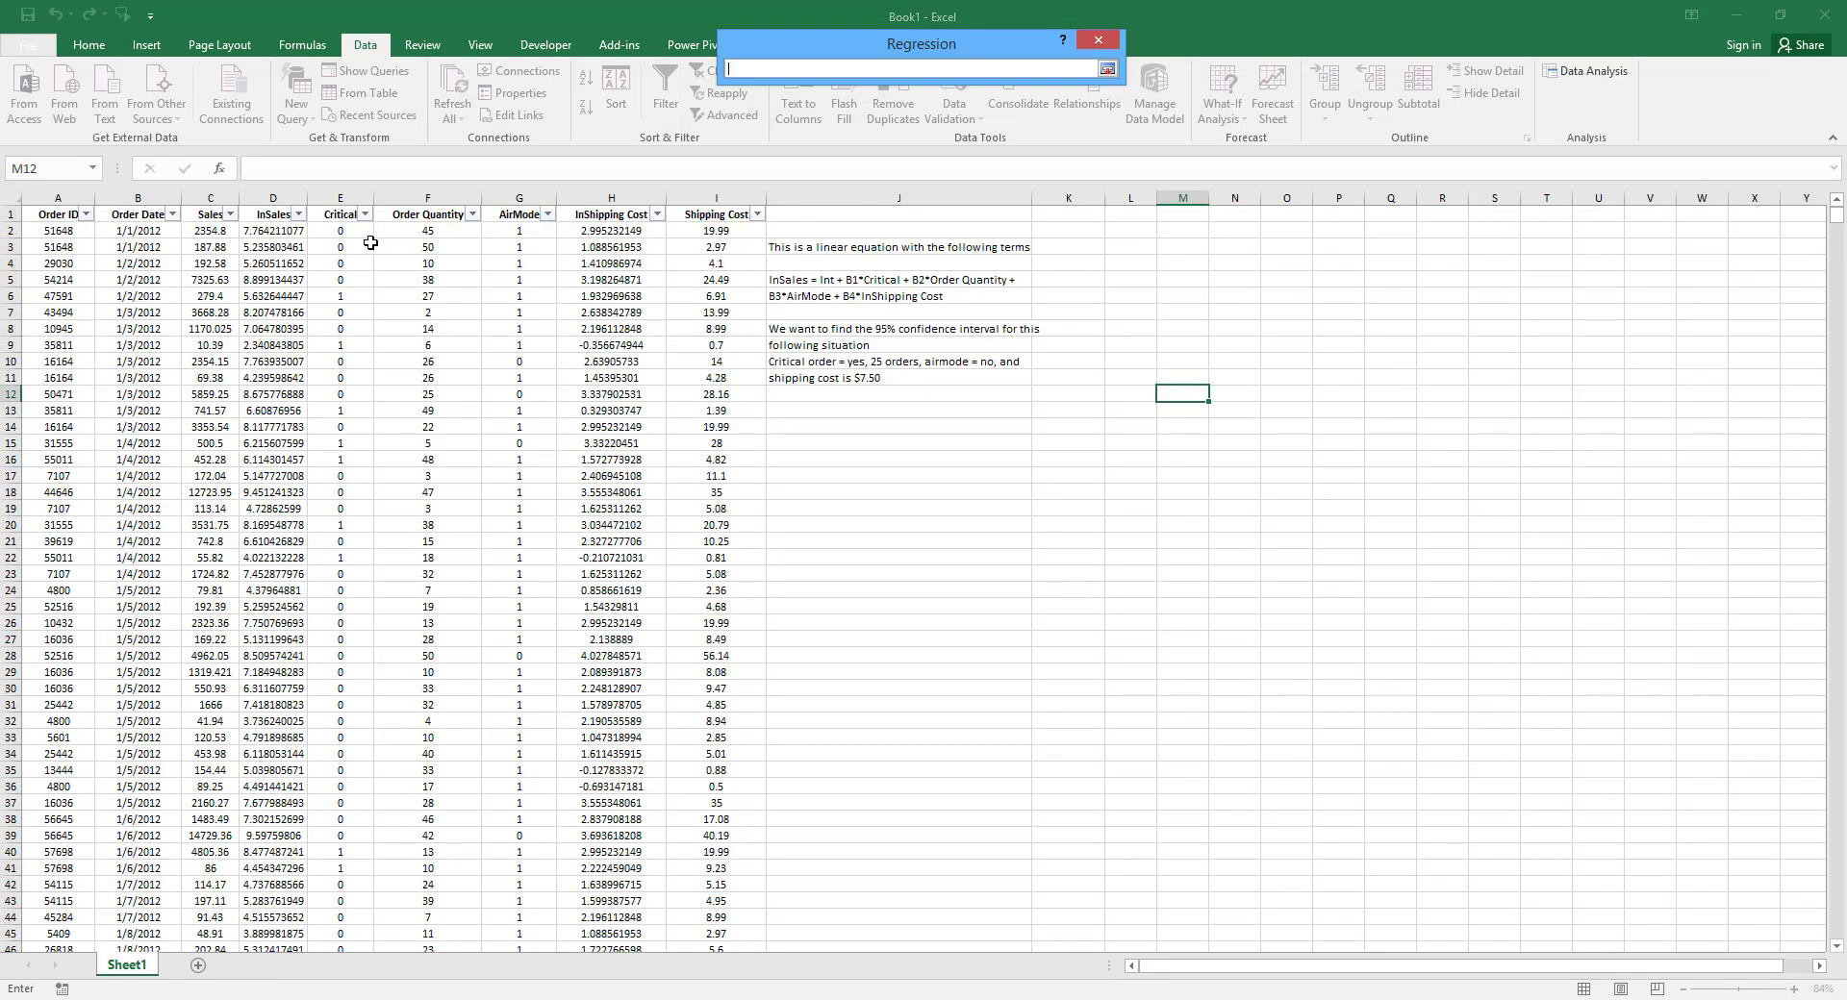
pyautogui.click(327, 213)
pyautogui.moveTo(327, 214); pyautogui.dragTo(600, 211)
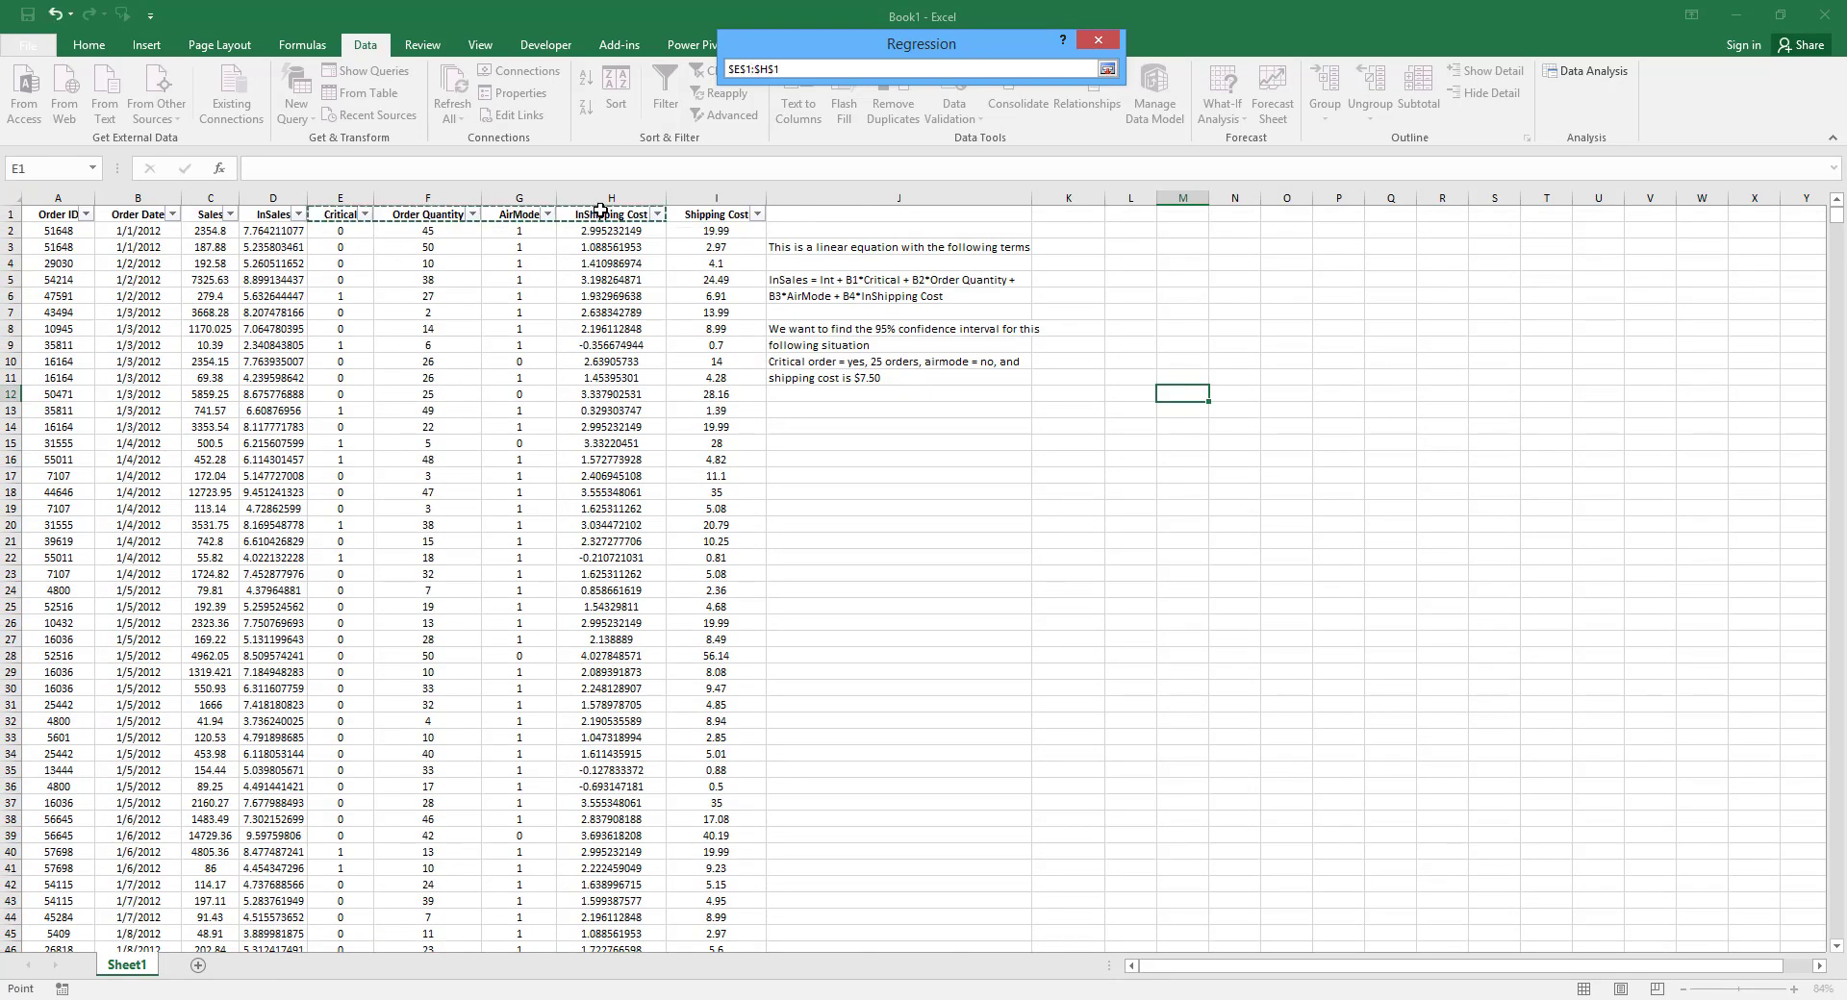
pyautogui.hotkey('ctrl', 'shift', 'Down')
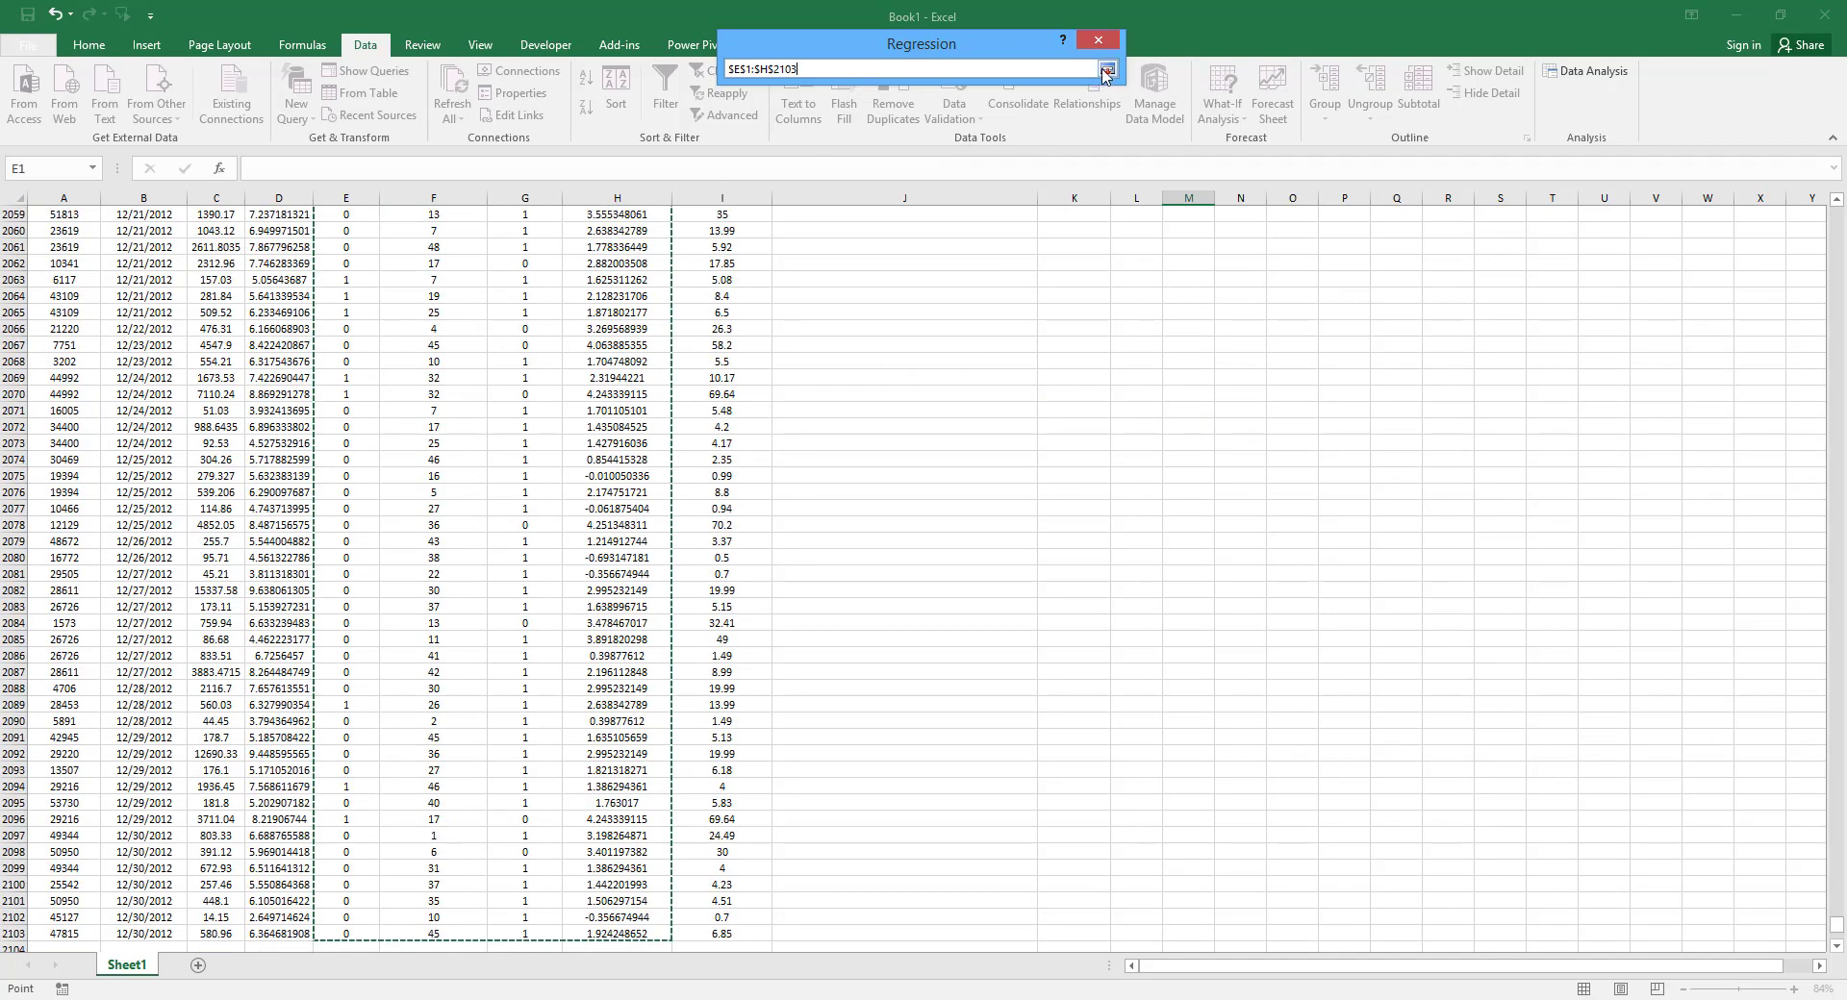
pyautogui.click(1106, 71)
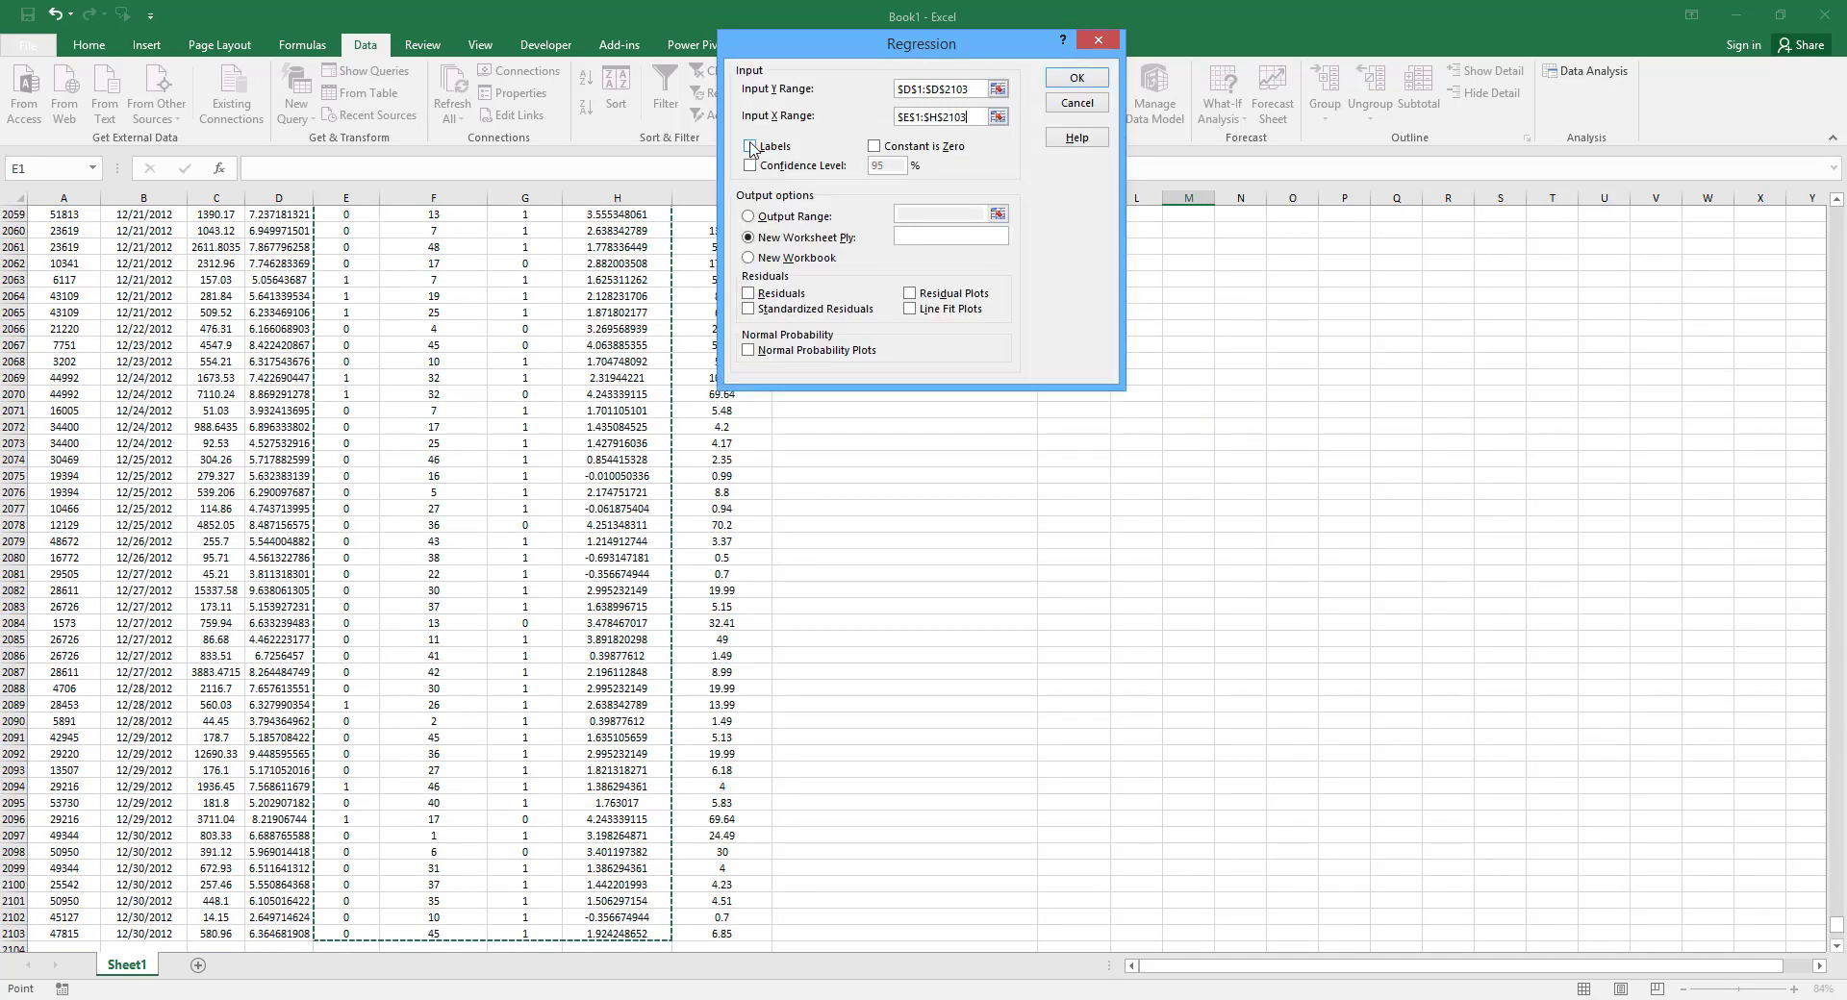
# - Check Labels, set Output Range to $L$5, and run the regression
pyautogui.click(750, 146)
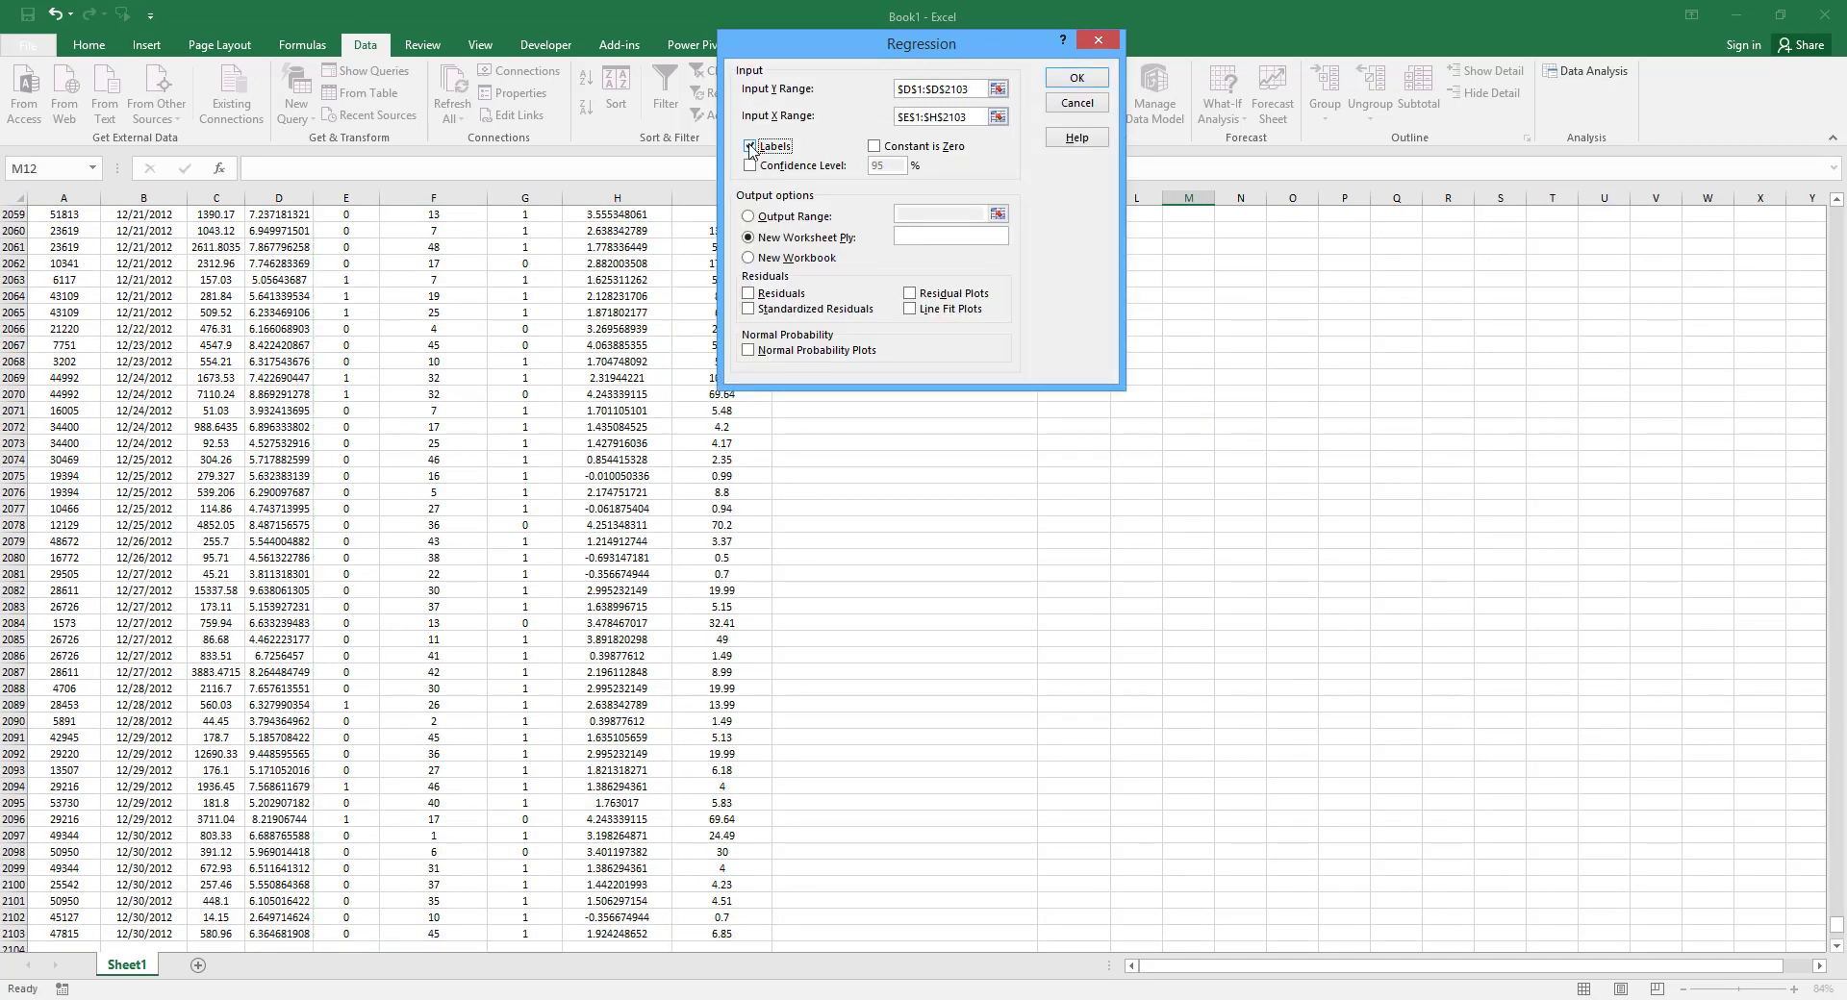
pyautogui.click(750, 216)
pyautogui.click(998, 213)
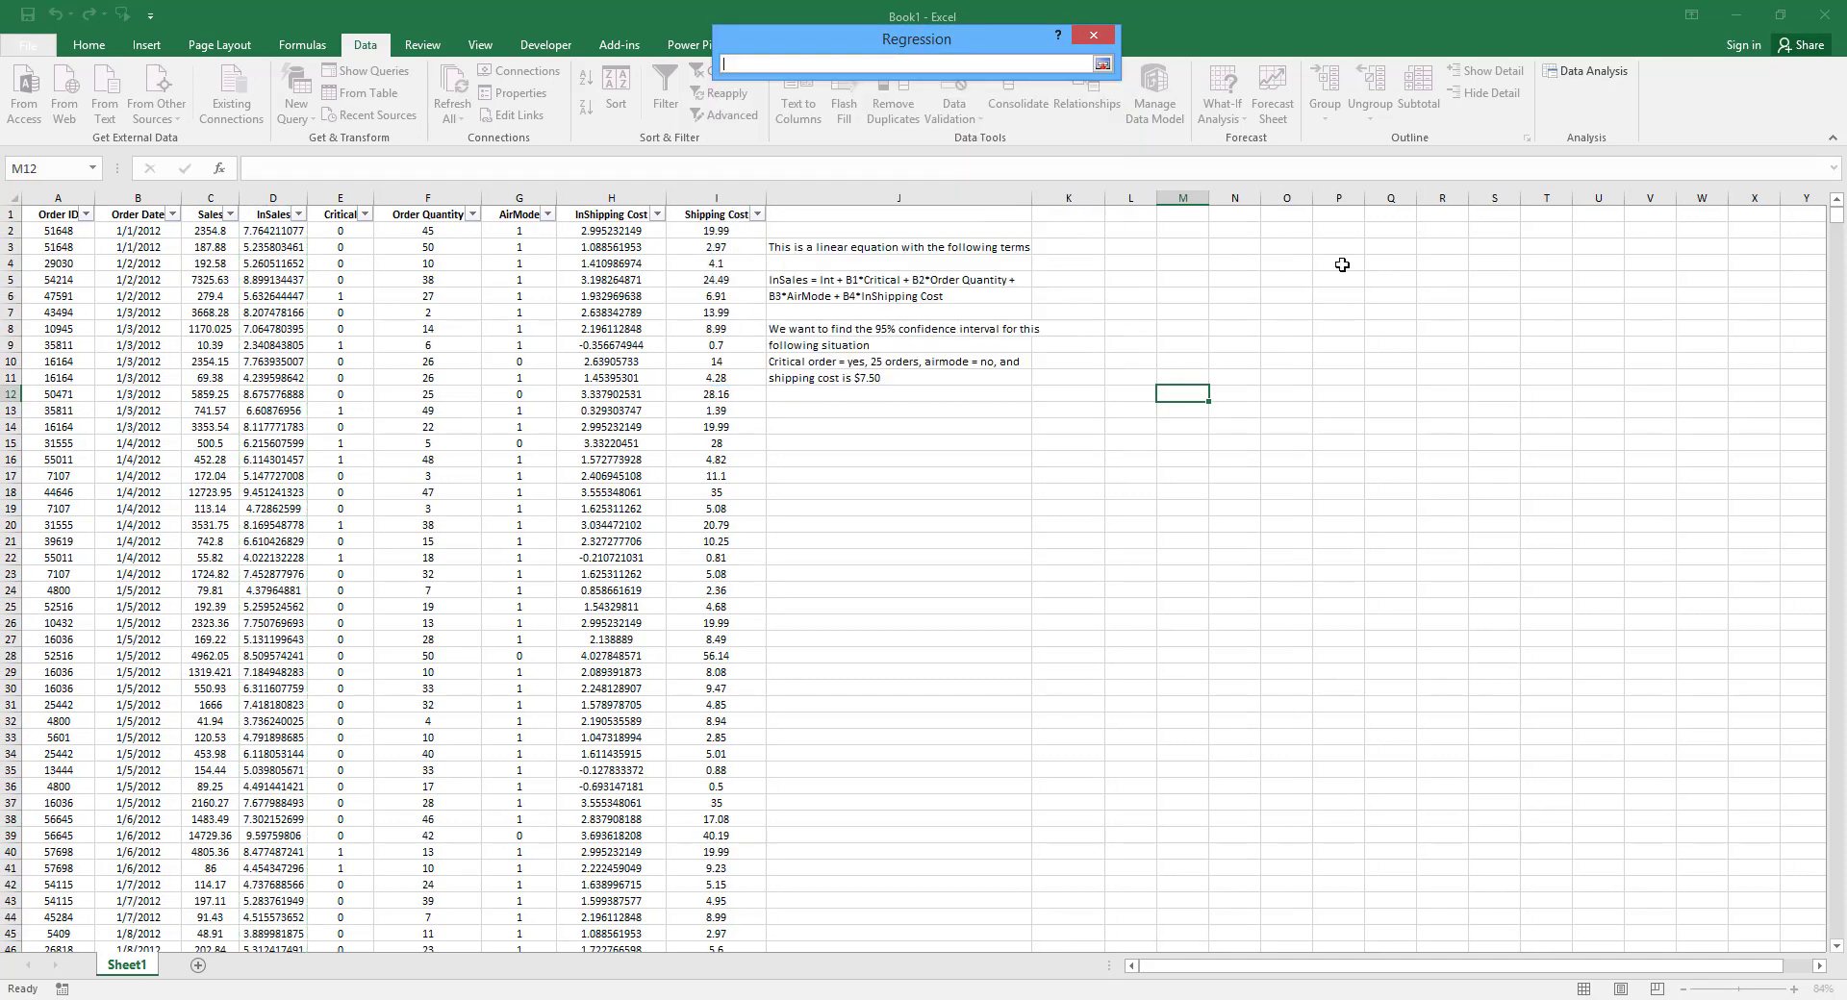
pyautogui.click(1129, 280)
pyautogui.click(1102, 64)
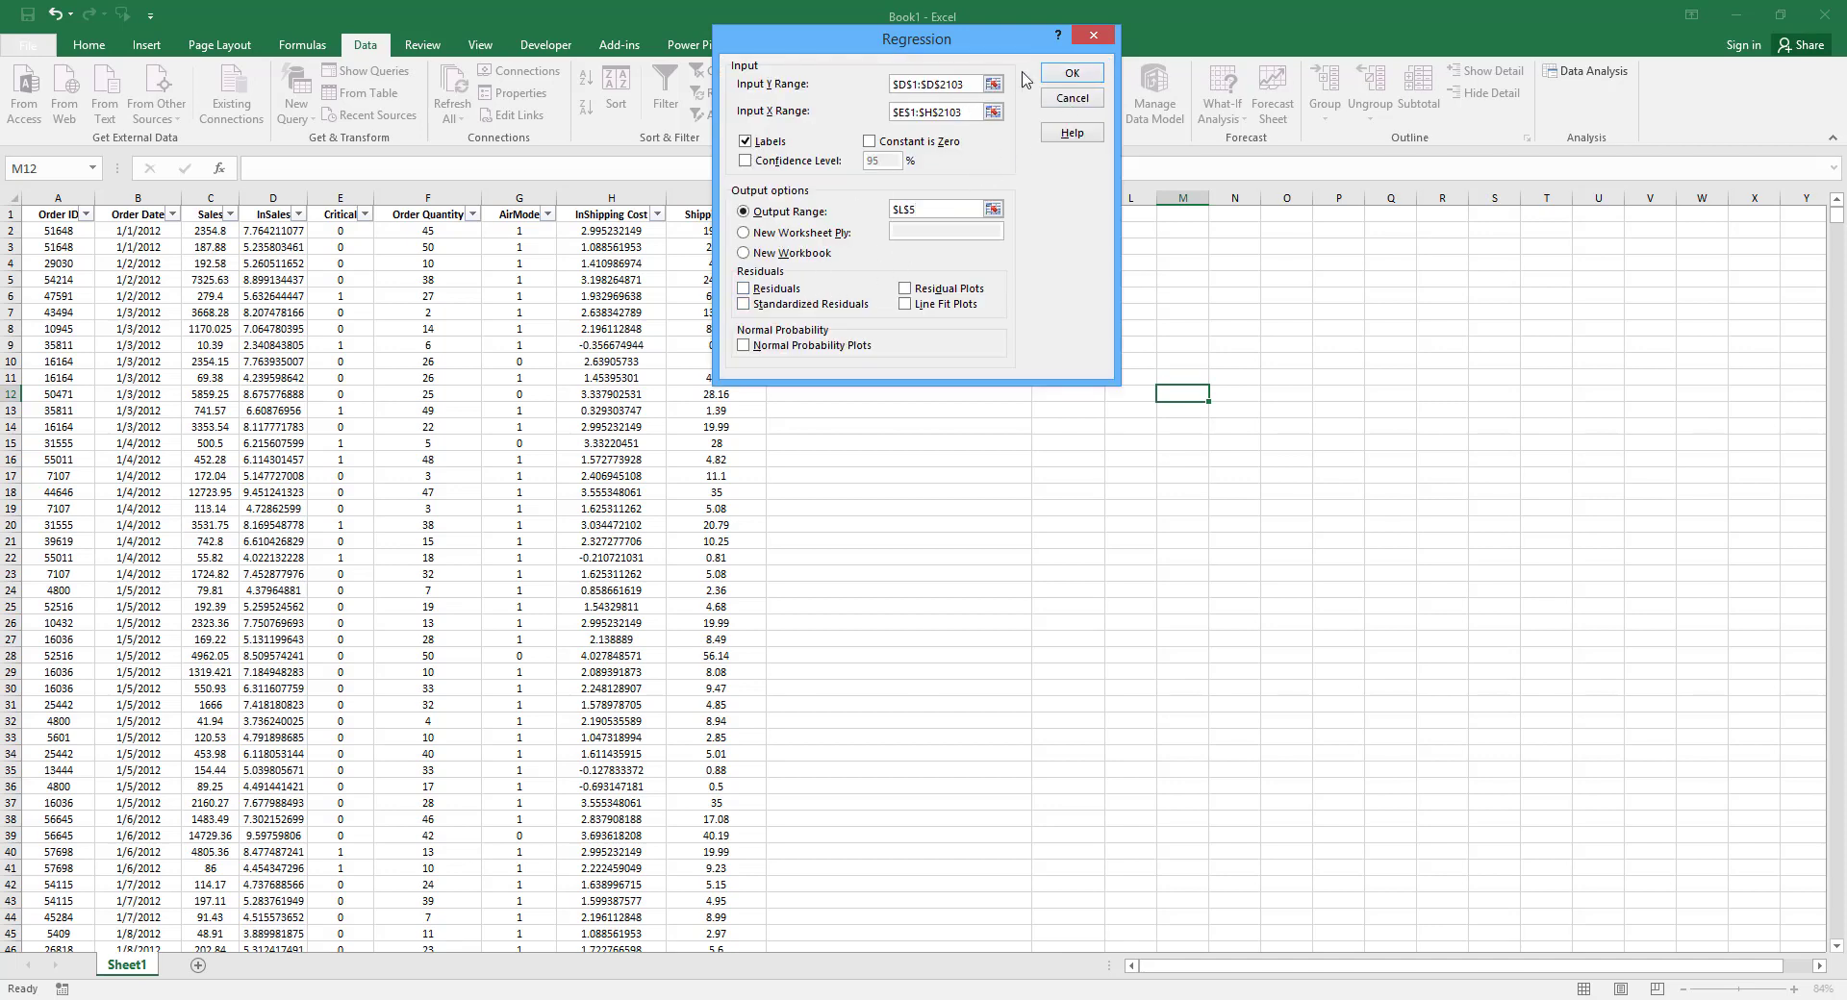
pyautogui.click(1058, 77)
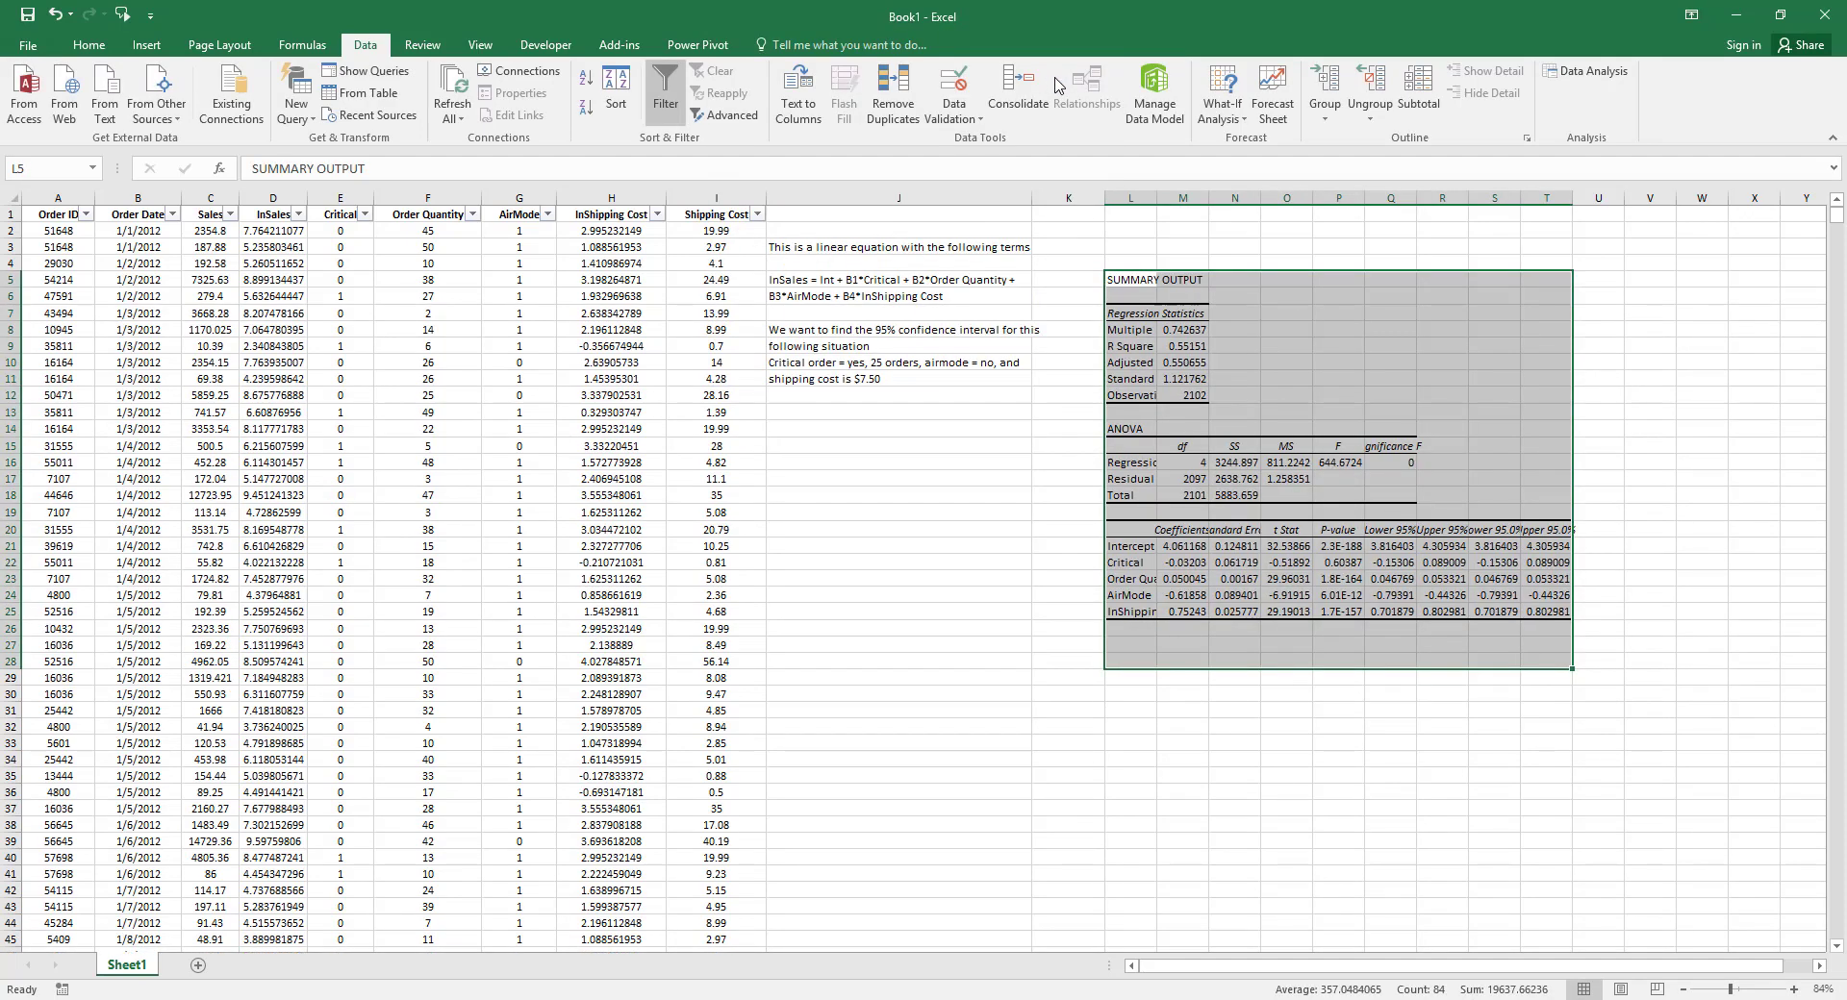
# - AutoFit columns L–T to the regression output
pyautogui.click(97, 45)
pyautogui.click(1506, 97)
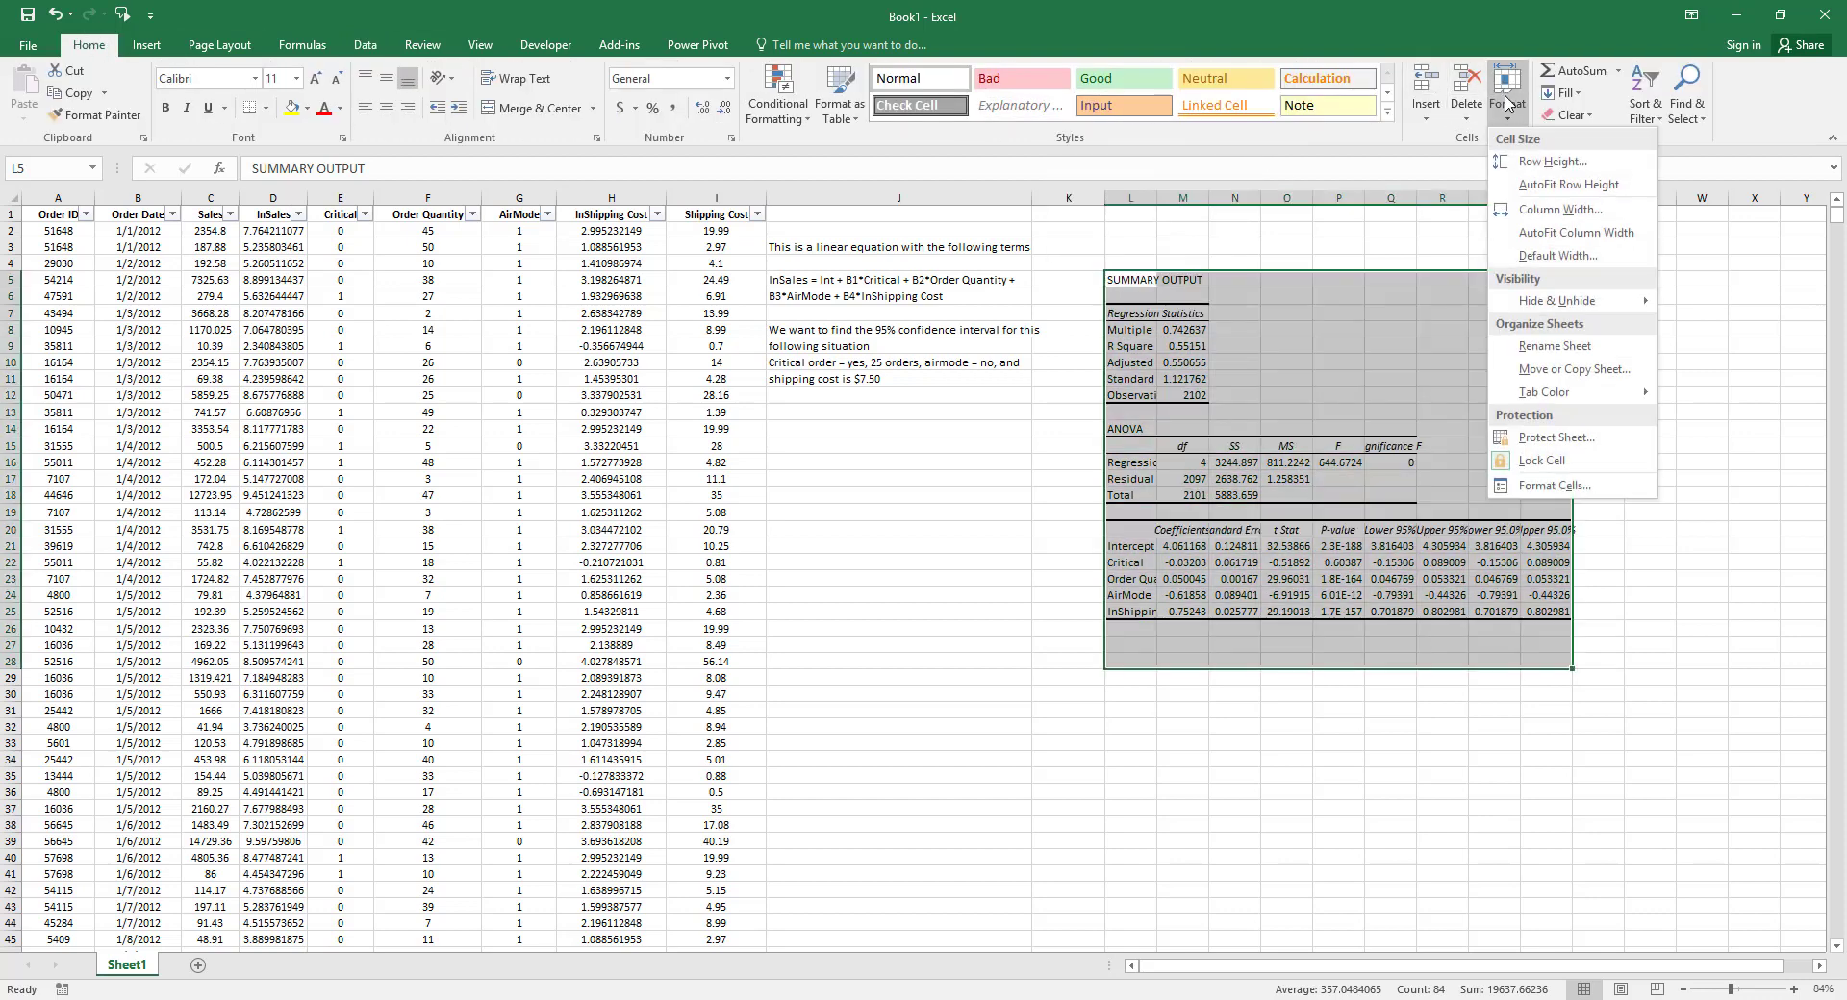
pyautogui.click(1574, 232)
pyautogui.click(1623, 384)
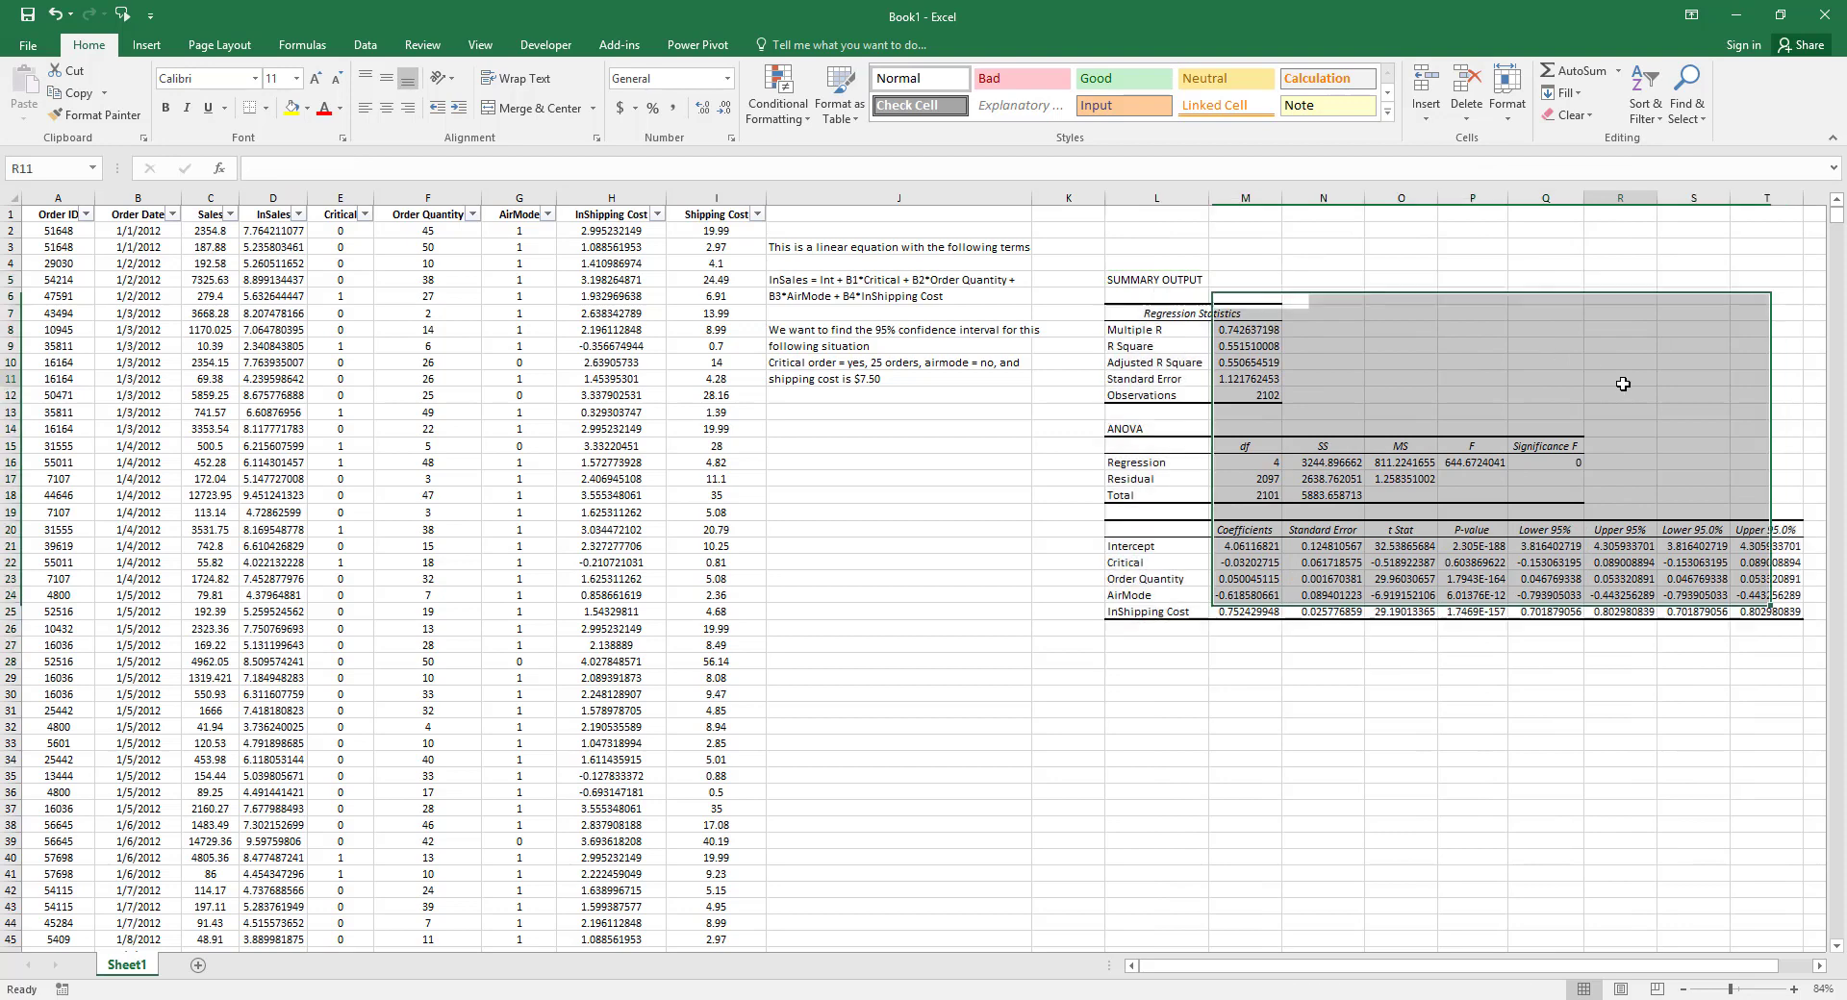
pyautogui.press('Right')
pyautogui.press('Right')
pyautogui.press('Right')
pyautogui.press('Right')
pyautogui.press('Right')
pyautogui.press('Right')
pyautogui.press('Right')
pyautogui.press('Right')
pyautogui.press('Right')
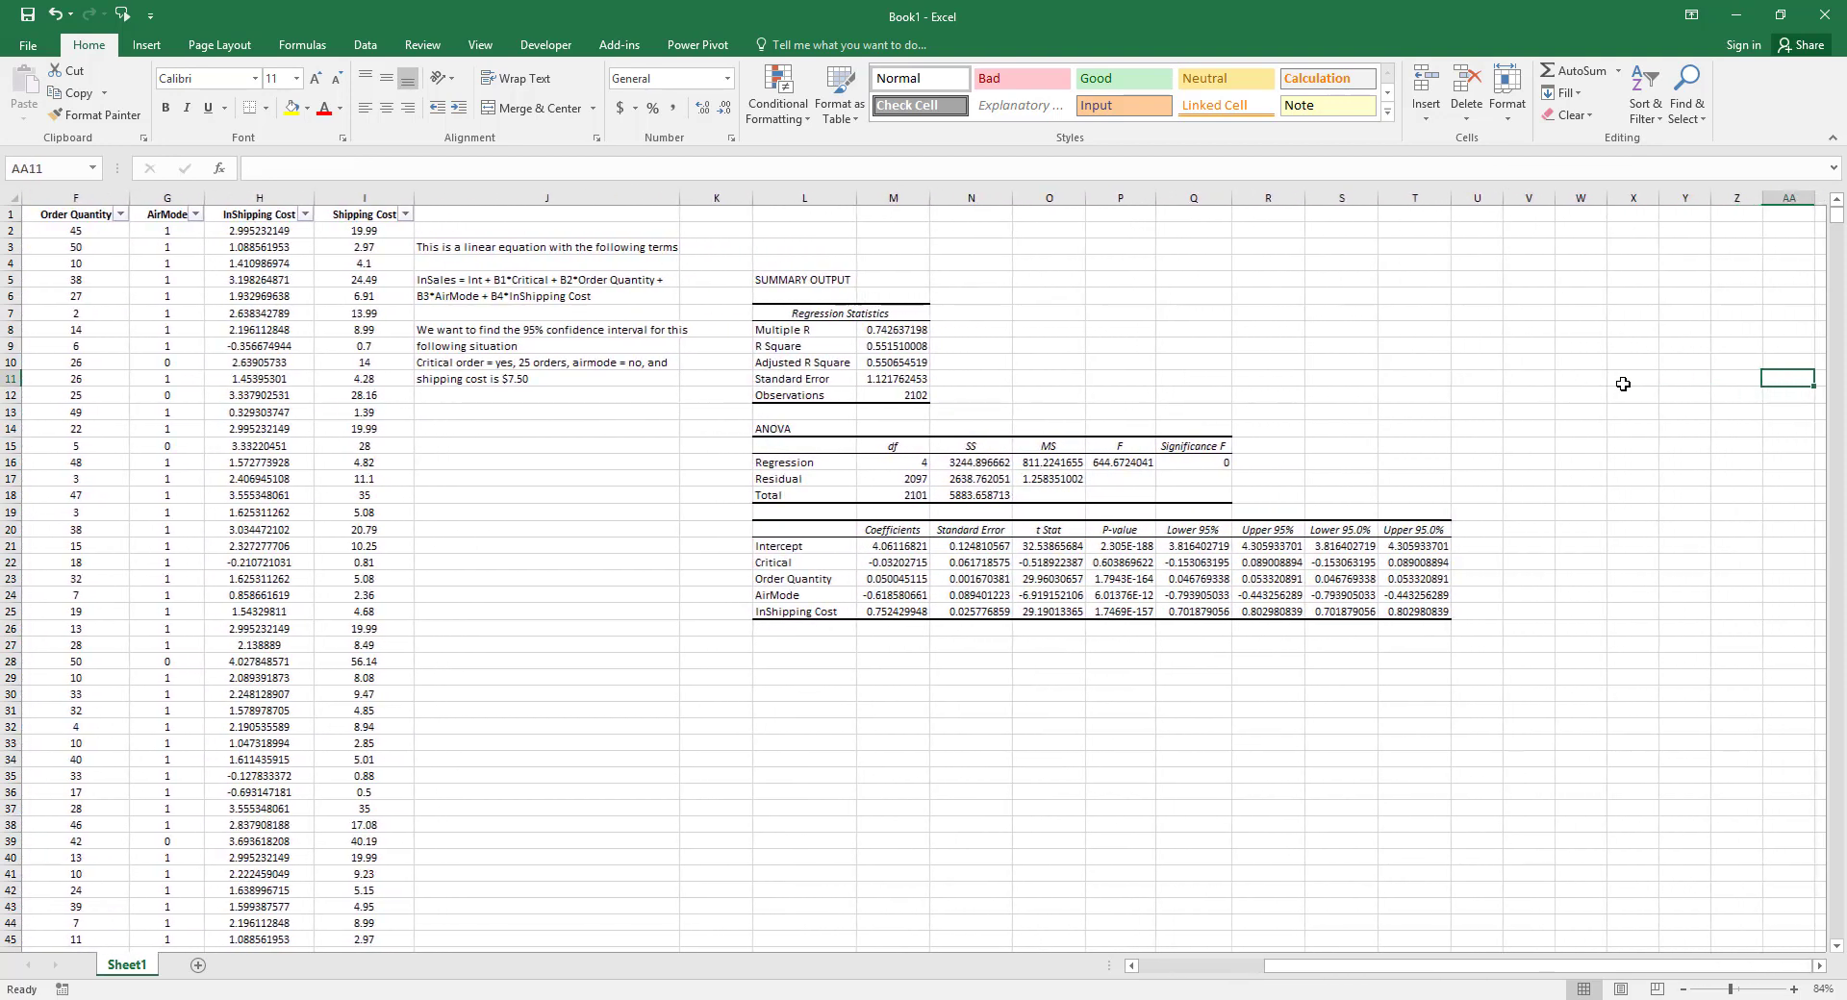
# - Move the equation and scenario notes from column J to L32 below the output
pyautogui.moveTo(481, 285); pyautogui.dragTo(488, 385)
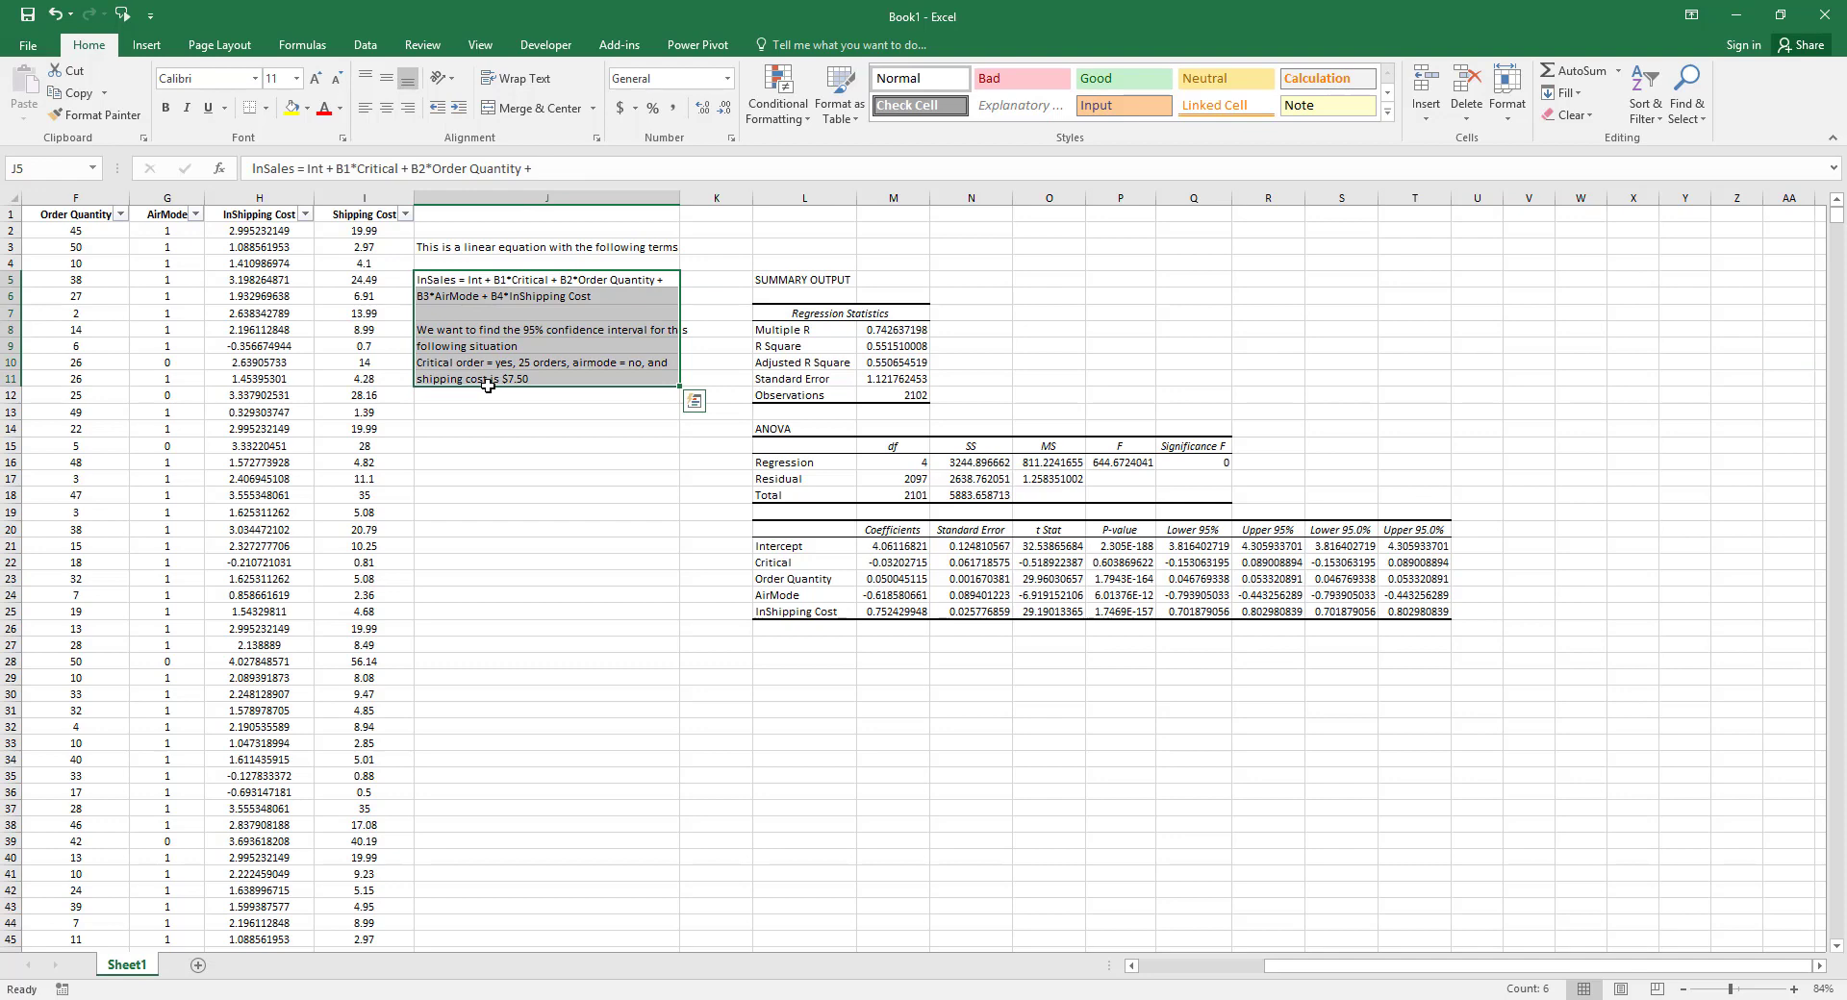
pyautogui.hotkey('ctrl', 'c')
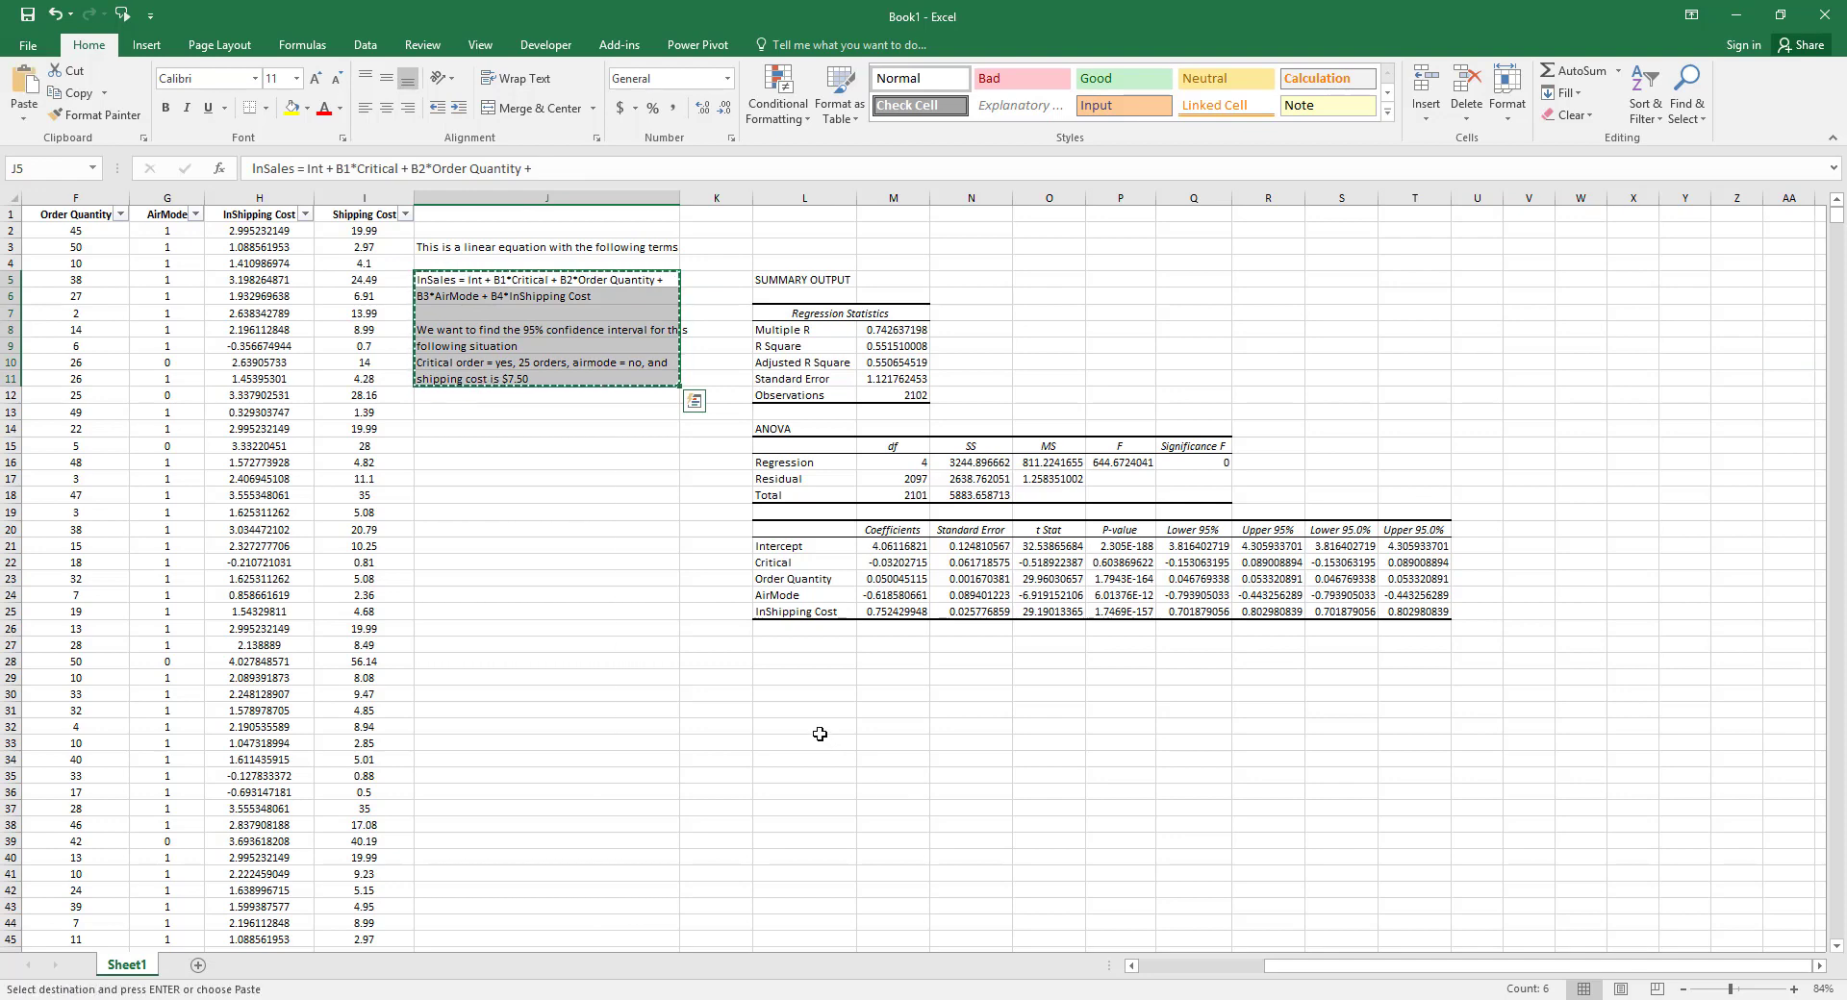
pyautogui.click(820, 731)
pyautogui.hotkey('ctrl', 'v')
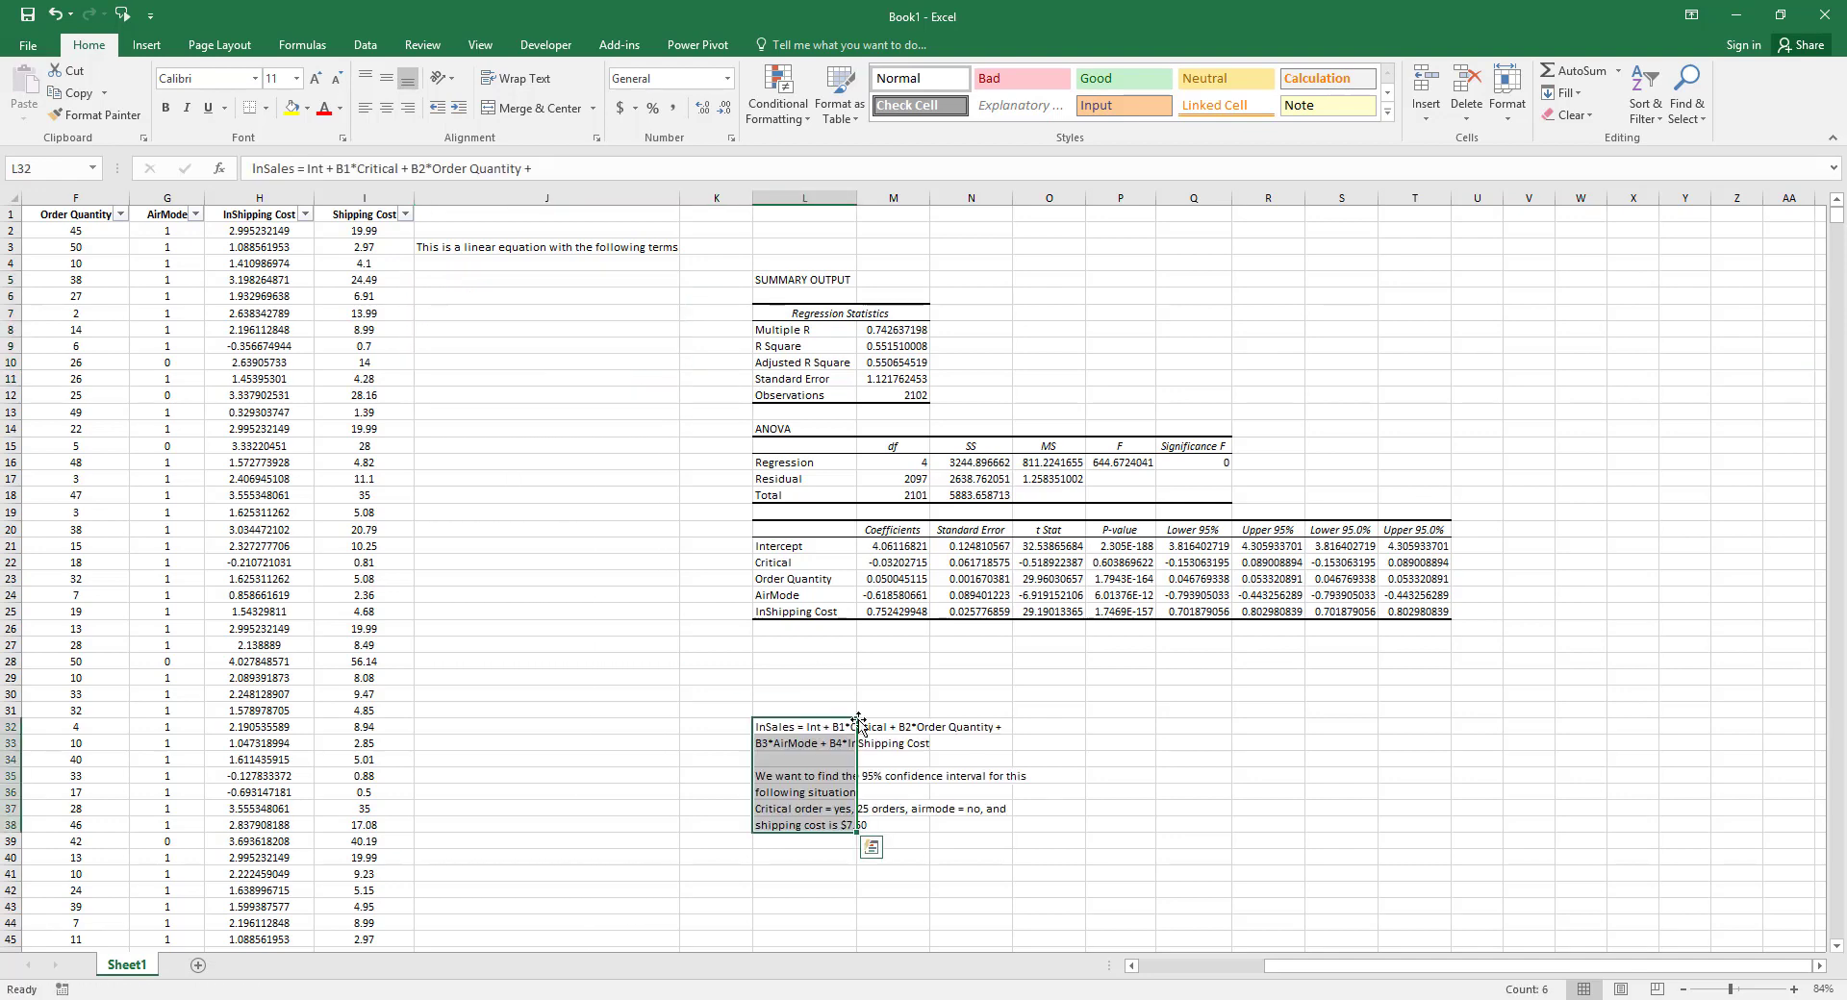
pyautogui.click(1155, 684)
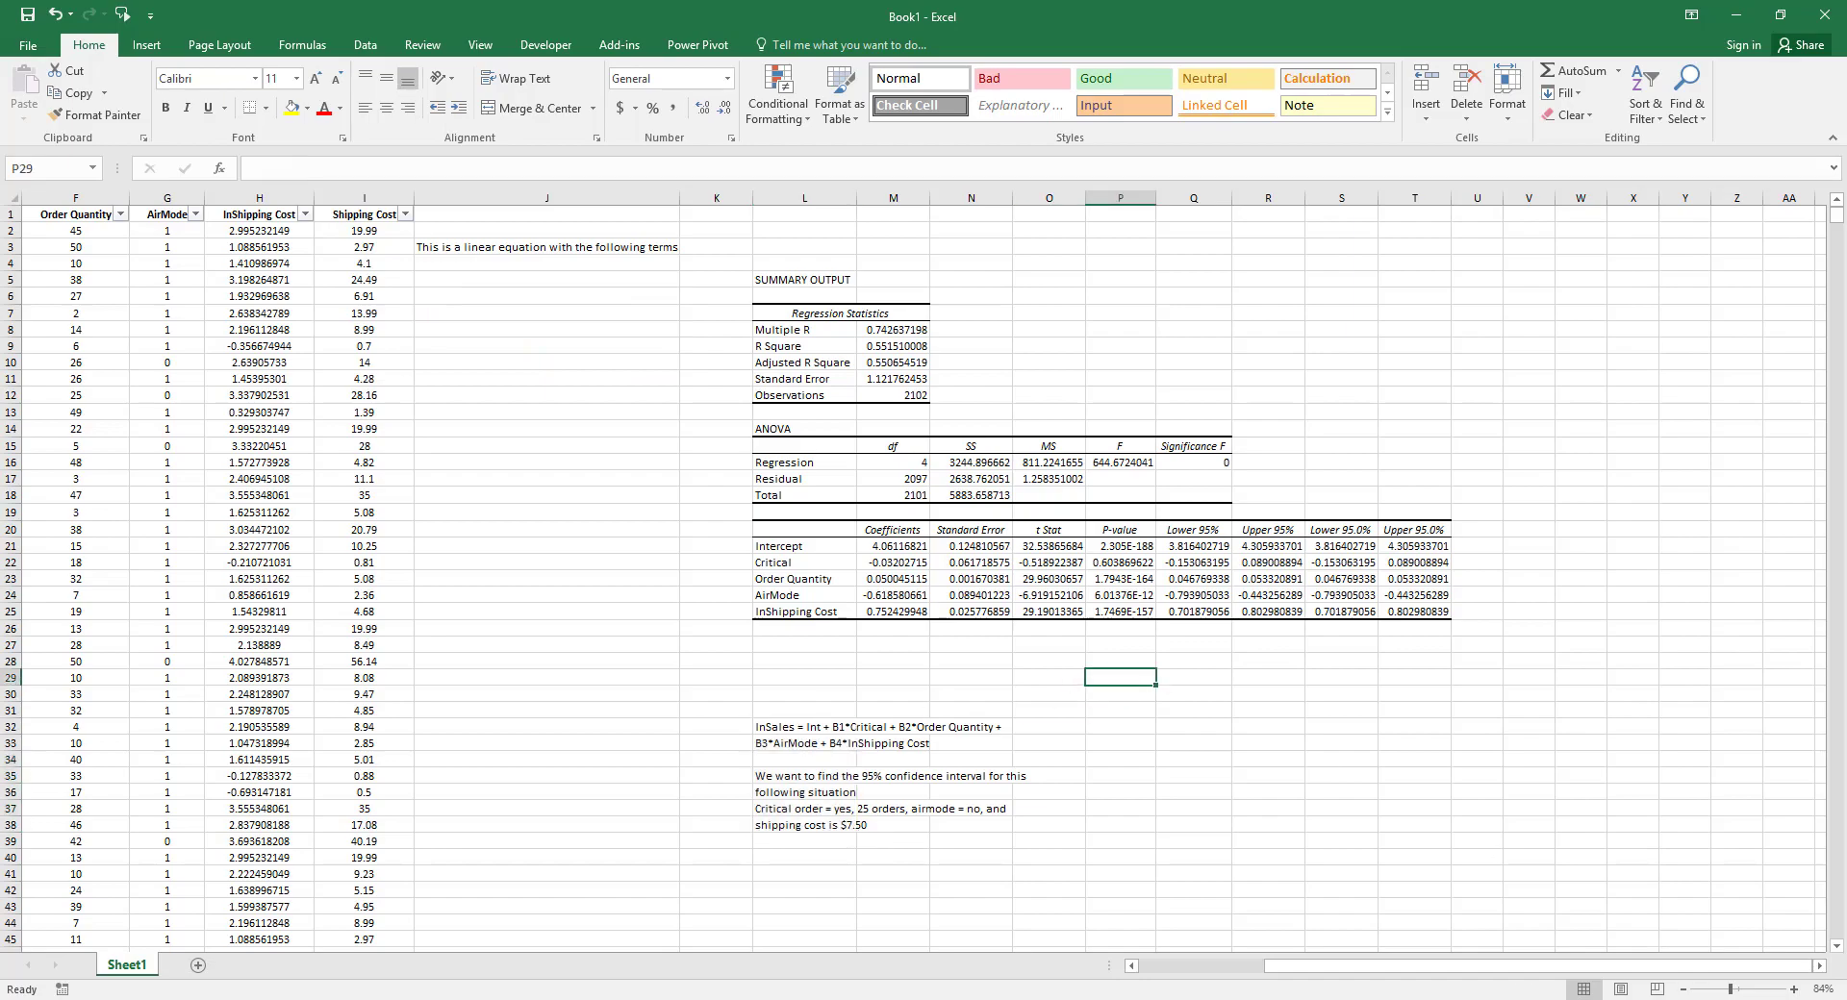
# - Zoom to 130% and scroll so rows 13–41 show, selecting cell P32
pyautogui.click(1794, 989)
pyautogui.click(1794, 988)
pyautogui.click(1793, 989)
pyautogui.click(1793, 989)
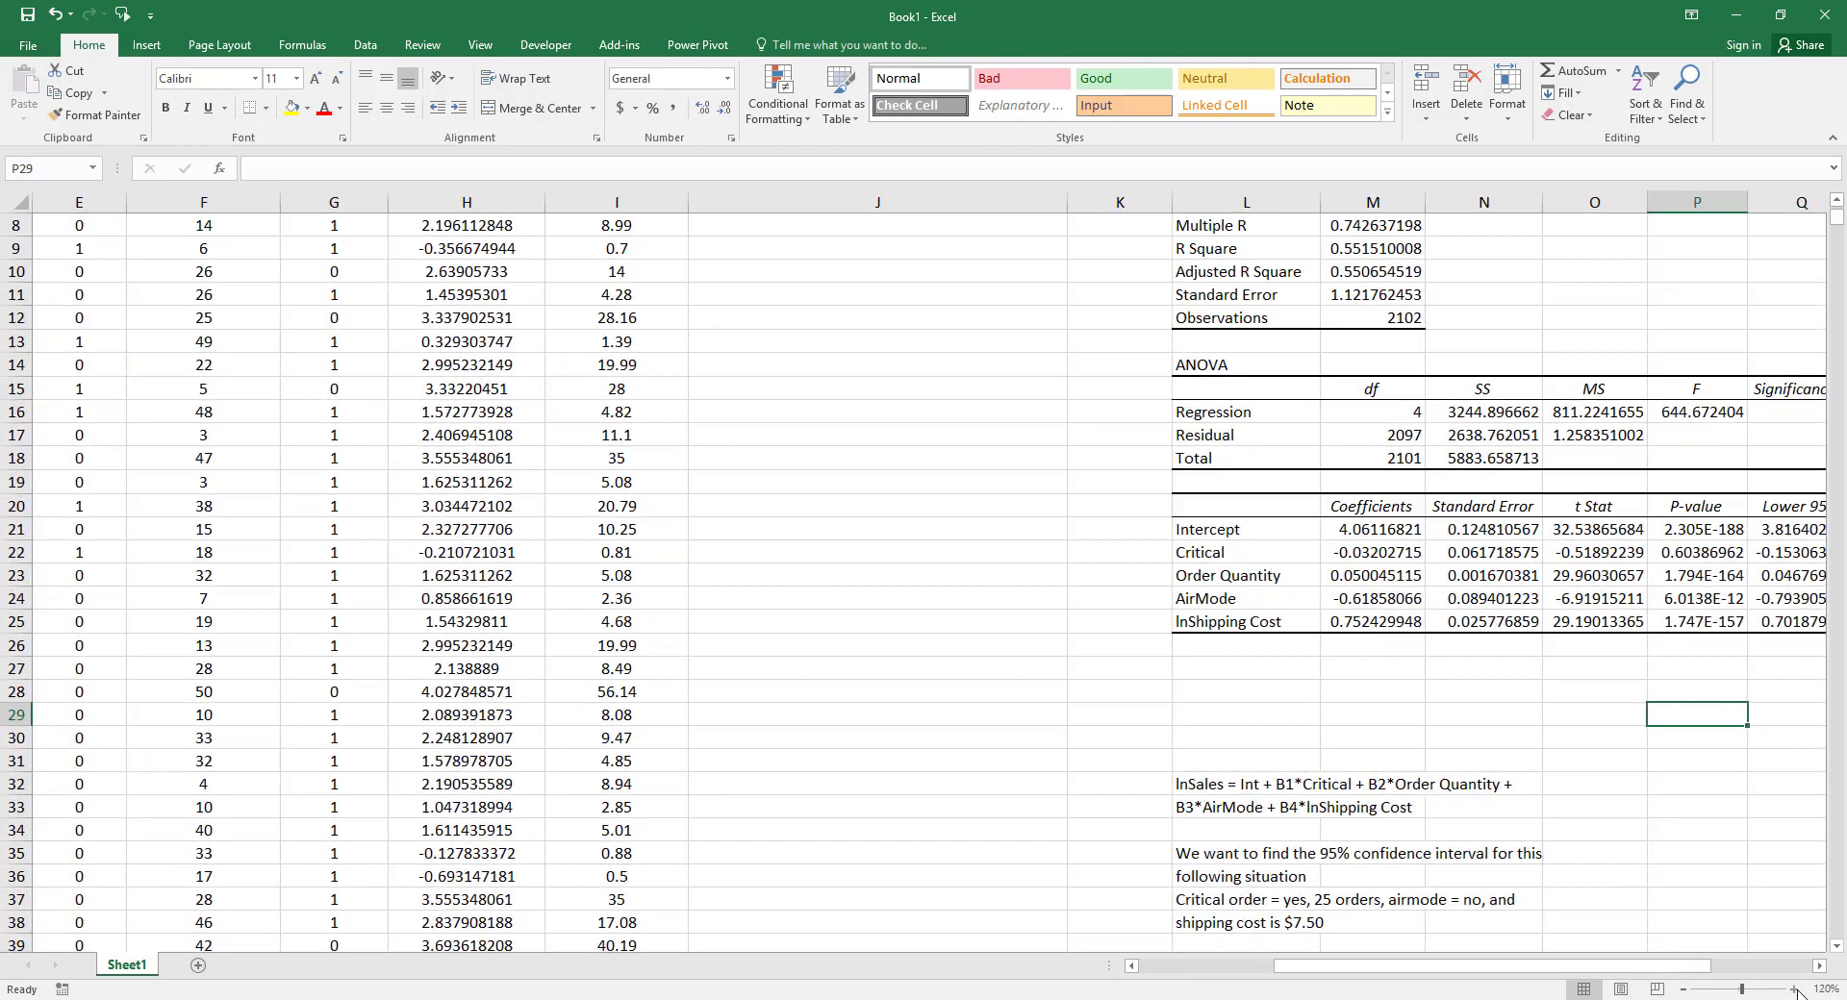
pyautogui.click(1794, 989)
pyautogui.click(1502, 807)
pyautogui.click(1623, 806)
pyautogui.hscroll(5, 1635, 818)
pyautogui.click(1748, 807)
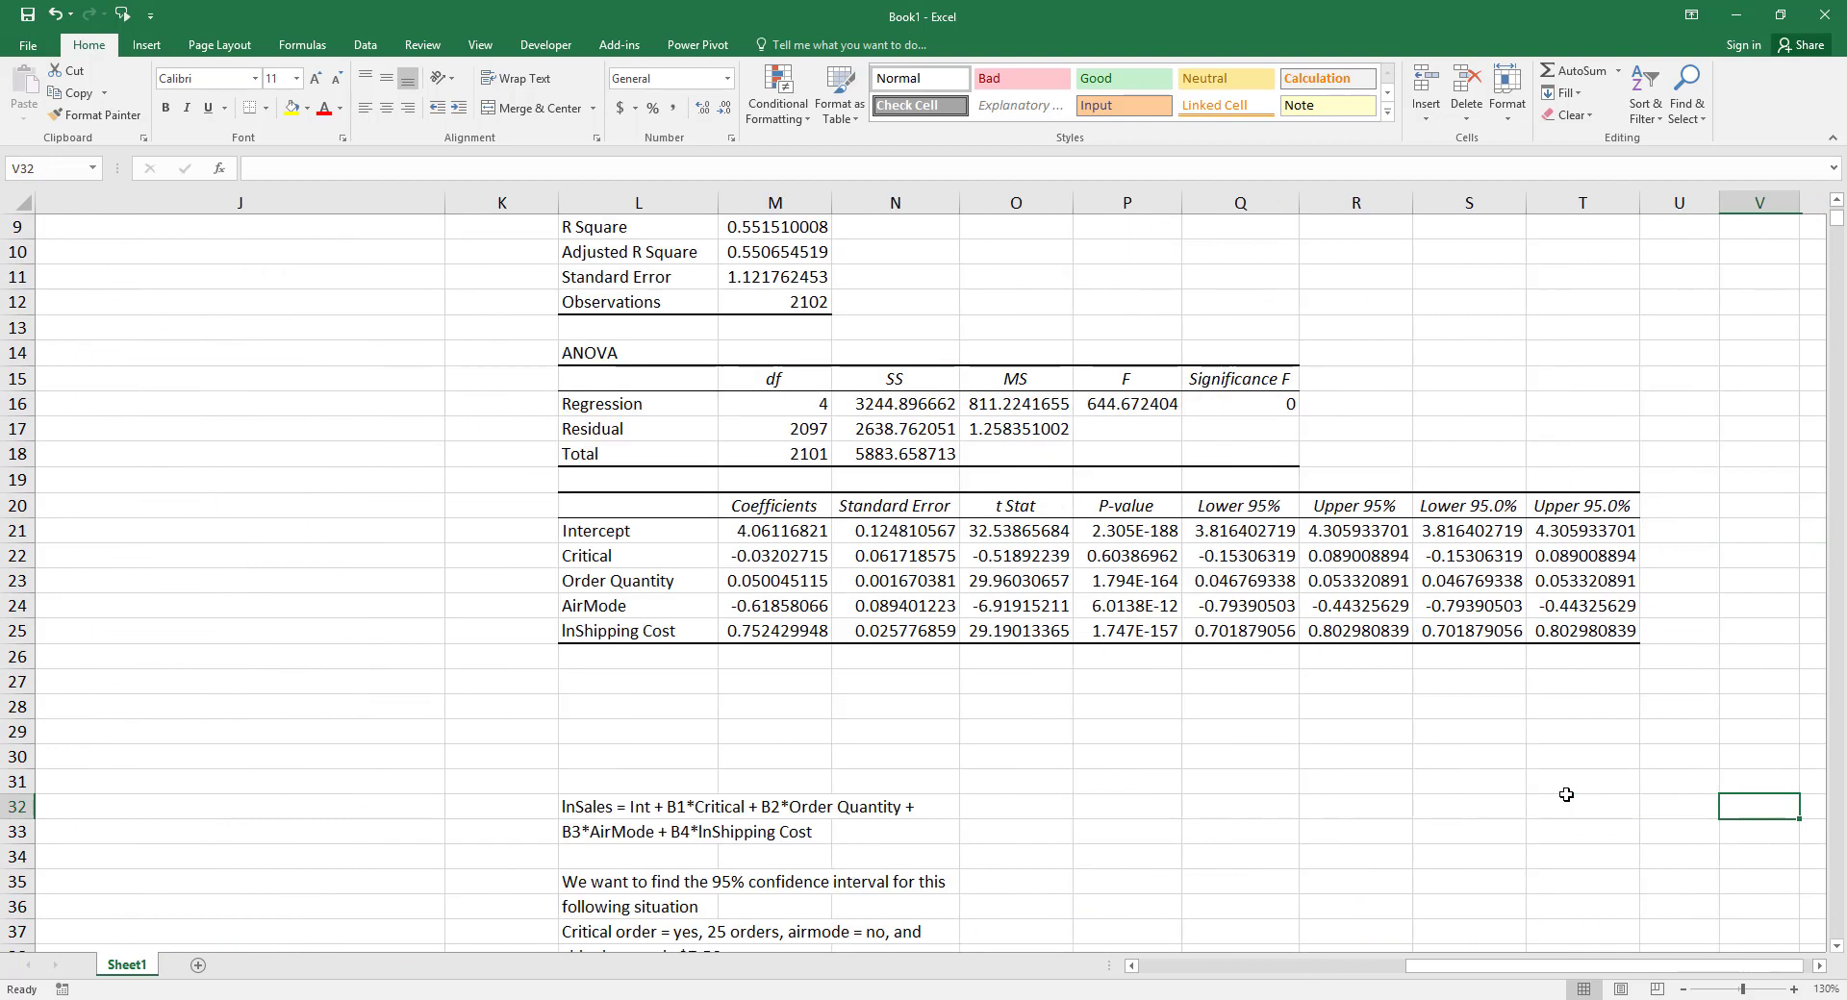
pyautogui.click(1588, 832)
pyautogui.press('Down')
pyautogui.press('Down')
pyautogui.press('Down')
pyautogui.press('Down')
pyautogui.press('Down')
pyautogui.press('Down')
pyautogui.press('Down')
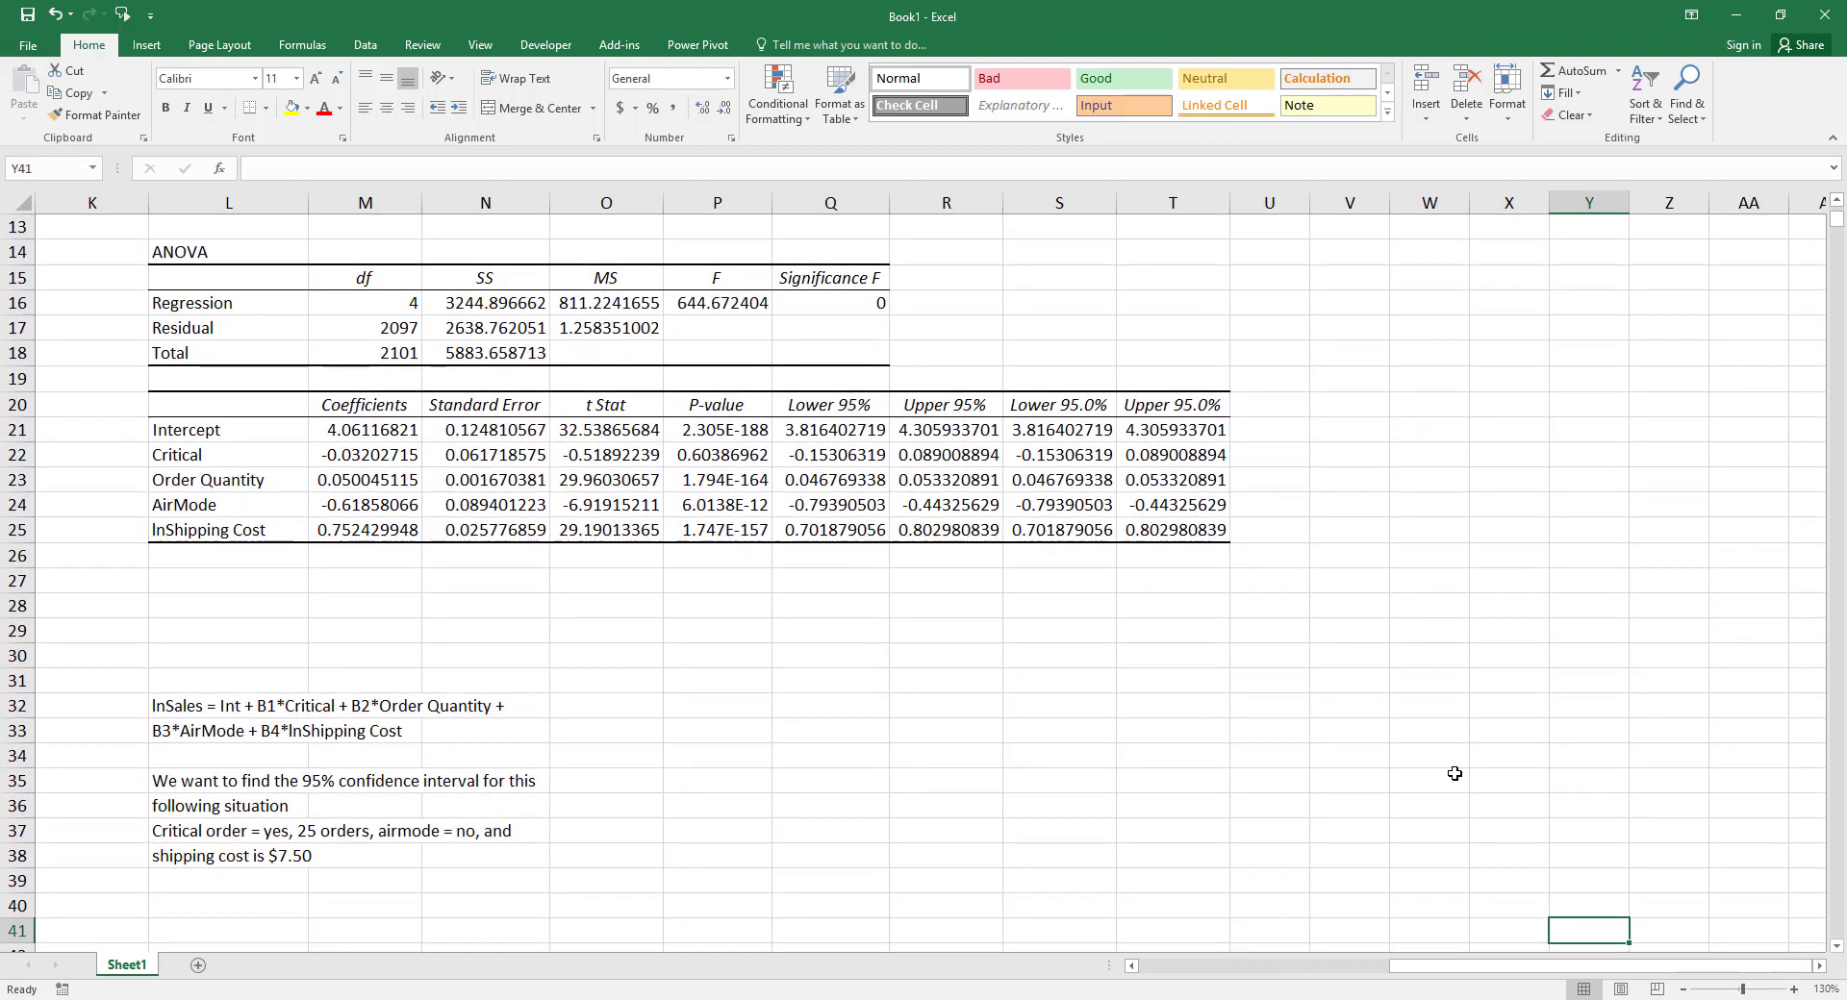
pyautogui.click(696, 709)
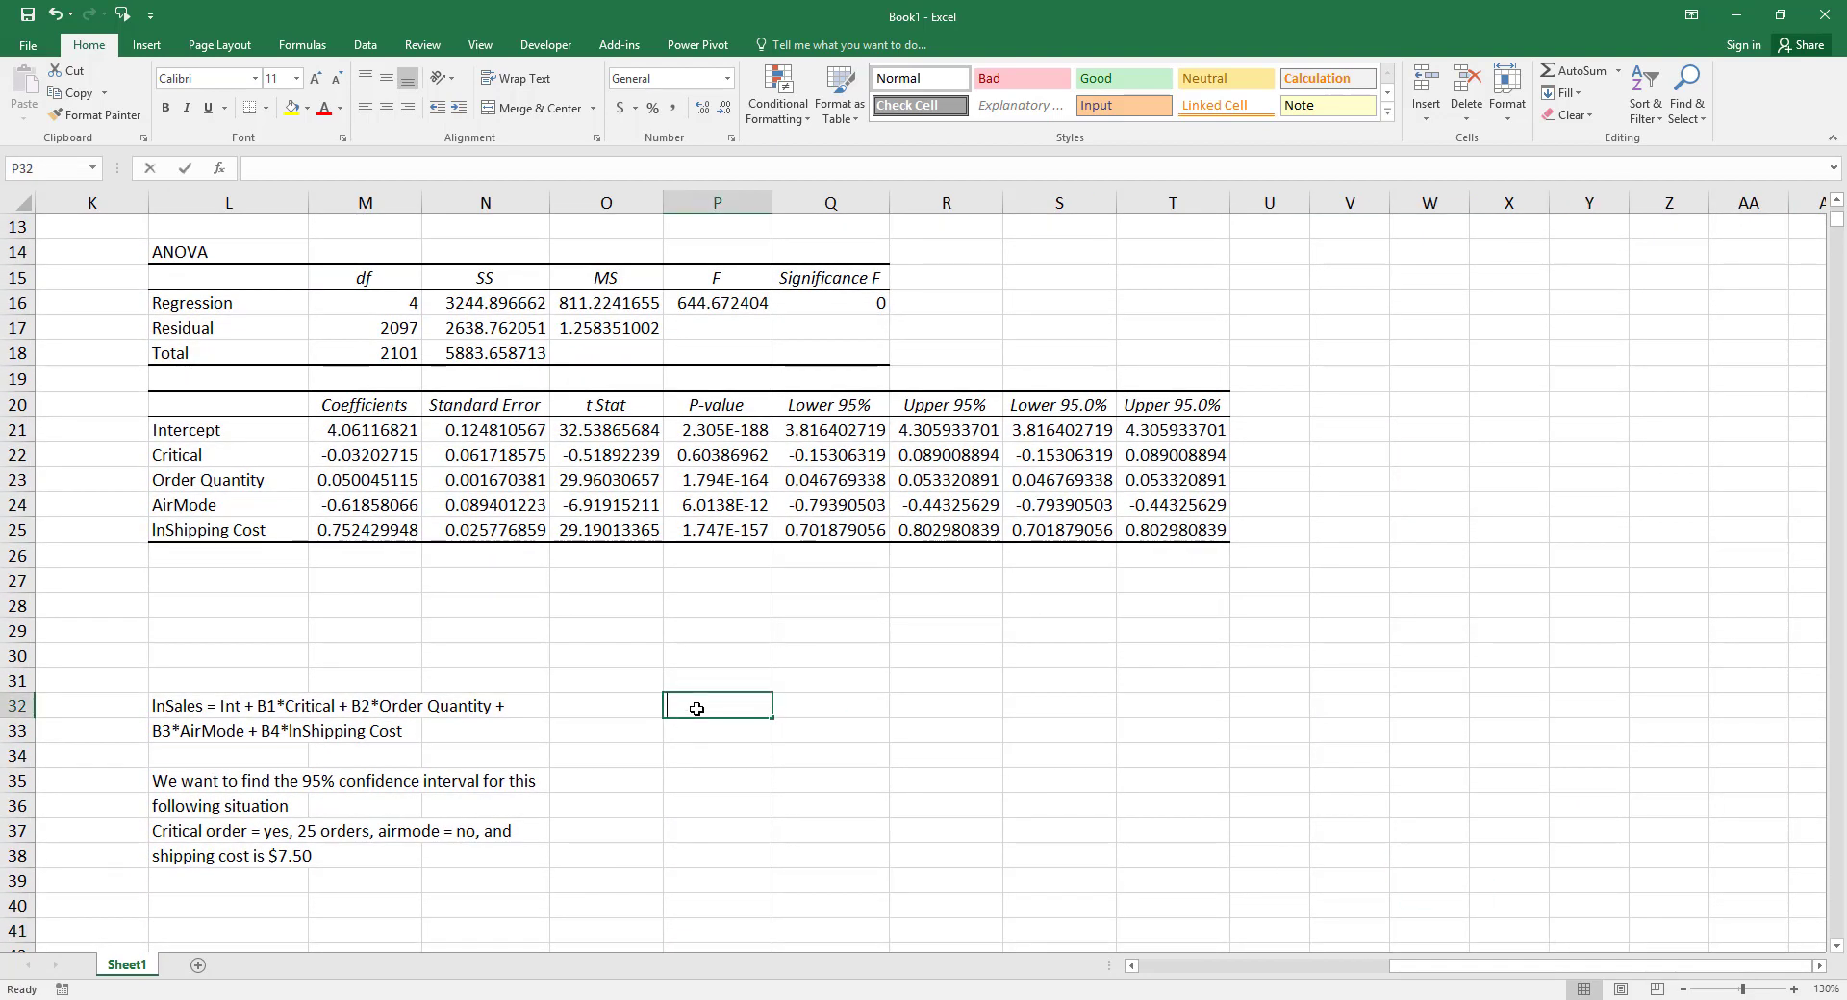
# - Label P32 'Predicted value' and widen column P to fit
pyautogui.write('Predicted ')
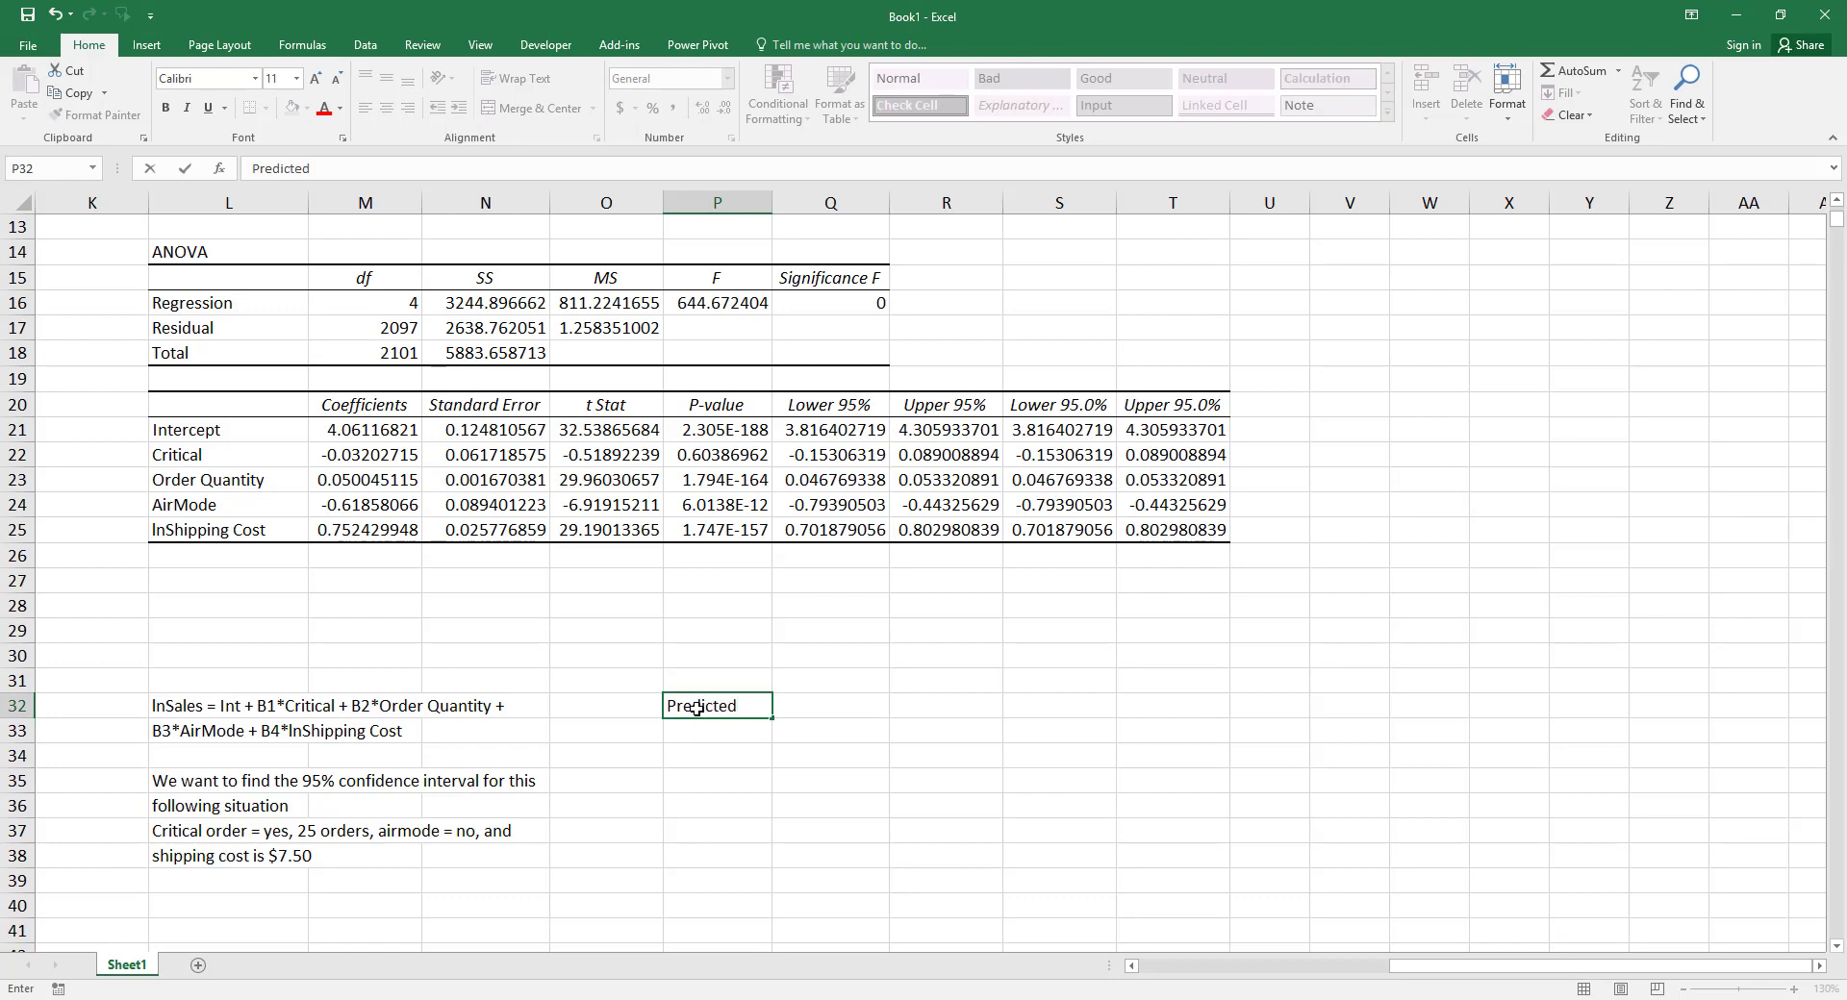
pyautogui.write('value')
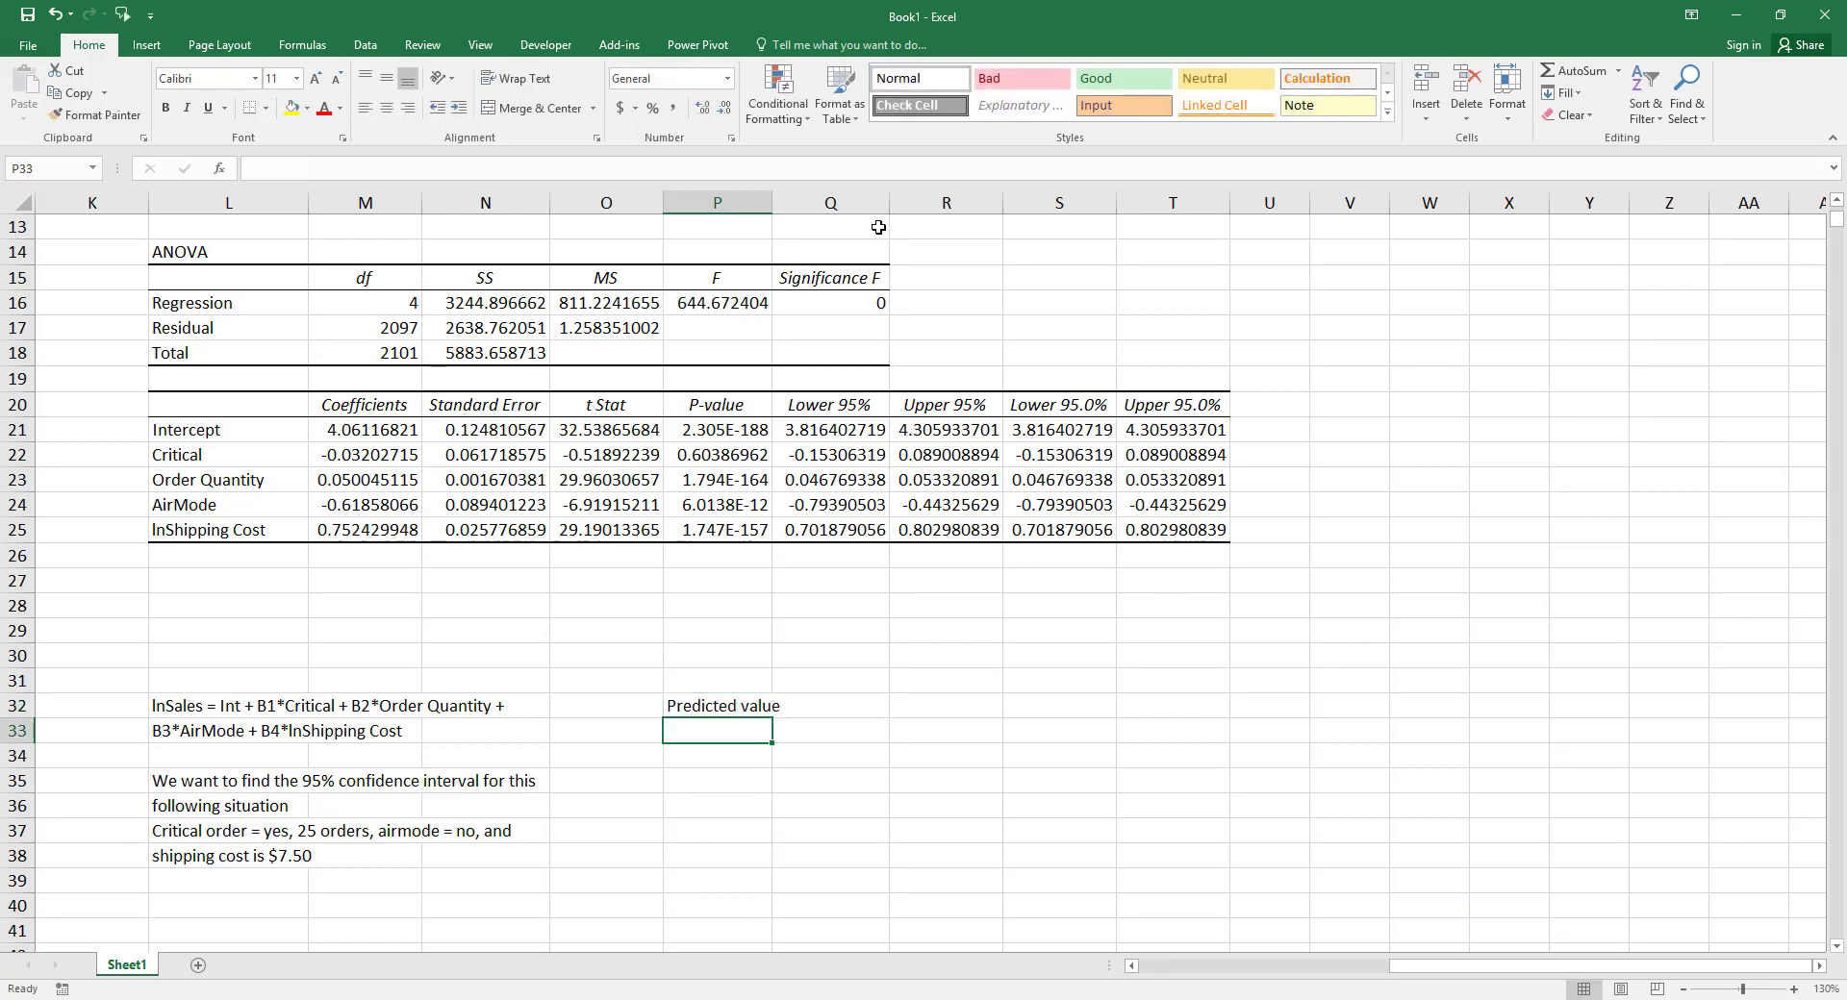
pyautogui.moveTo(772, 202); pyautogui.dragTo(787, 199)
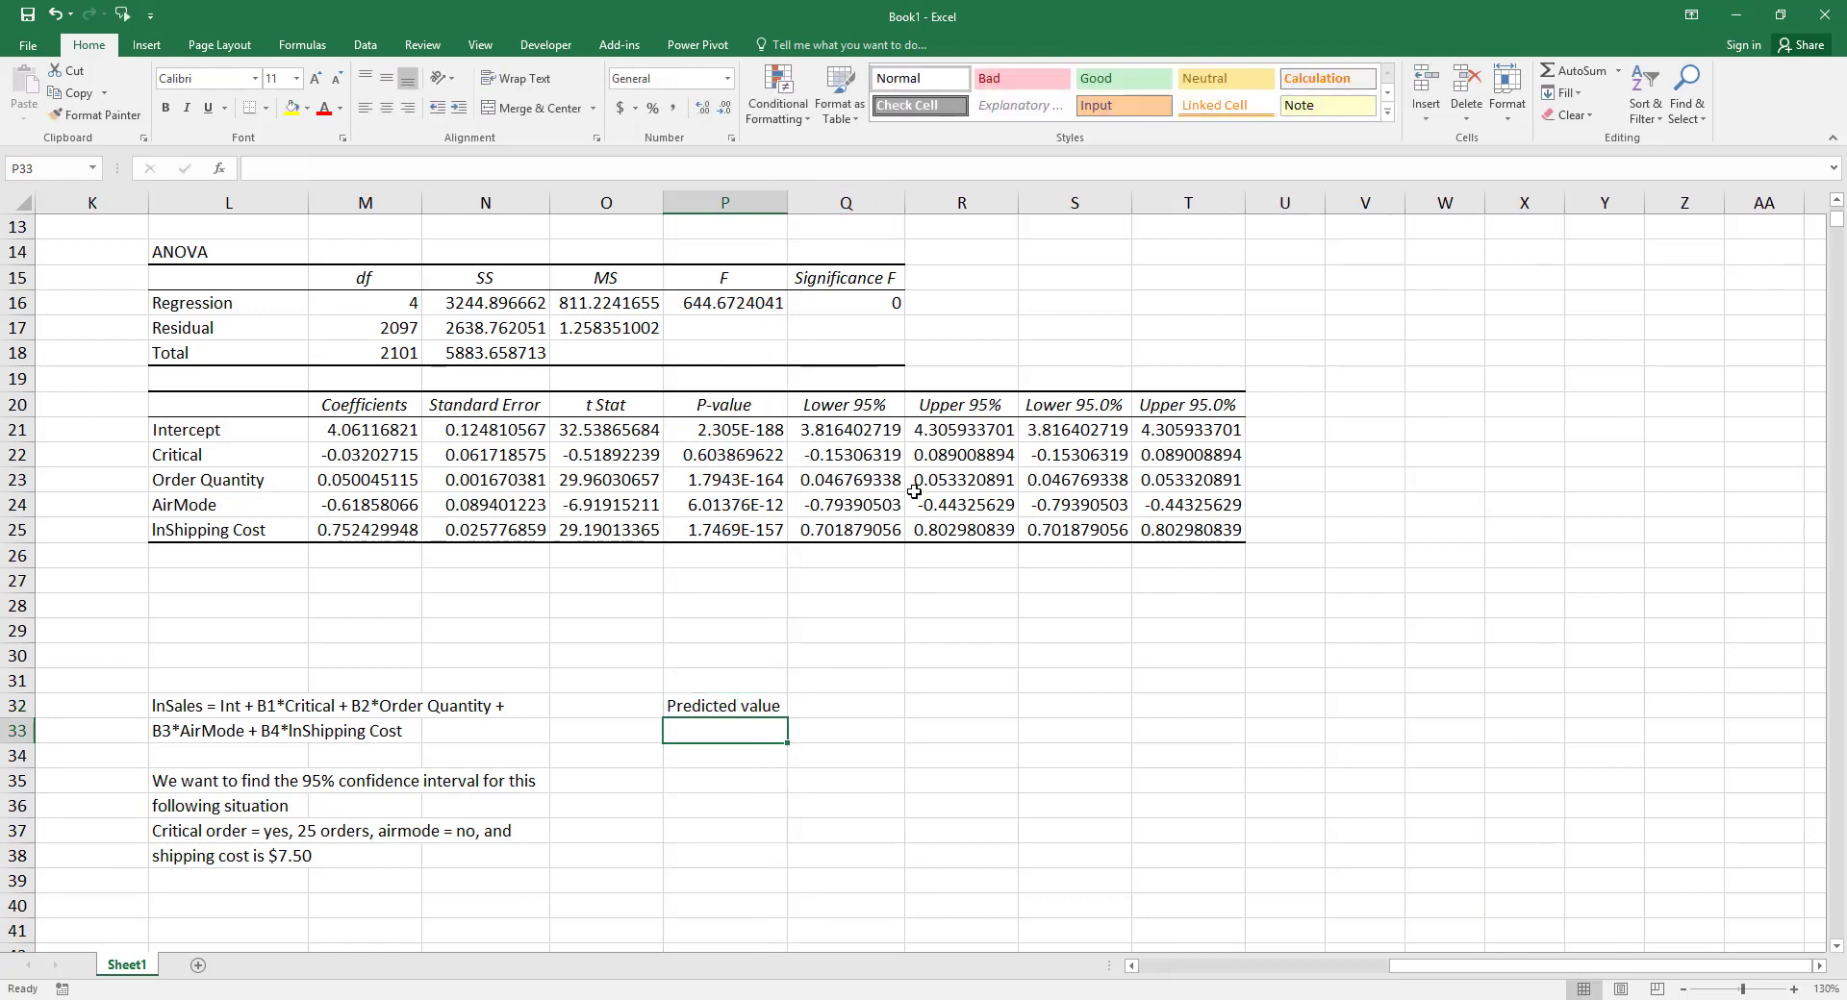
pyautogui.click(826, 708)
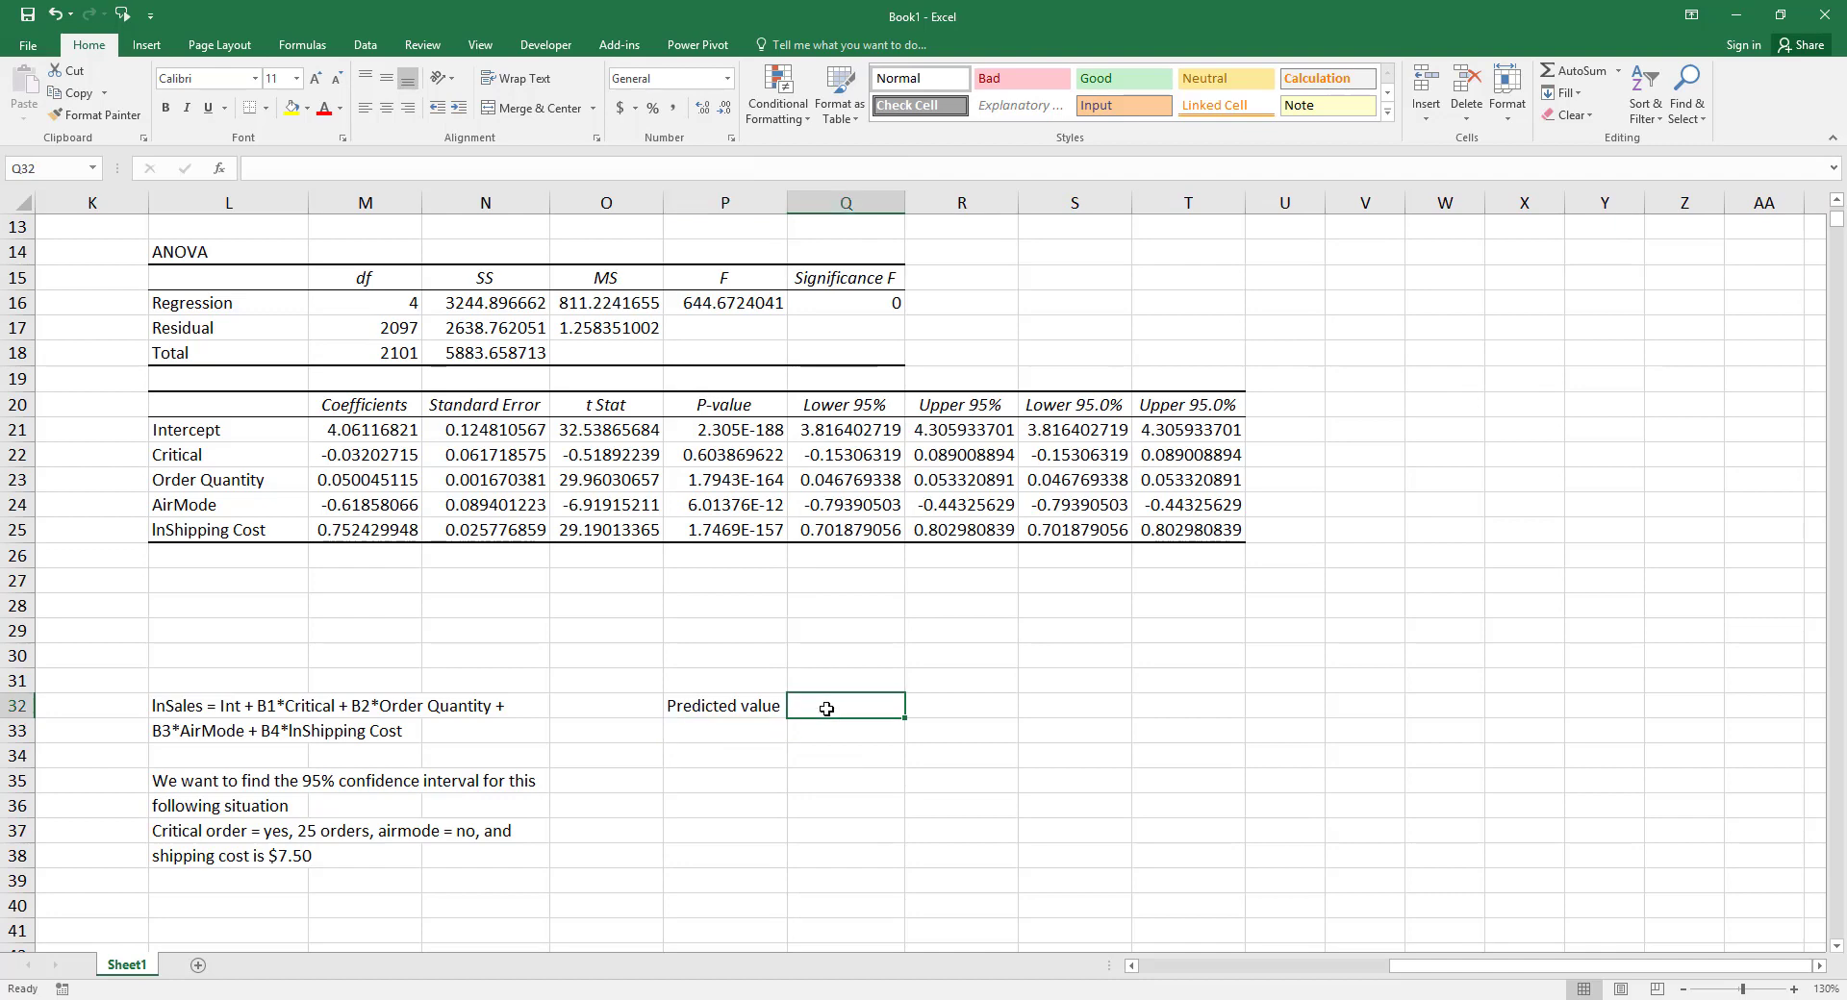
# - Enter =M21+M22*1+M23*25+M24*0+M25*ln(7.50) in Q32, then begin the note 'transform it to actual sale'
pyautogui.write('=')
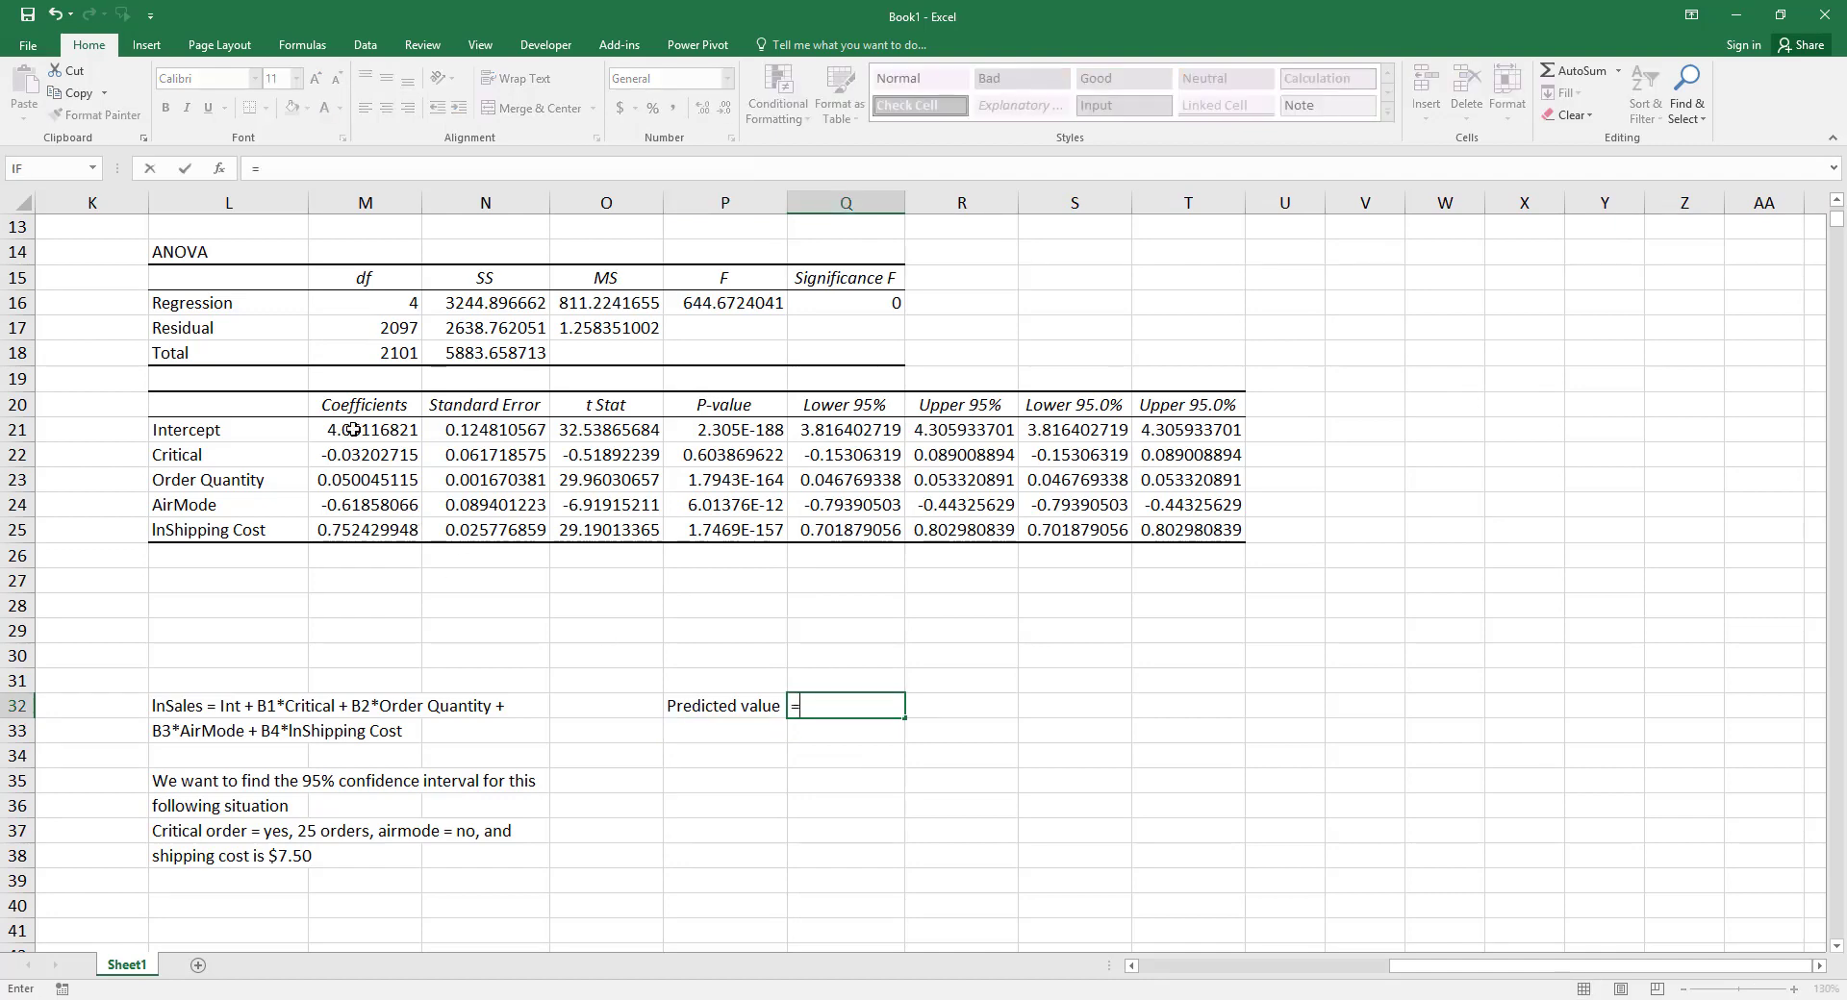
pyautogui.click(351, 429)
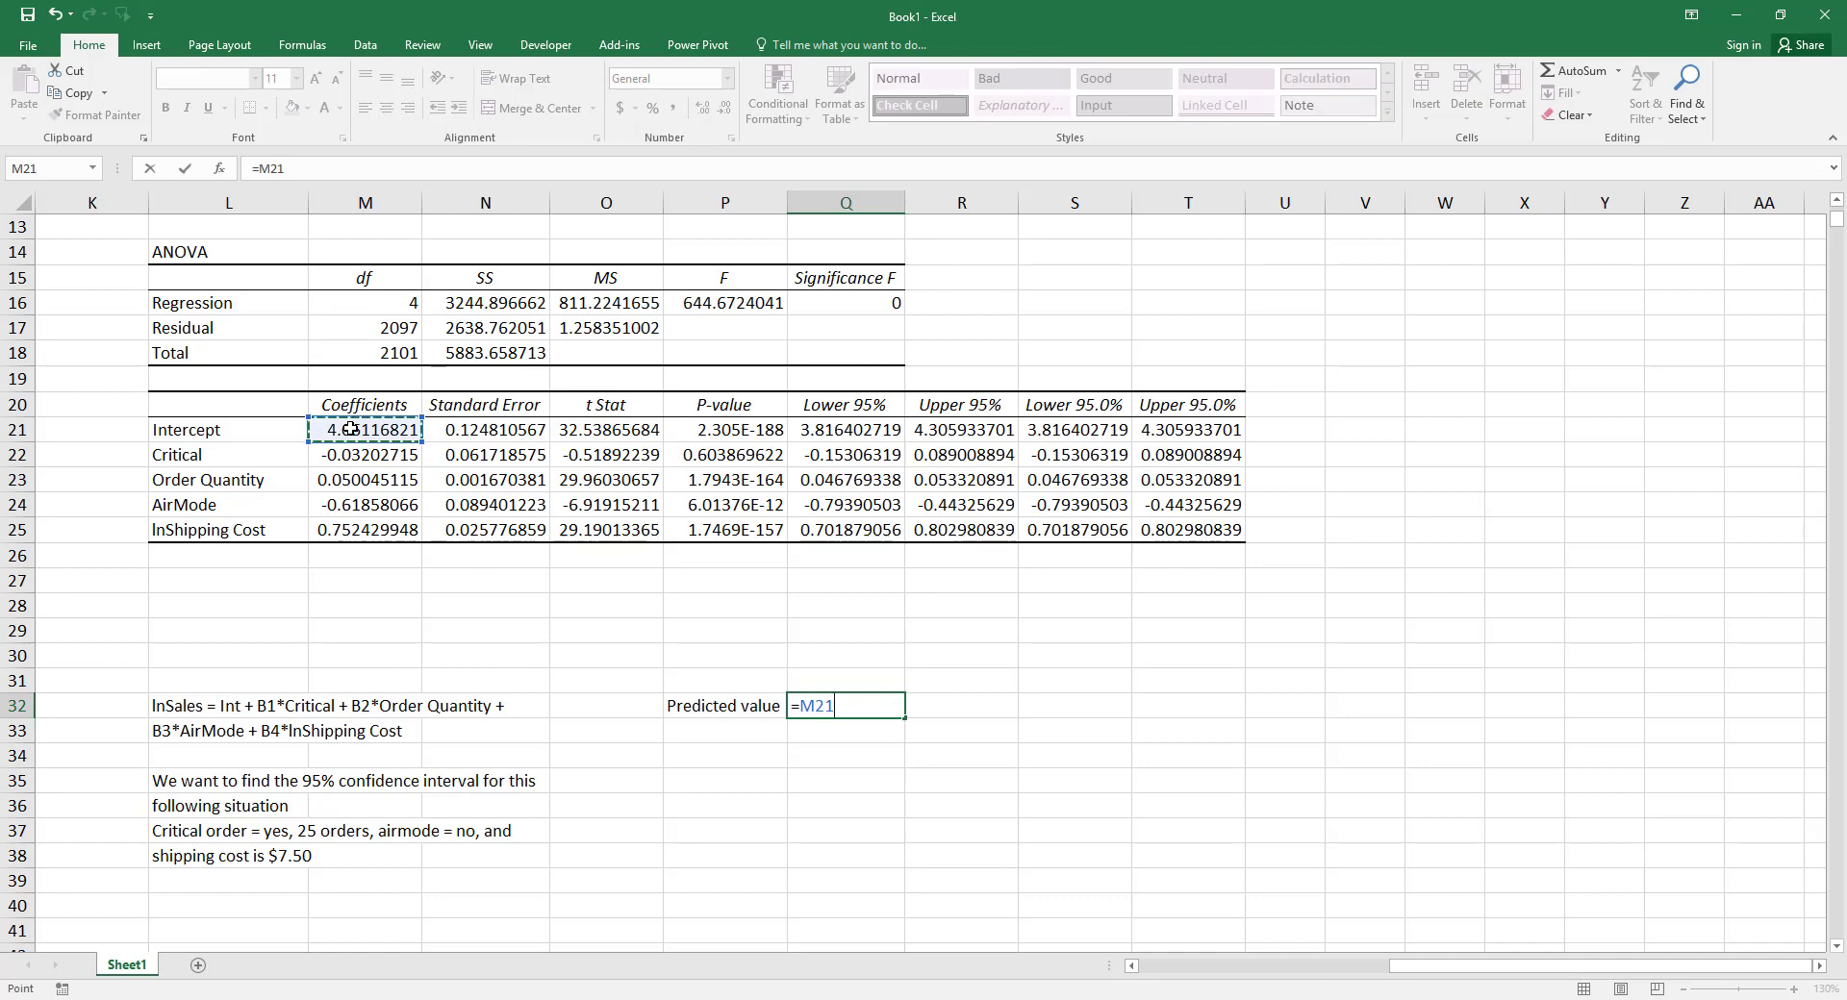
pyautogui.write('+')
pyautogui.click(355, 454)
pyautogui.write('*')
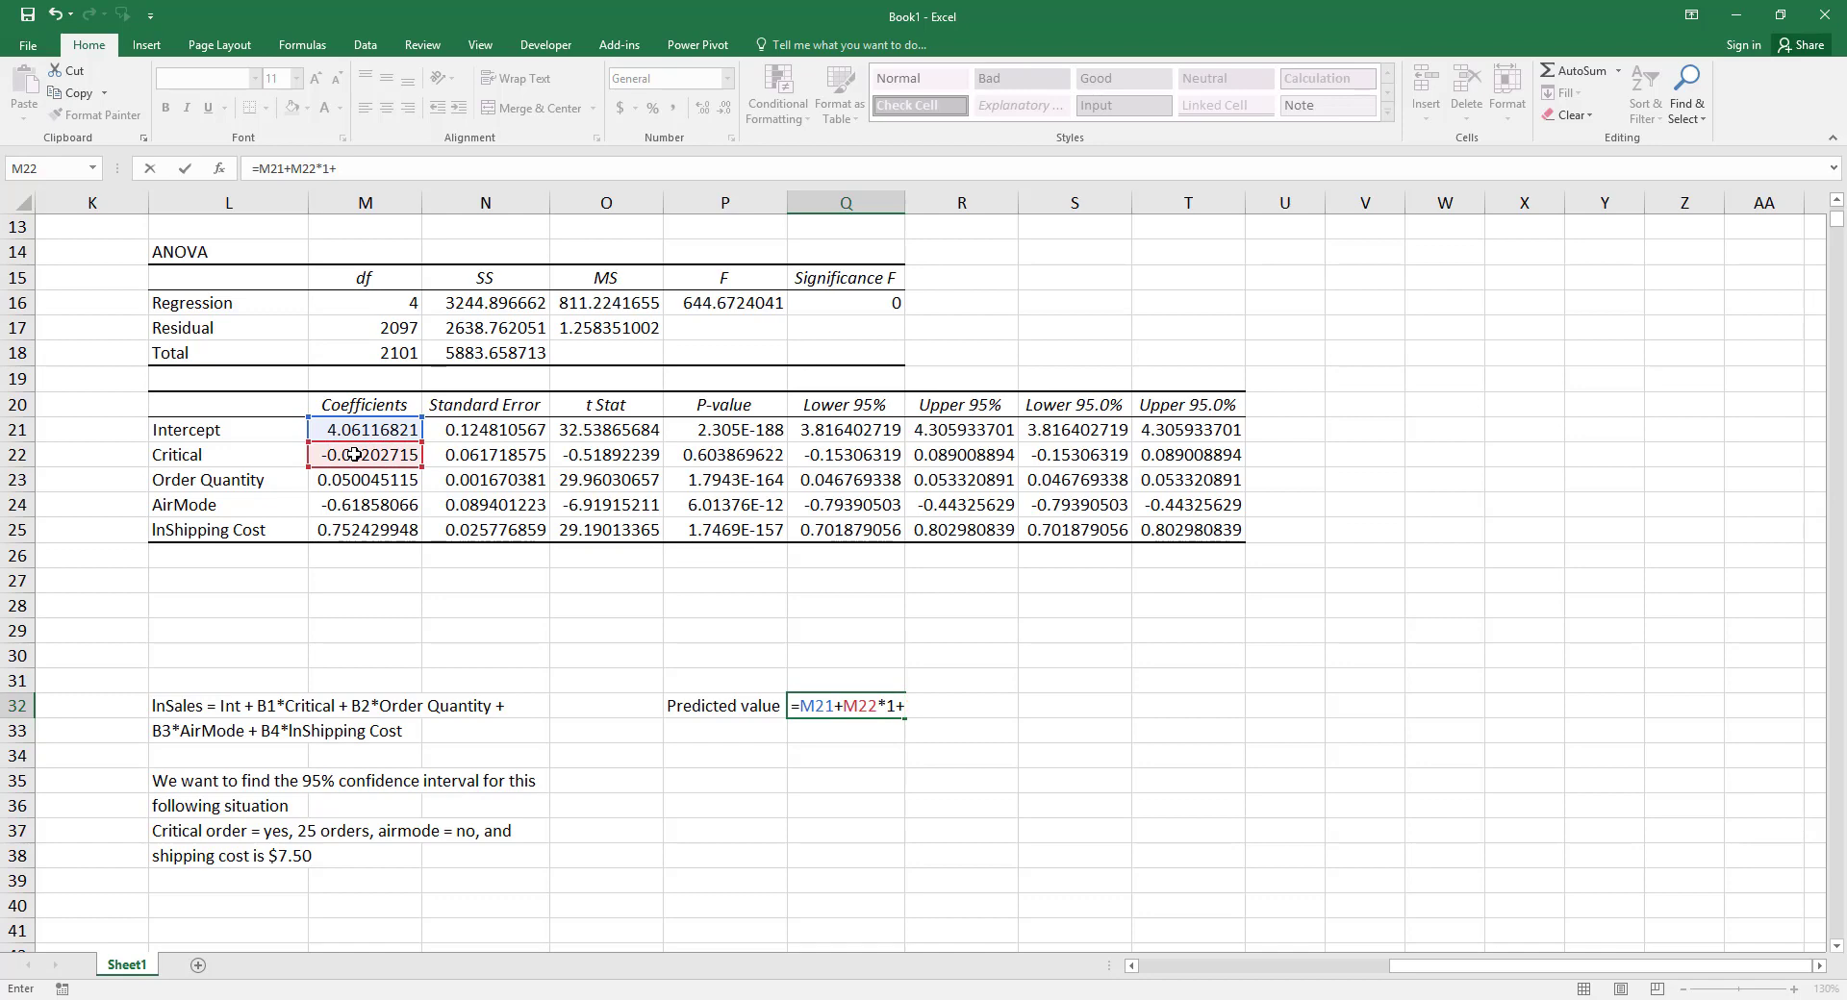
pyautogui.click(356, 480)
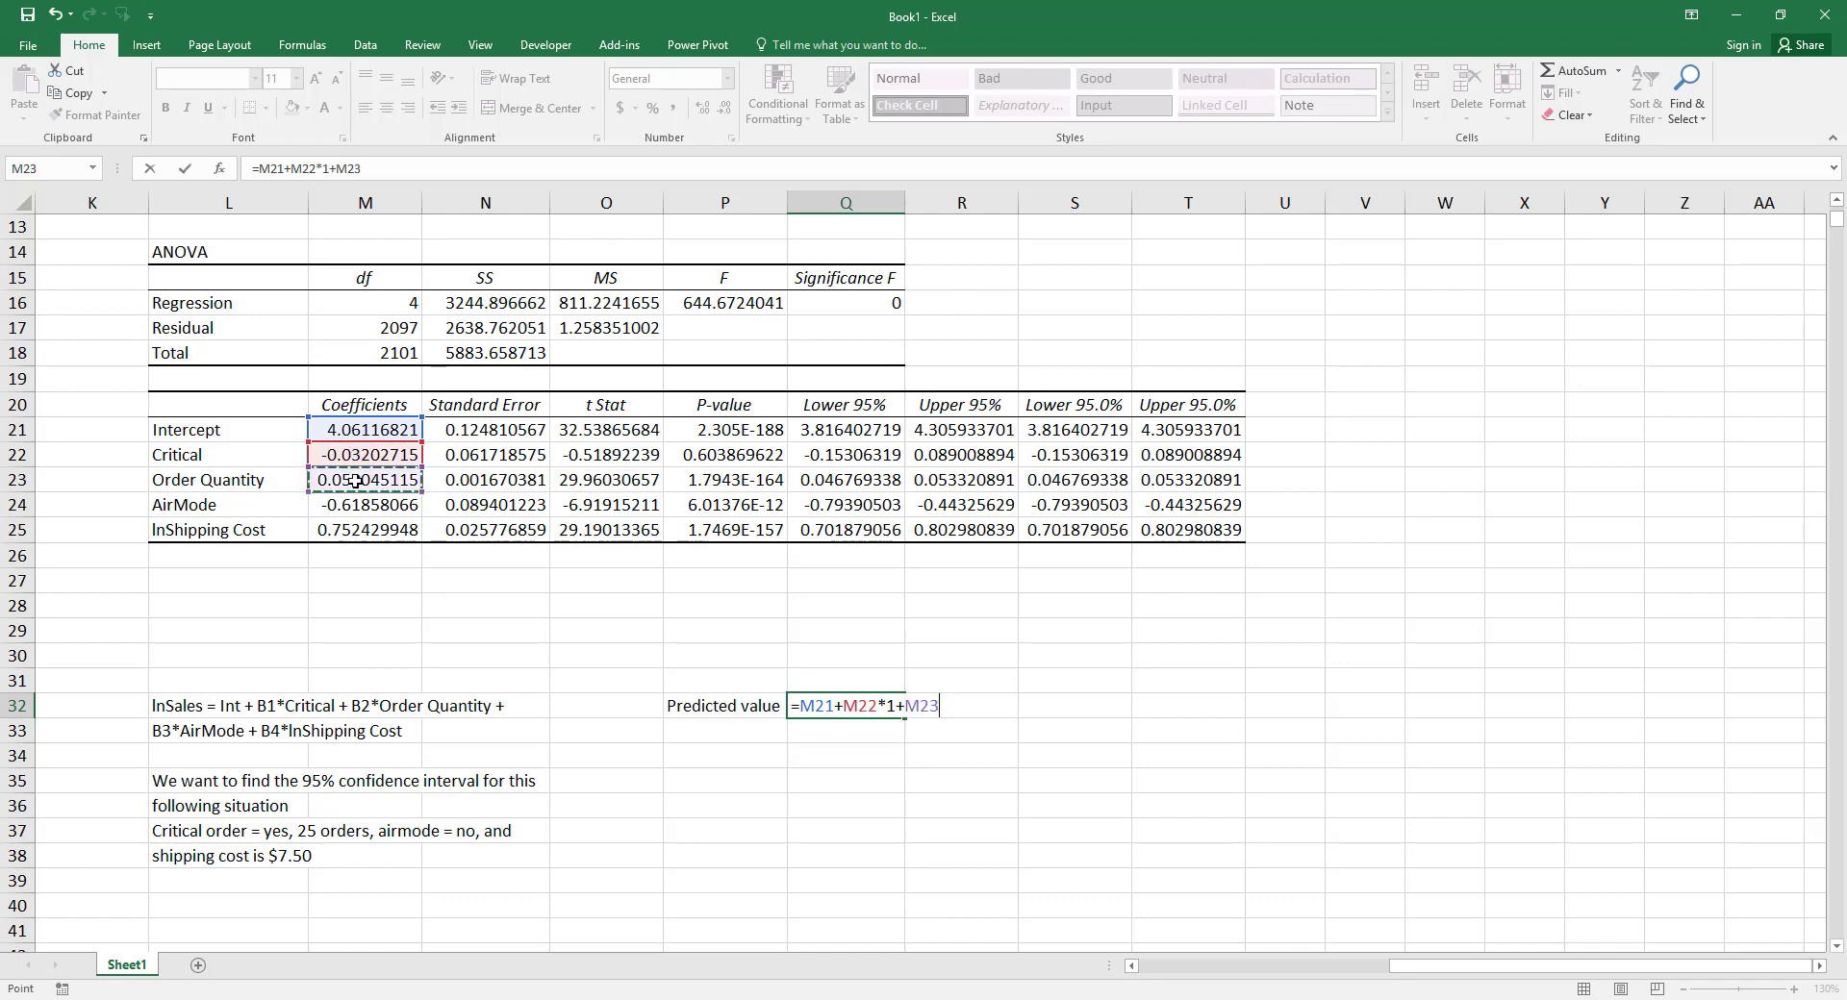
pyautogui.write('*')
pyautogui.click(351, 503)
pyautogui.write('*')
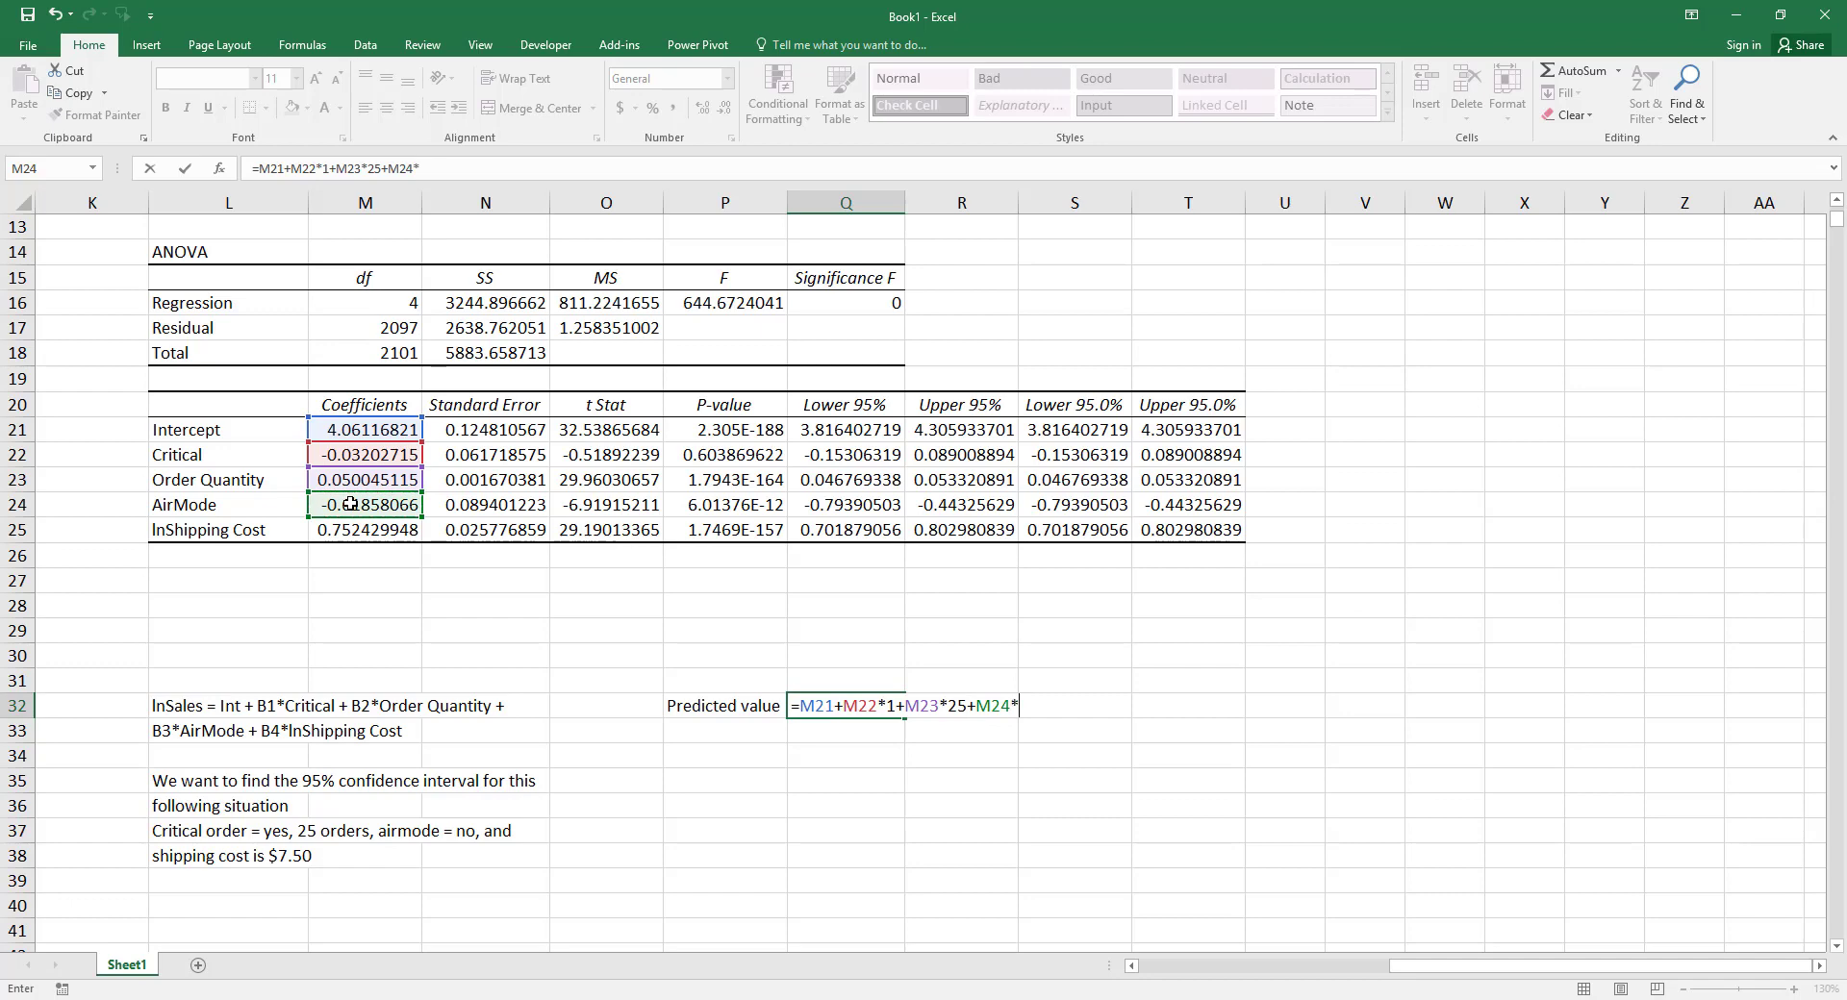
pyautogui.write('0+')
pyautogui.click(359, 535)
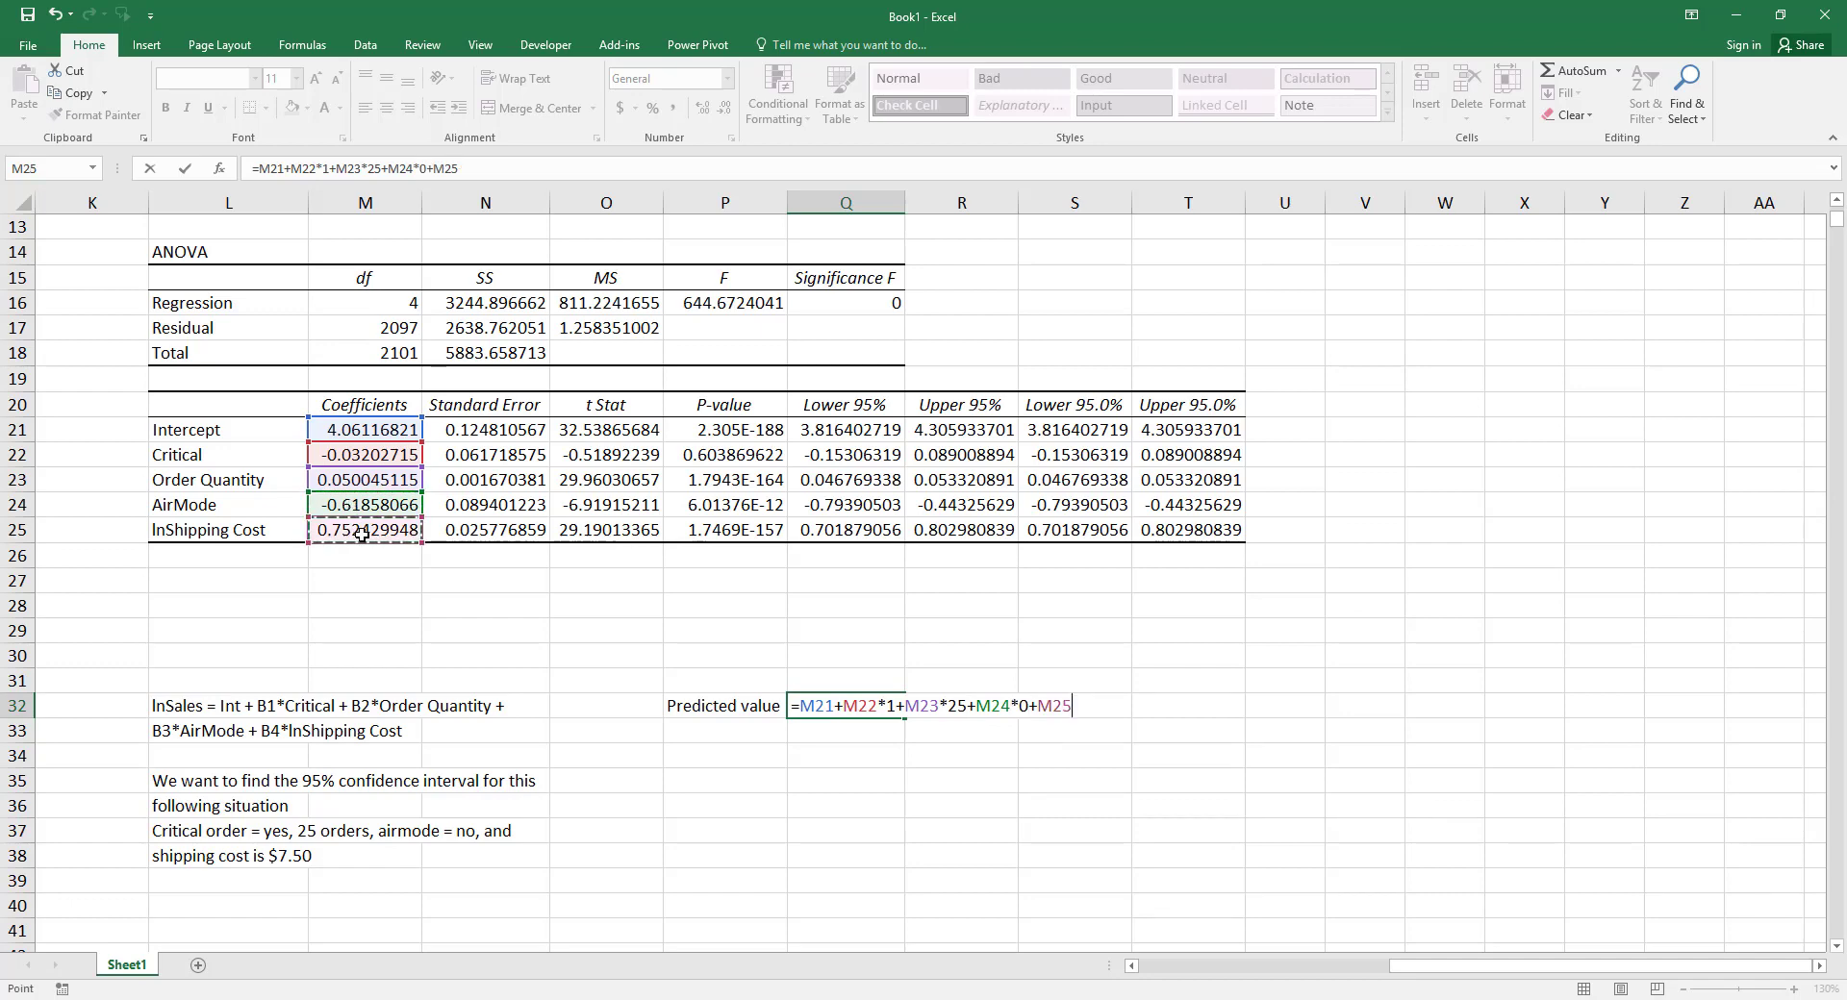
pyautogui.write('*')
pyautogui.write('ln(')
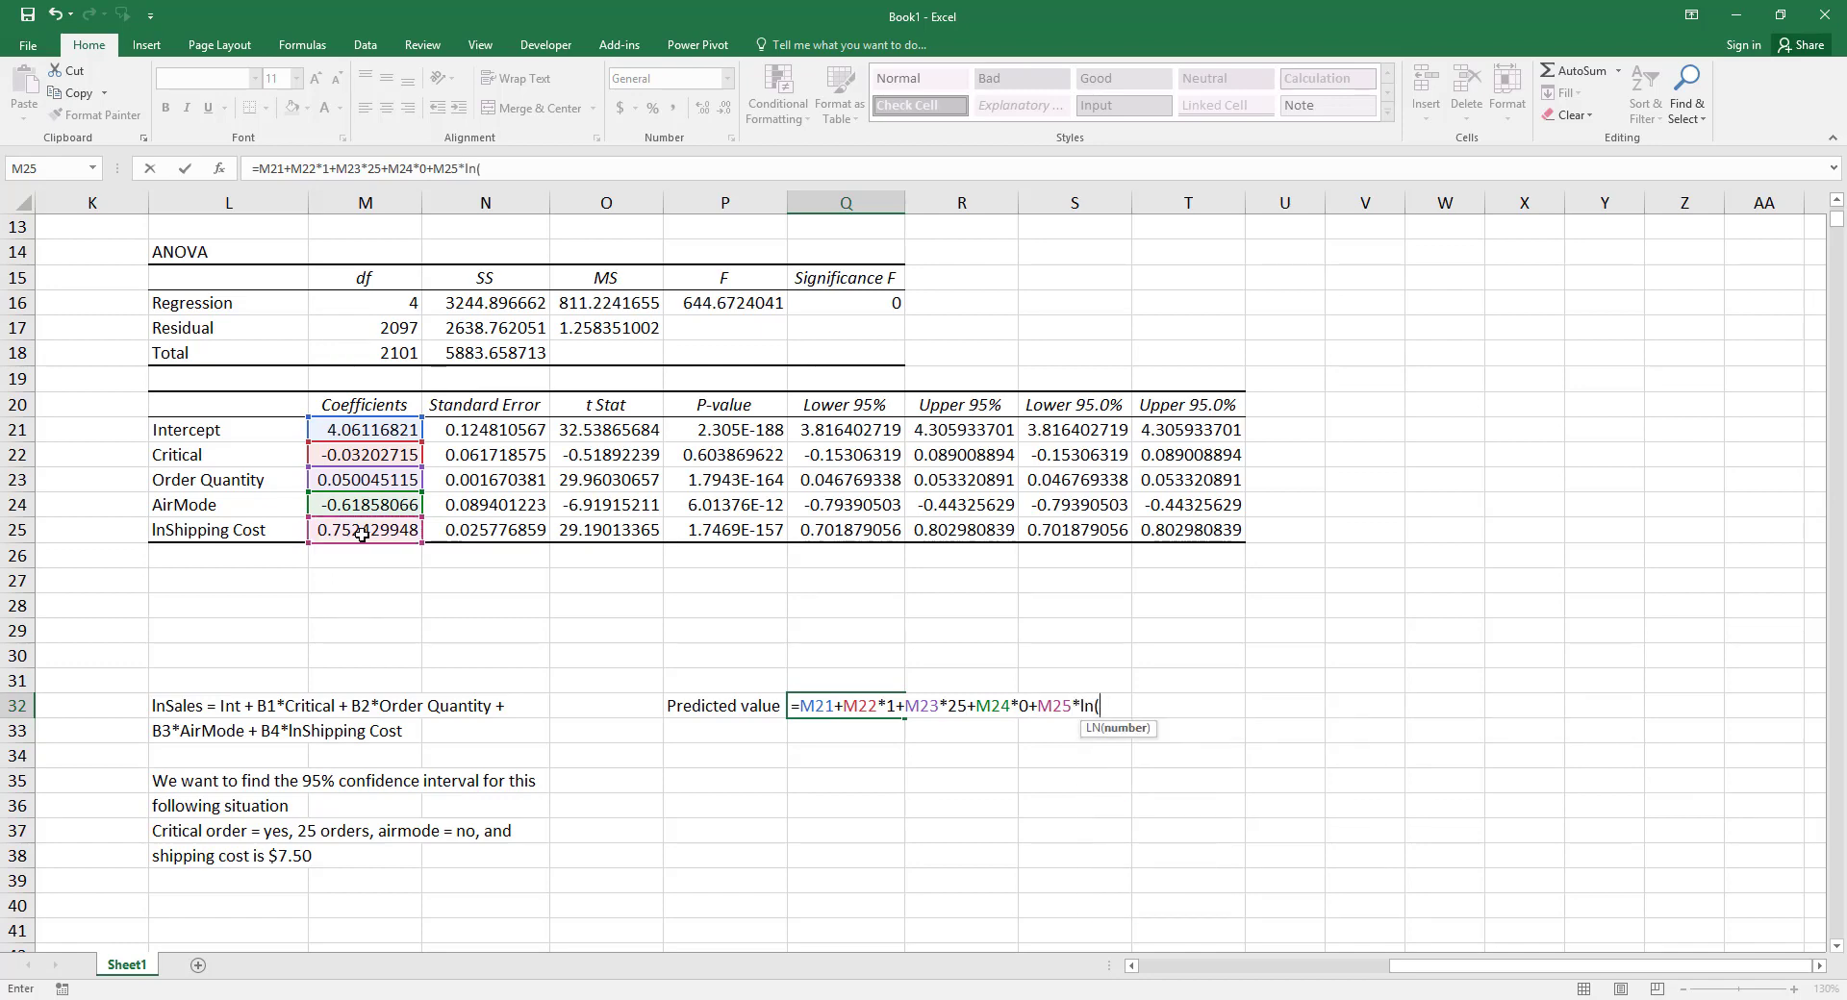
pyautogui.write('7.50)')
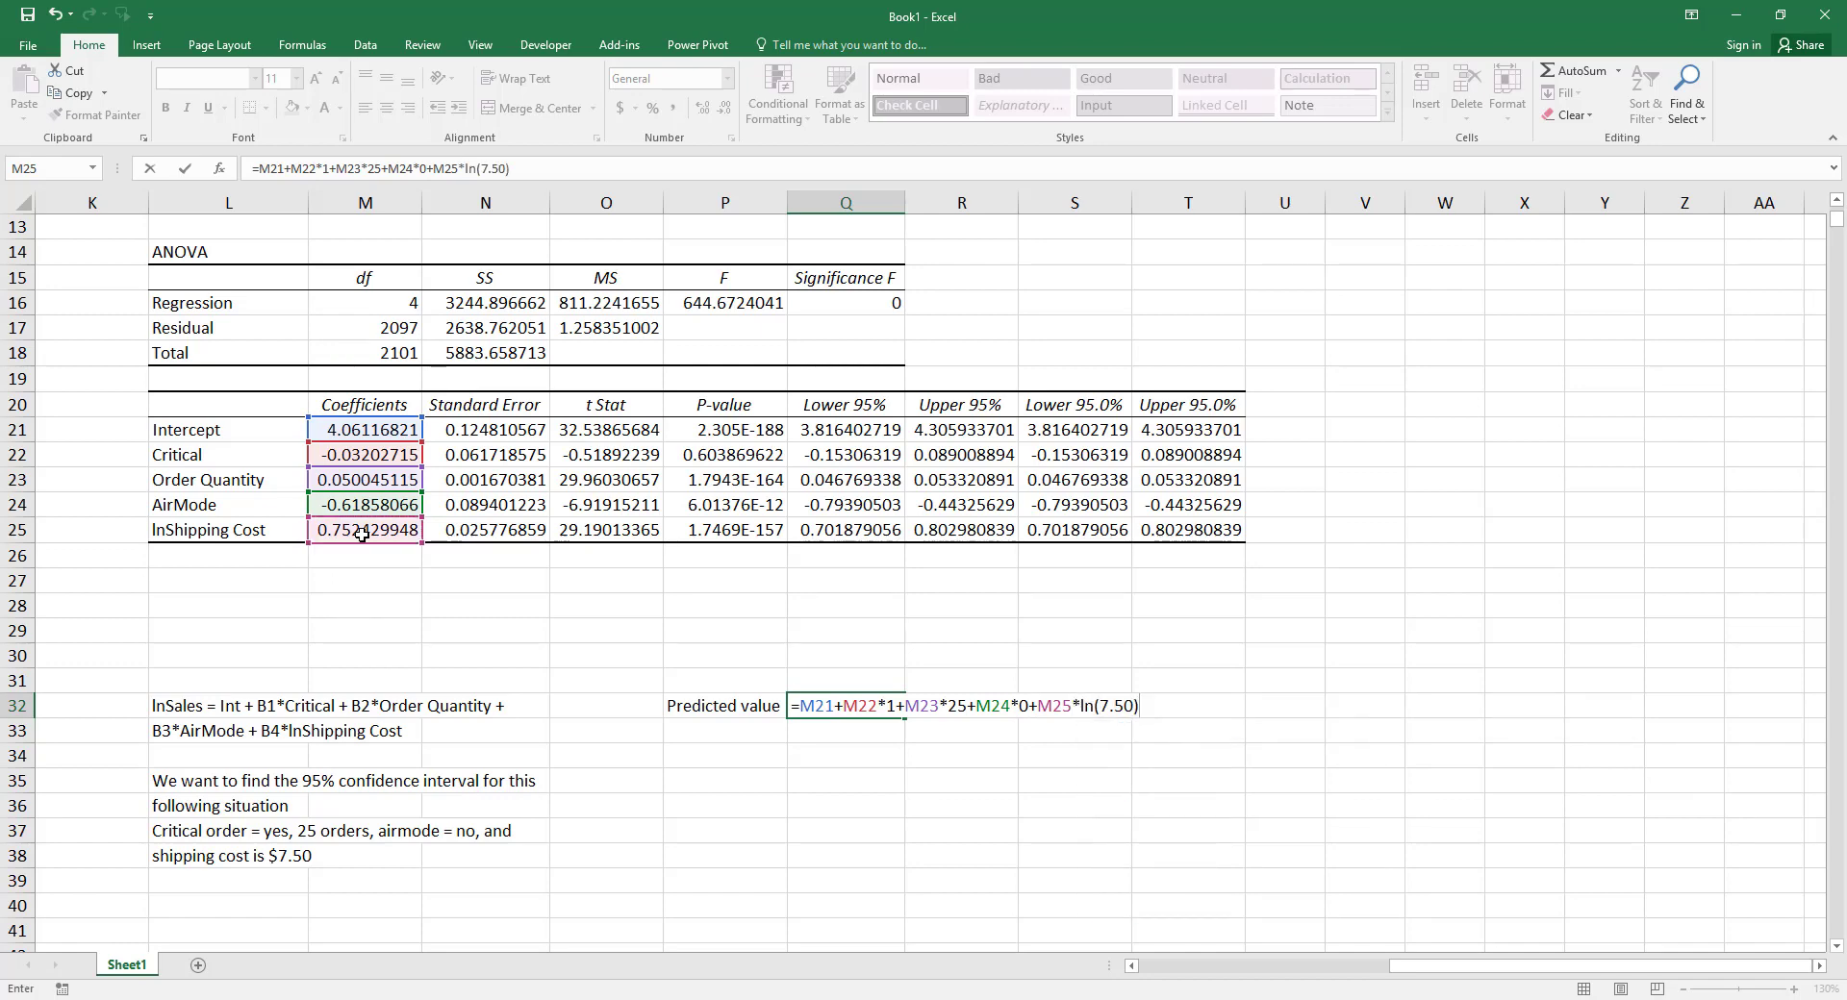
pyautogui.press('Return')
pyautogui.press('Left')
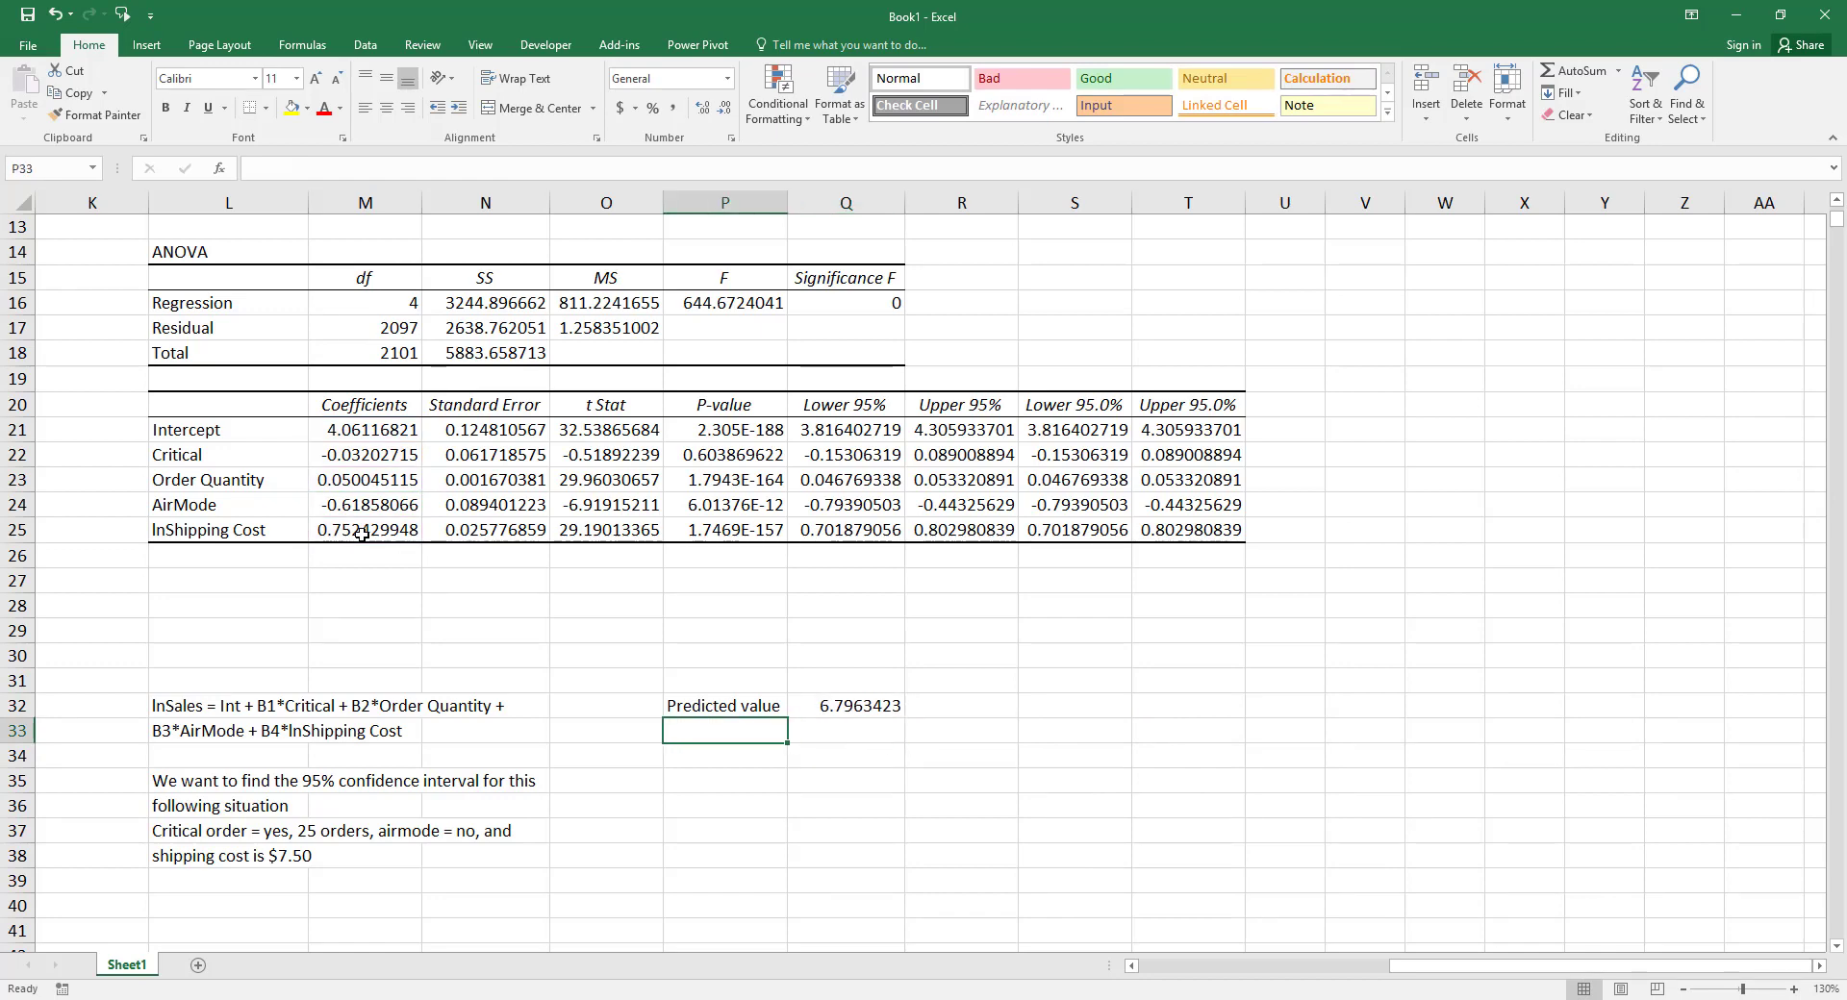
pyautogui.write('transform it')
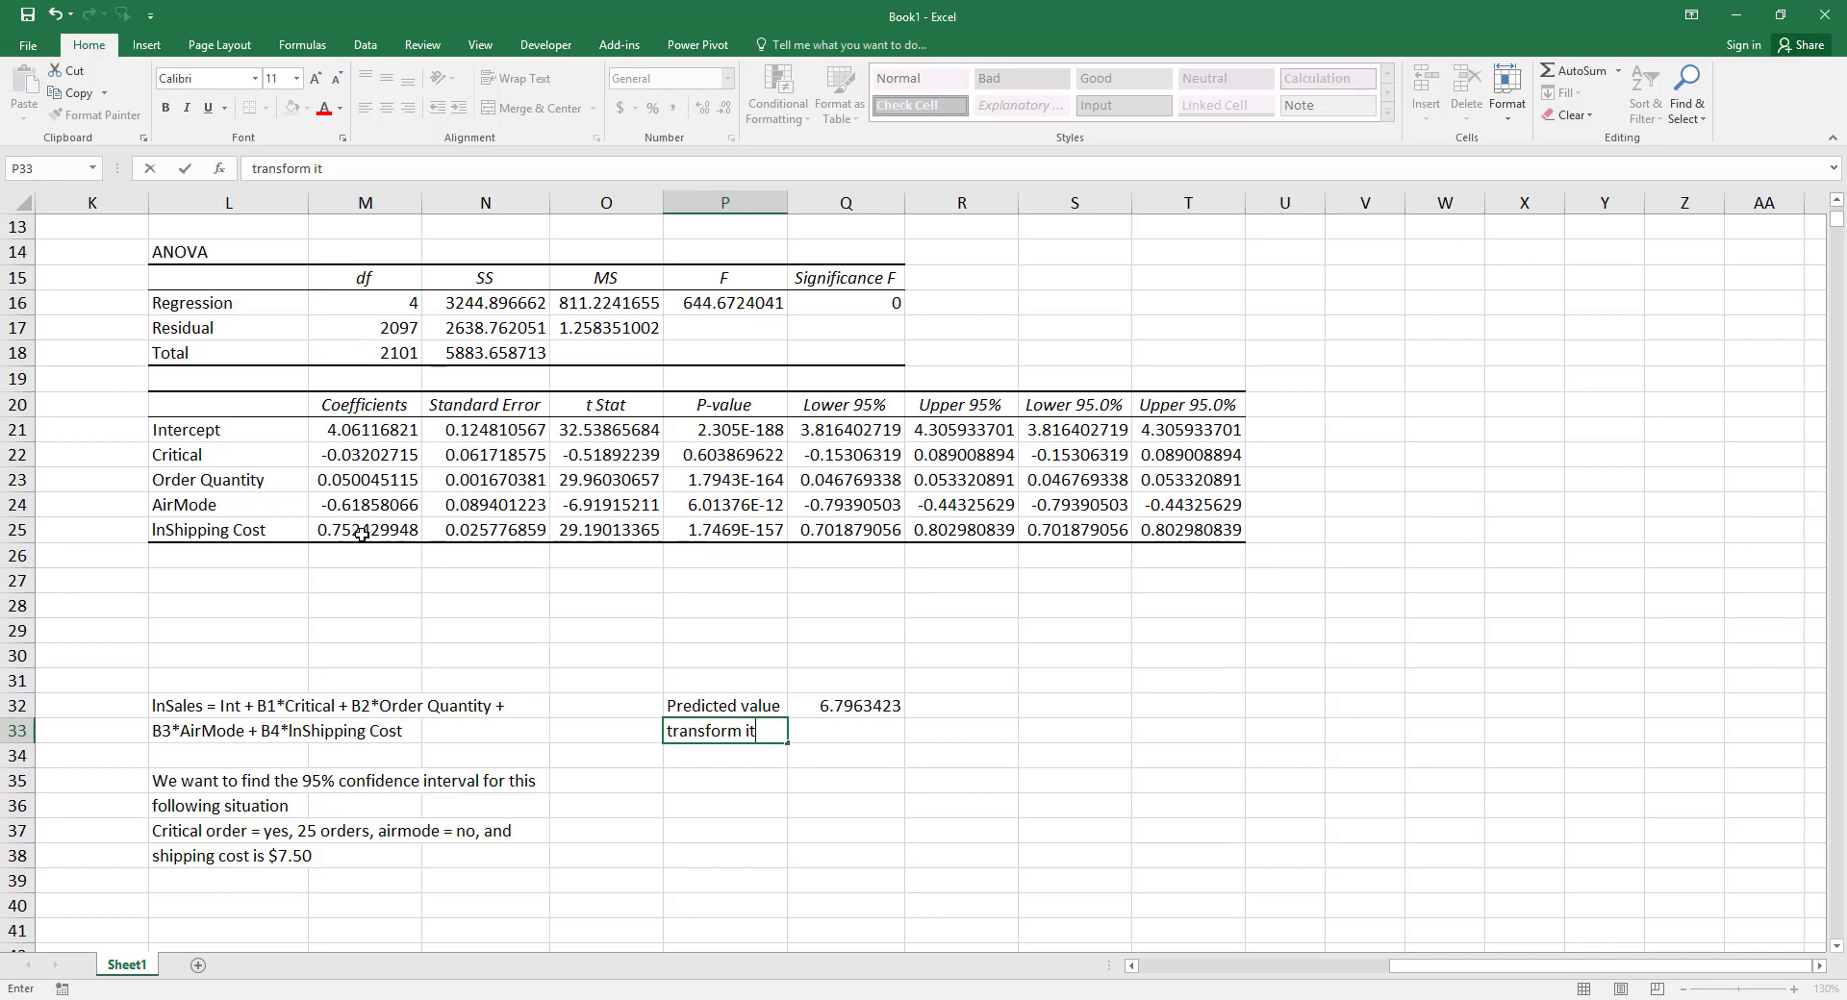
pyautogui.write(' to a')
pyautogui.write('ctual sale')
# - Finish the notes 'transform it to actual sale' and 'because of the ln value', widening column P
pyautogui.press('Return')
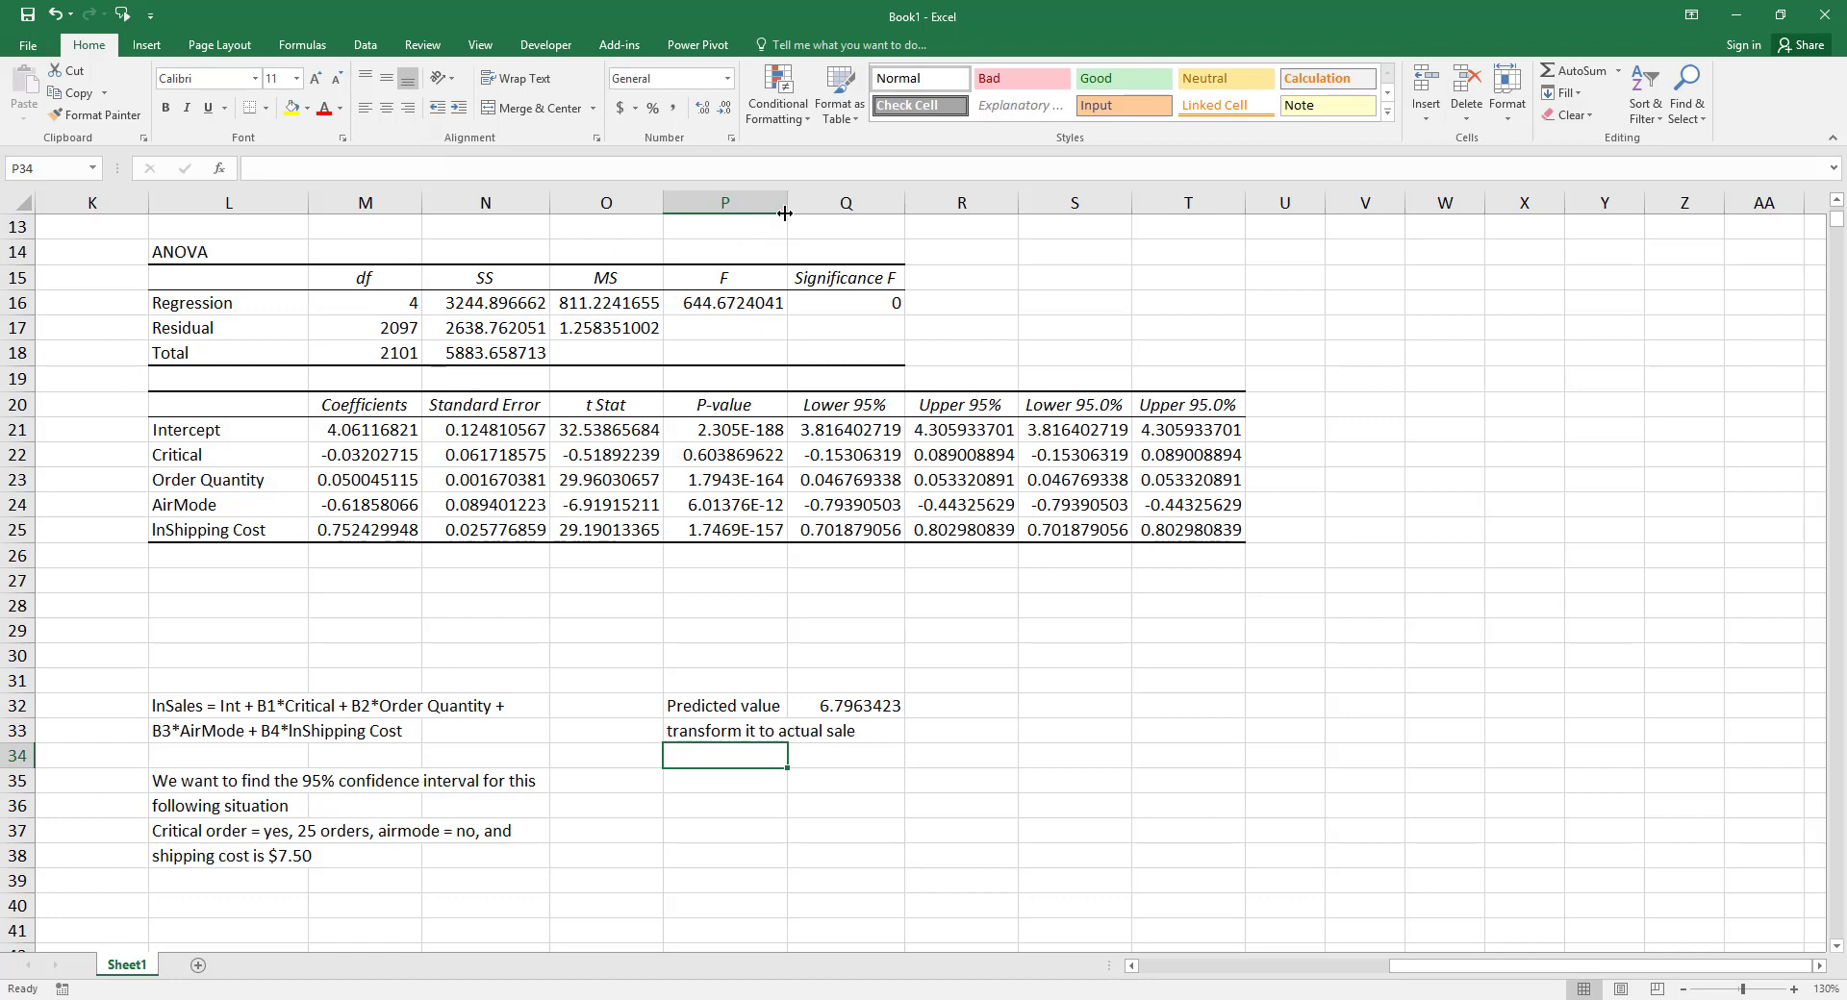
pyautogui.moveTo(786, 213); pyautogui.dragTo(865, 214)
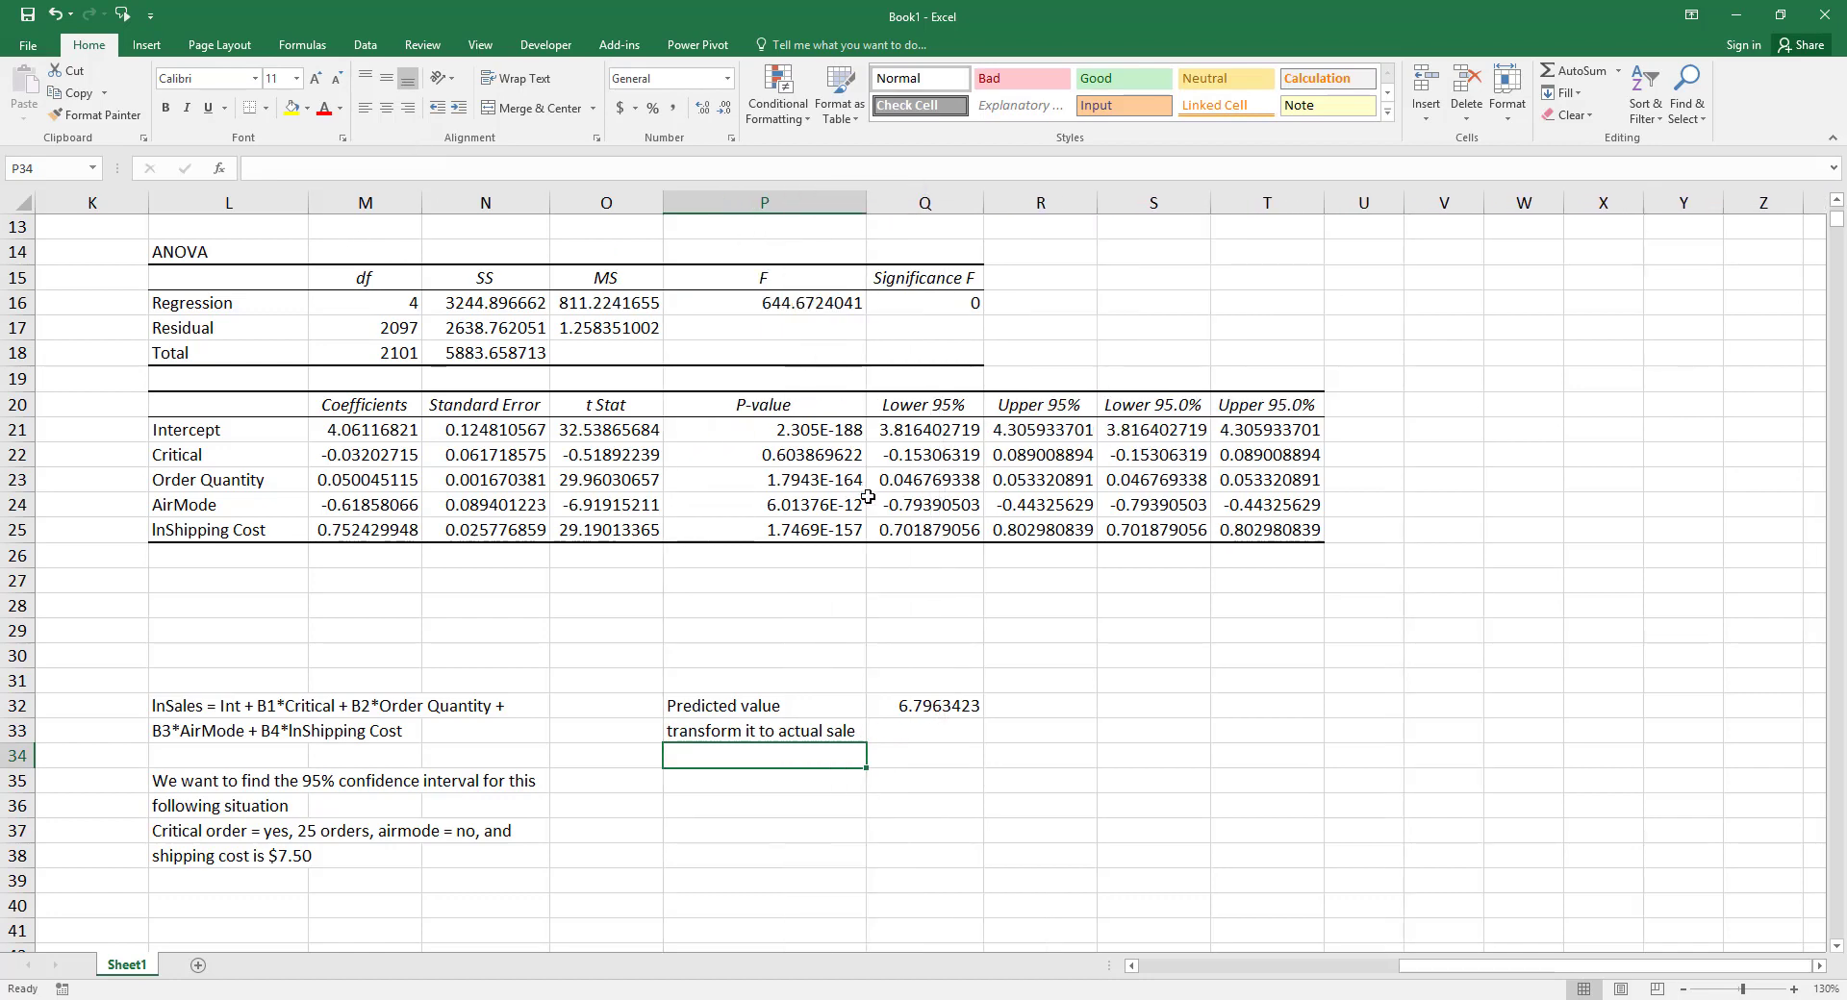
pyautogui.write('because of t')
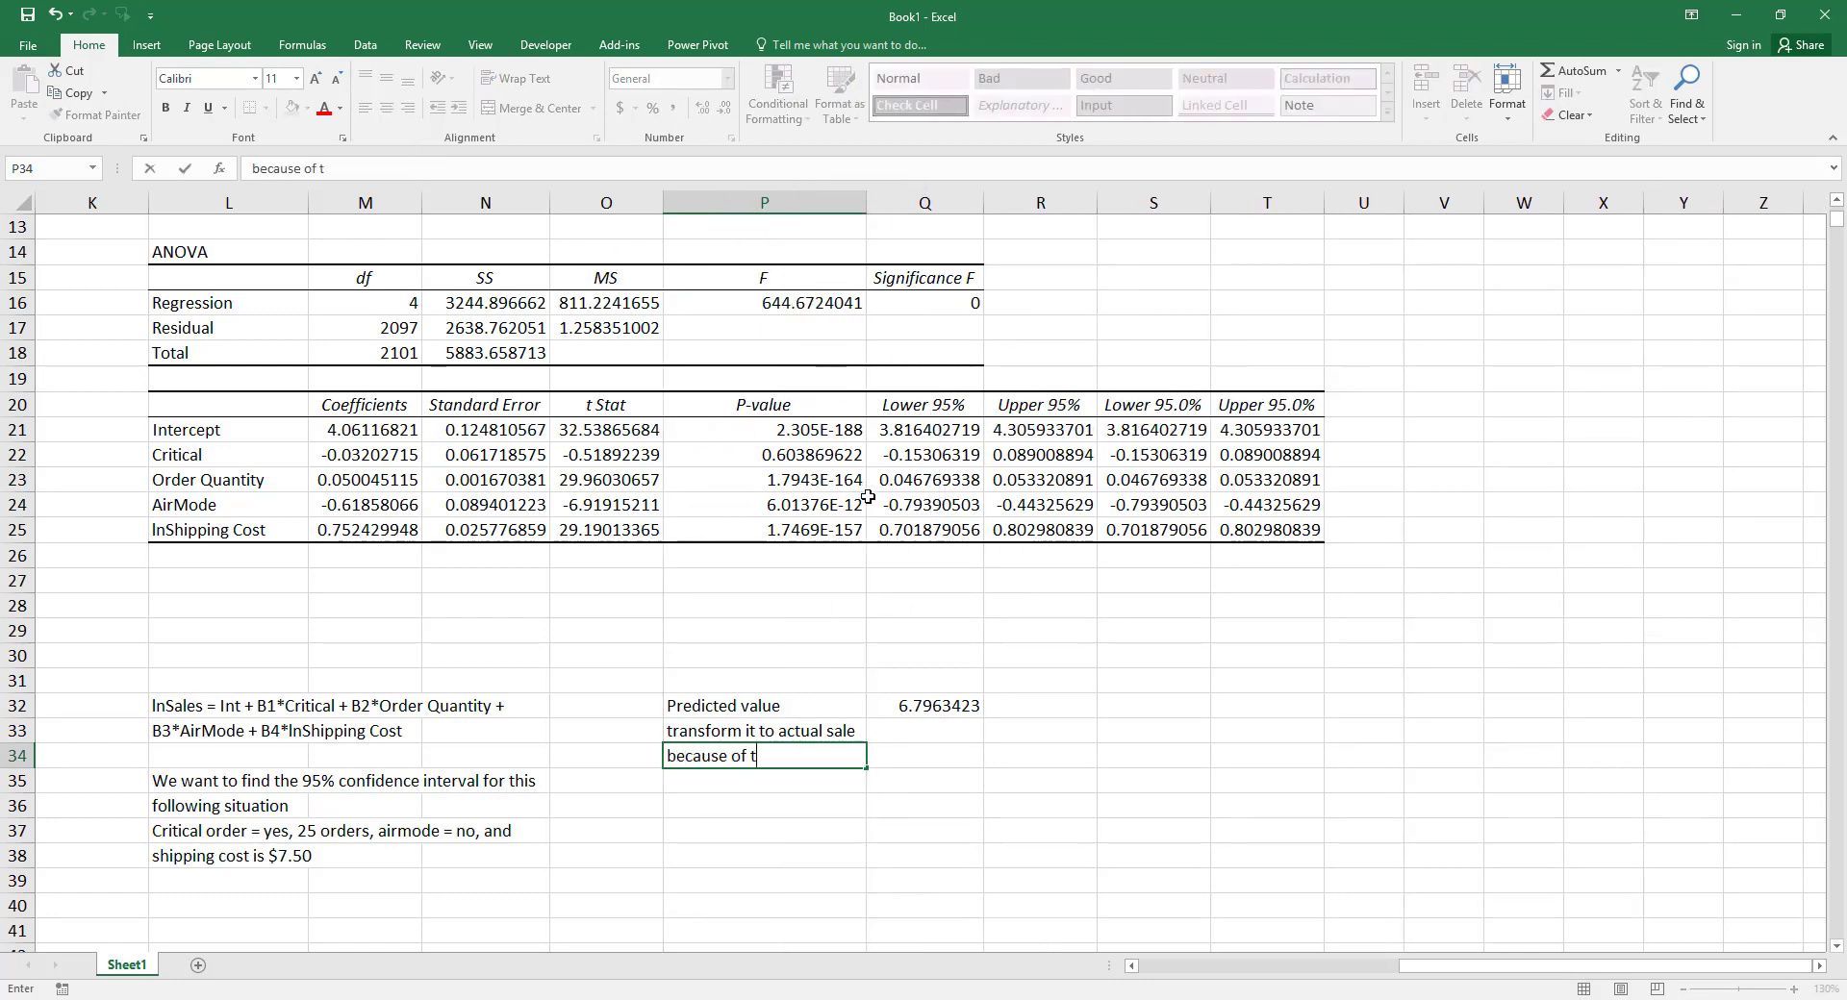
pyautogui.write('he ln value')
pyautogui.press('Return')
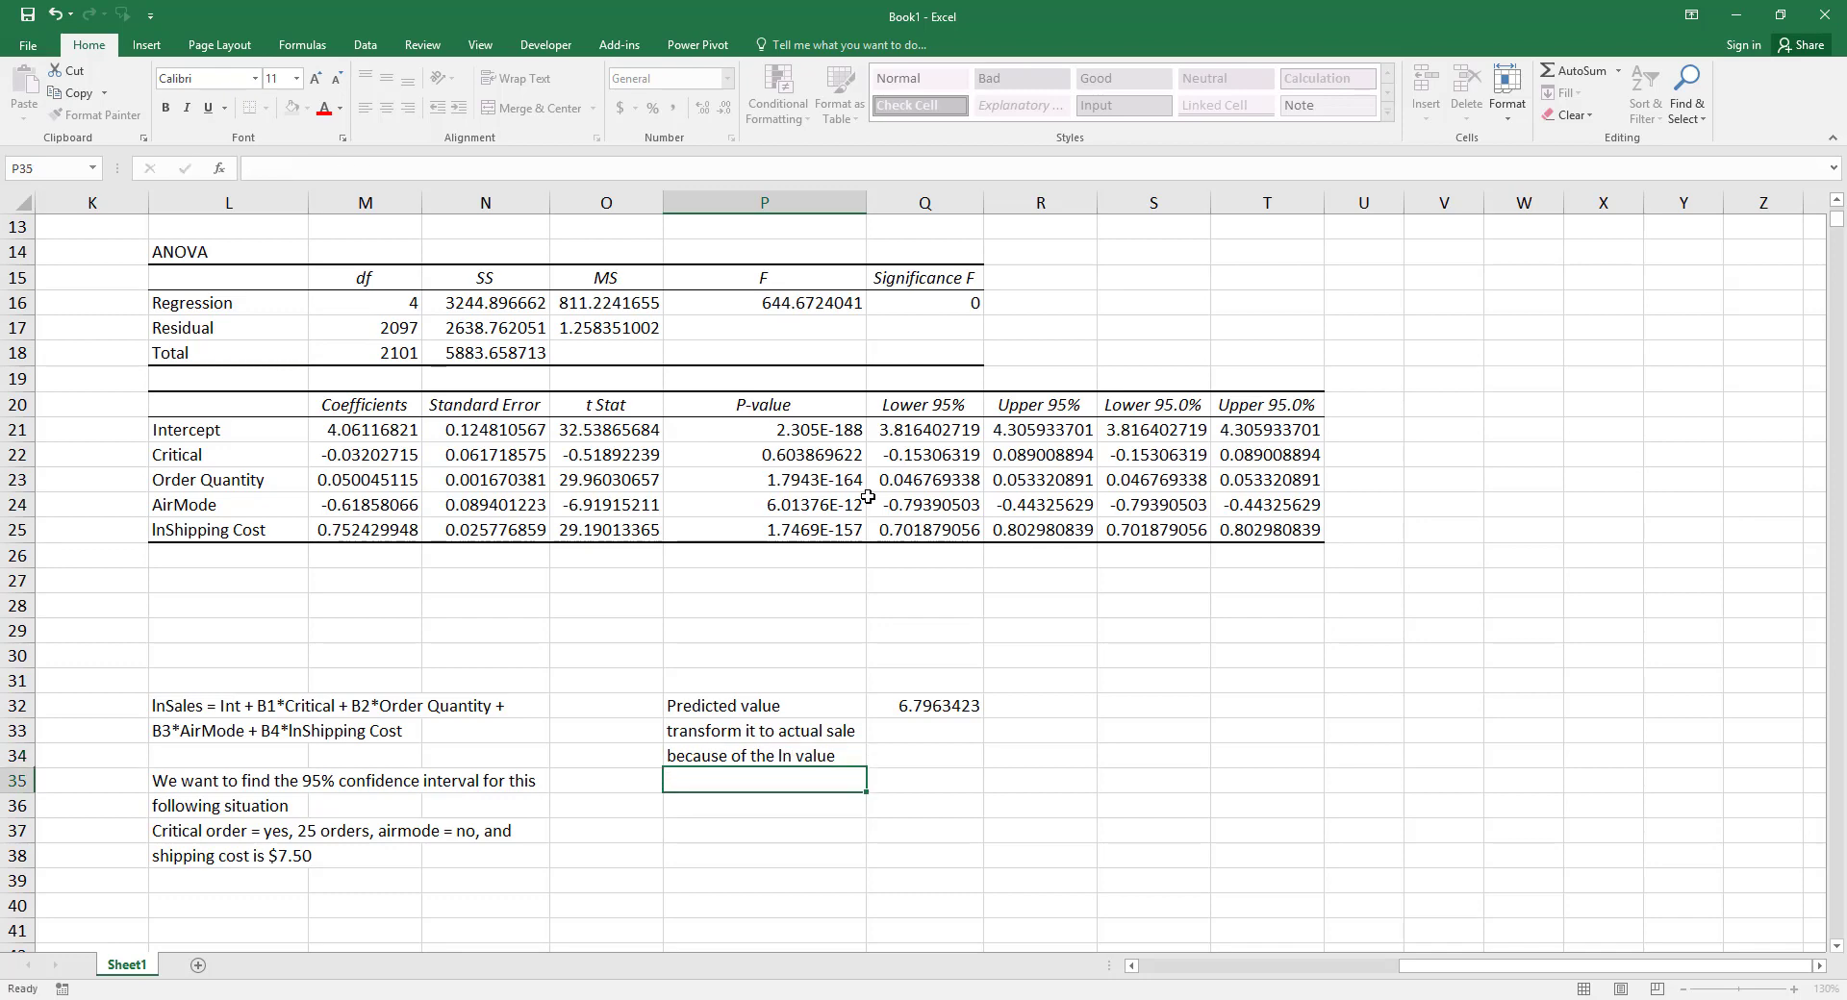
# - Enter =exp(Q32) in Q33, giving actual sales of 894.5692347
pyautogui.press('Right')
pyautogui.press('Up')
pyautogui.press('Up')
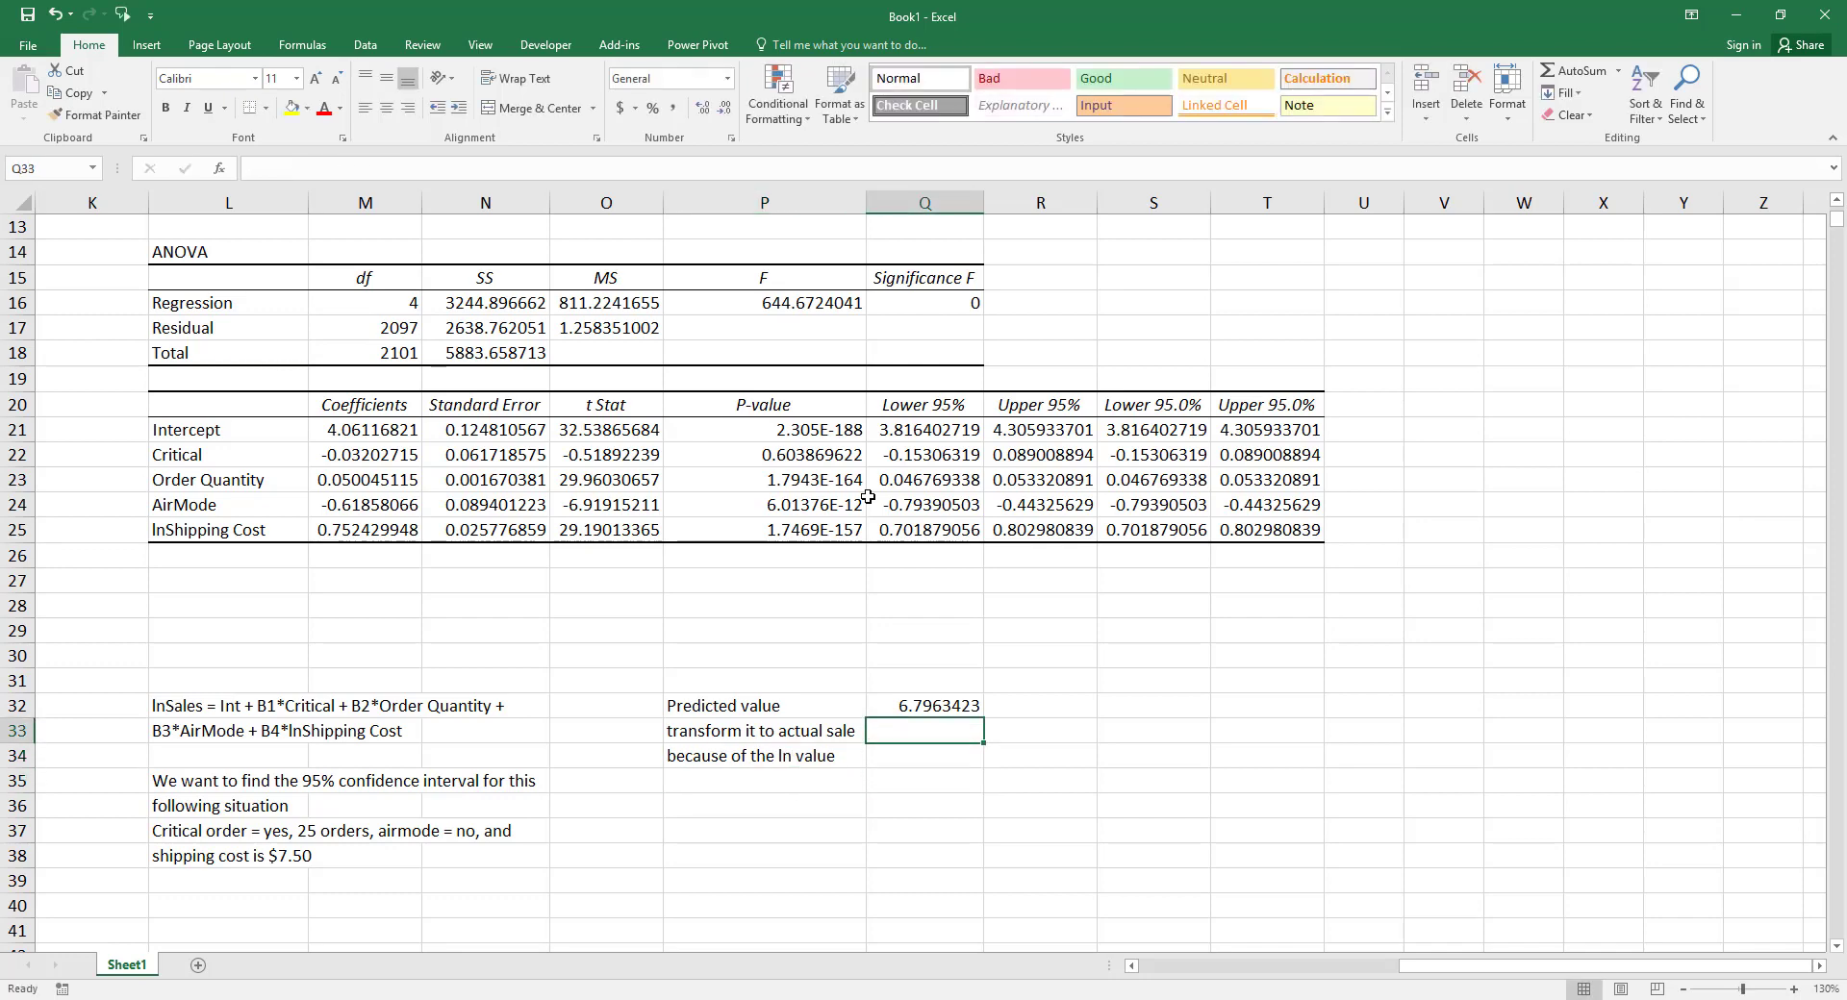
pyautogui.write('=exp')
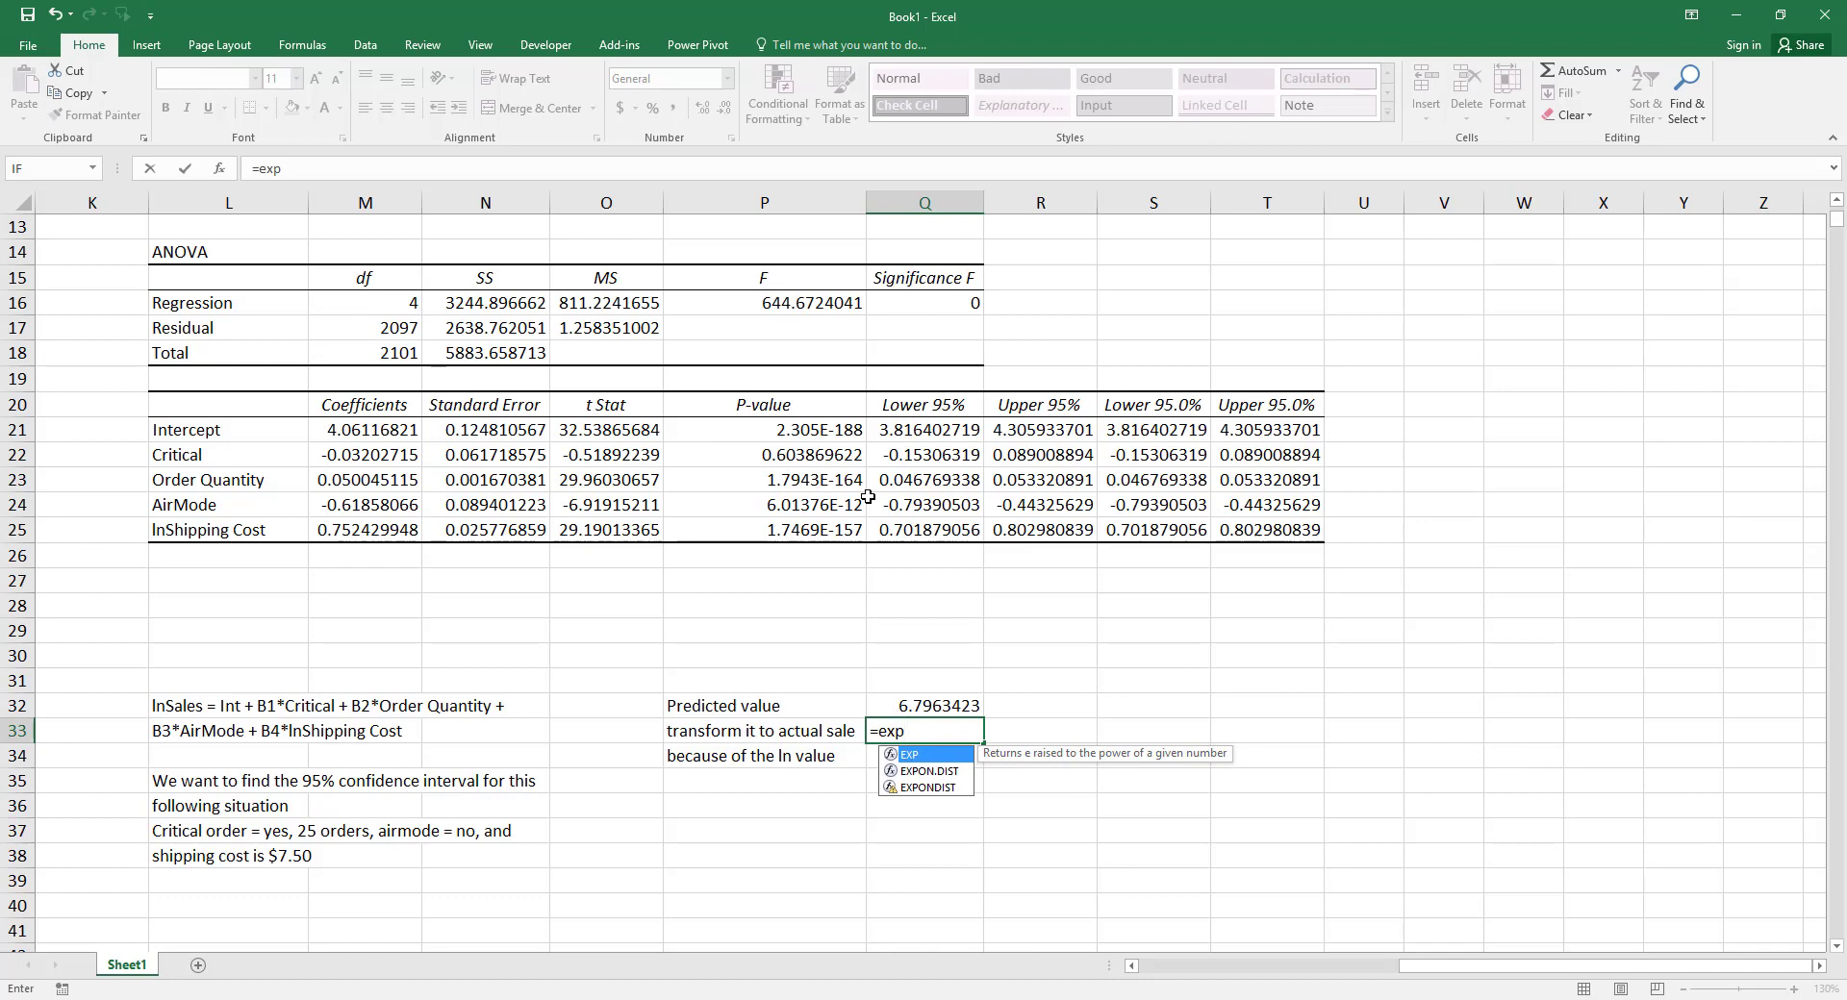
pyautogui.write('(')
pyautogui.click(922, 706)
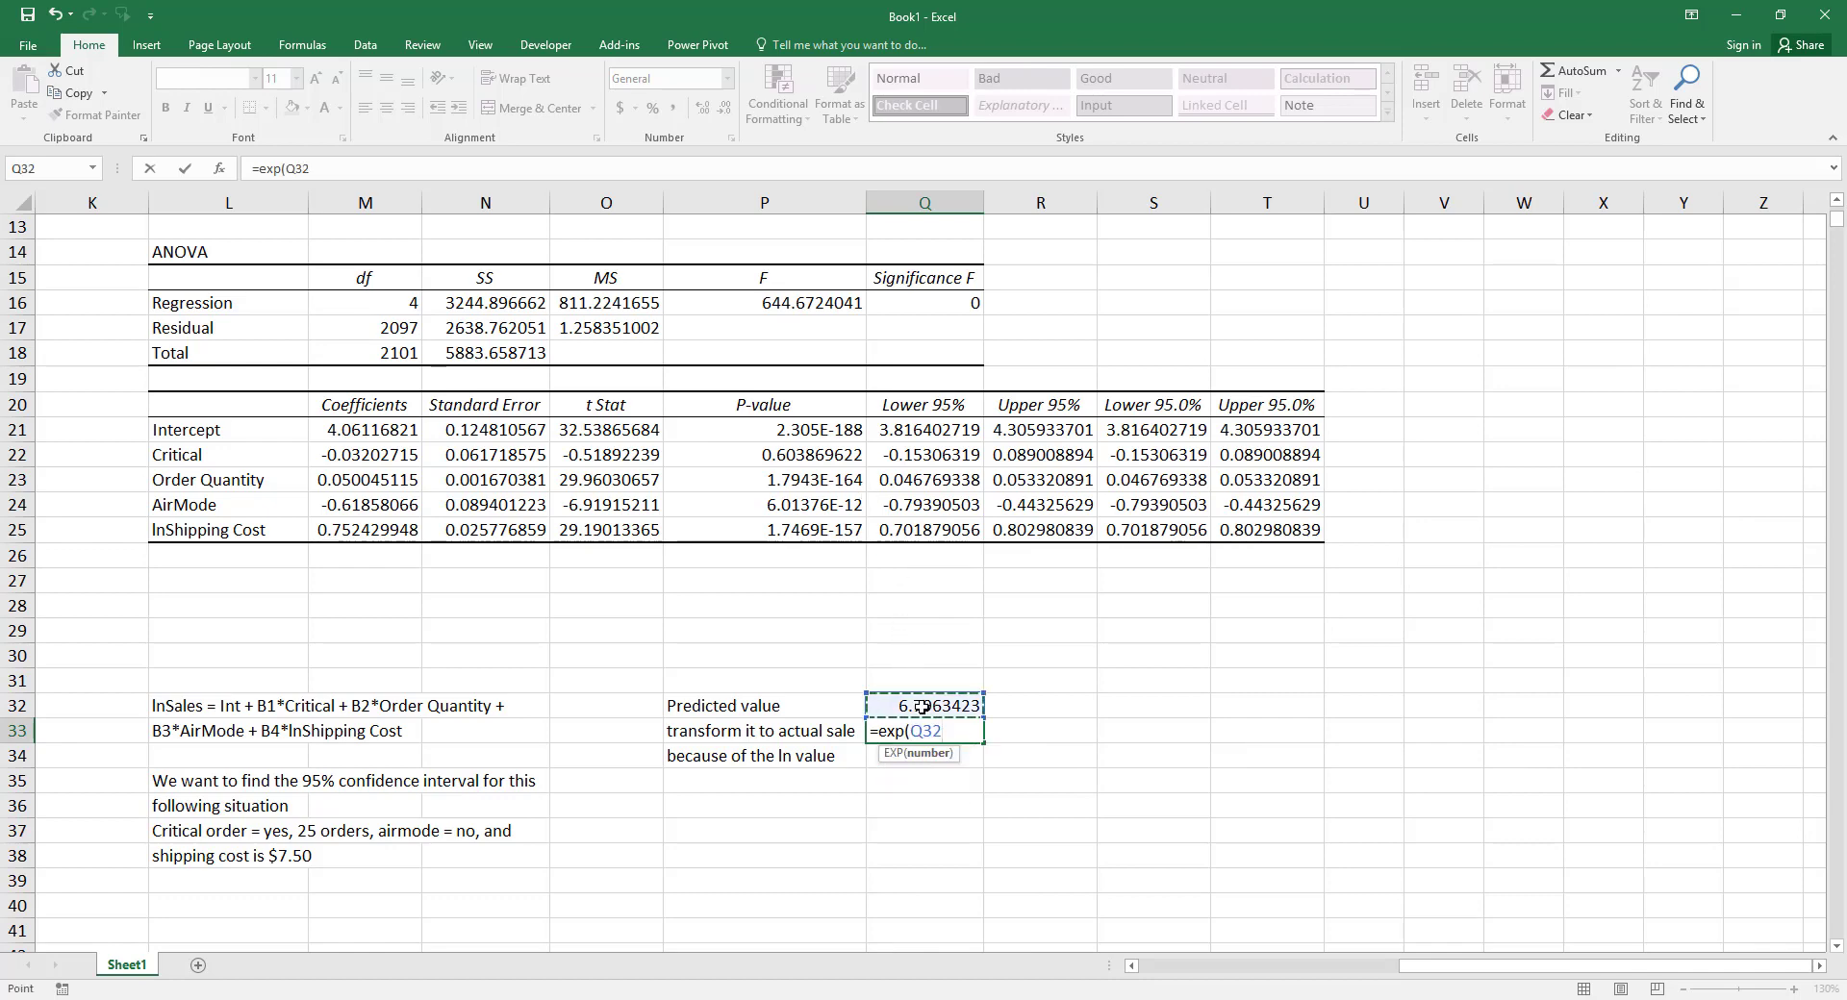
pyautogui.press('Return')
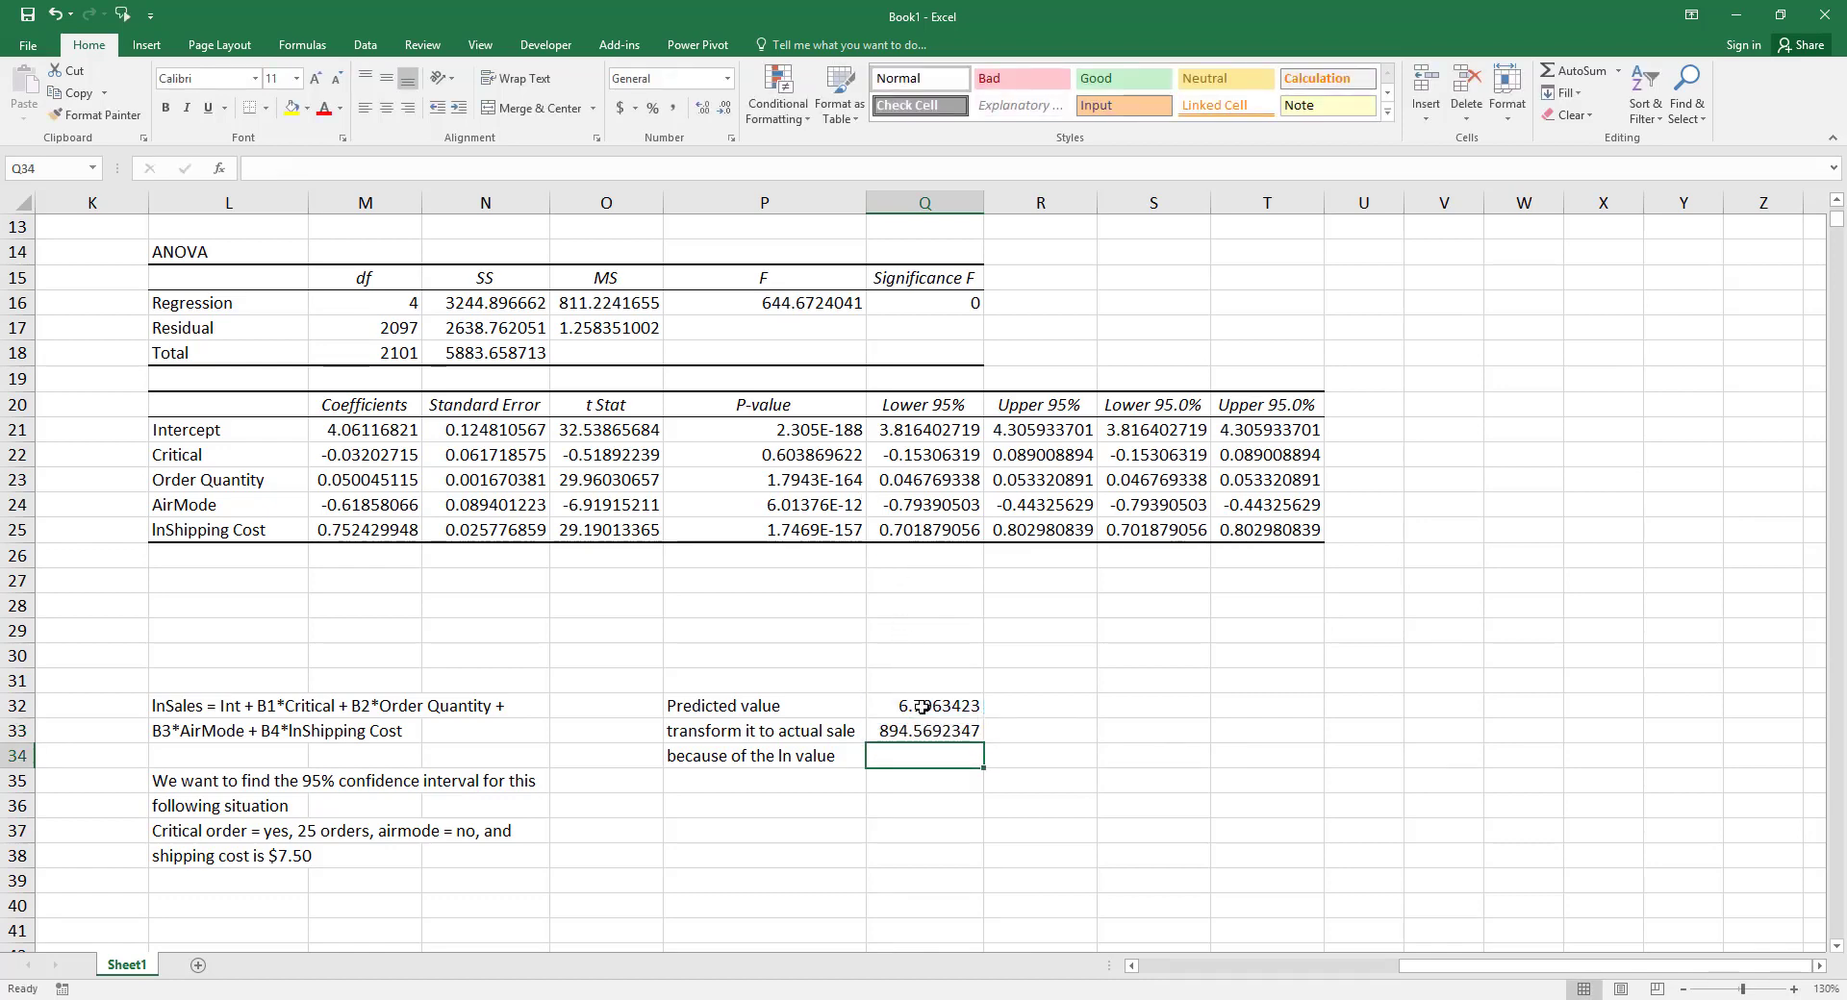
# - Add the heading '95% confidence interval' in P36
pyautogui.press('Down')
pyautogui.press('Left')
pyautogui.press('Down')
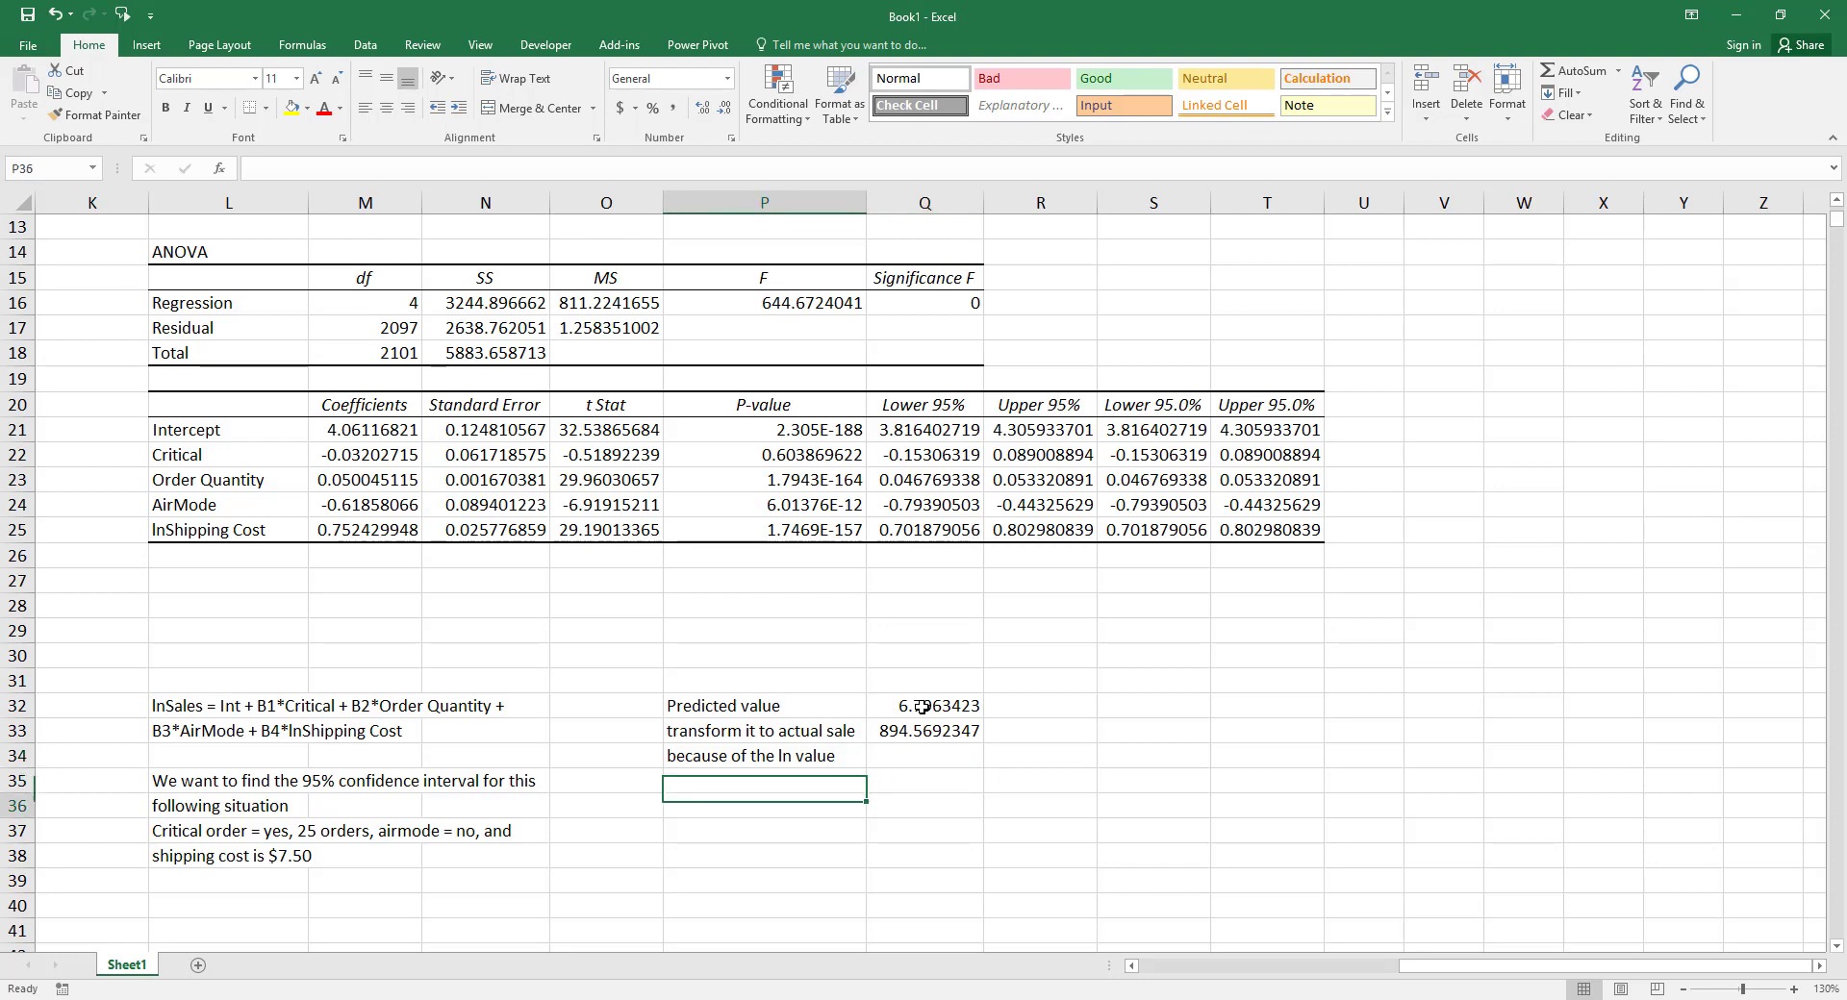
pyautogui.write('95')
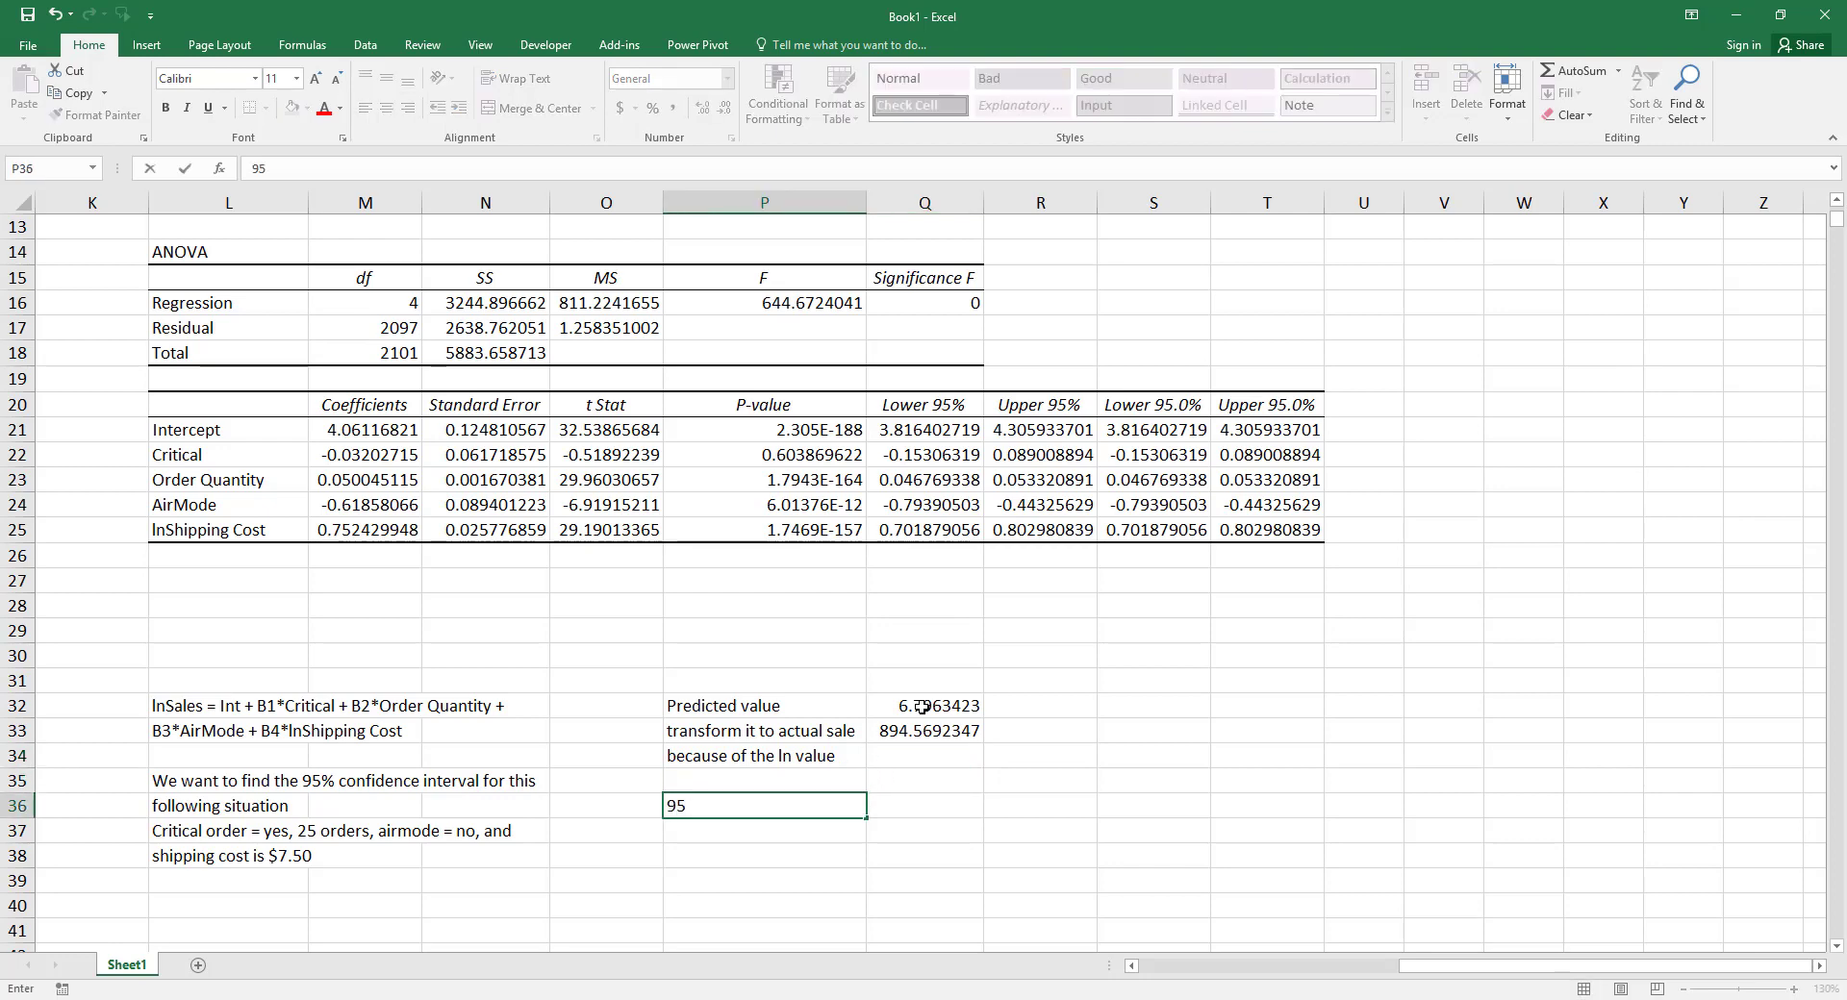
pyautogui.write('% confid')
pyautogui.write('ence inter')
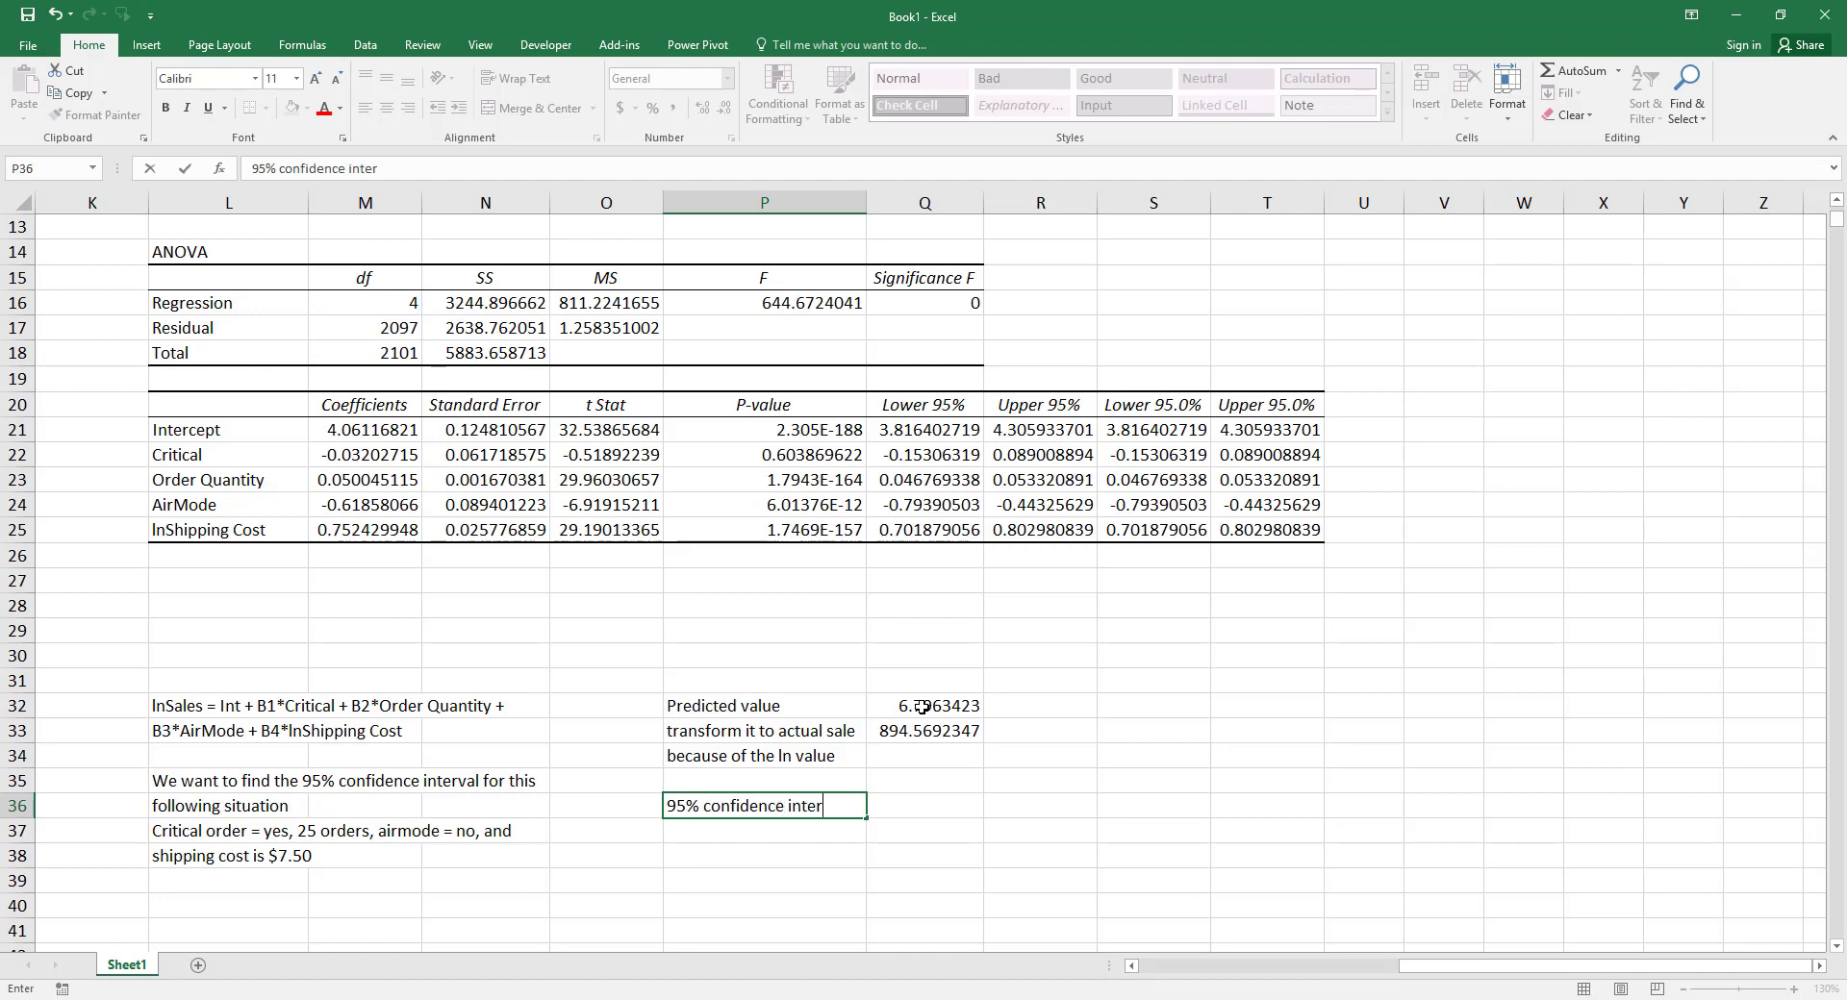
pyautogui.write('val')
pyautogui.press('Return')
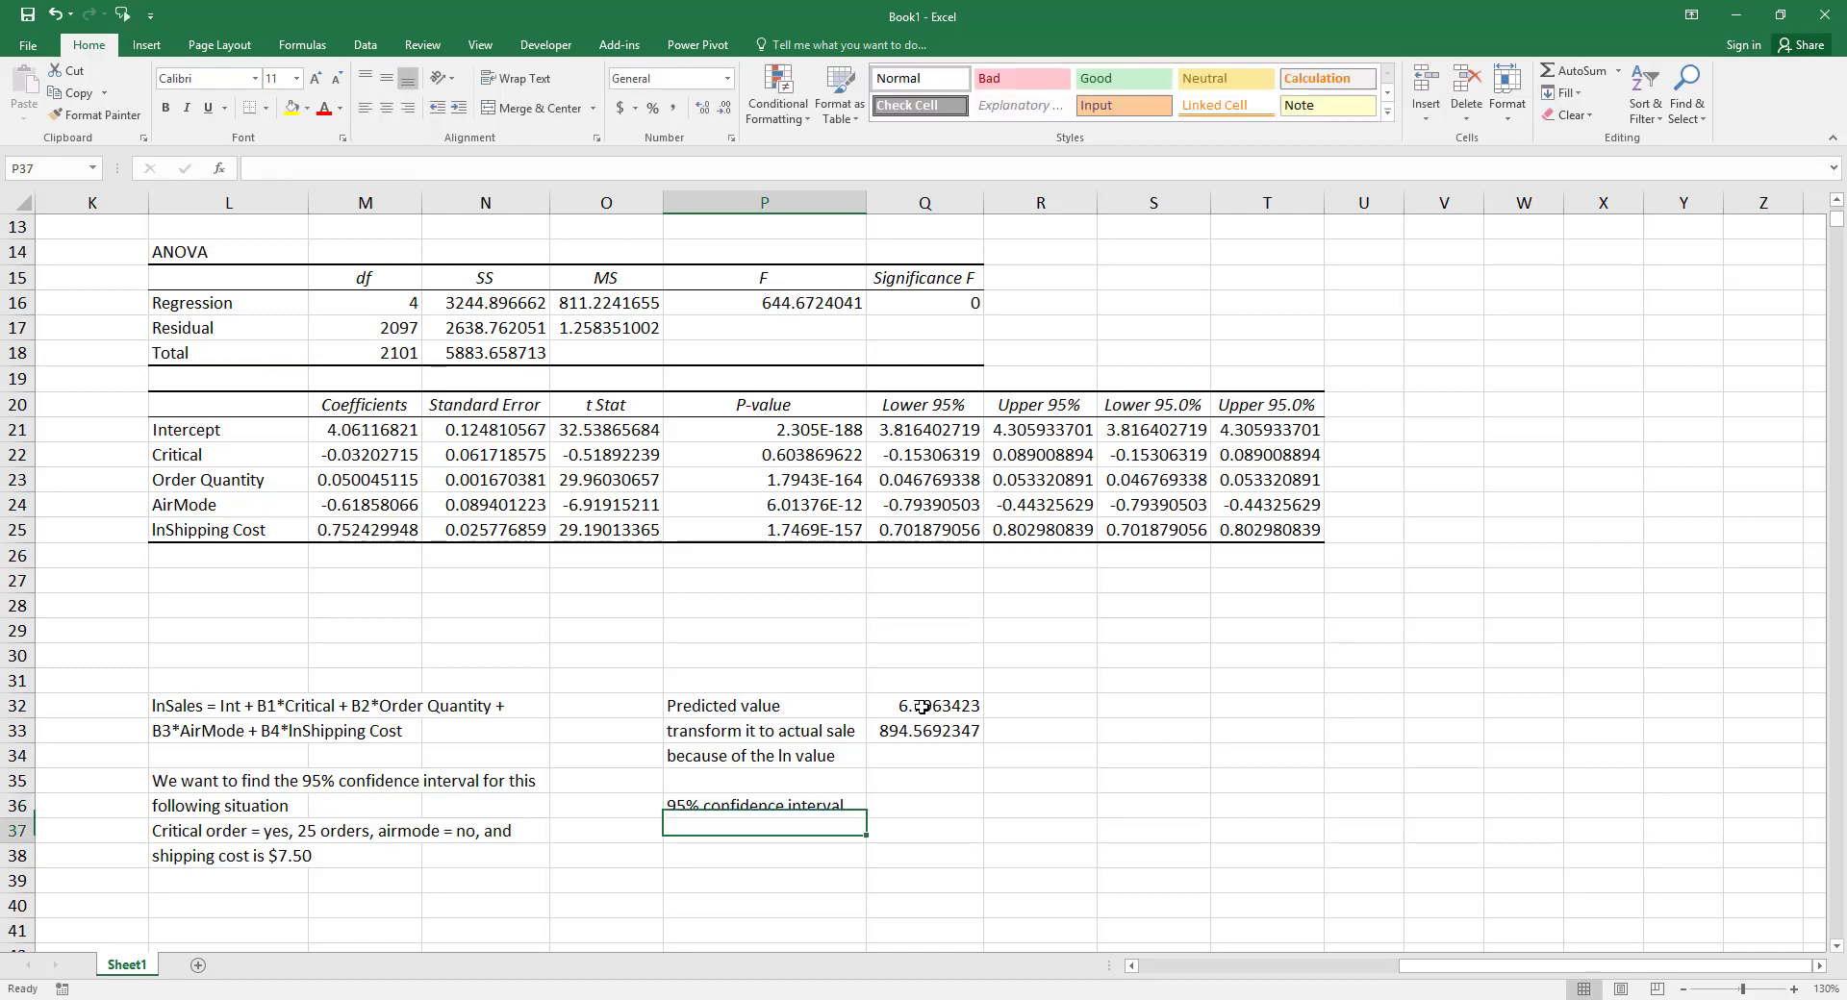
# - Label P37 'margin of error'
pyautogui.press('Right')
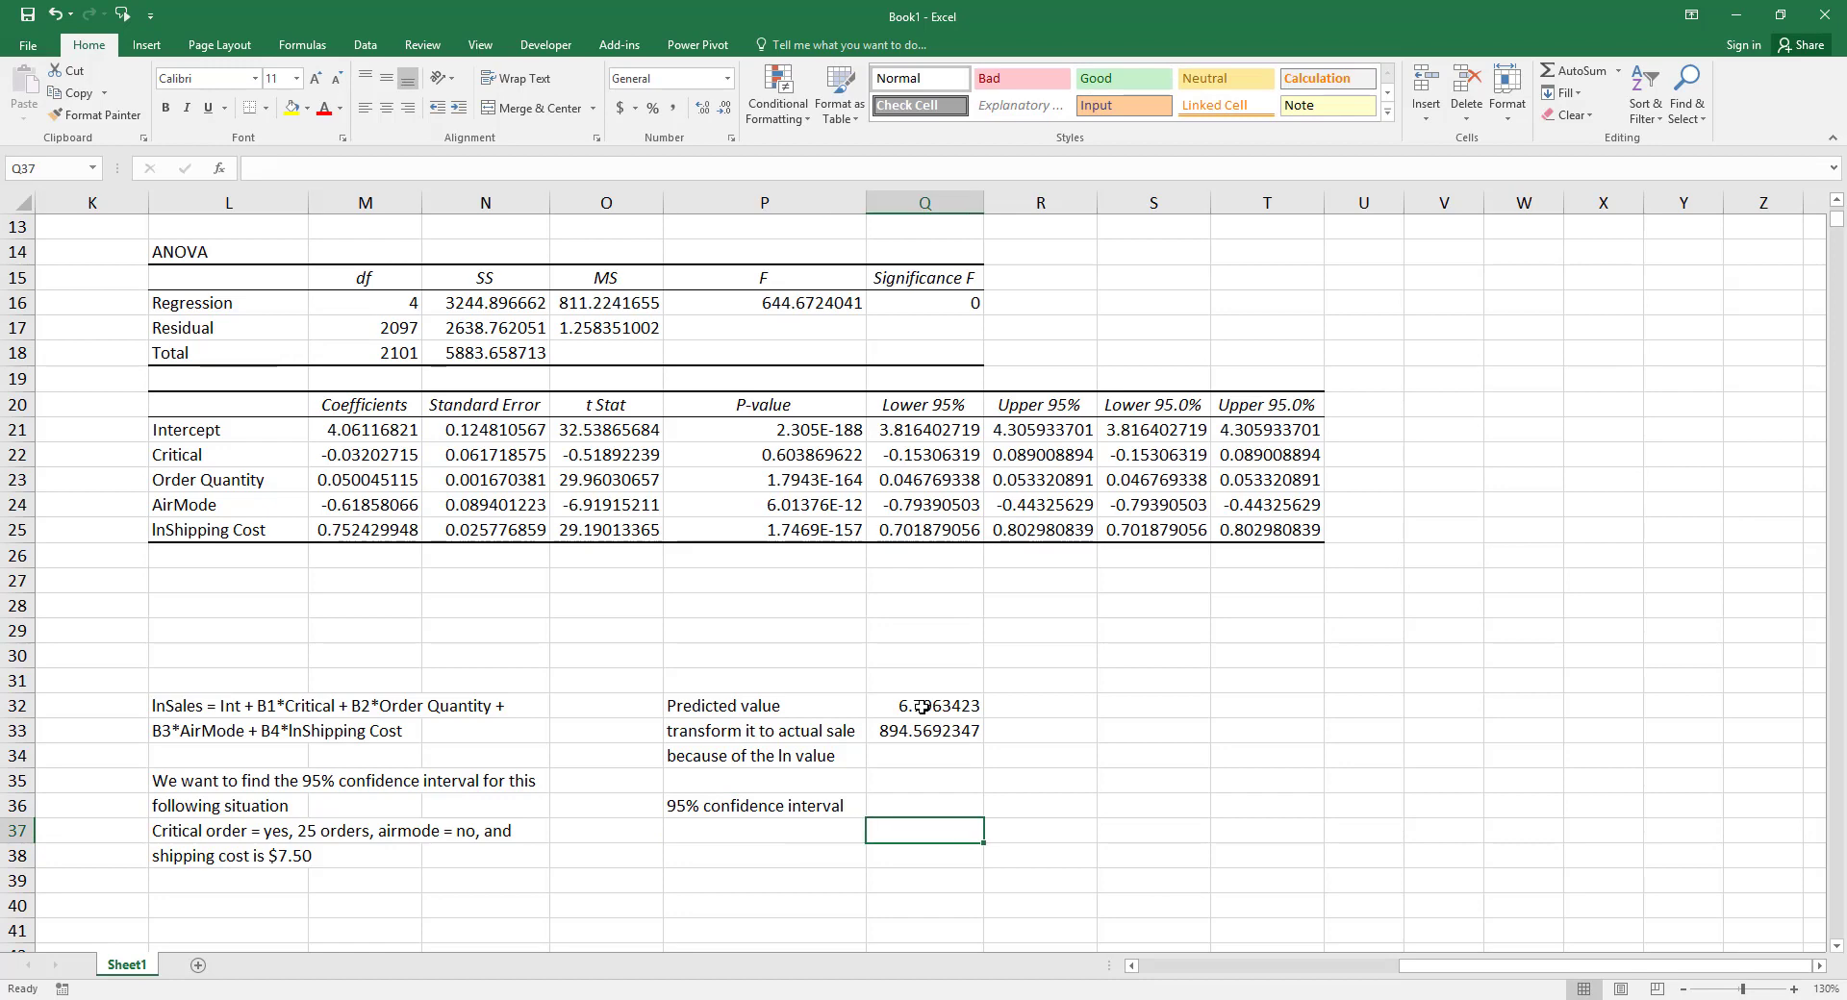
pyautogui.press('Up')
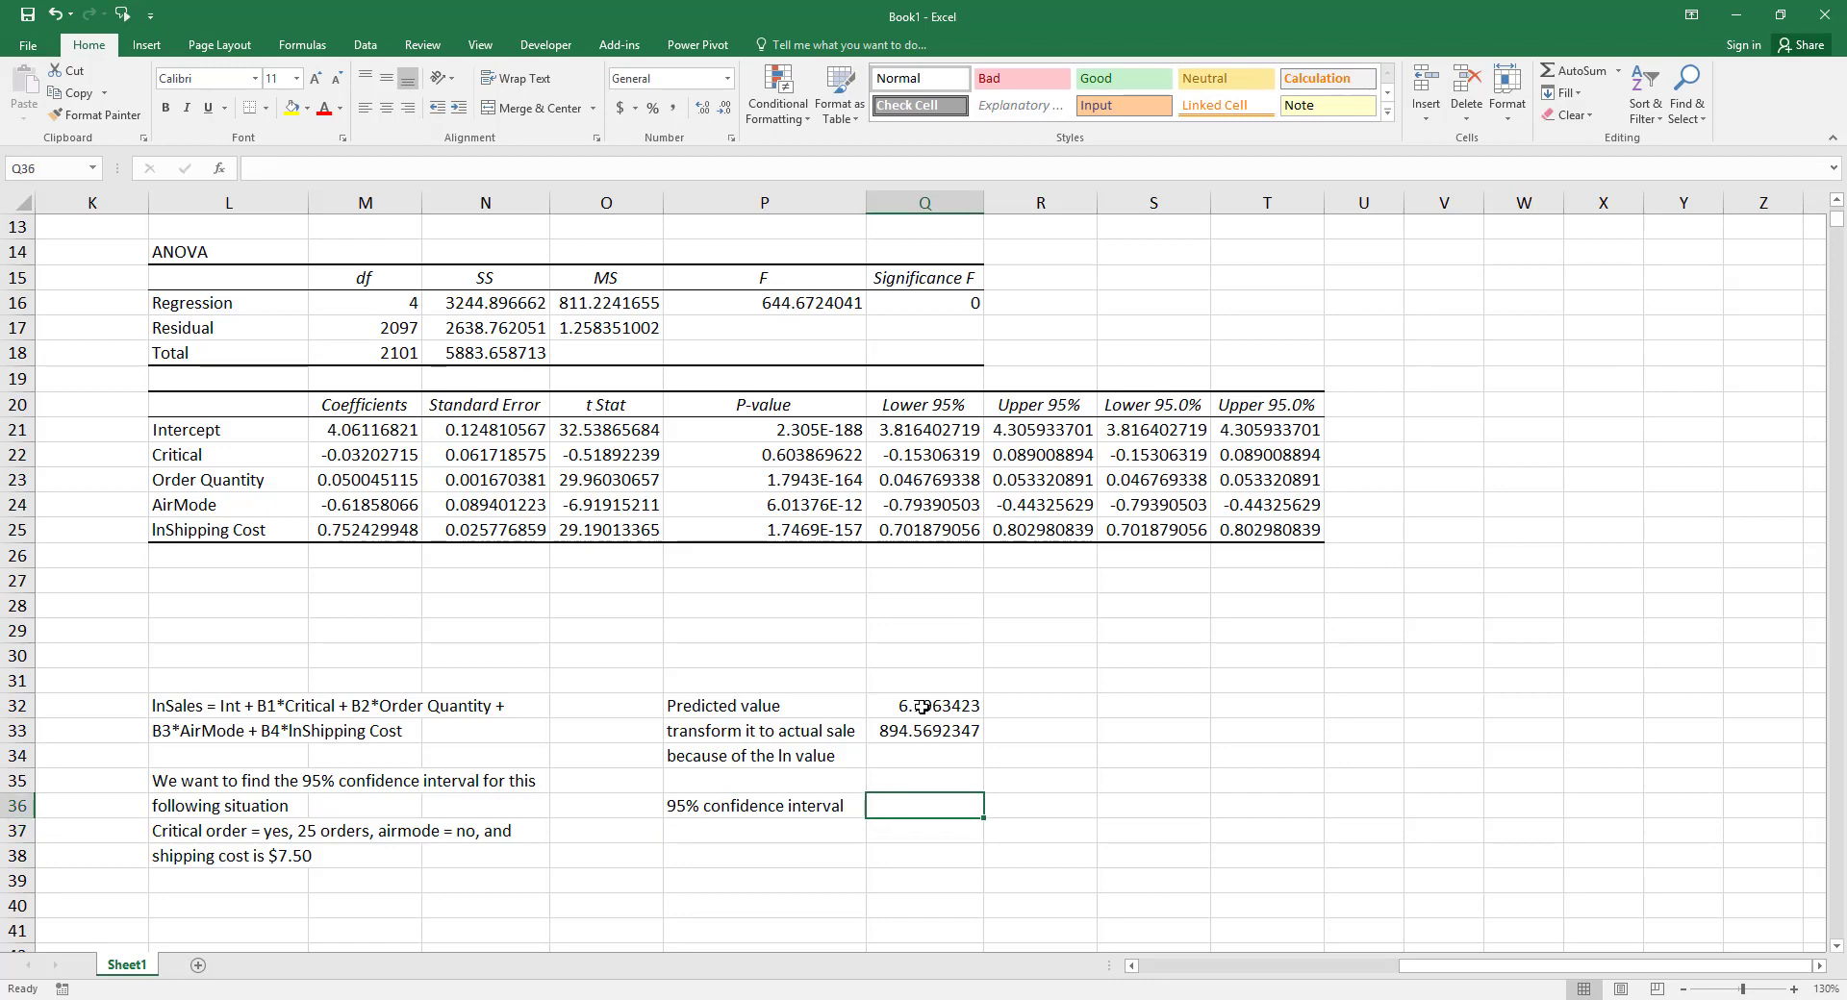
pyautogui.press('Left')
pyautogui.press('Down')
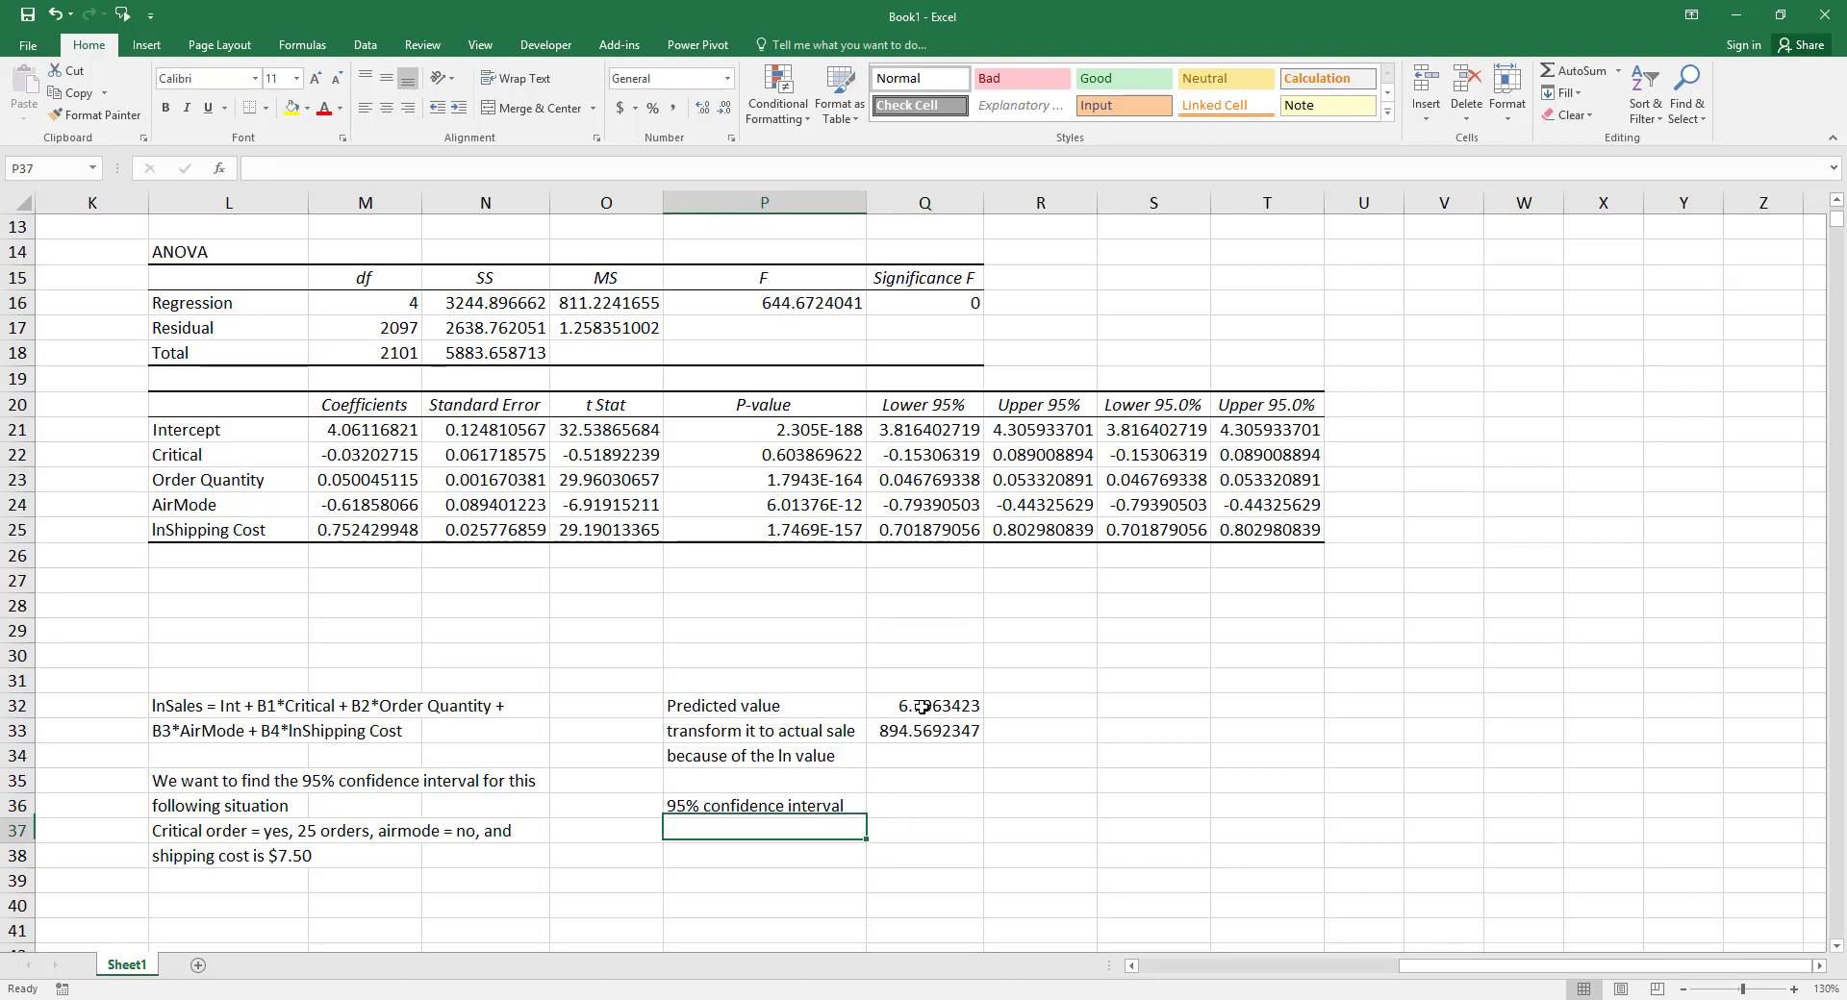
pyautogui.write('margin of ')
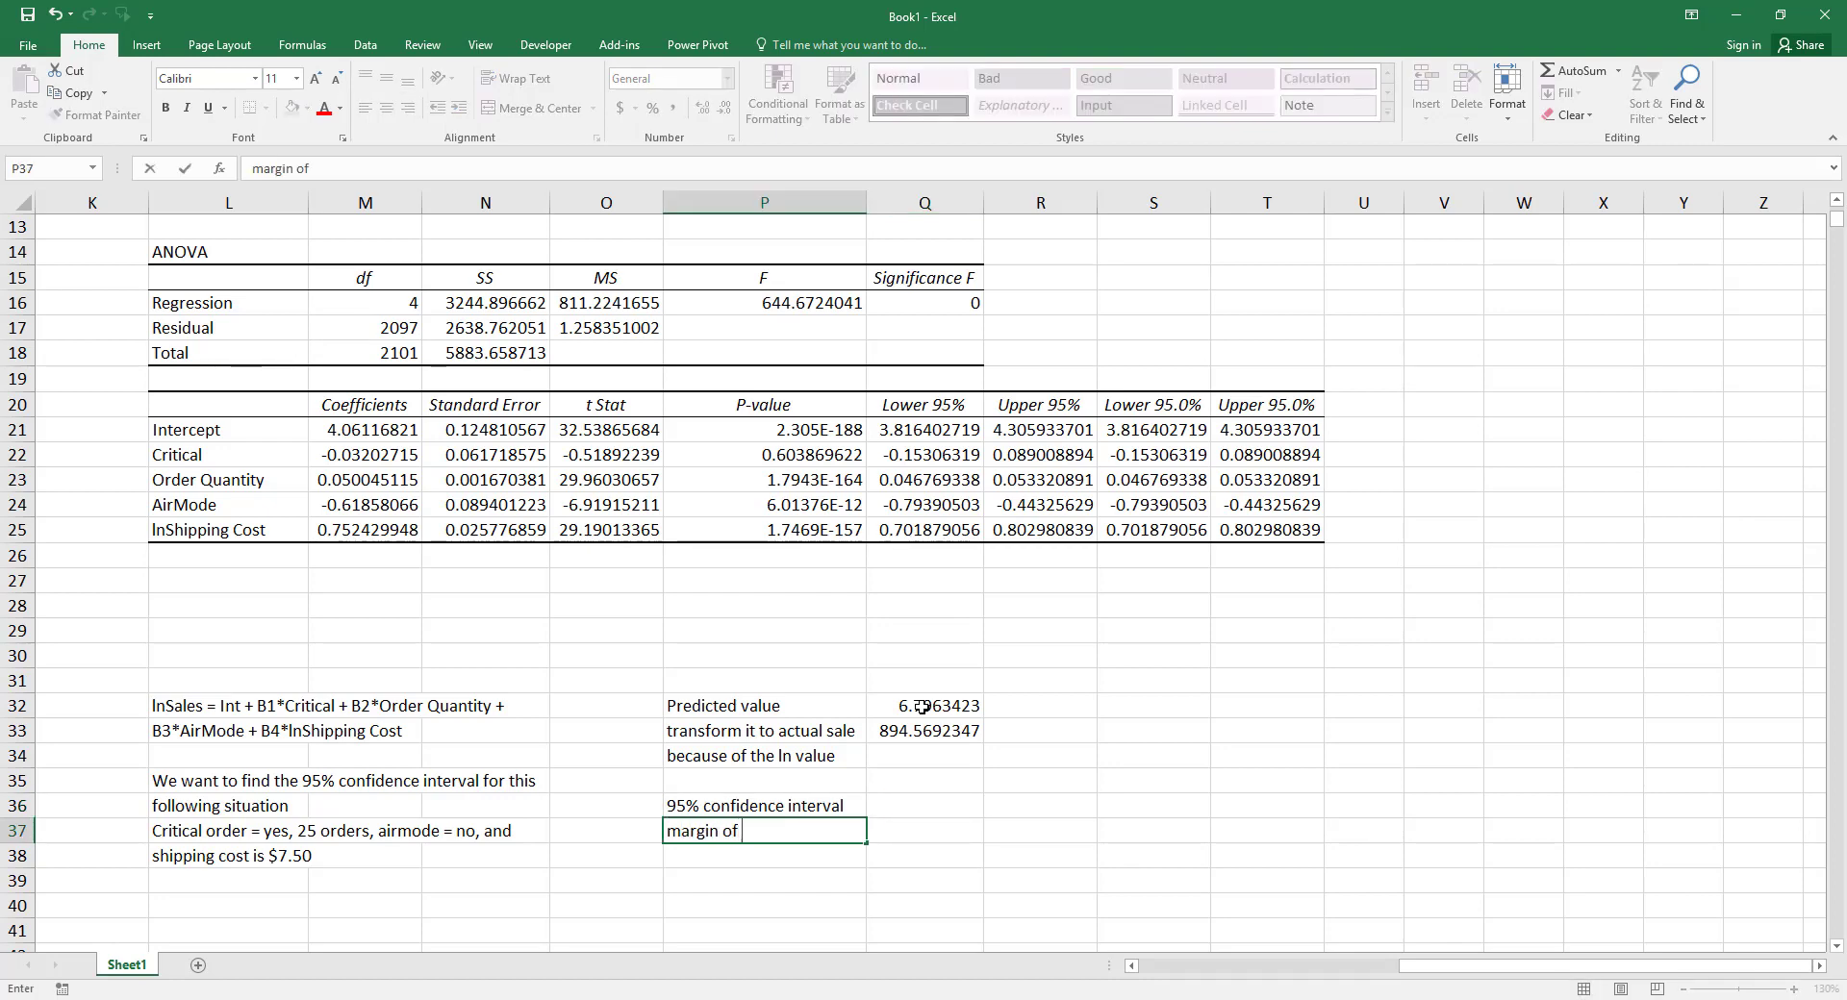
pyautogui.write('error')
pyautogui.press('Tab')
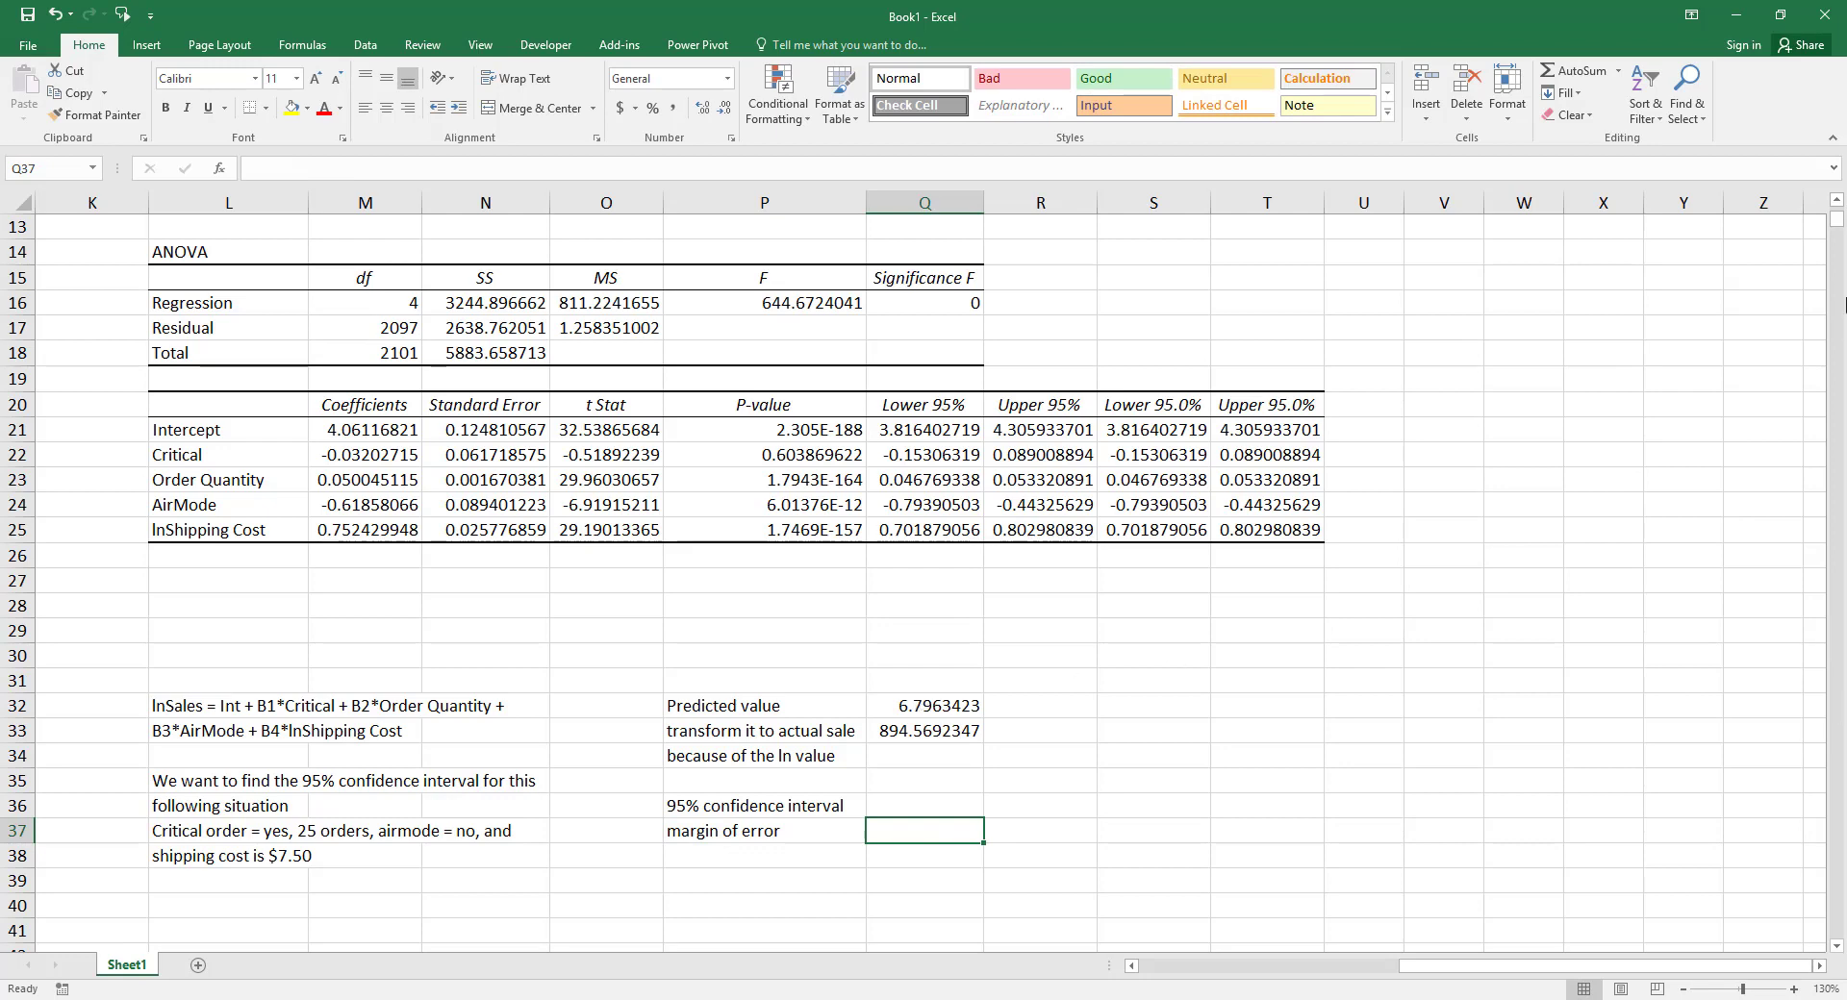
# - Enter =M11*T.INV(.05/2,M17) in Q37 using the standard error and residual df
pyautogui.click(1837, 202)
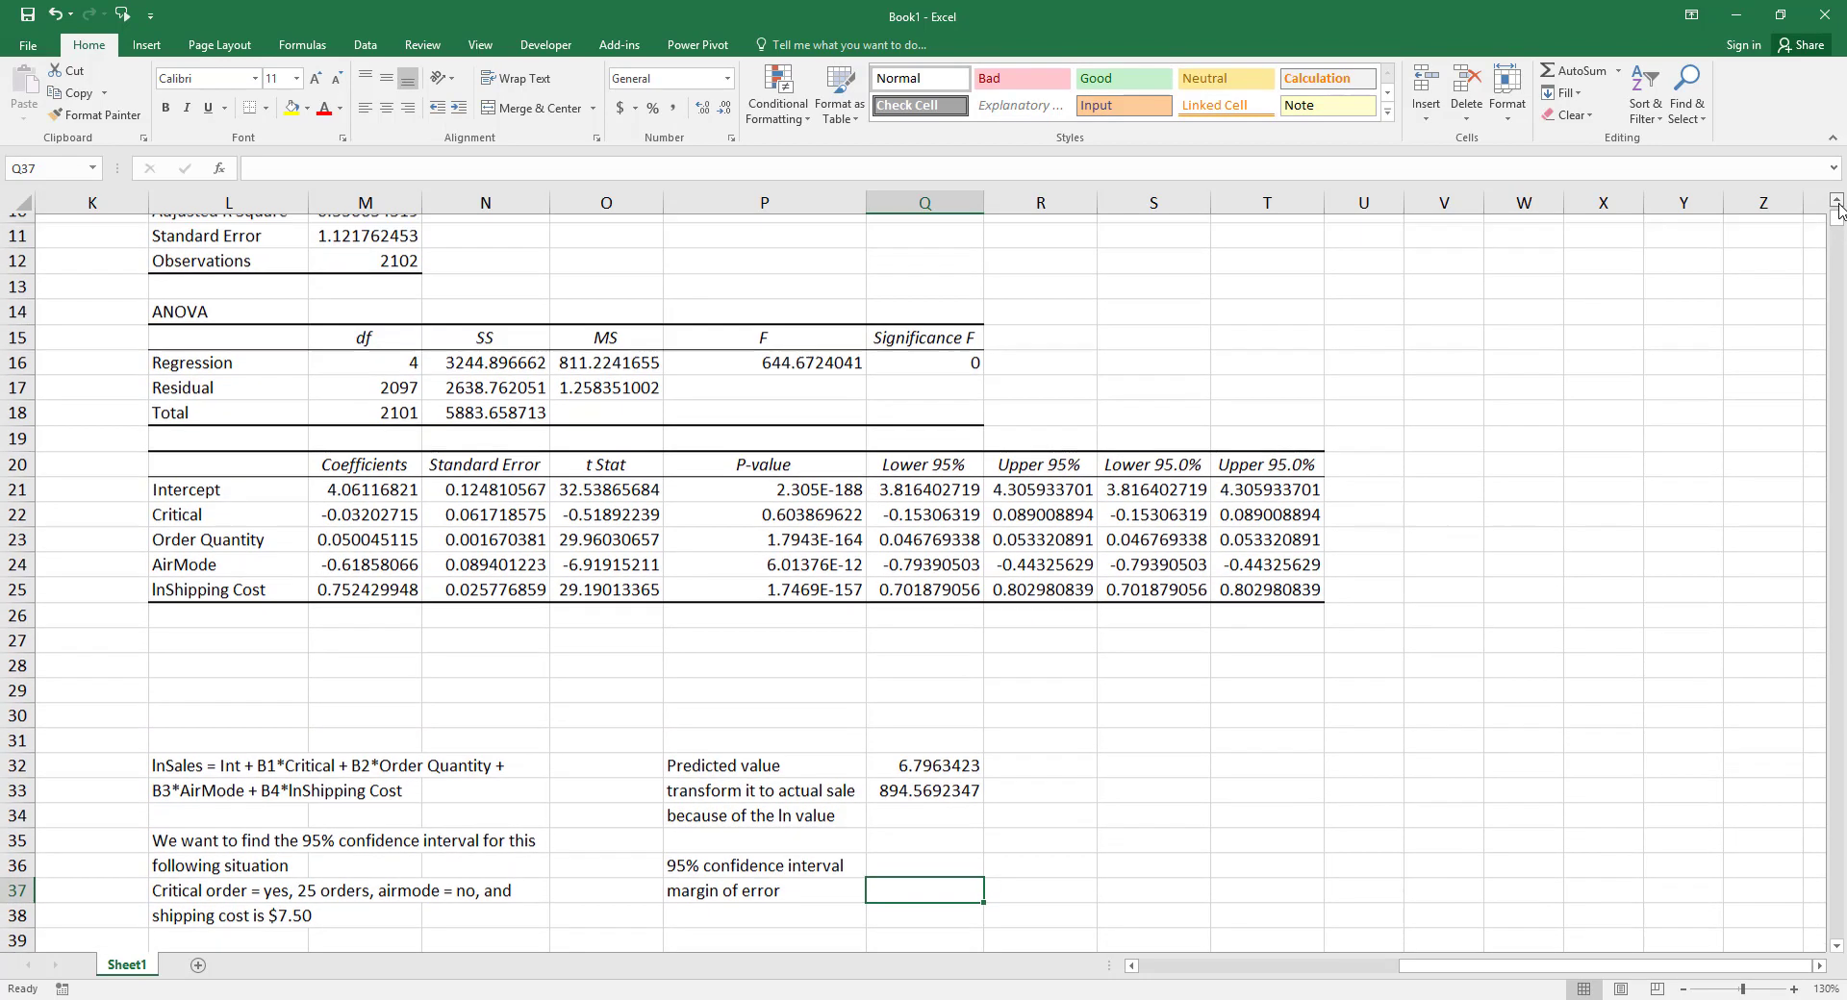
pyautogui.write('=')
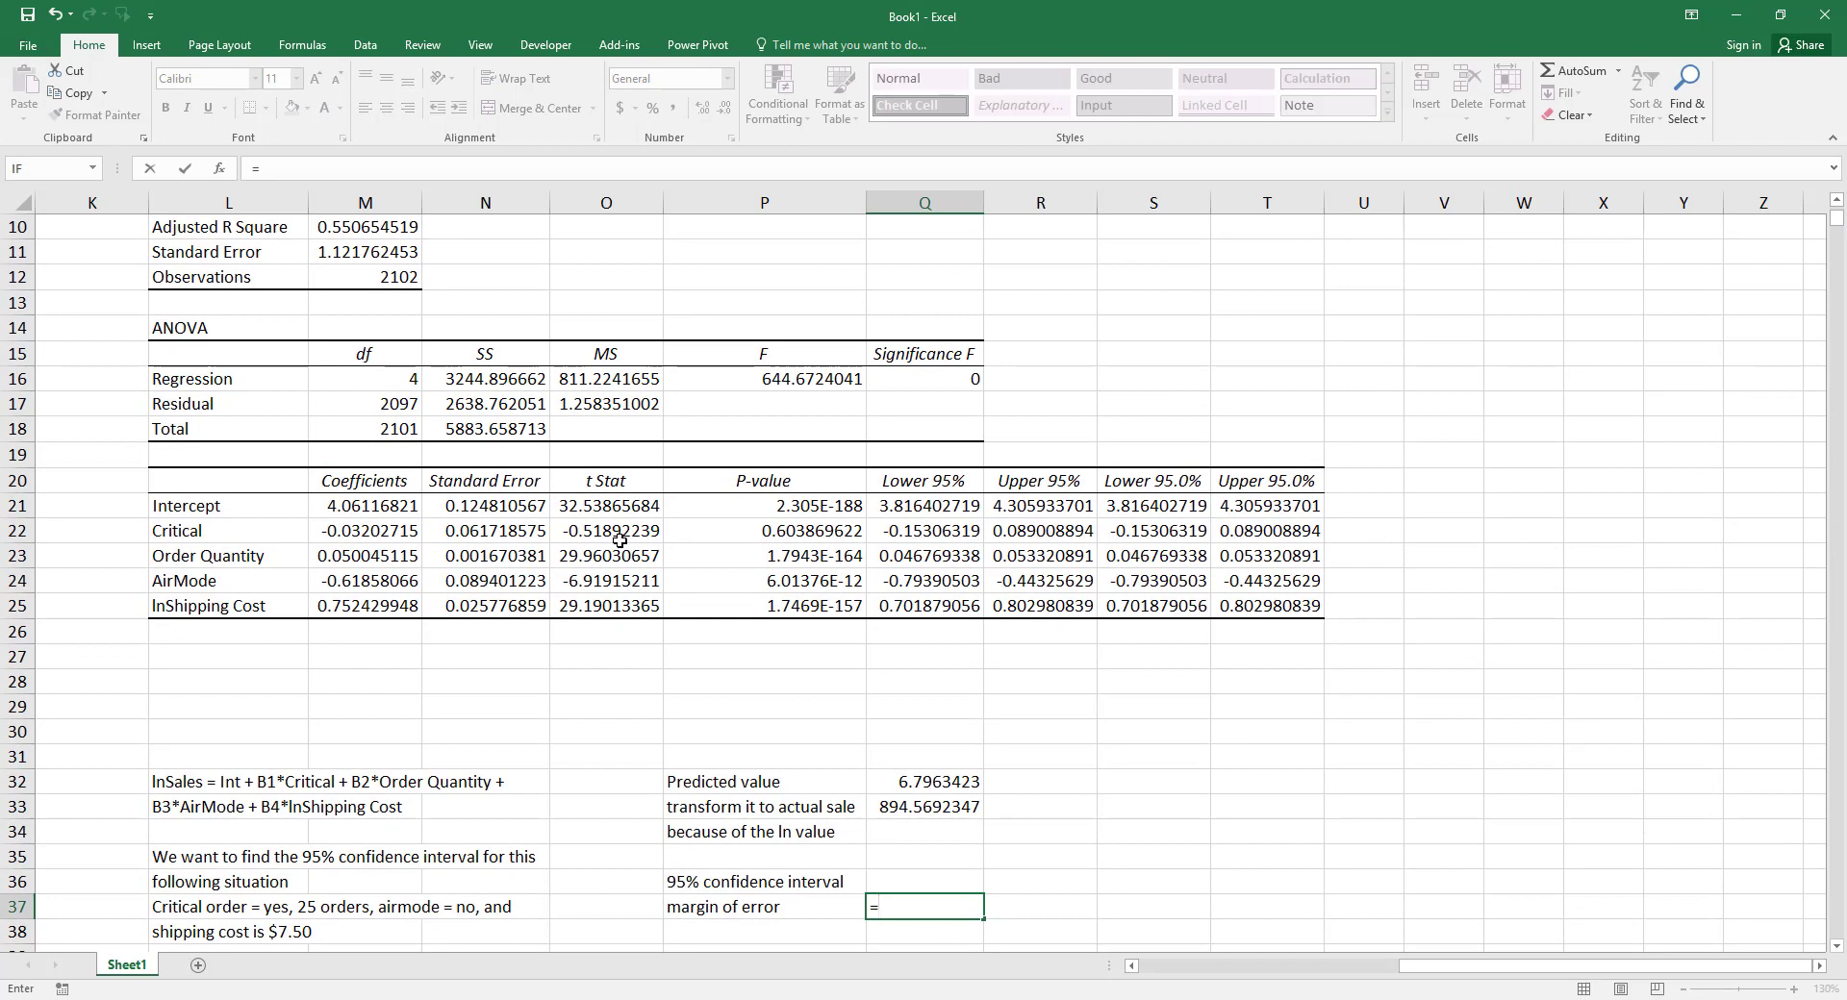
pyautogui.click(380, 252)
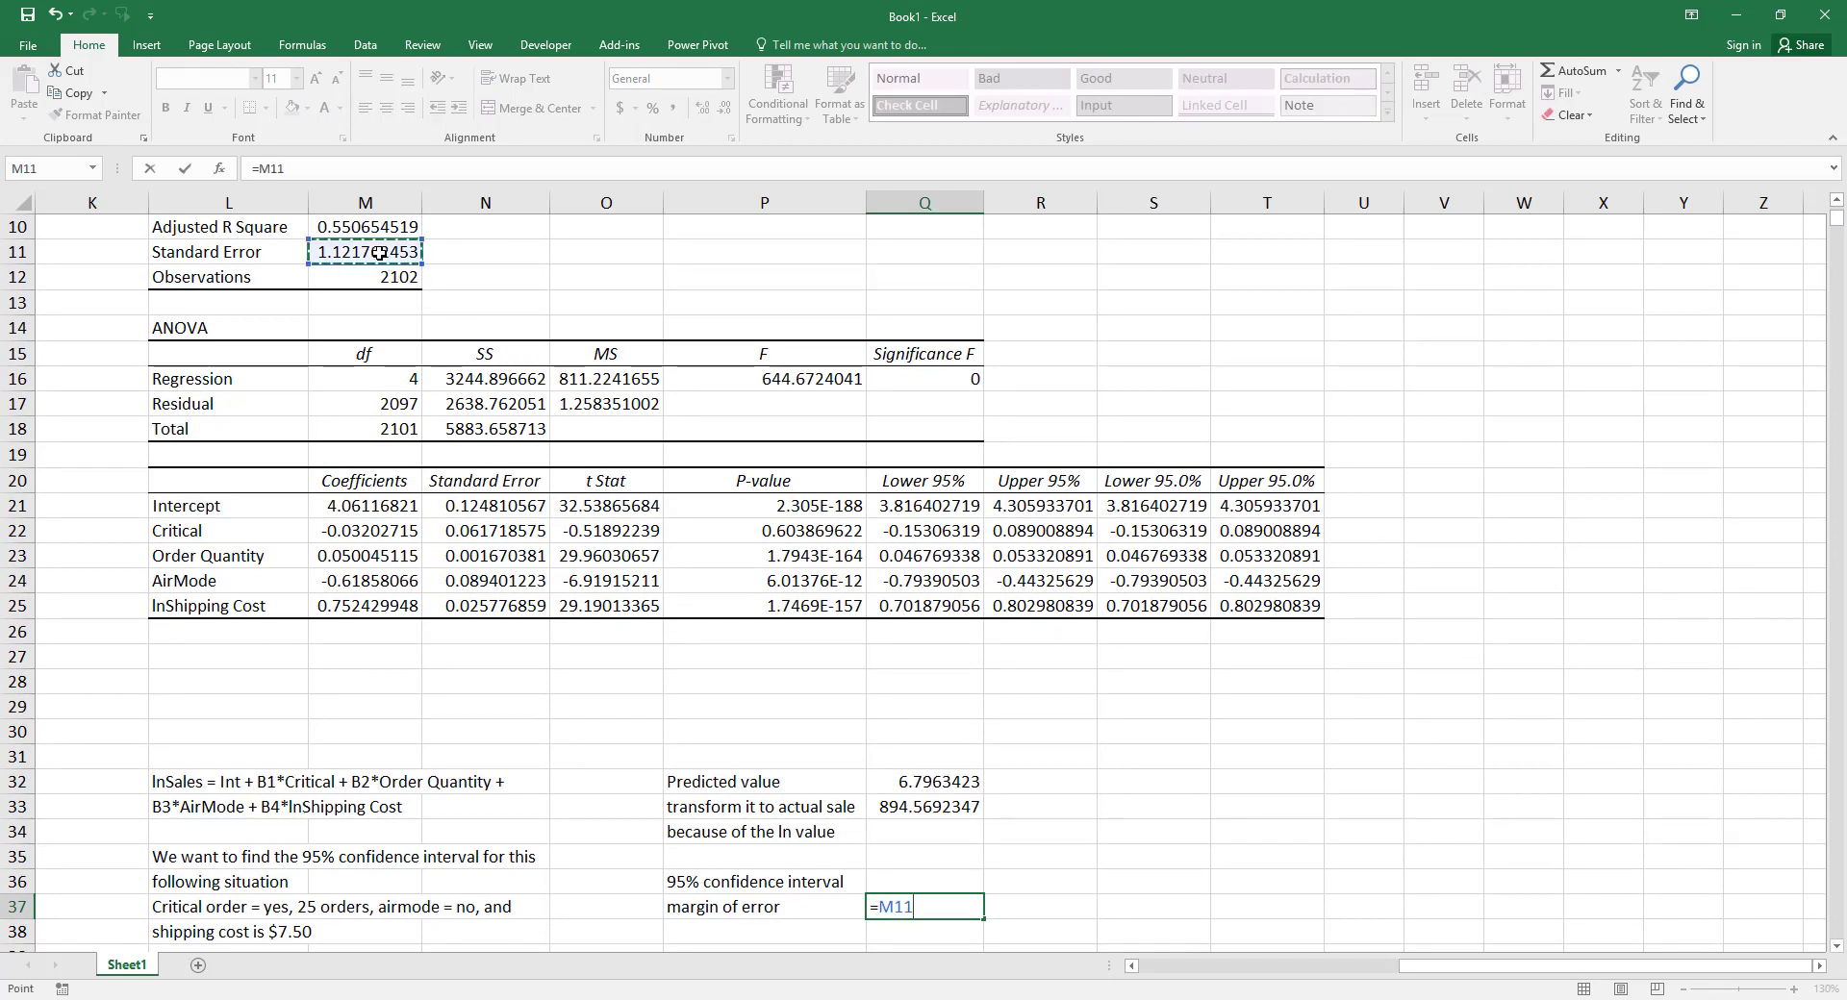
pyautogui.write('*')
pyautogui.write('t')
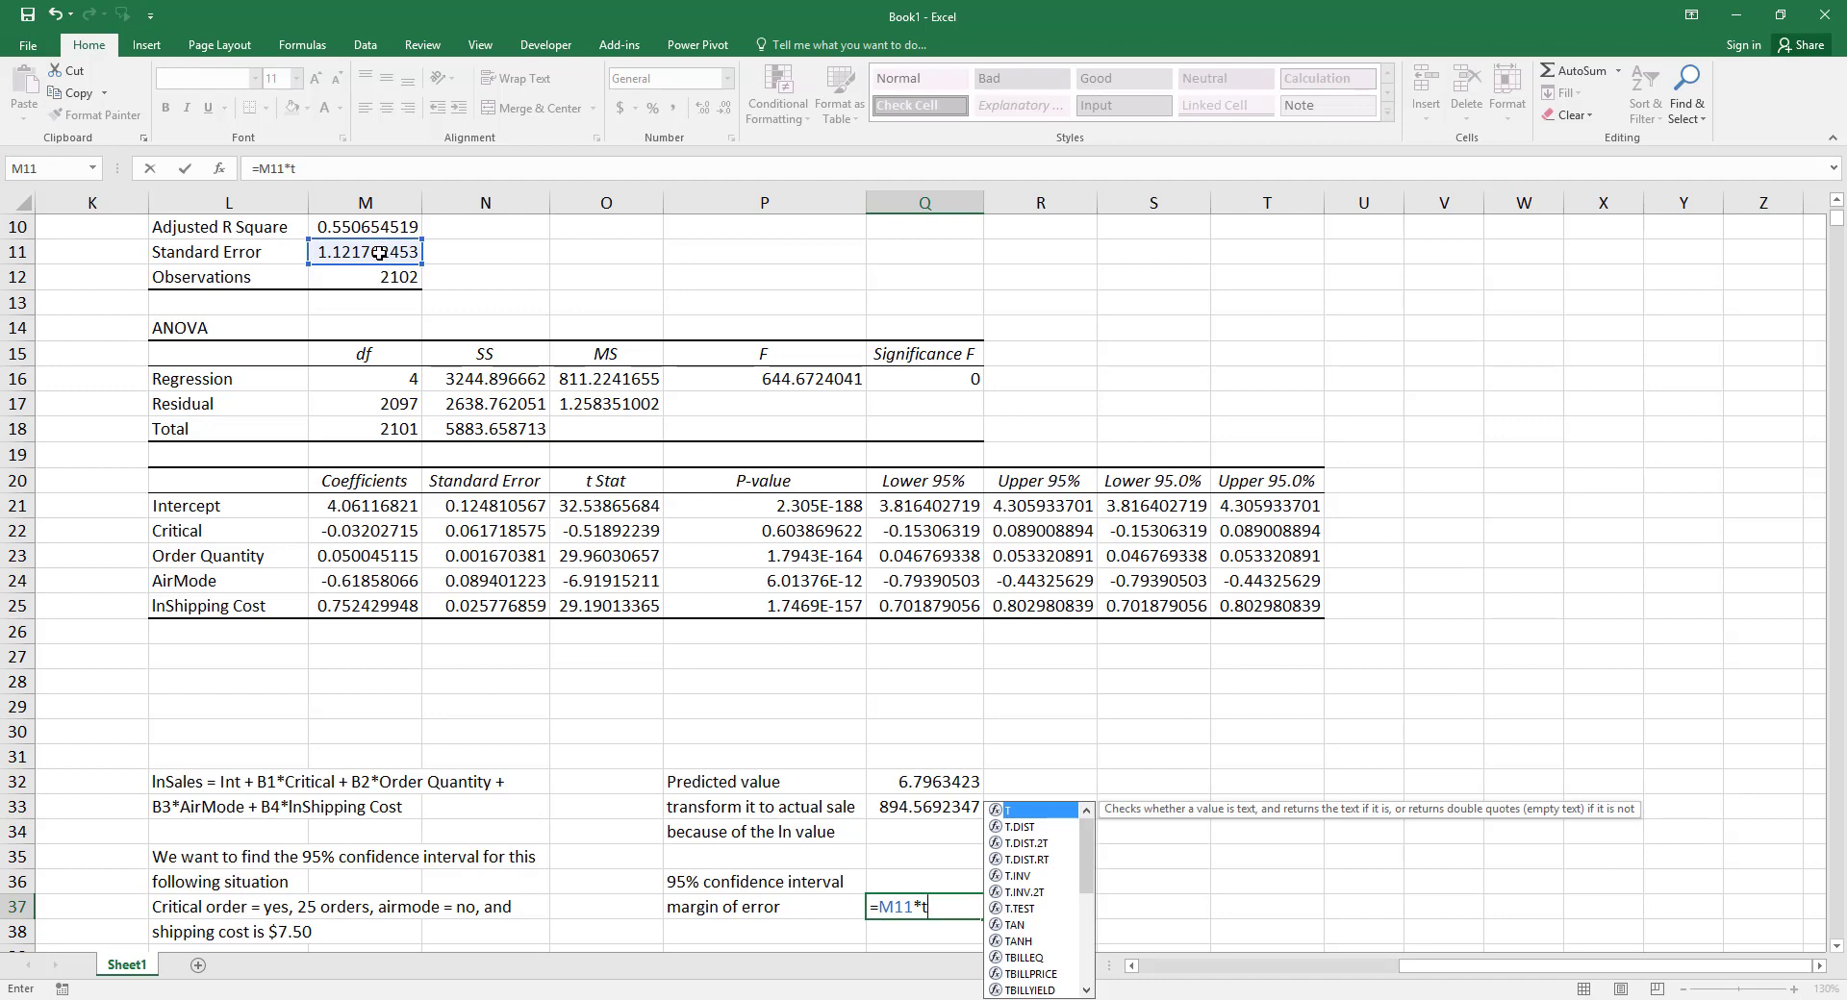
pyautogui.write('.in')
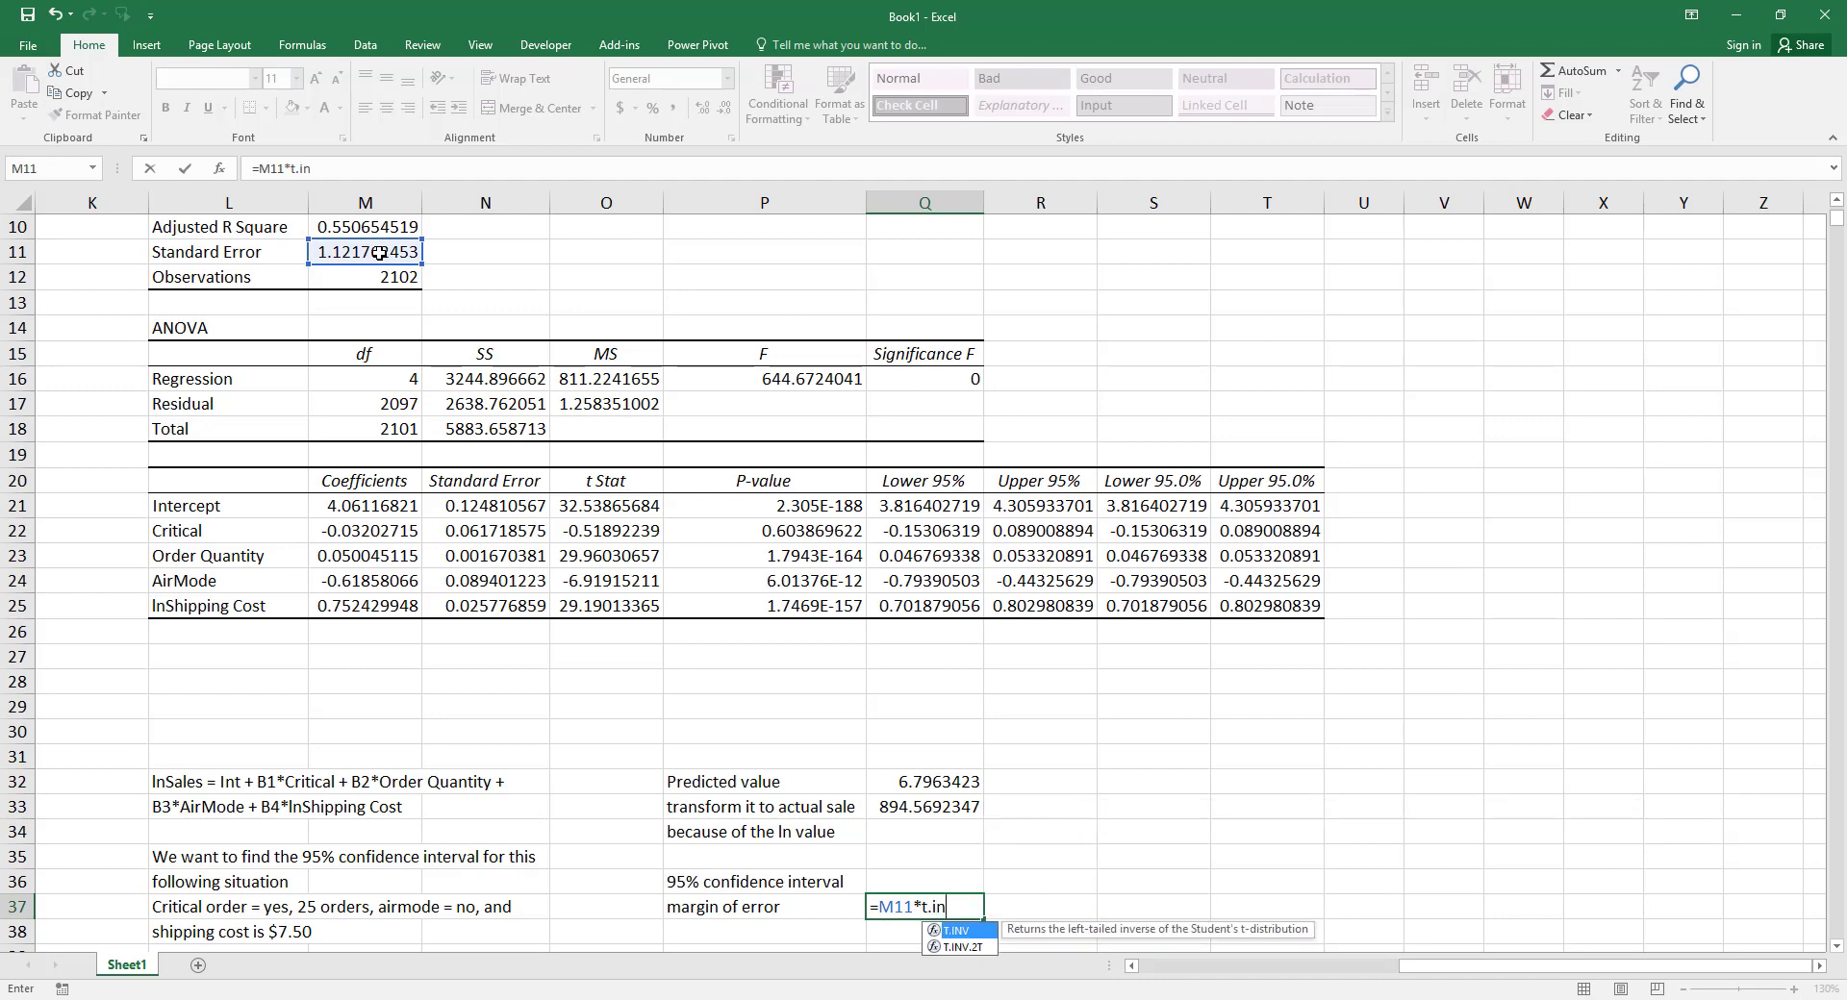
pyautogui.press('Tab')
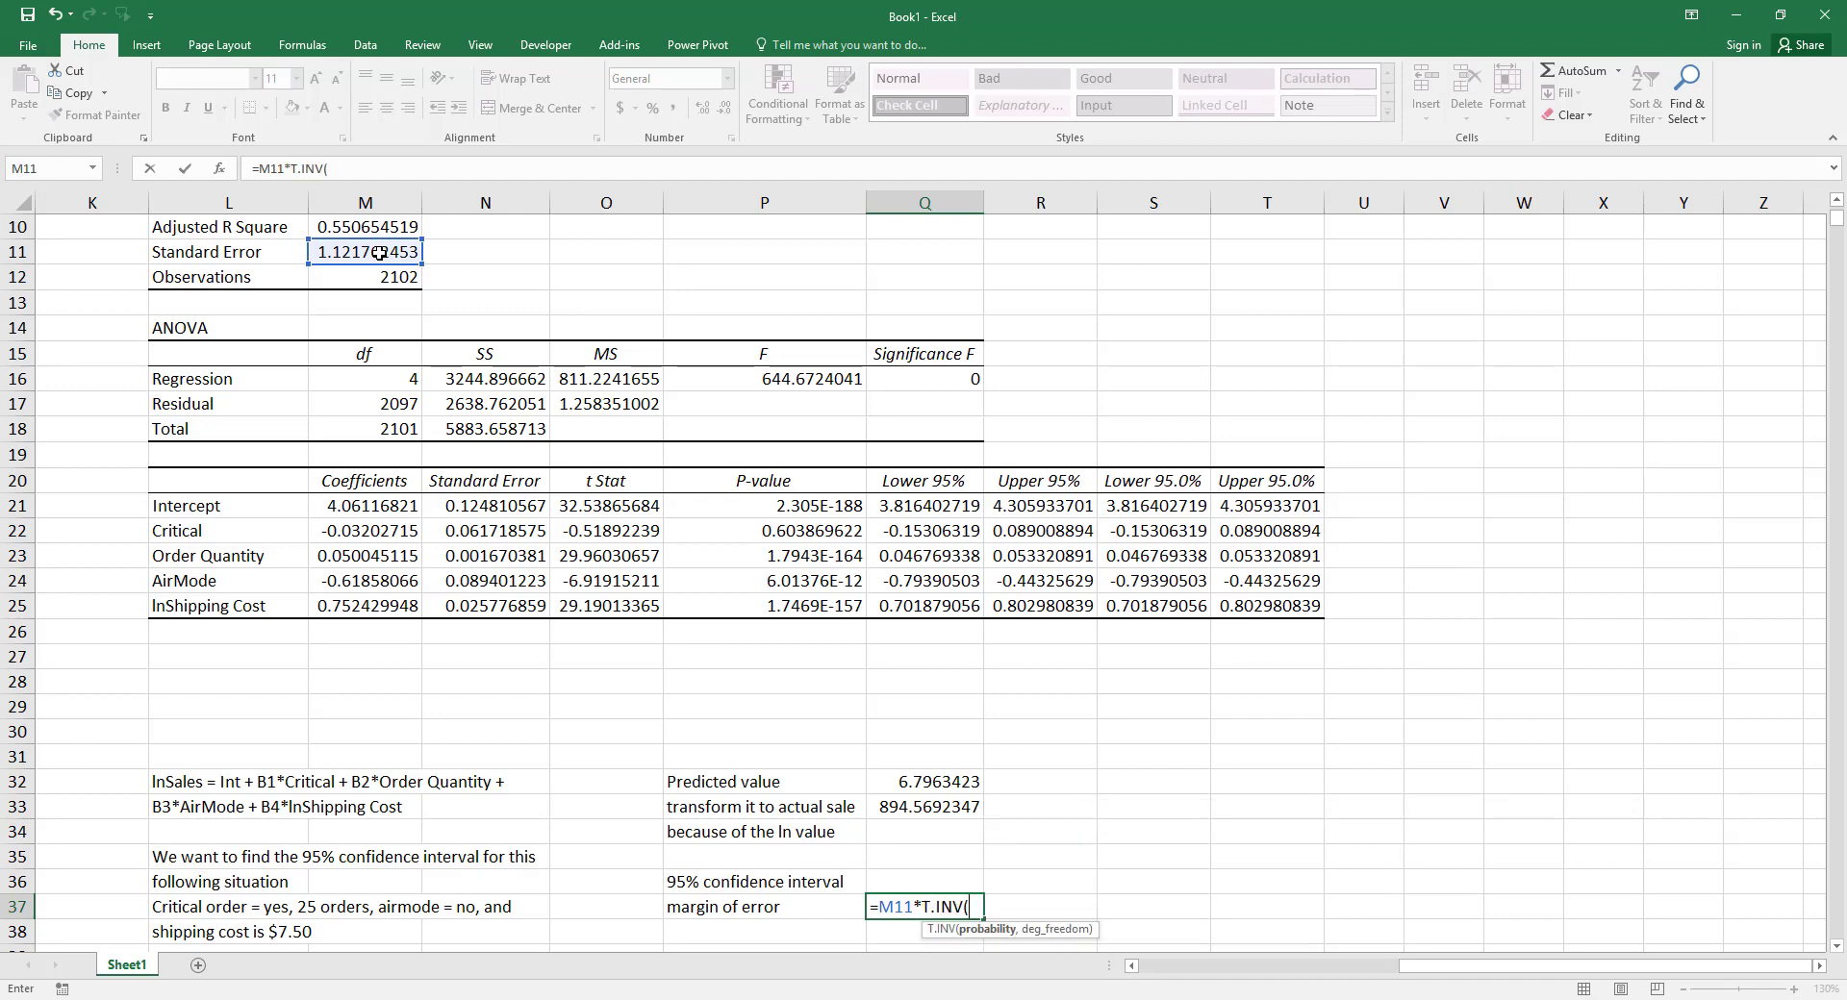
pyautogui.write('0.05/2')
pyautogui.write(',')
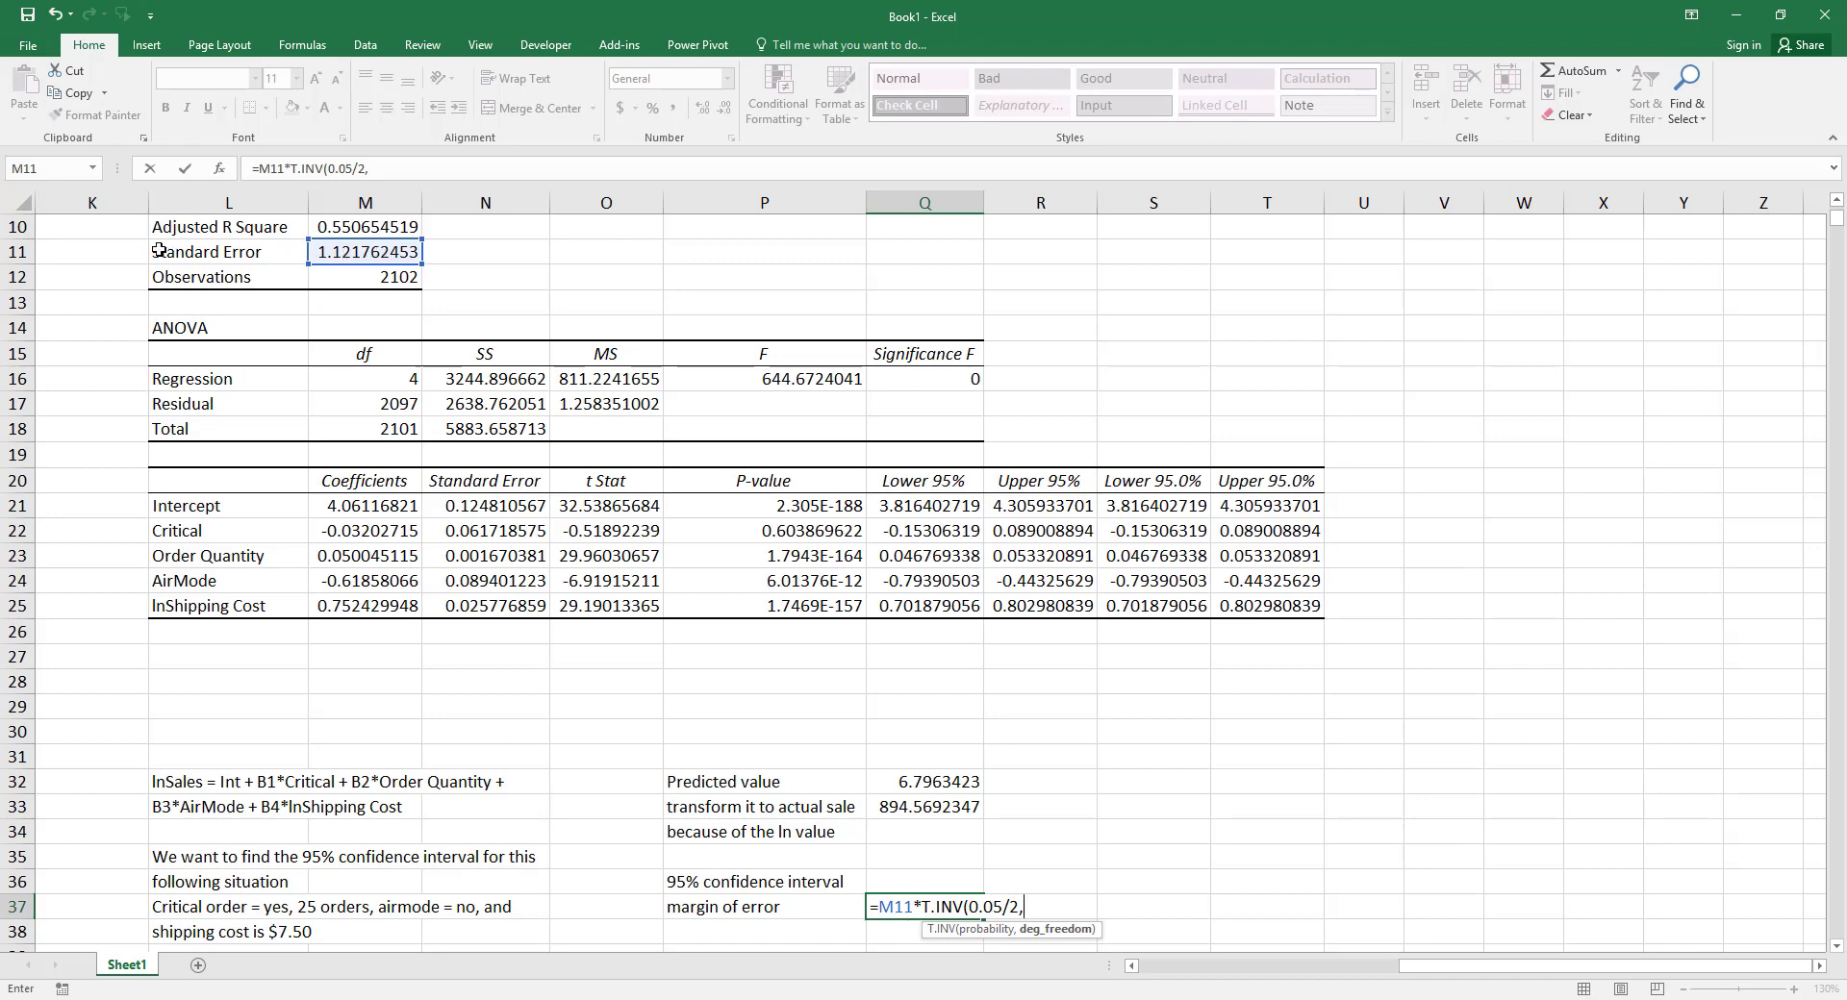
pyautogui.click(398, 406)
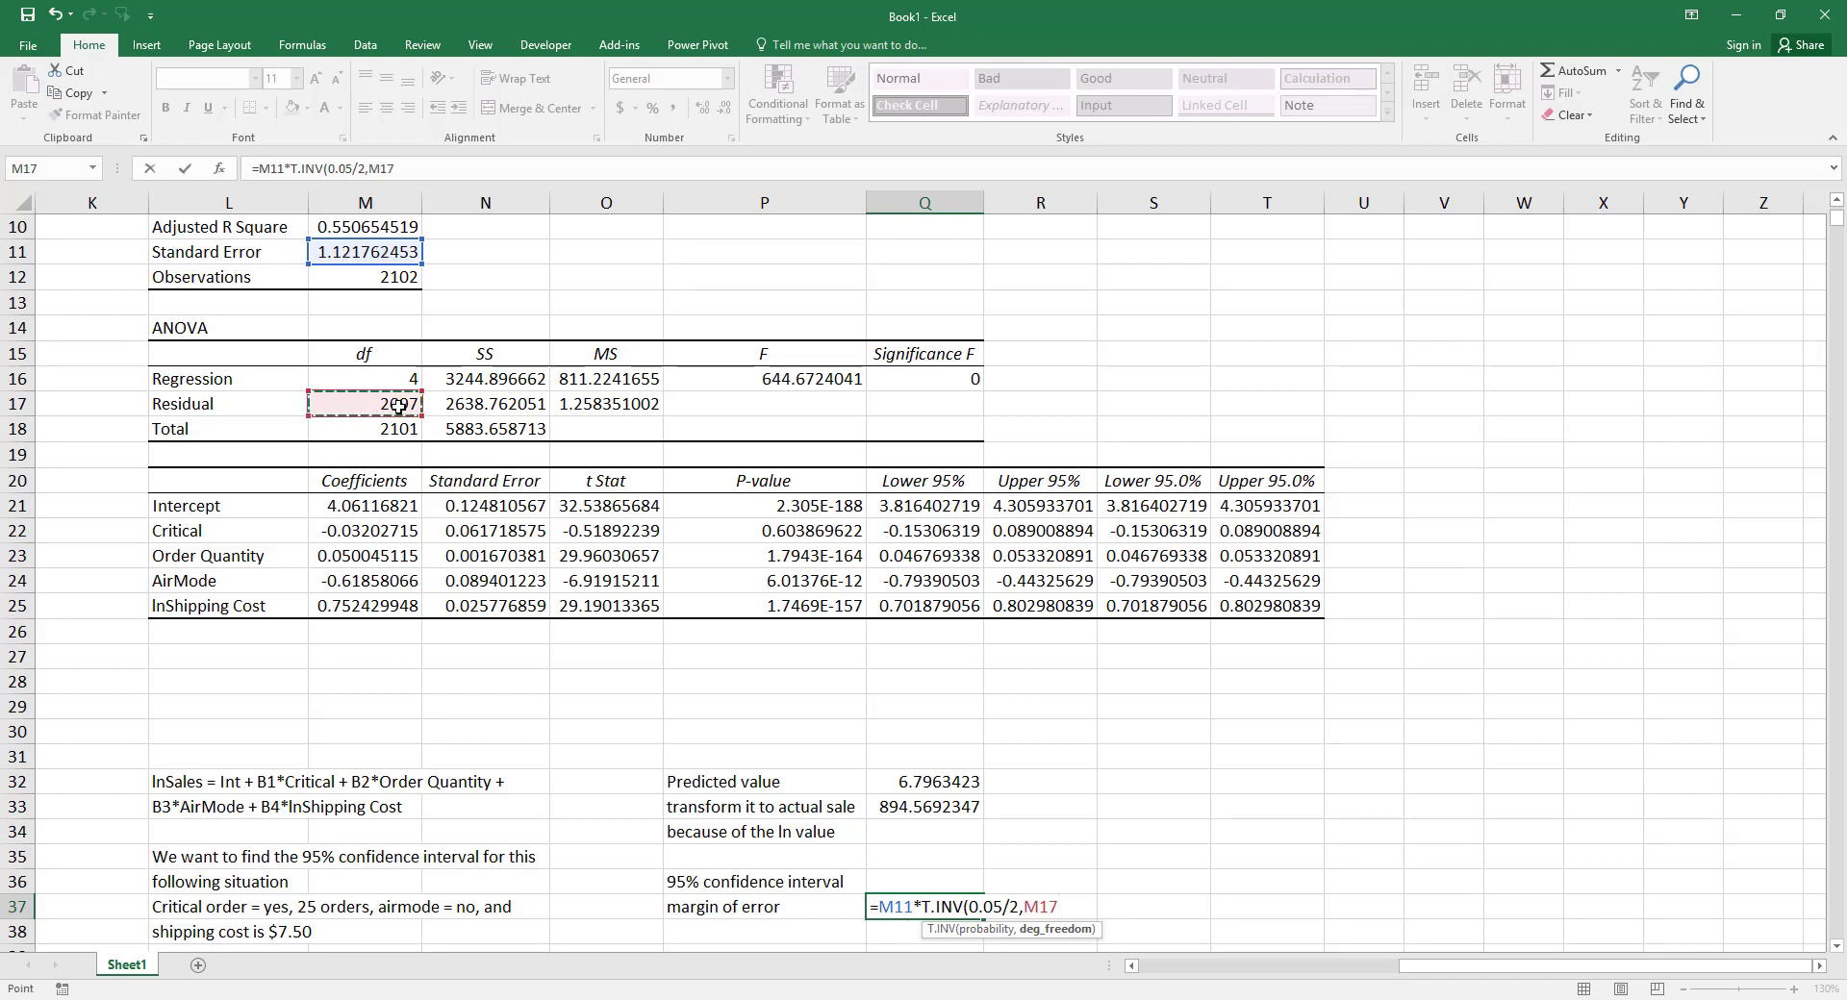
pyautogui.write(')')
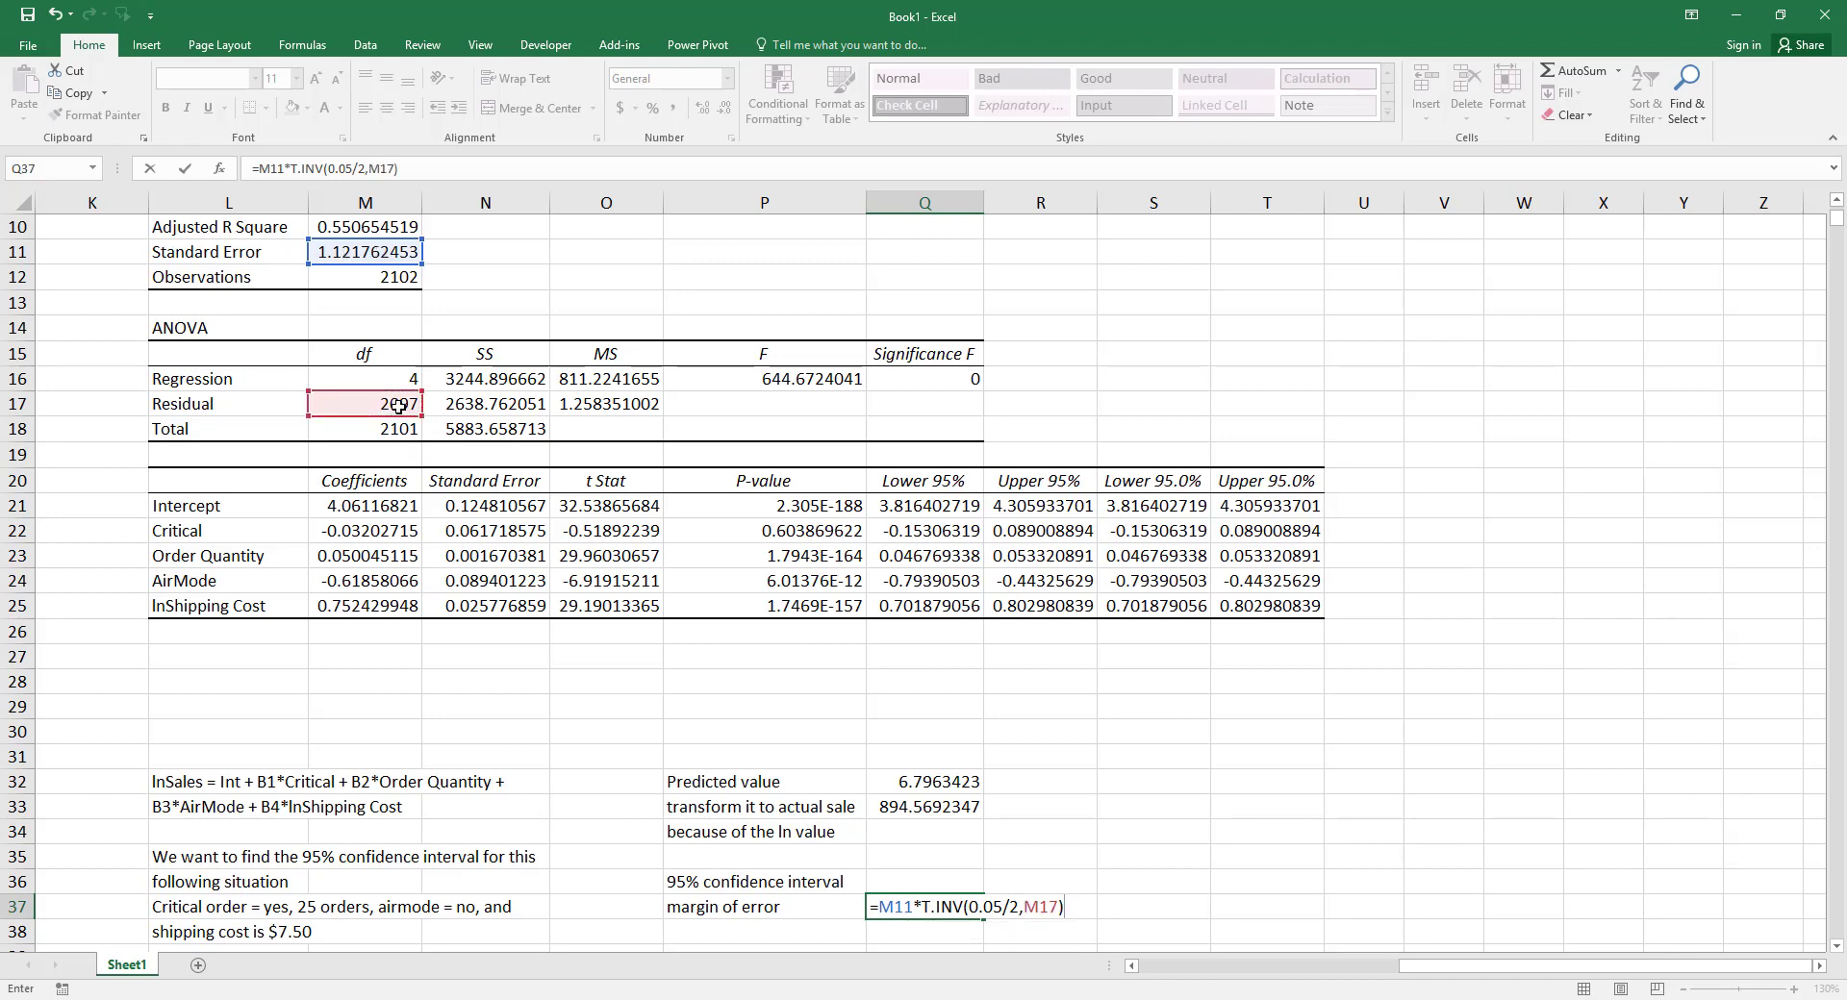
pyautogui.press('Return')
# - Wrap the margin formula in ABS so Q37 shows 2.199883743
pyautogui.press('Up')
pyautogui.press('F2')
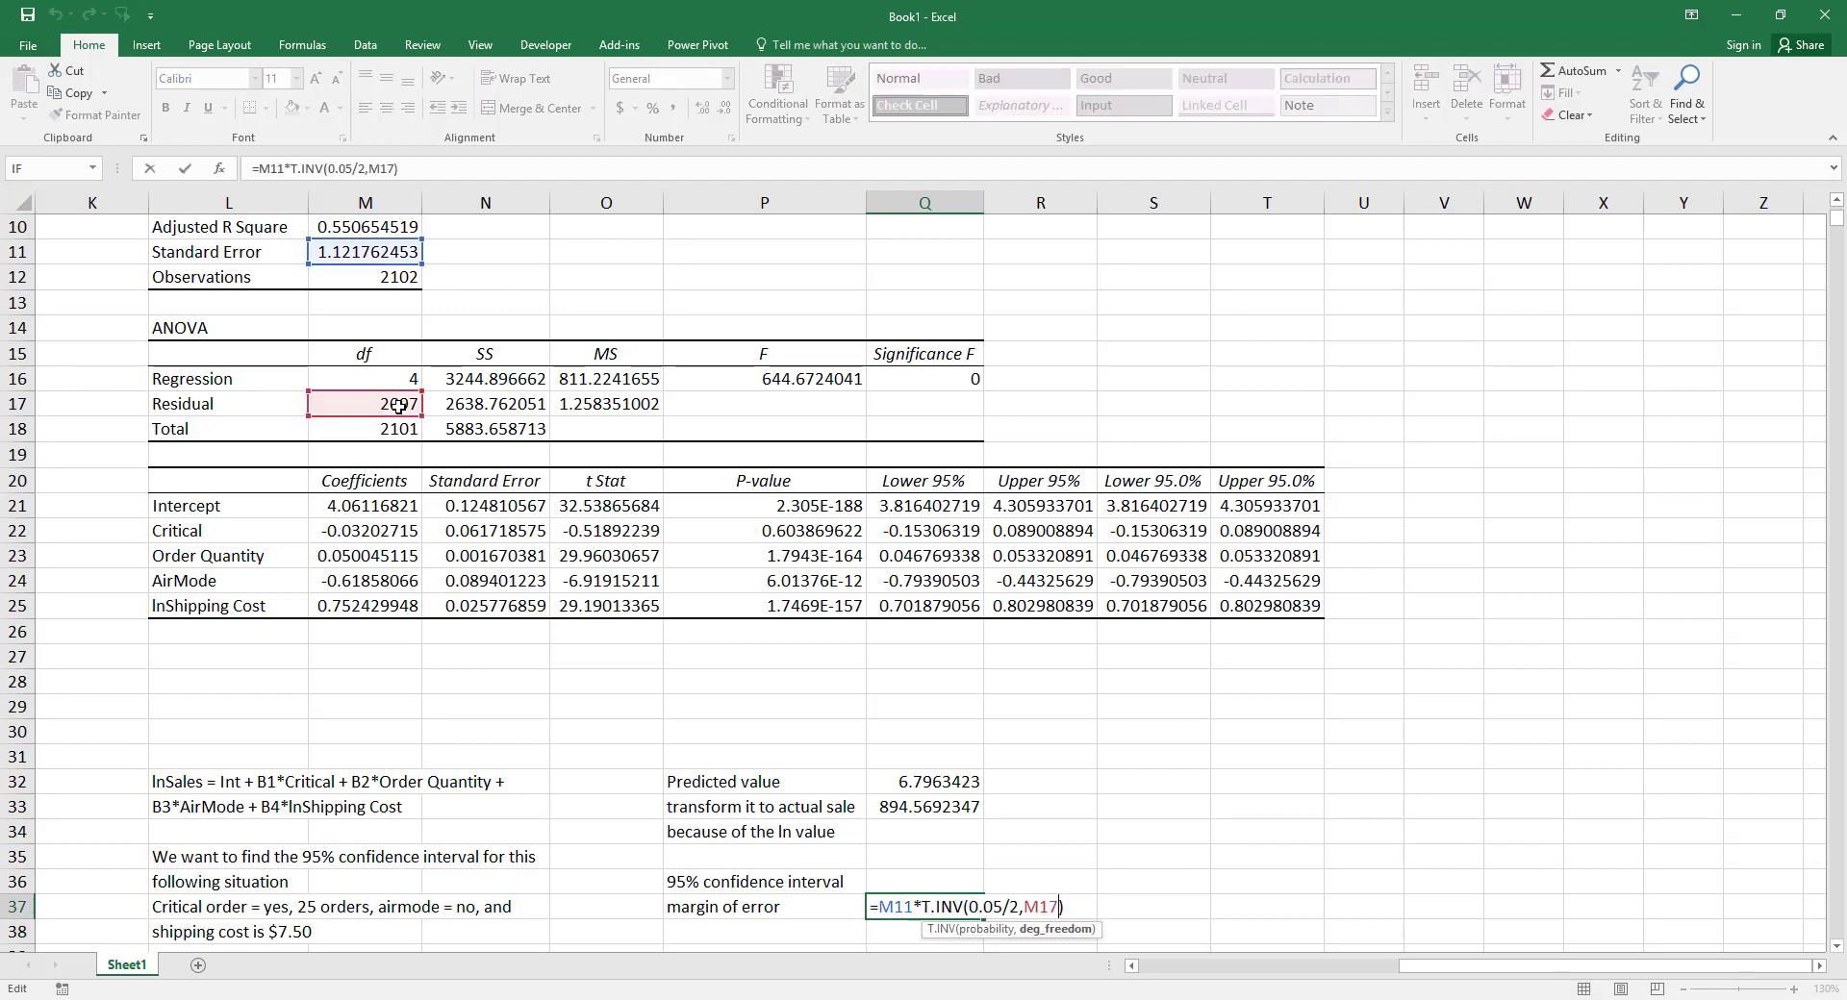
pyautogui.press('Left')
pyautogui.press('Left')
pyautogui.press('Left')
pyautogui.press('Left')
pyautogui.press('Left')
pyautogui.press('Left')
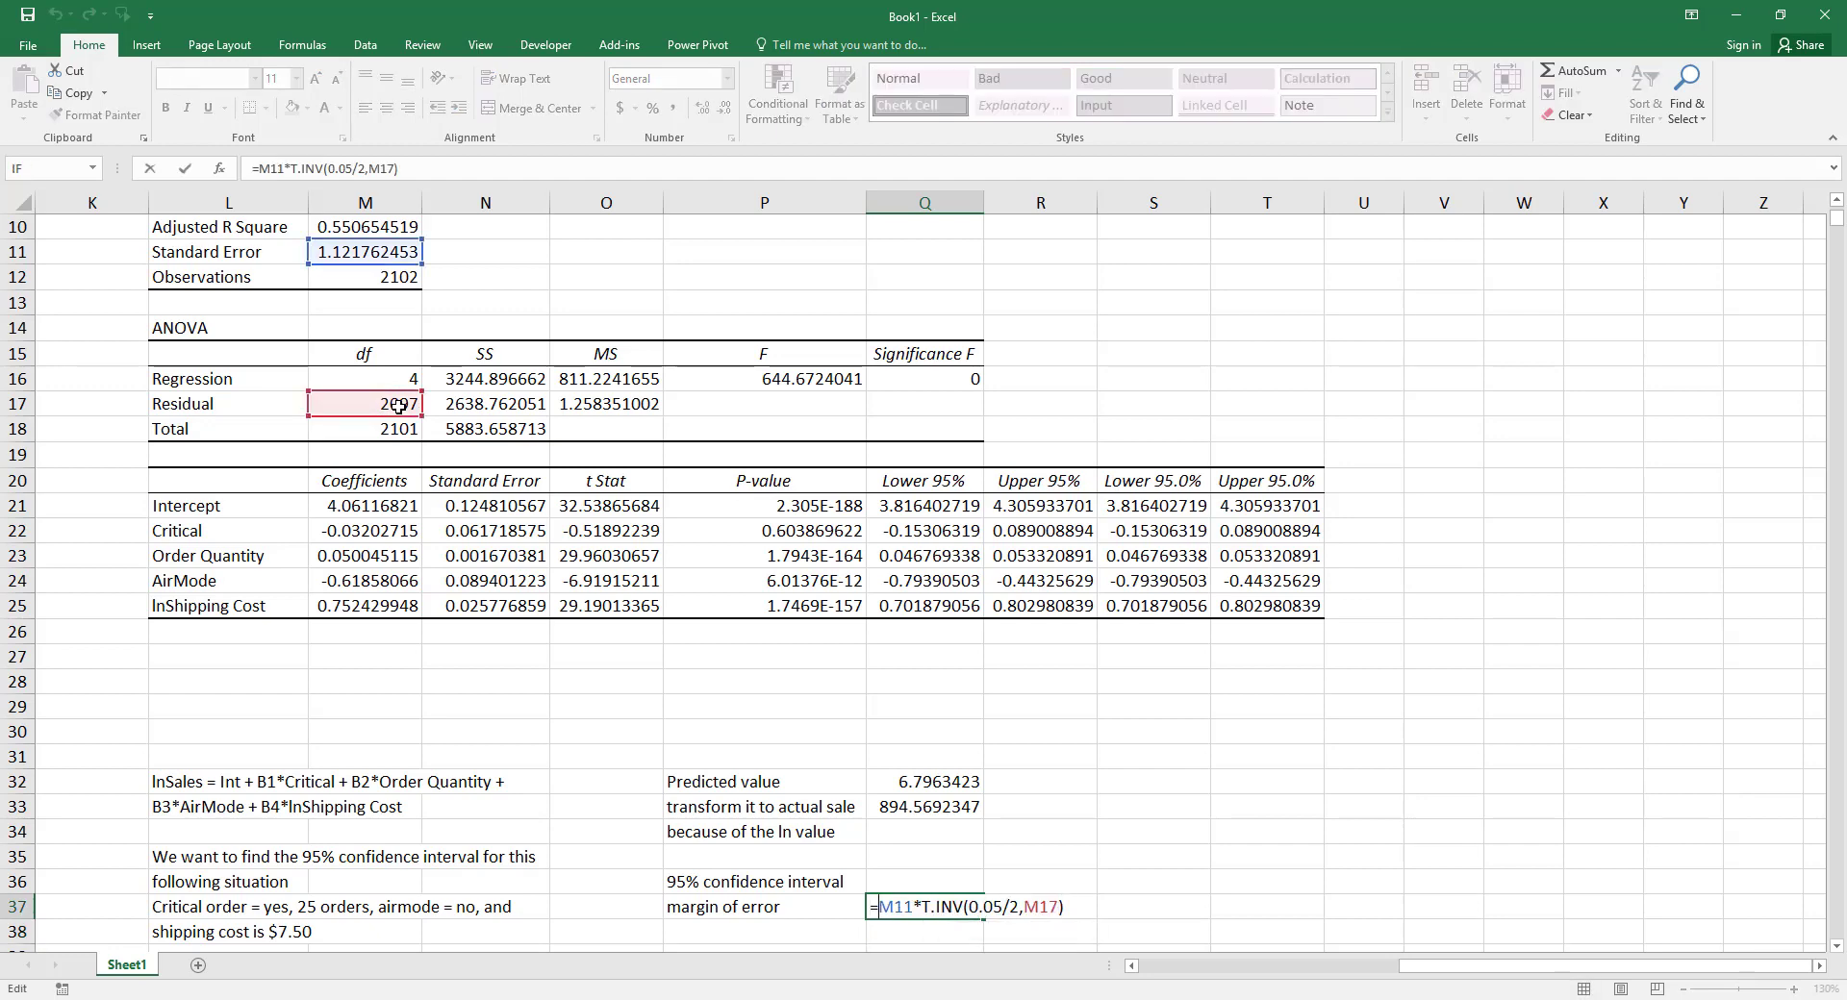
pyautogui.write('abs(')
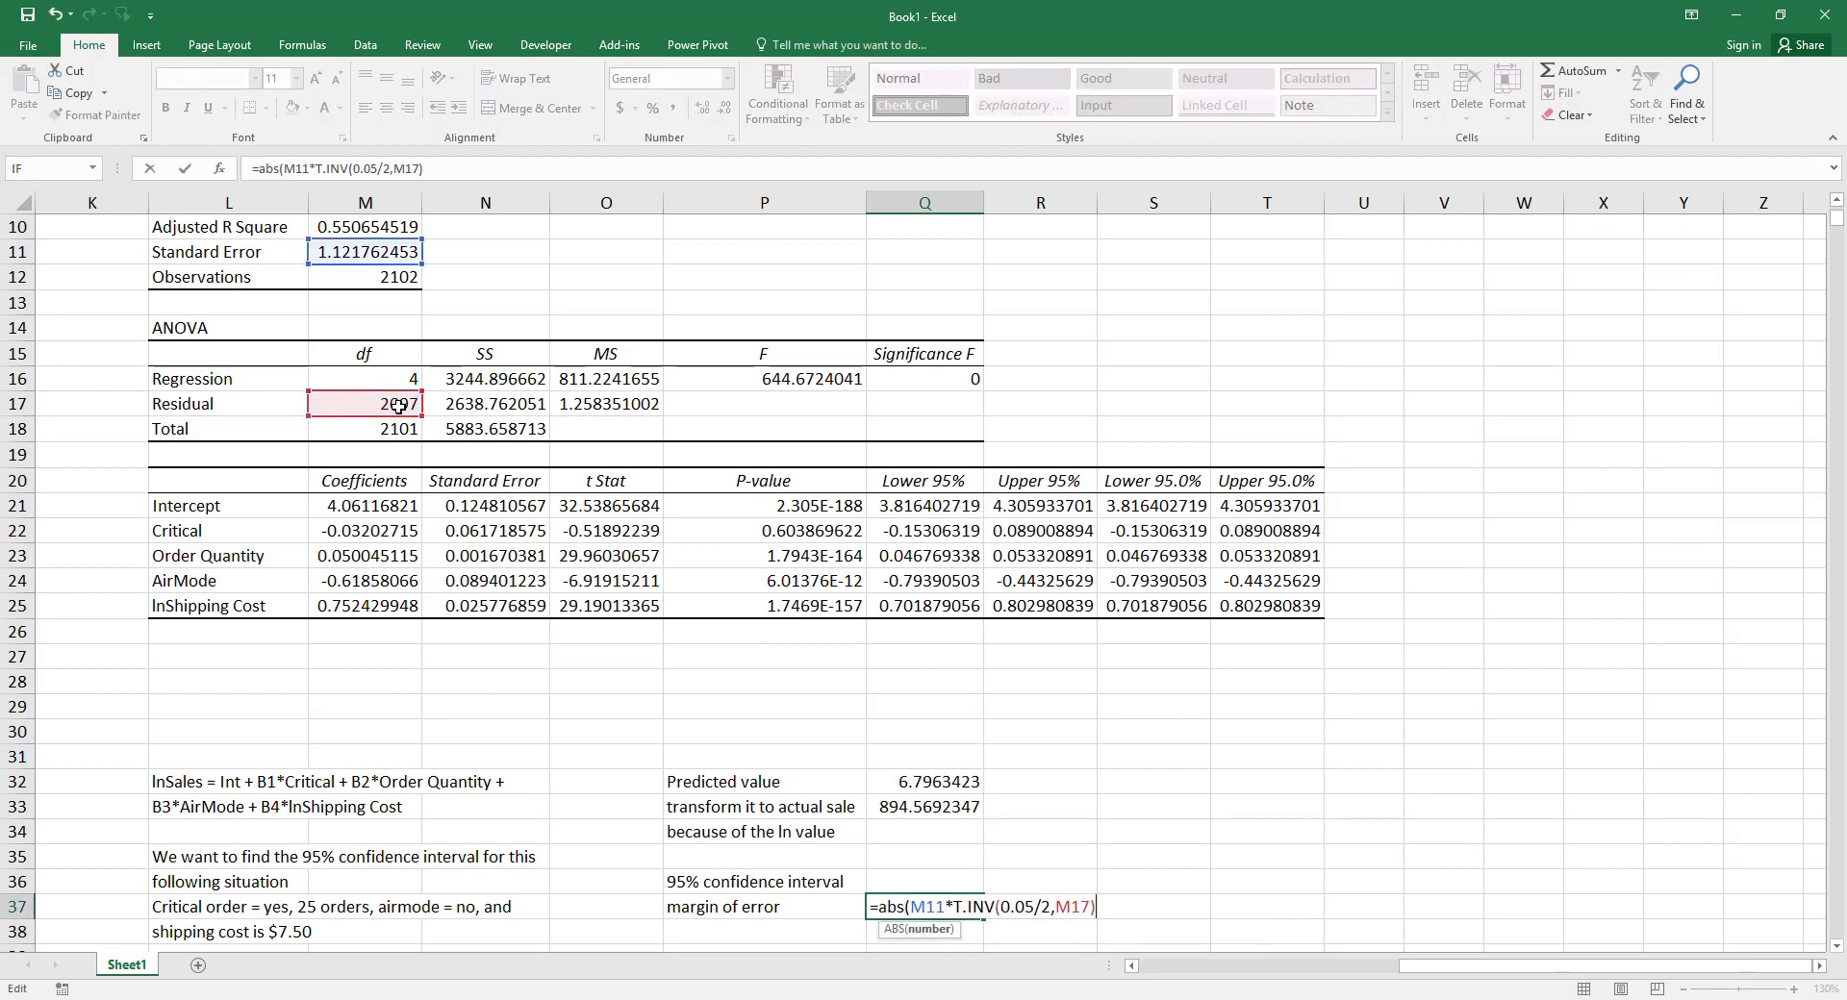
pyautogui.write(')')
pyautogui.press('Return')
pyautogui.press('Return')
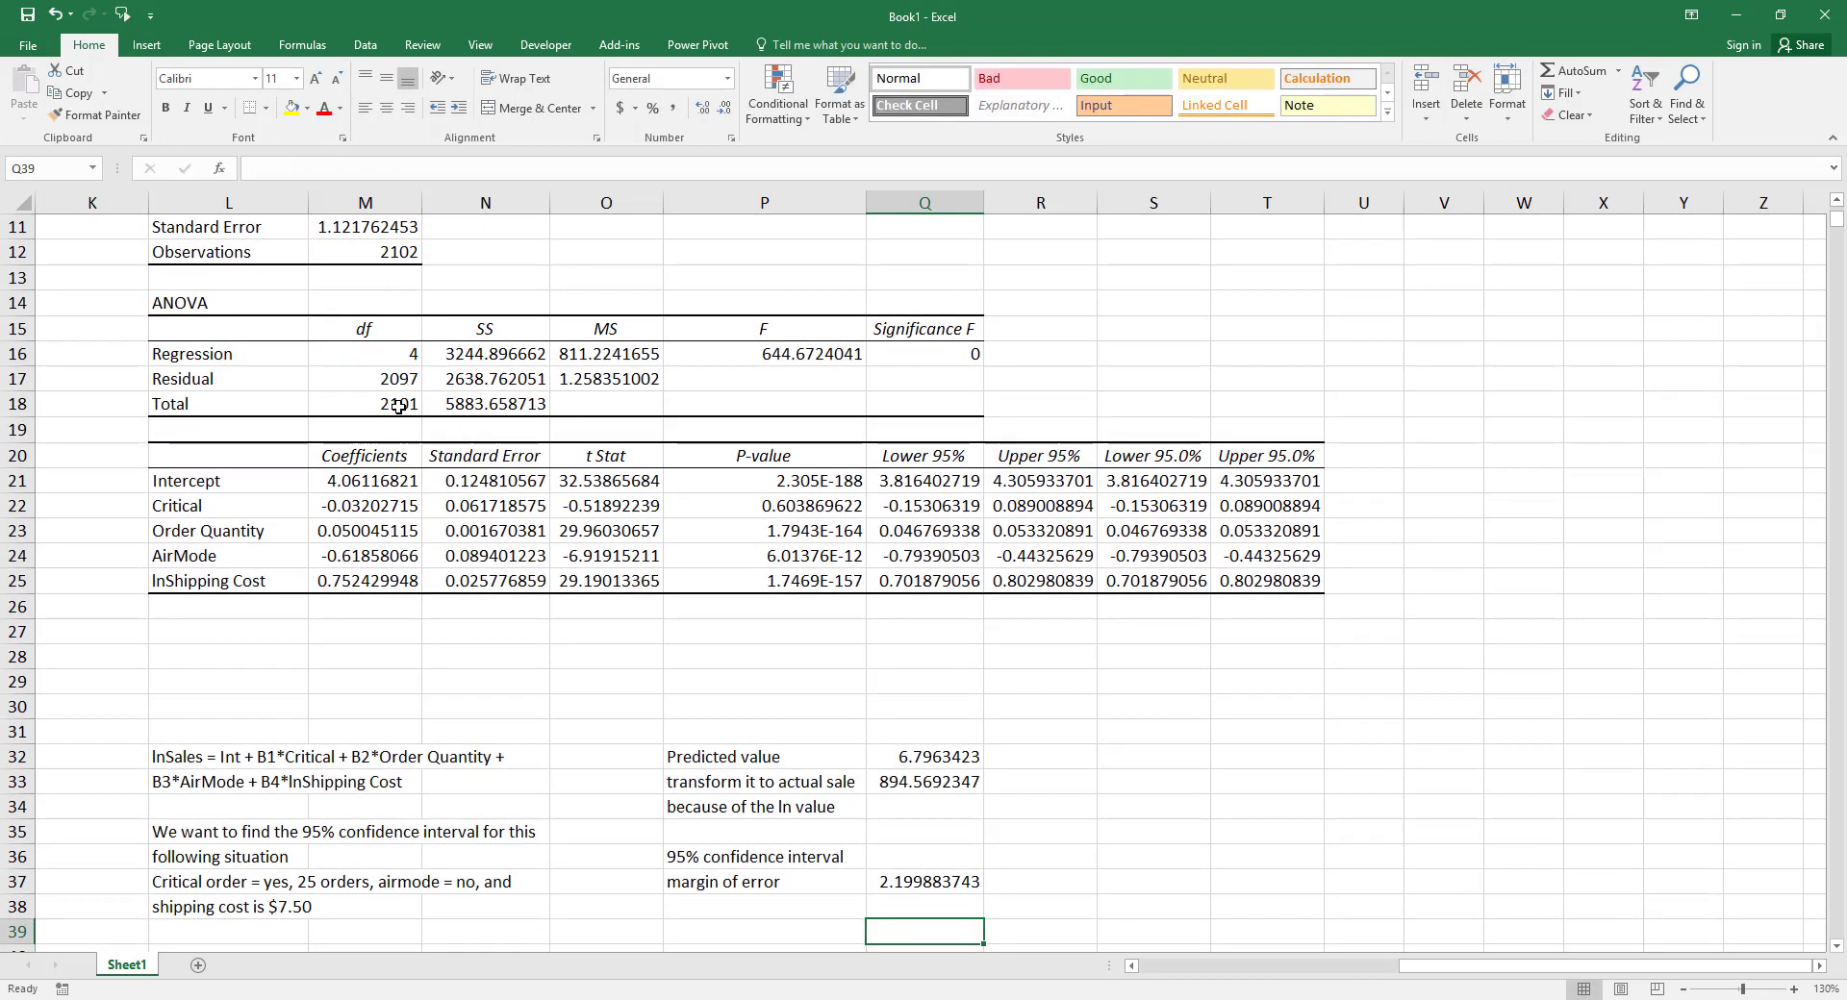
pyautogui.press('Return')
pyautogui.press('Return')
pyautogui.press('Return')
pyautogui.press('Return')
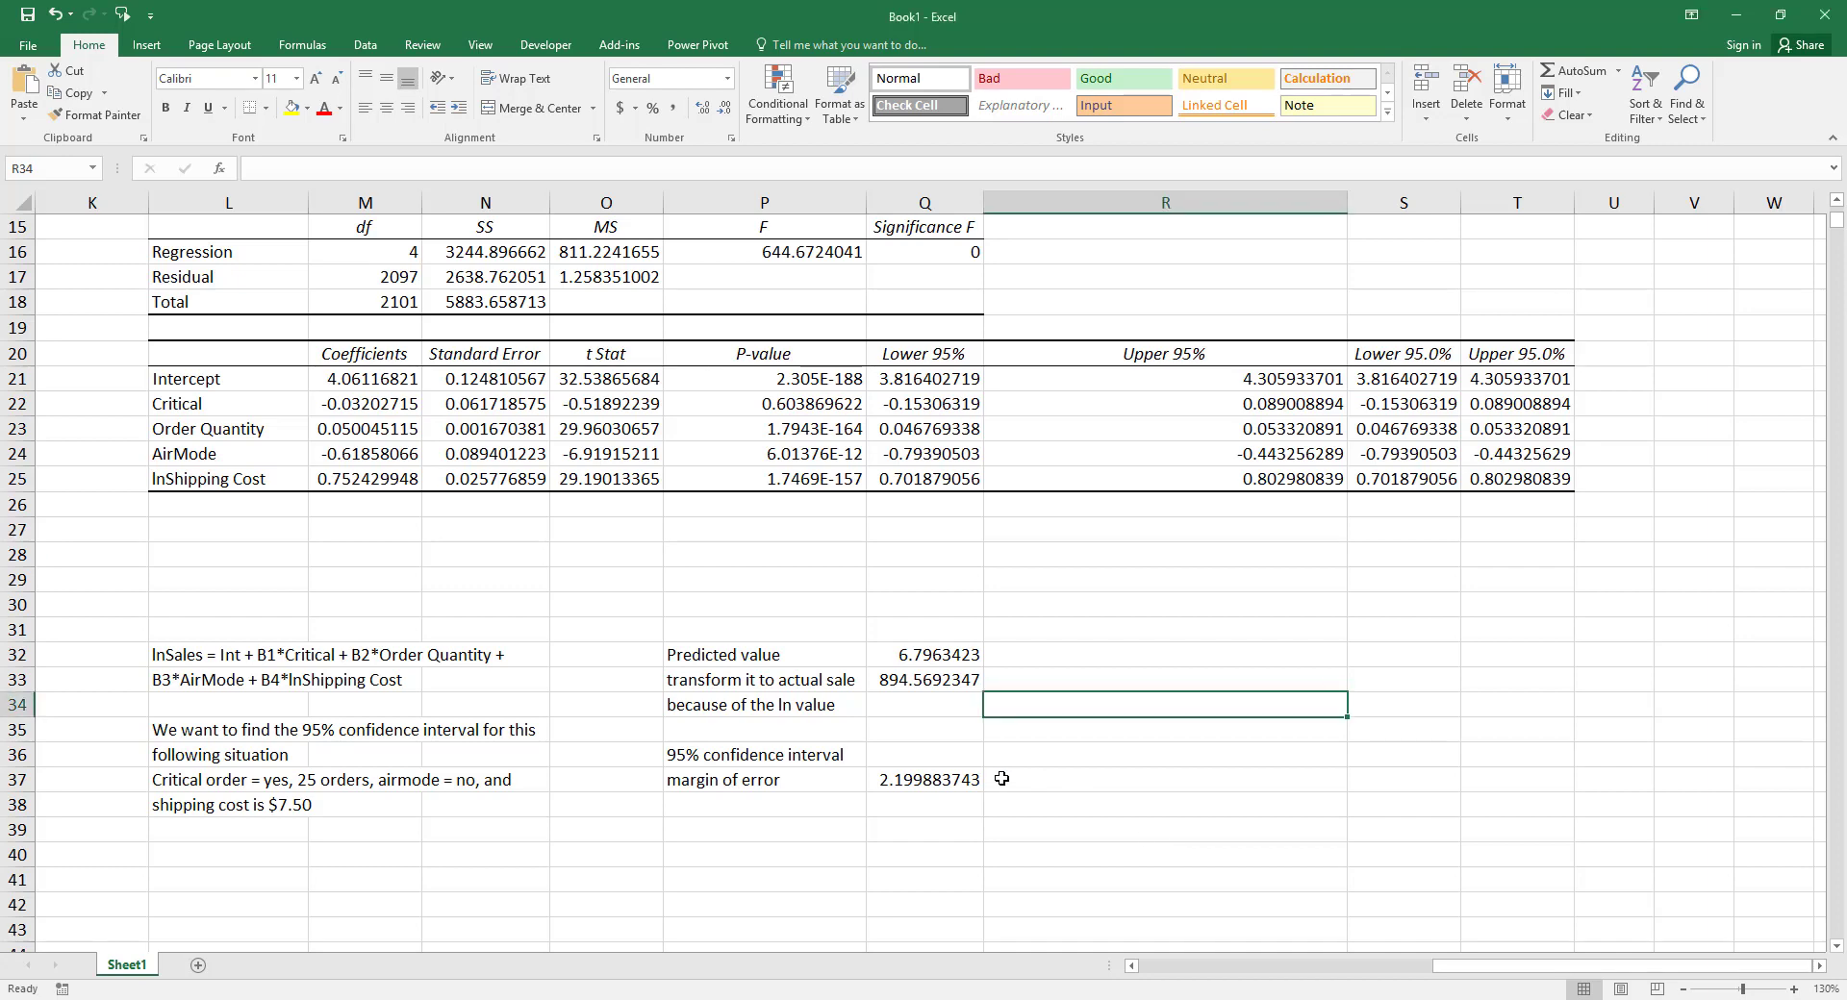
# - Copy the margin of error formula from Q37 into R37 as text
pyautogui.click(942, 779)
pyautogui.doubleClick(943, 780)
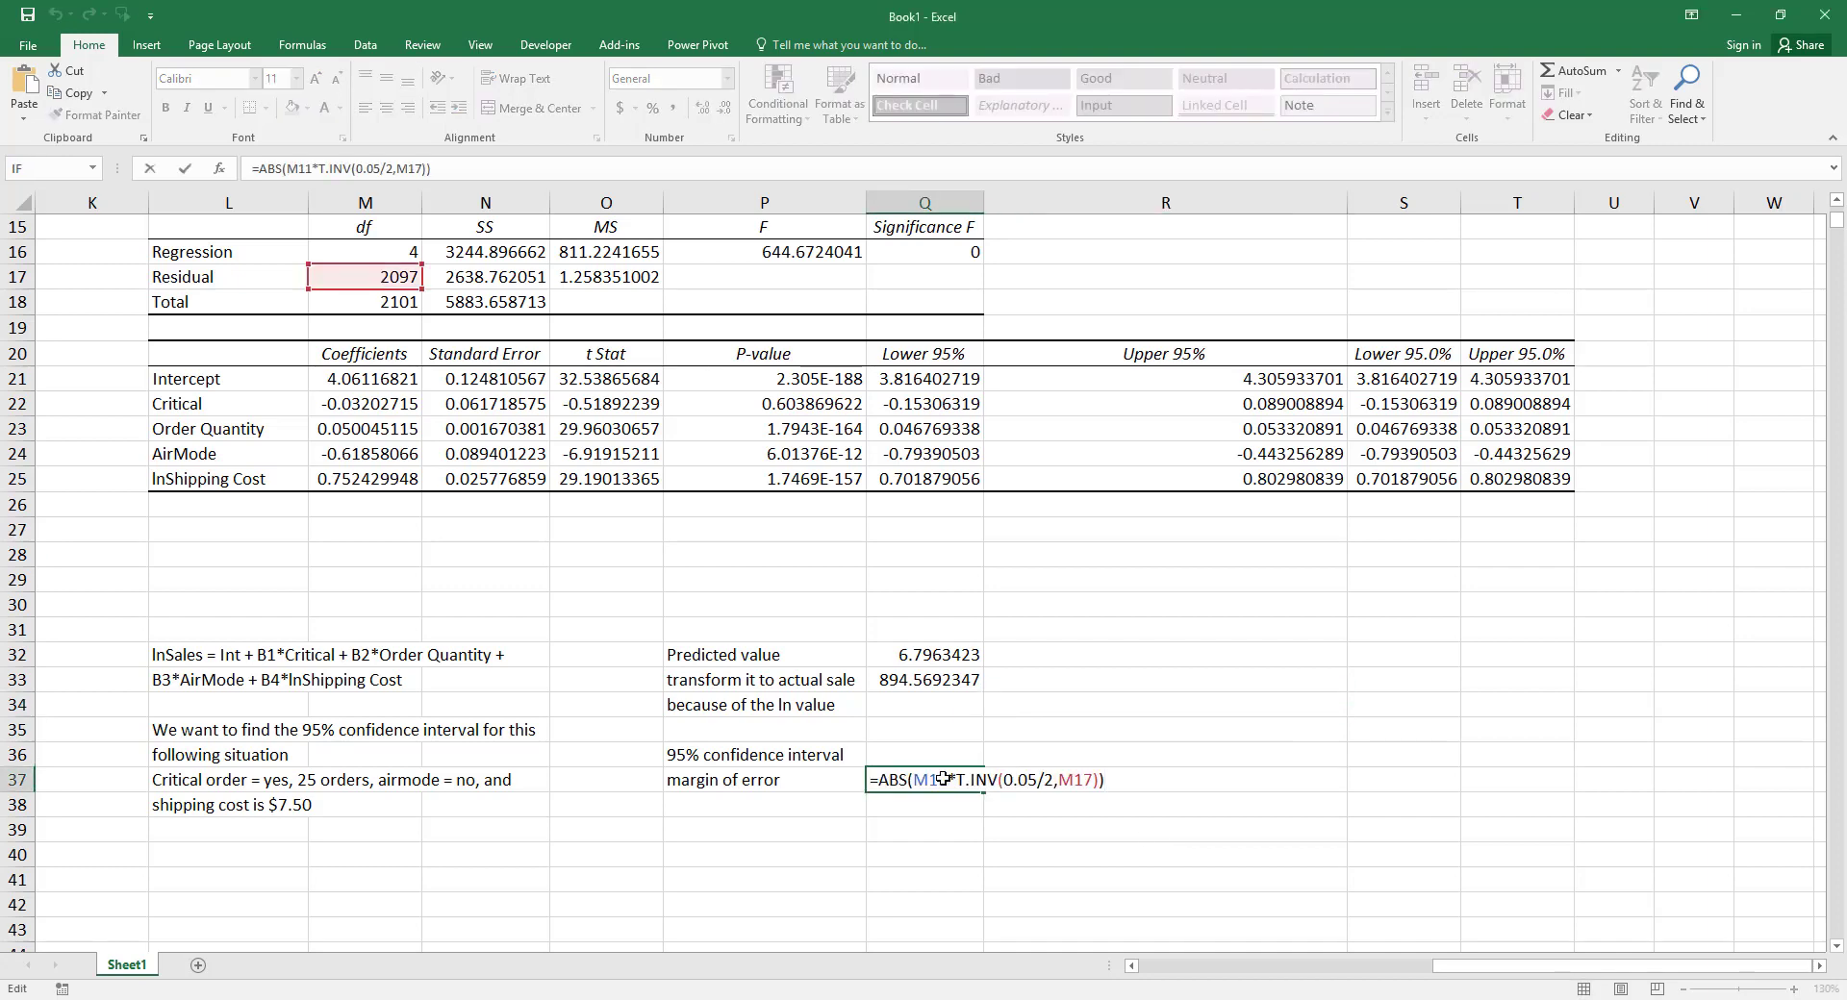
pyautogui.press('End')
pyautogui.hotkey('shift', 'Home')
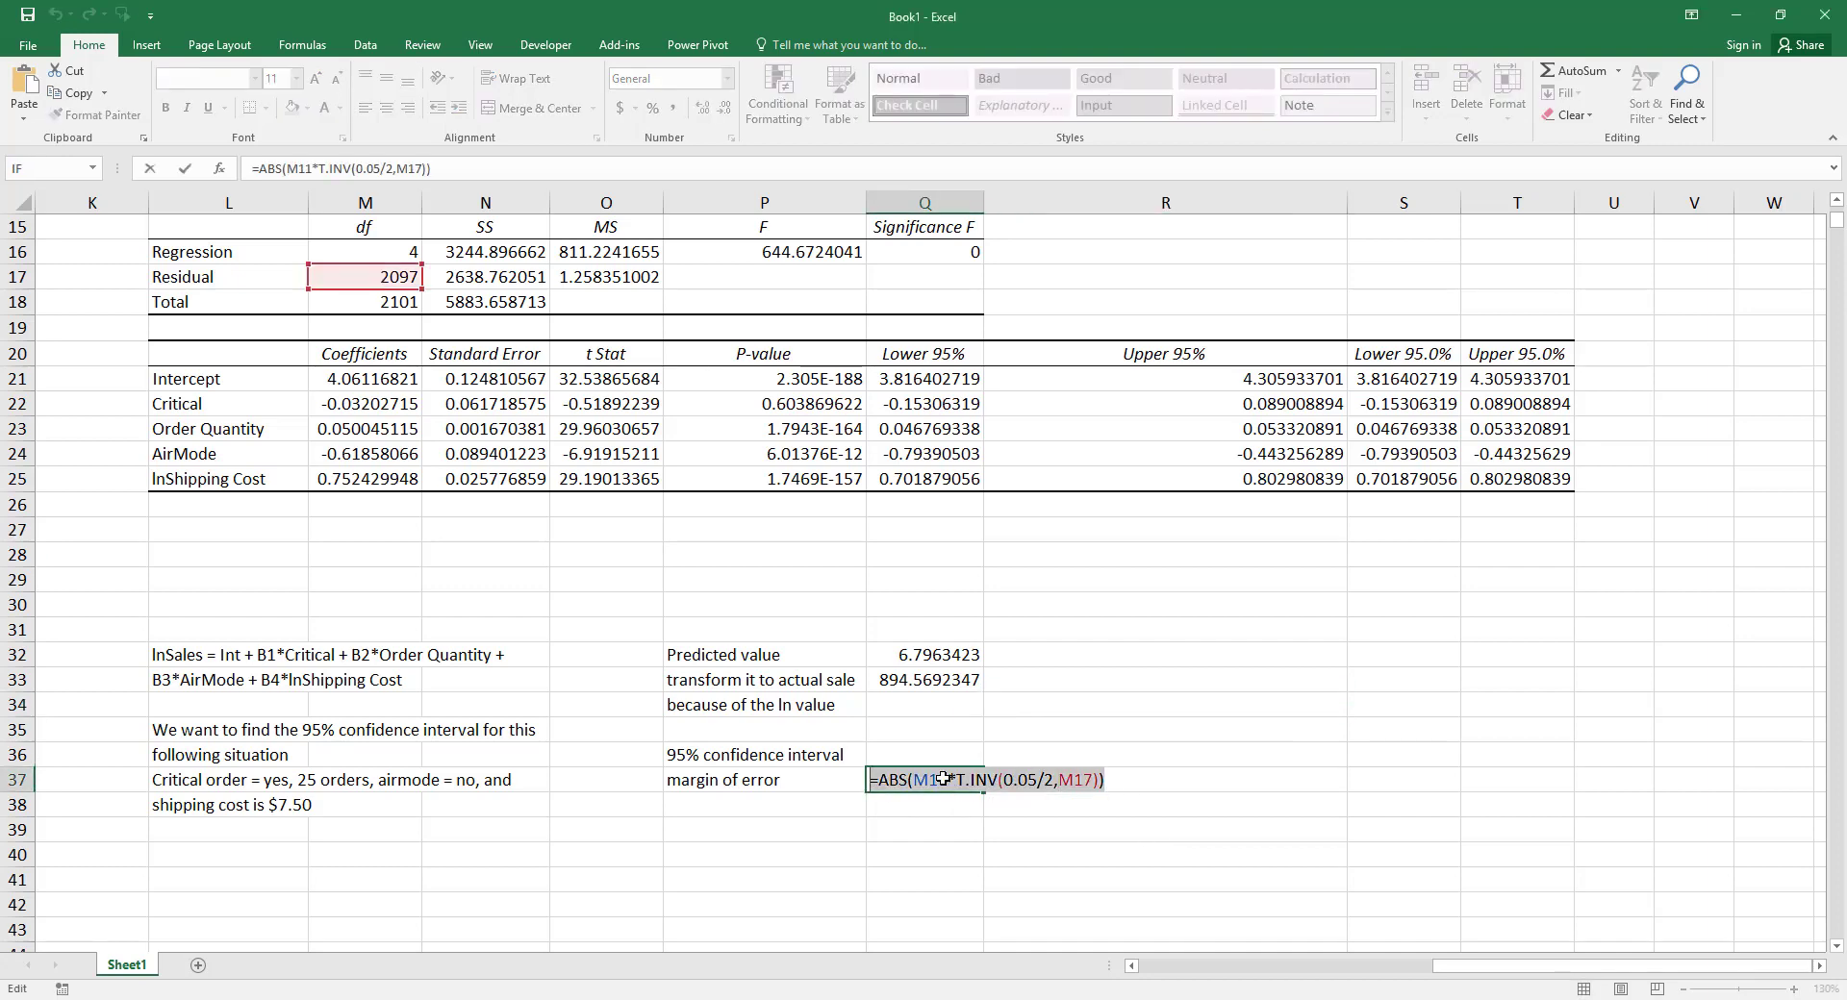
pyautogui.press('Escape')
pyautogui.press('Right')
pyautogui.write("'=ABS(M11*T.INV(0.05/2,M17))")
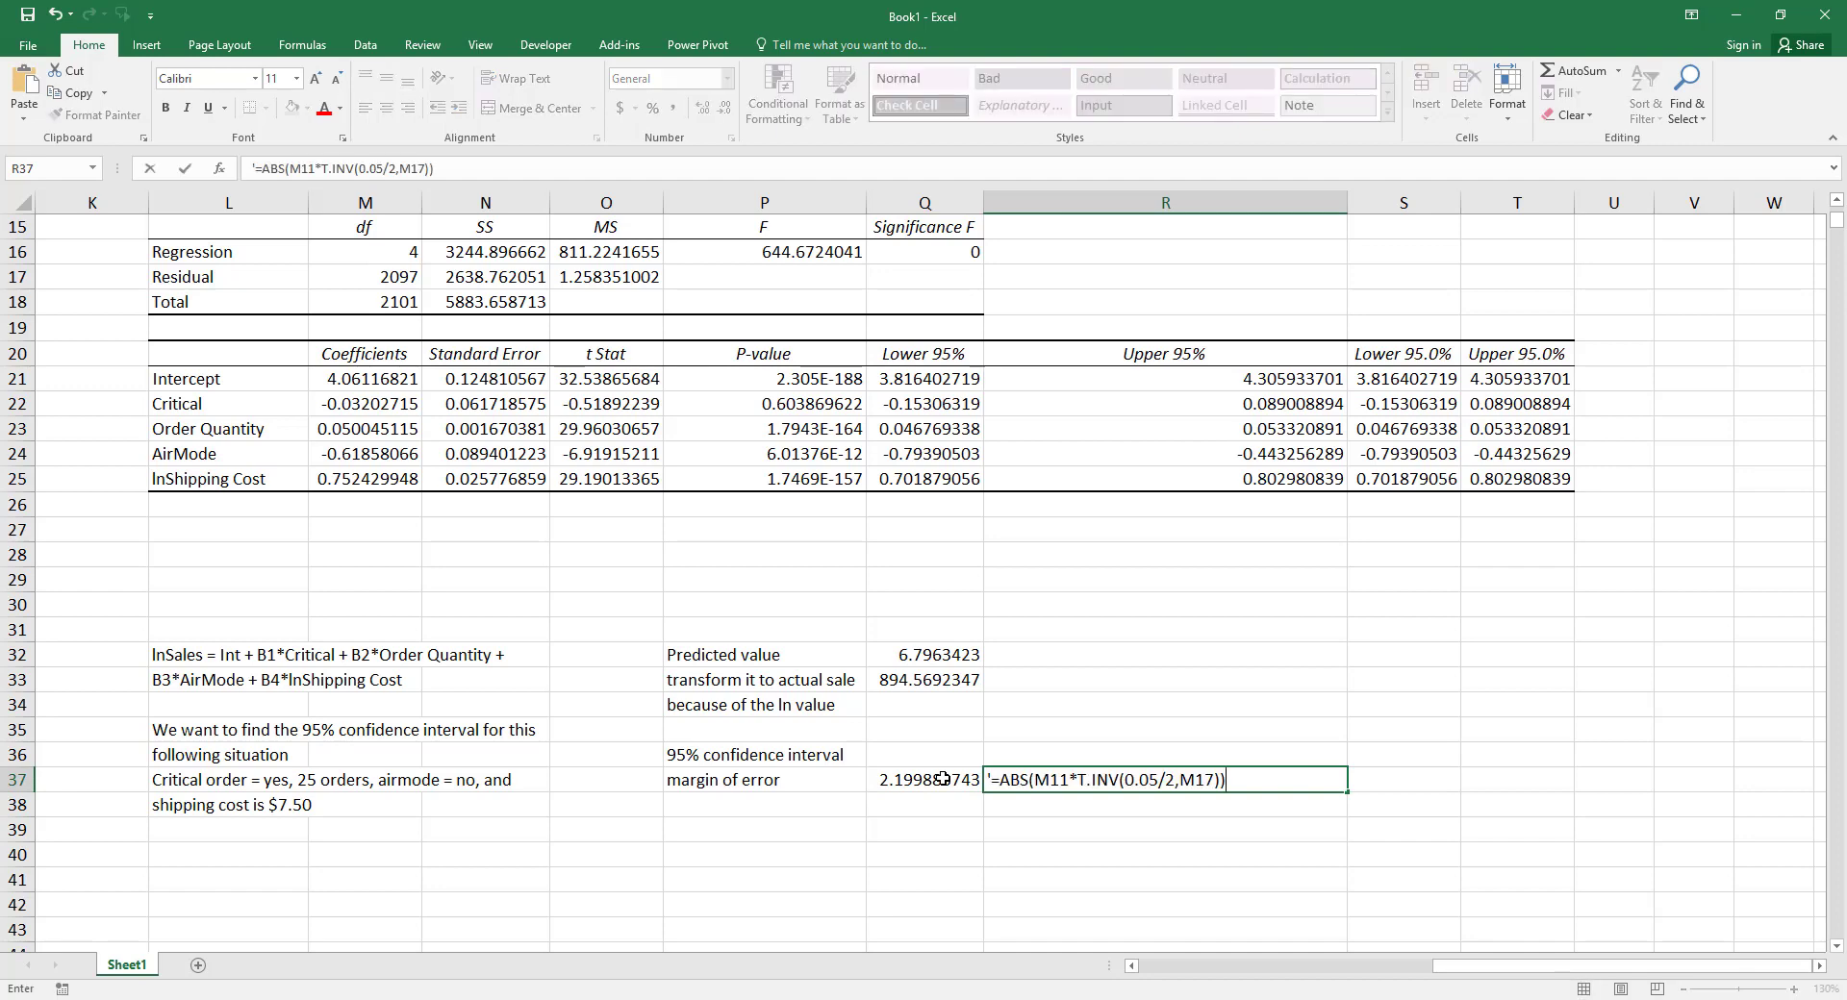
pyautogui.press('Return')
# - Show the back-transform formula =EXP(Q32) as text in R33 beside Q33
pyautogui.press('Up')
pyautogui.press('Up')
pyautogui.press('Up')
pyautogui.press('Up')
pyautogui.press('Left')
pyautogui.press('Up')
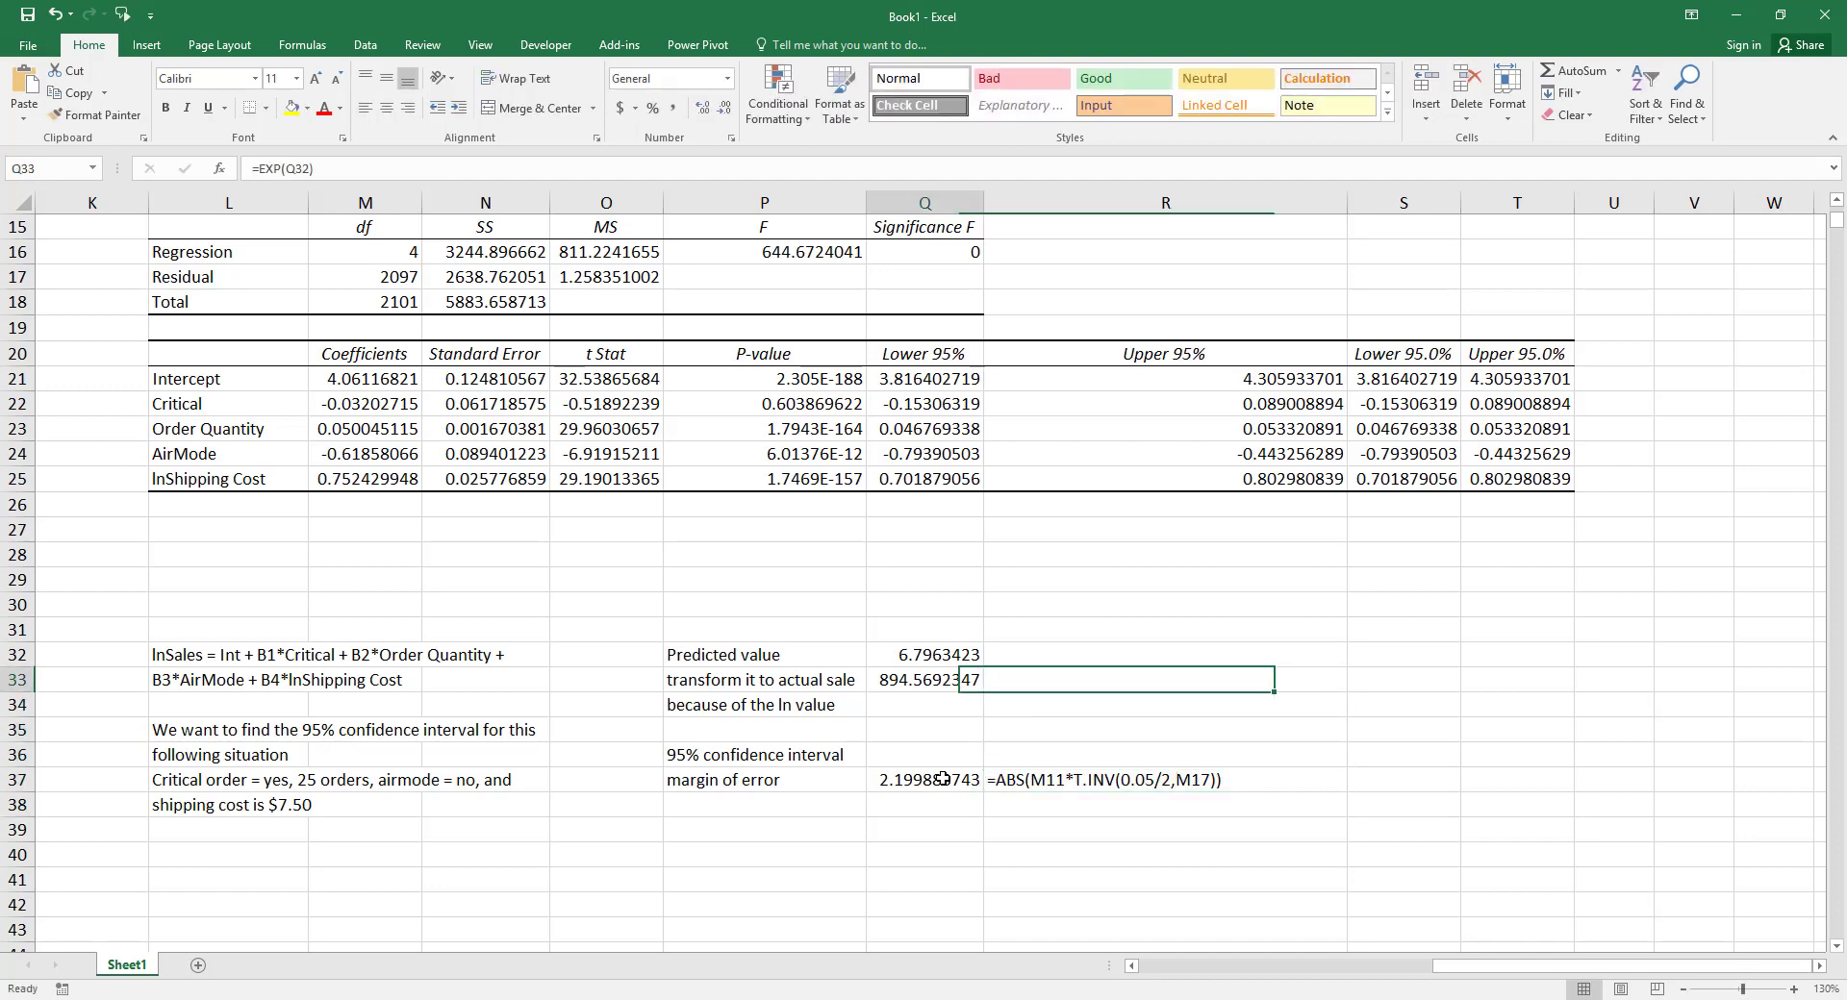
pyautogui.write('=exp(')
pyautogui.press('Up')
pyautogui.write(')')
pyautogui.hotkey('shift', 'Home')
pyautogui.hotkey('ctrl', 'c')
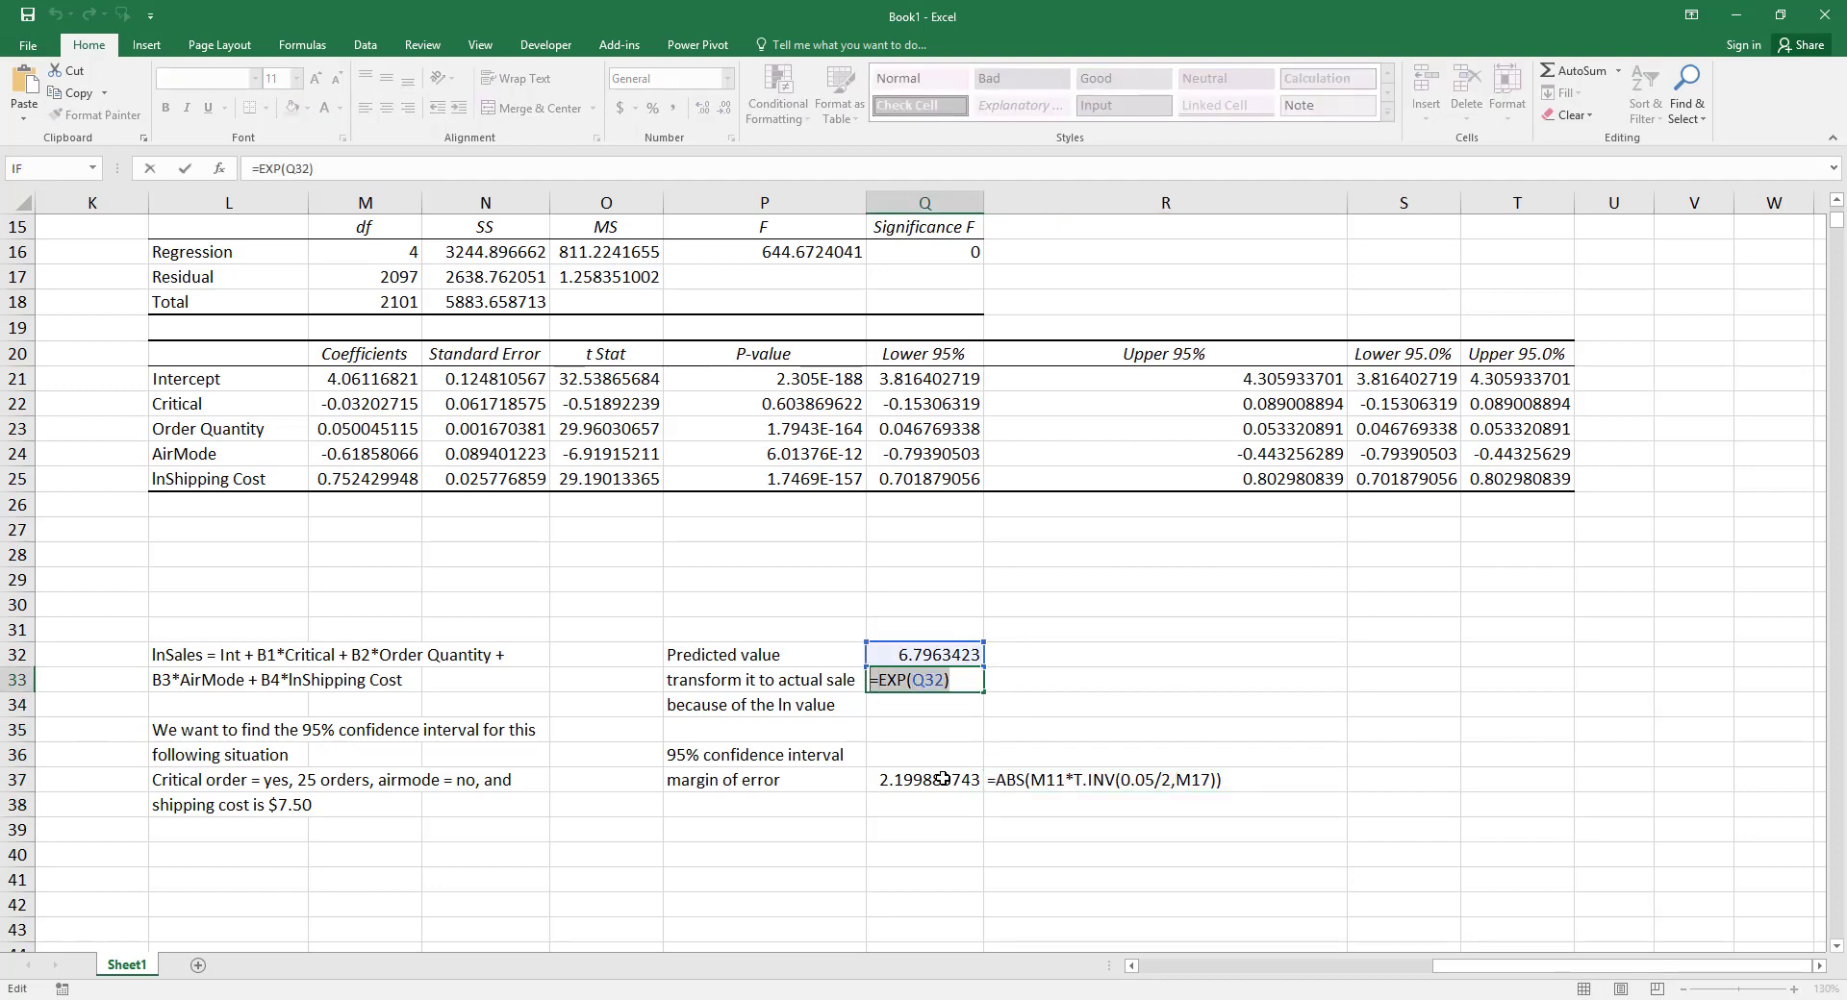
pyautogui.hotkey('ctrl', 'Return')
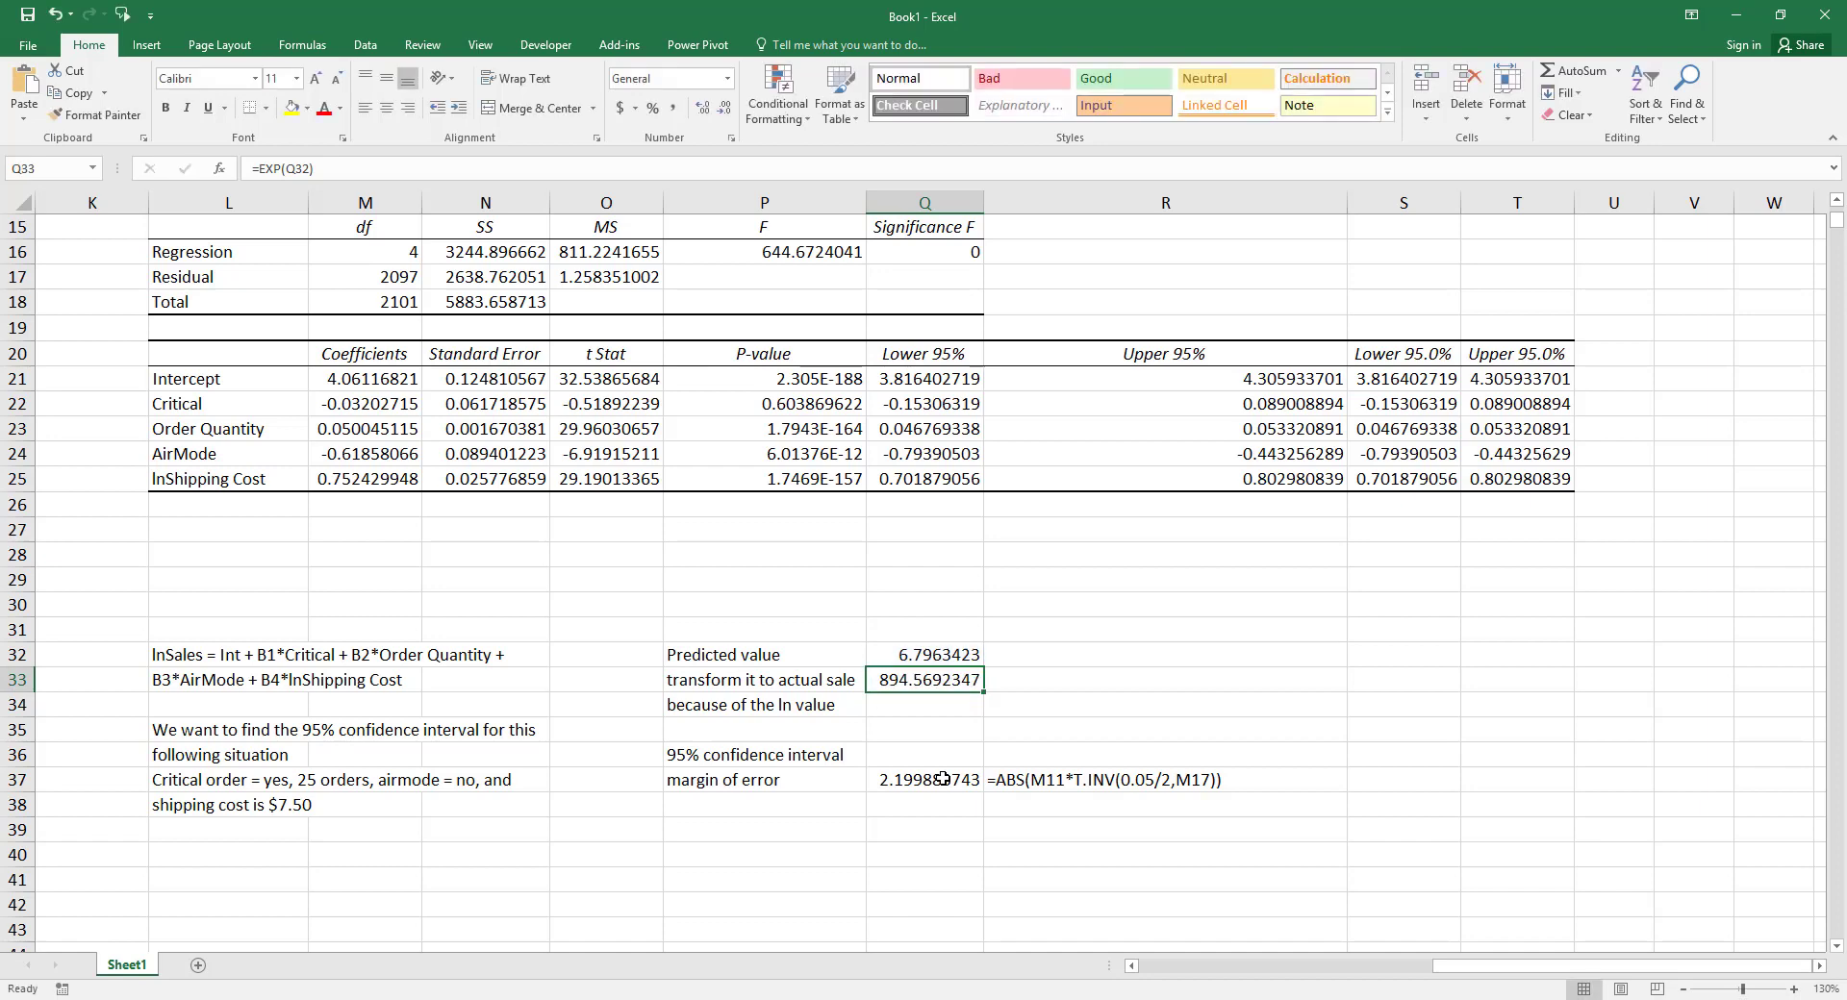
pyautogui.press('Right')
pyautogui.write("'")
pyautogui.hotkey('ctrl', 'v')
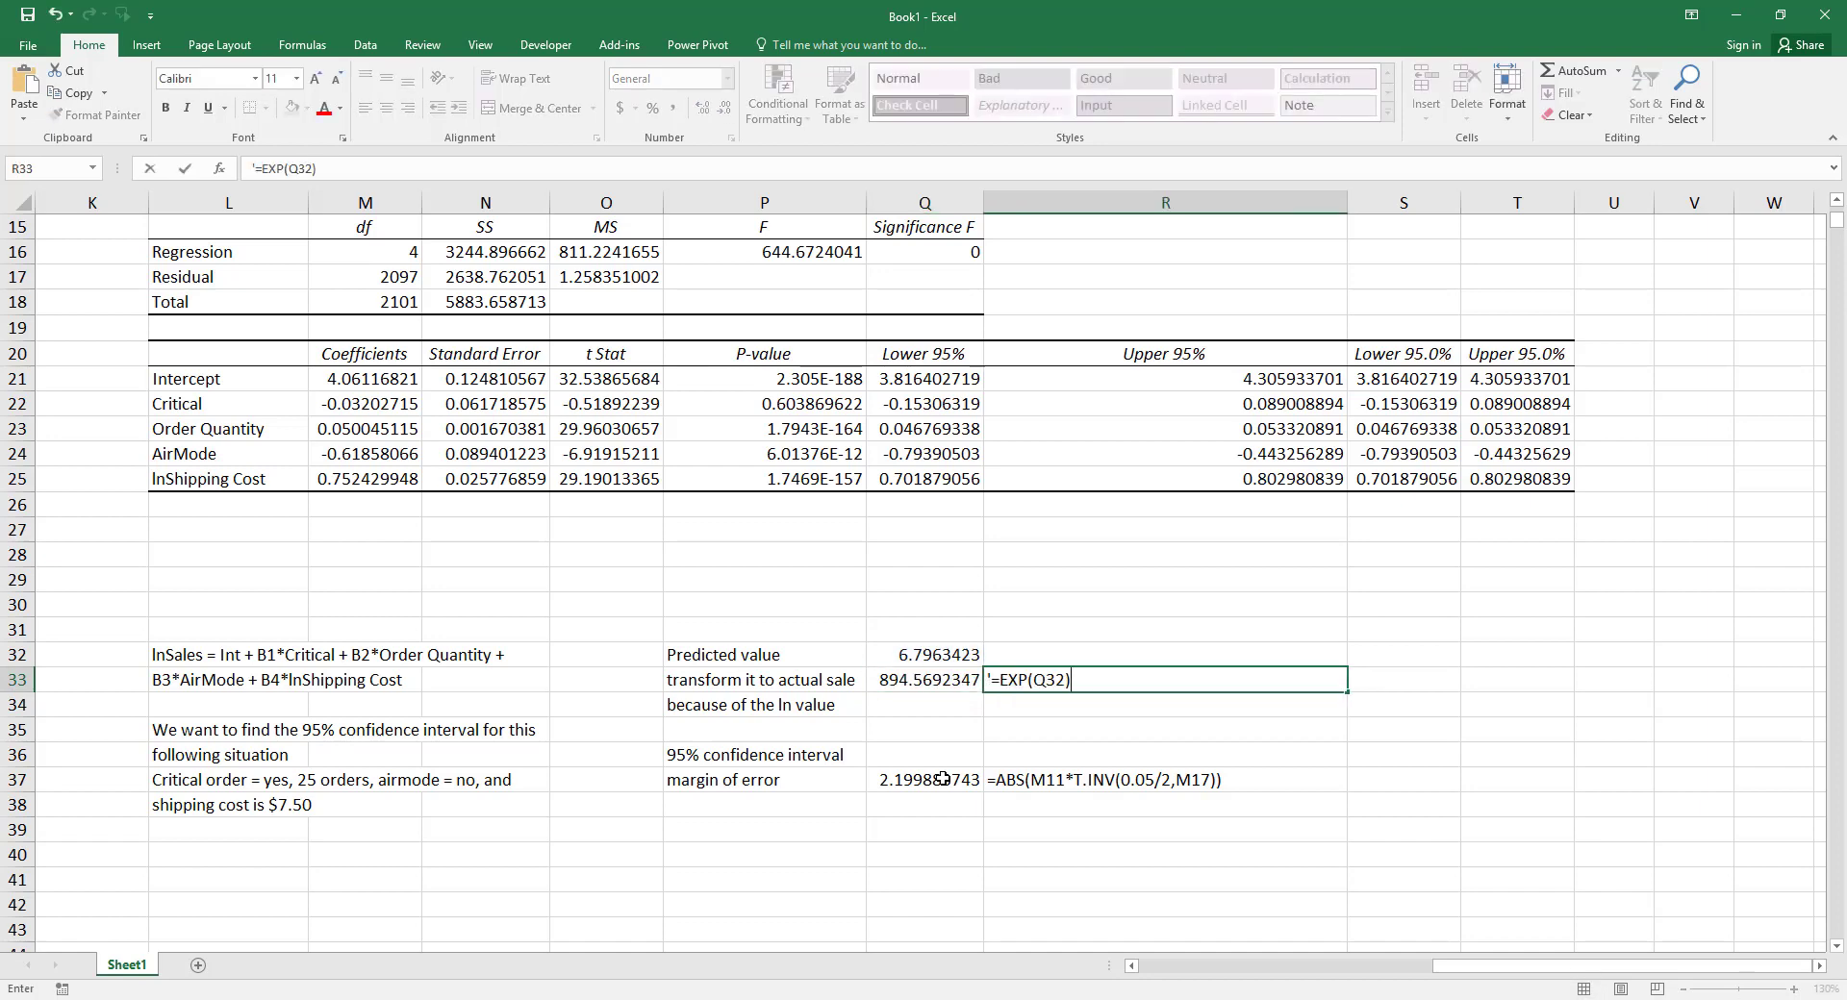
pyautogui.hotkey('ctrl', 'Return')
# - Copy the prediction formula from Q32 into R32 with an apostrophe prefix, so it shows as text
pyautogui.press('Up')
pyautogui.press('Left')
pyautogui.press('F2')
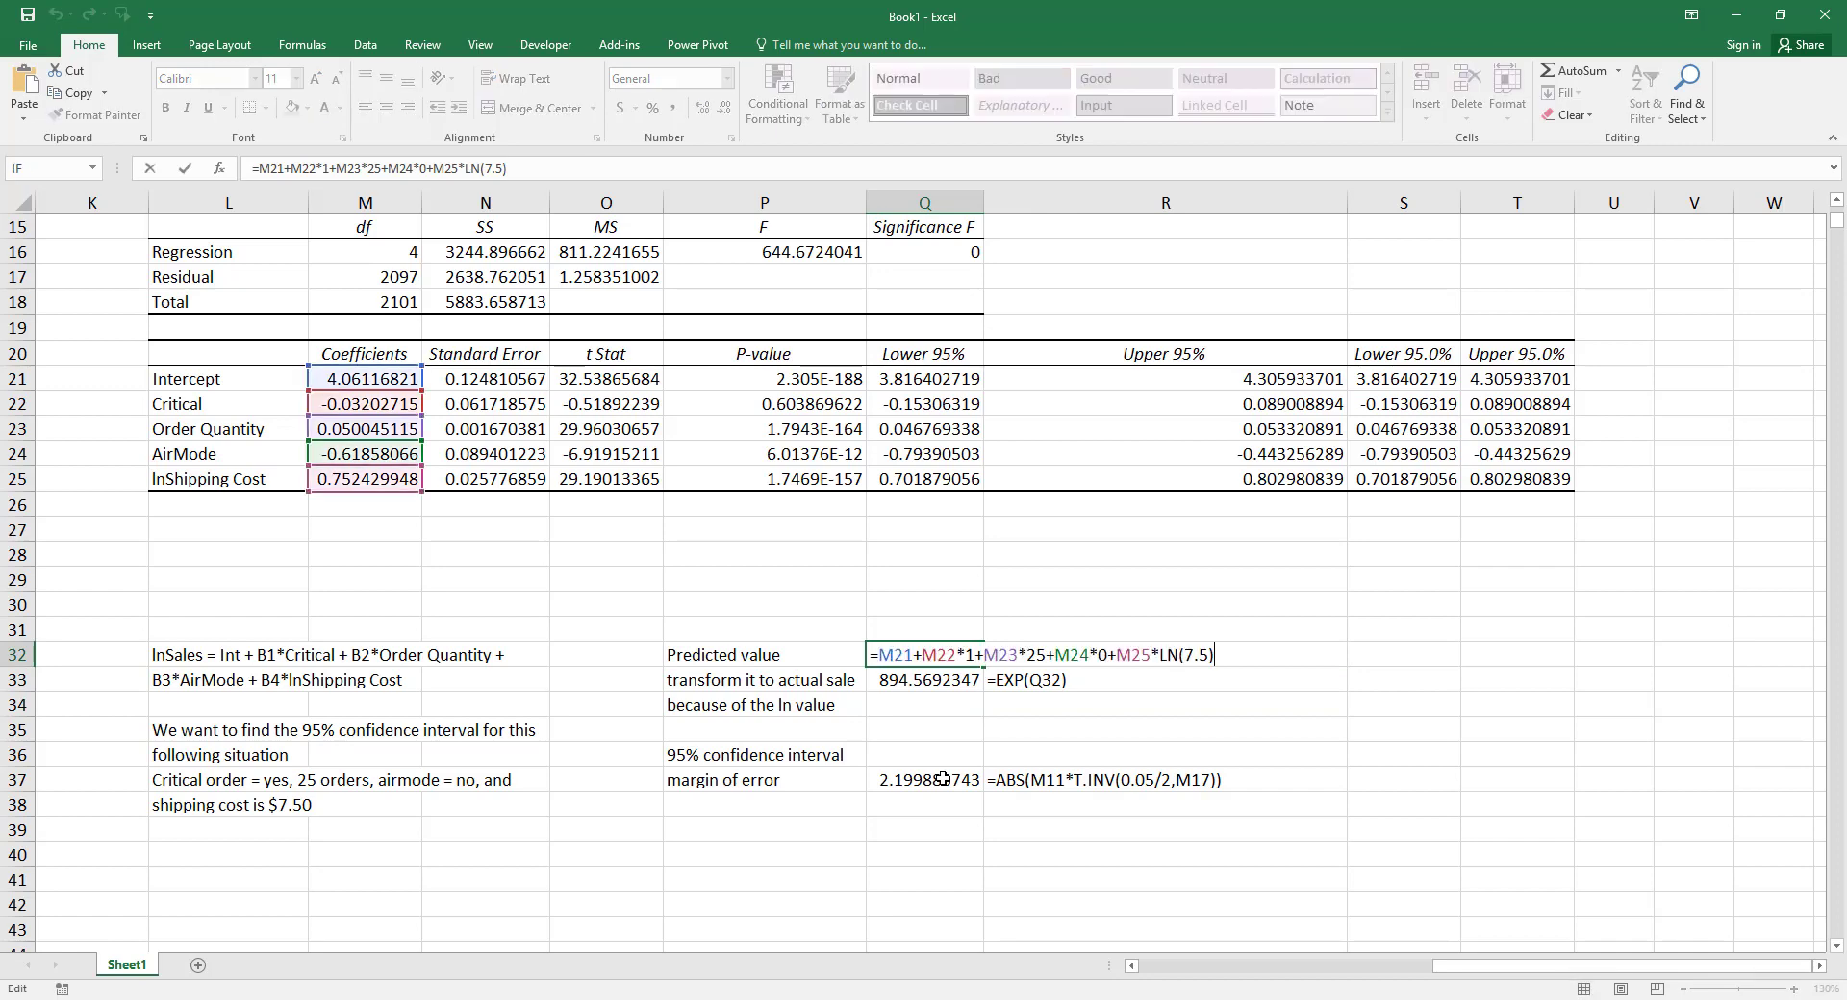
pyautogui.hotkey('shift', 'Home')
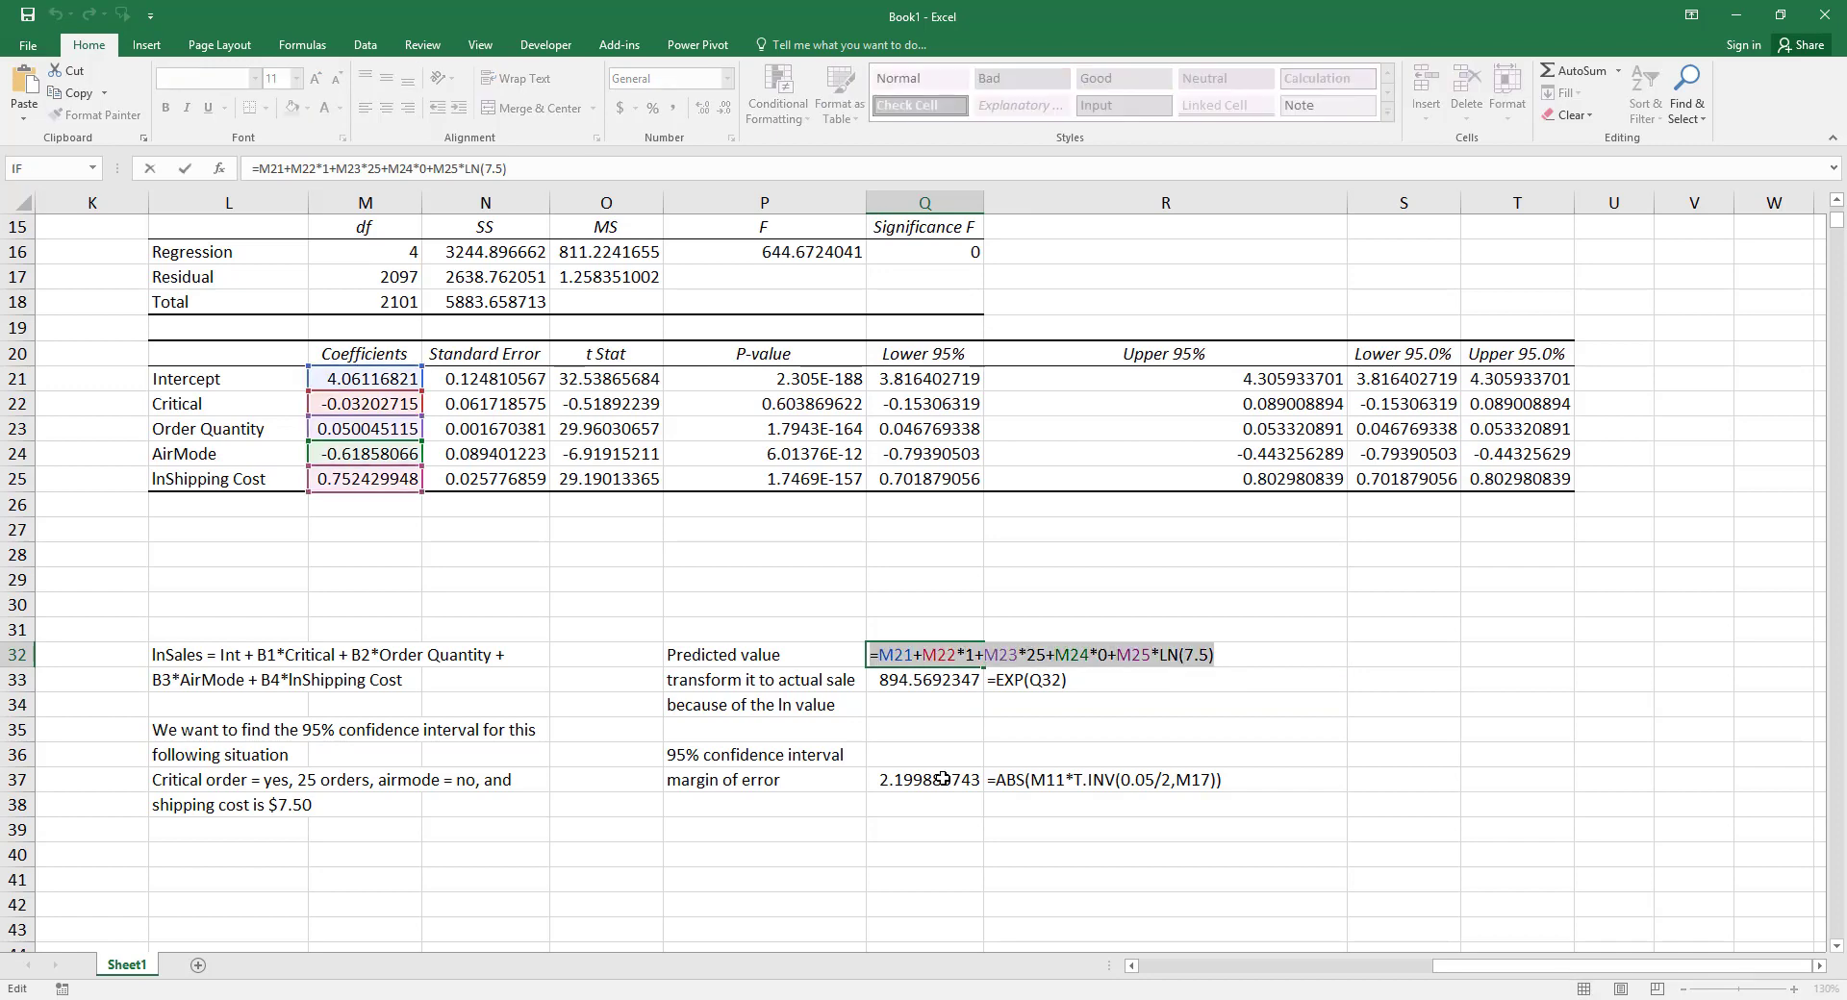
pyautogui.hotkey('ctrl', 'c')
pyautogui.press('Escape')
pyautogui.press('Right')
pyautogui.write("'")
pyautogui.hotkey('ctrl', 'v')
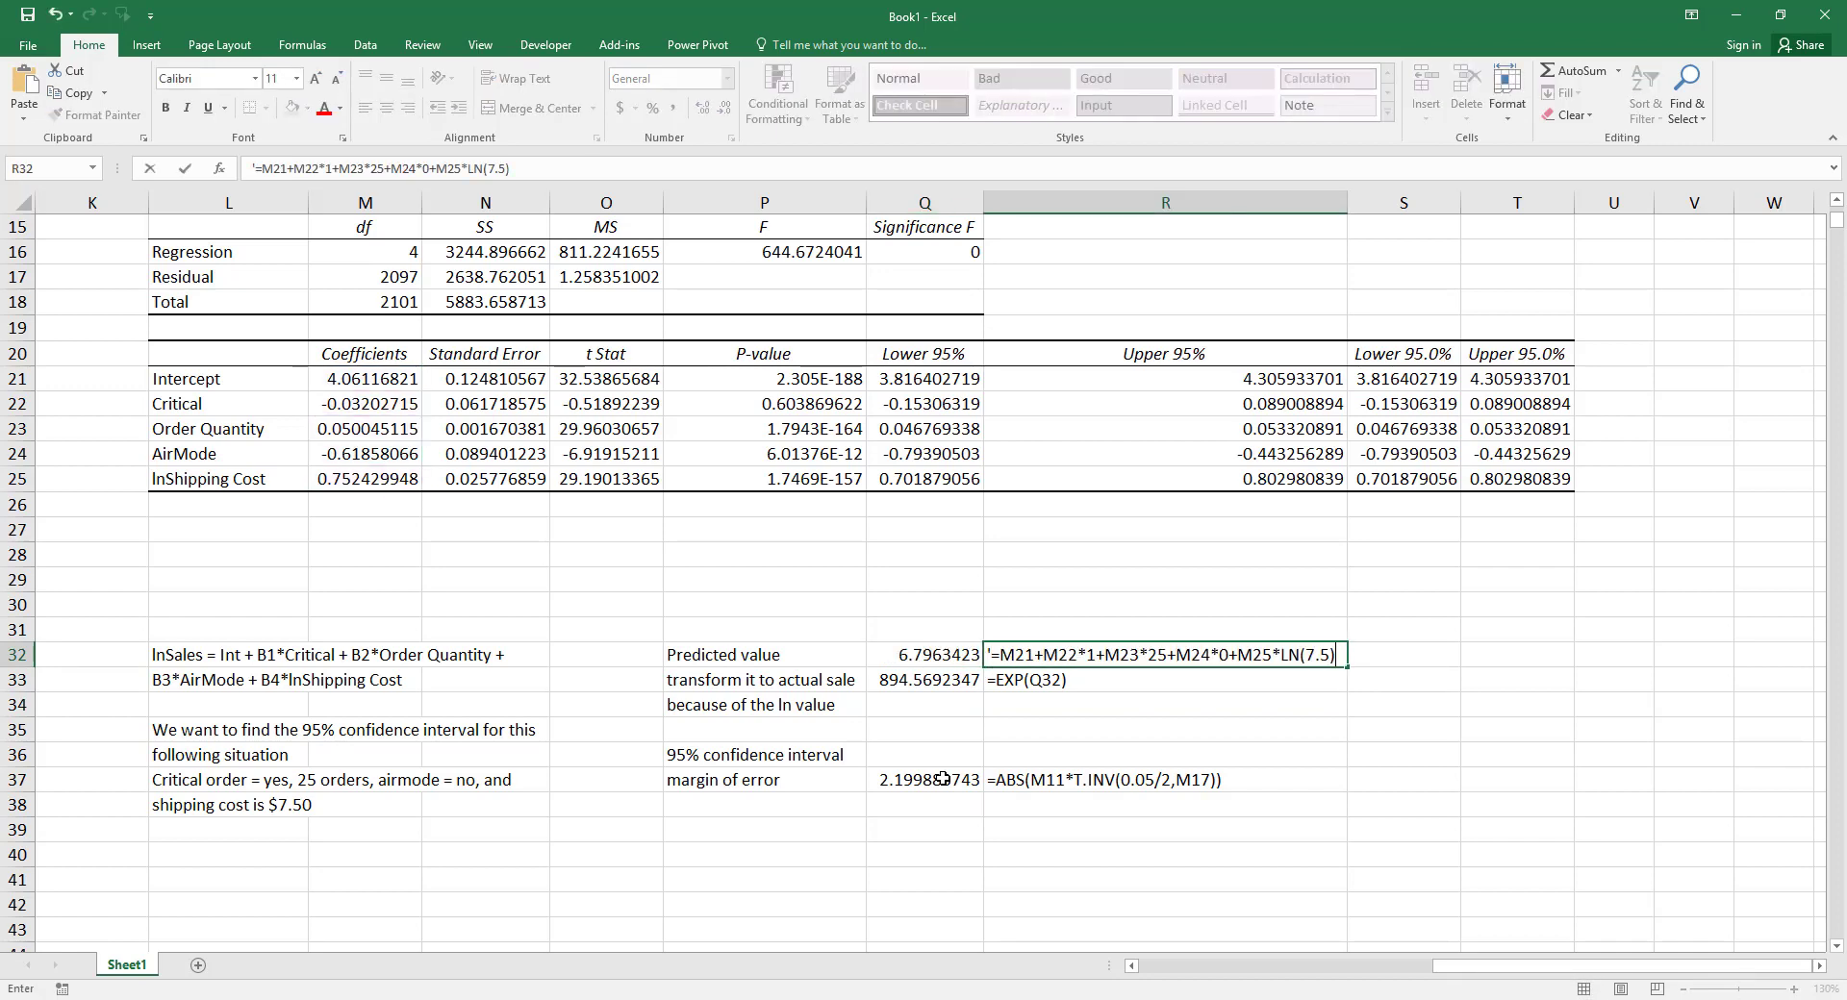
pyautogui.press('Return')
pyautogui.press('Down')
pyautogui.press('Down')
pyautogui.press('Down')
pyautogui.press('Down')
pyautogui.press('Down')
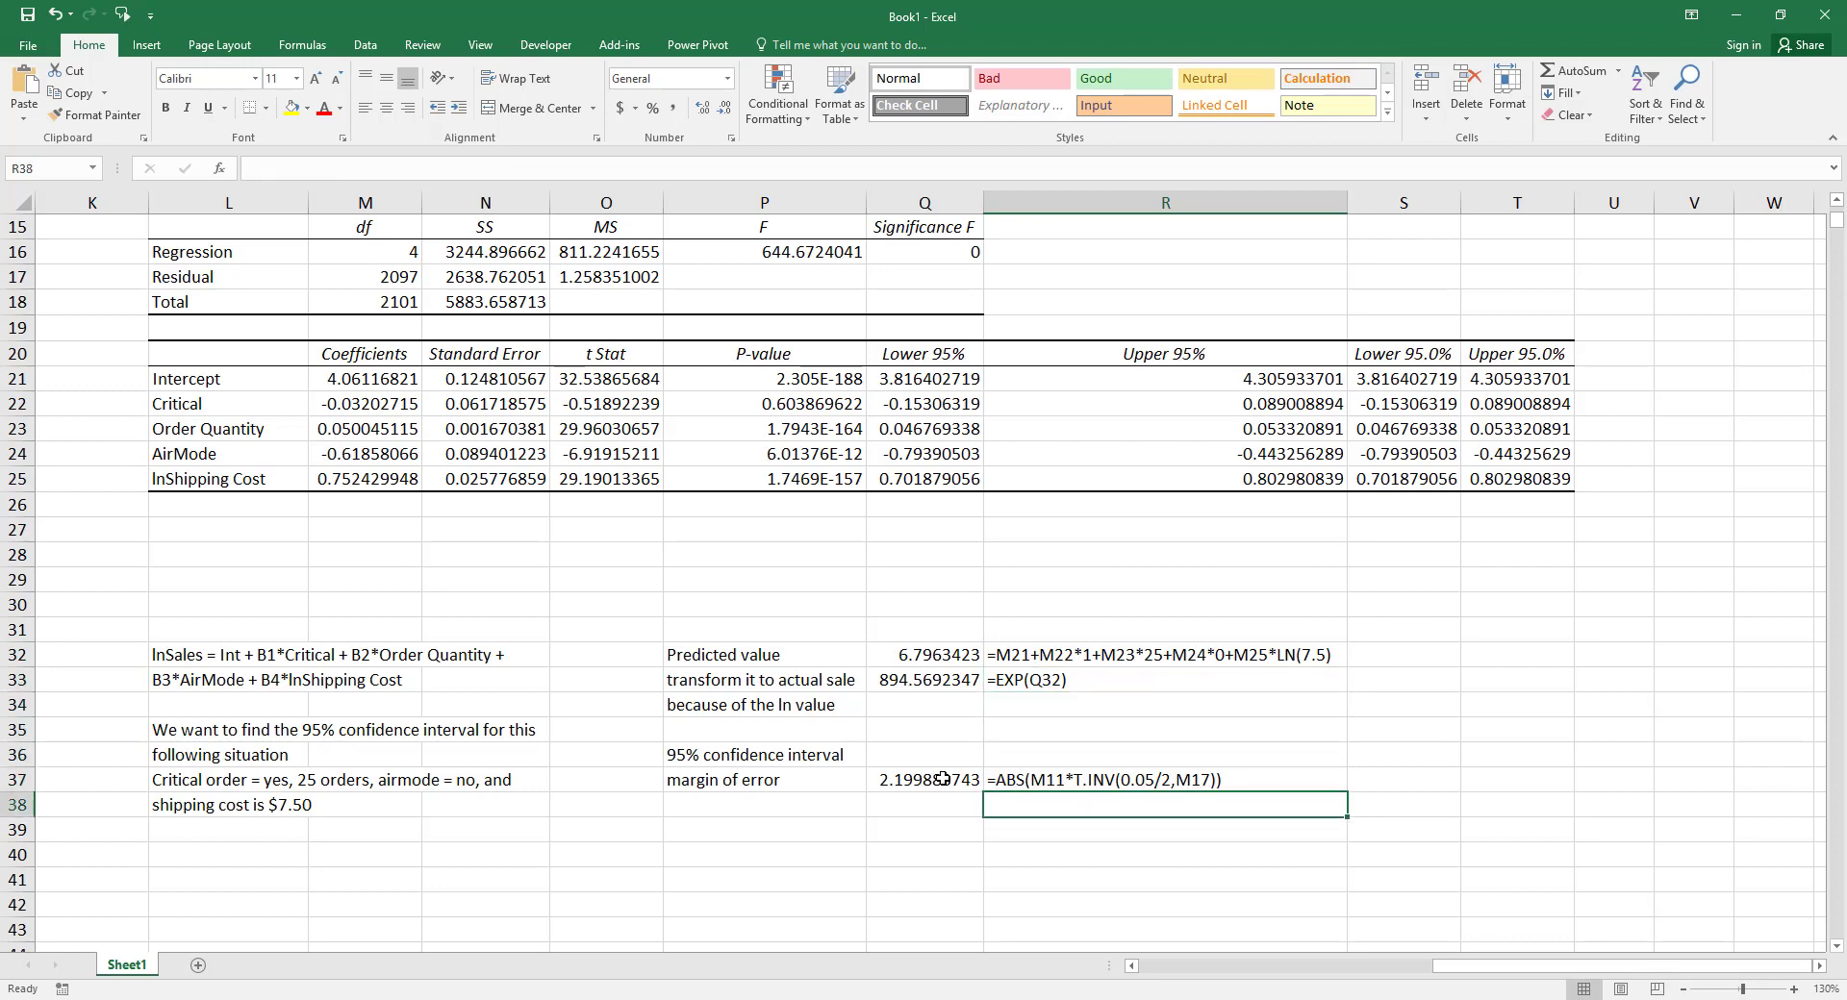
# - Type 'We need to use the e value to transform the margin of error' and 'from ln value to a regular value' in R38–R39
pyautogui.write('We need')
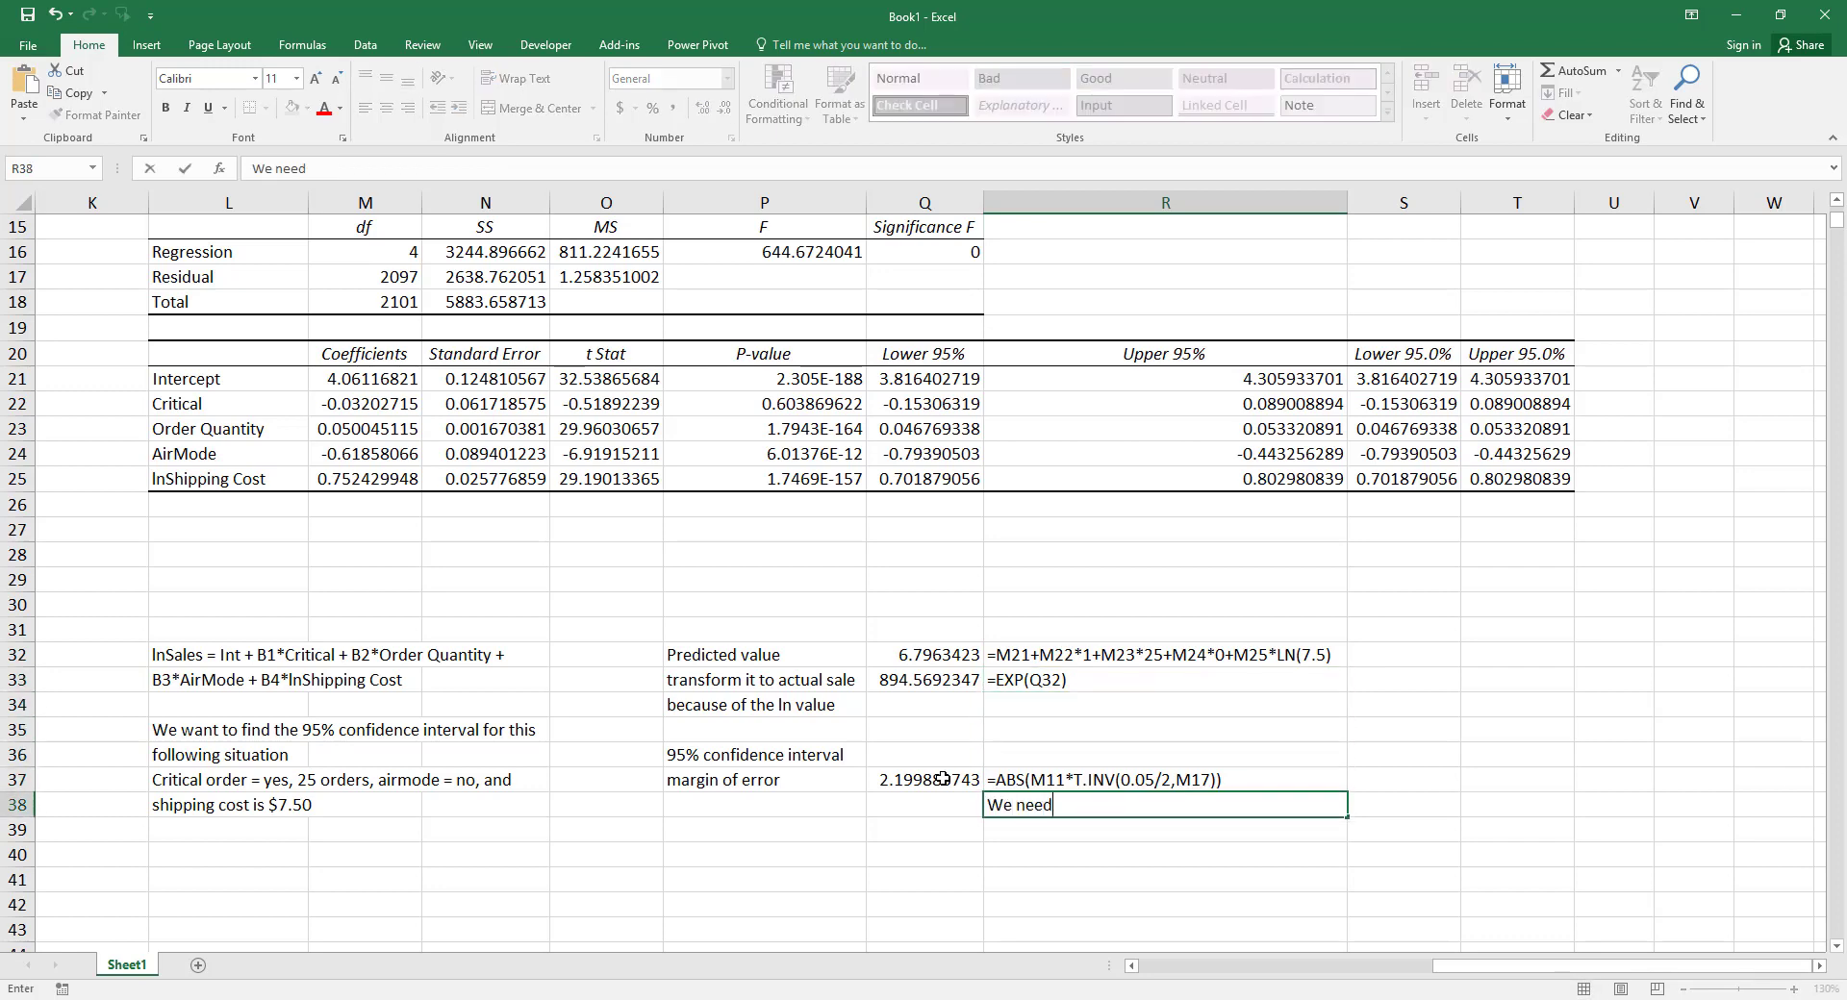
pyautogui.write(' to use the e ')
pyautogui.write('value')
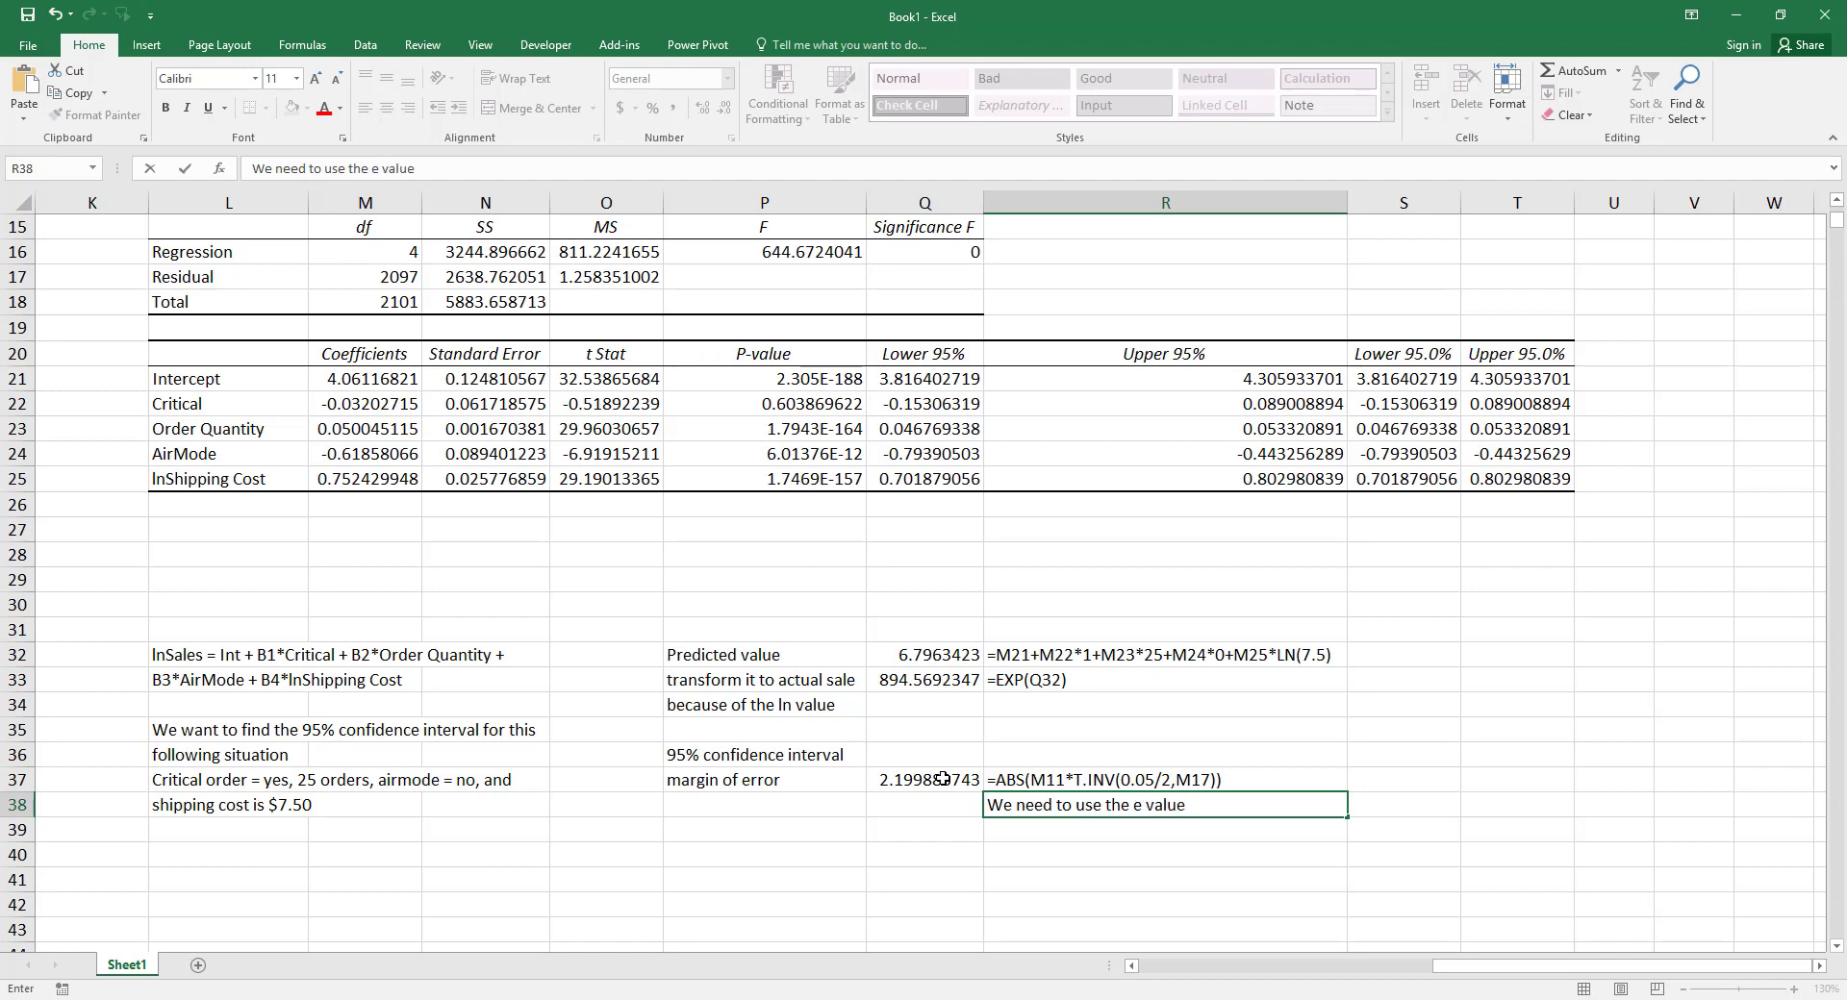
pyautogui.write(' to t')
pyautogui.write('ransfo')
pyautogui.write('rm th')
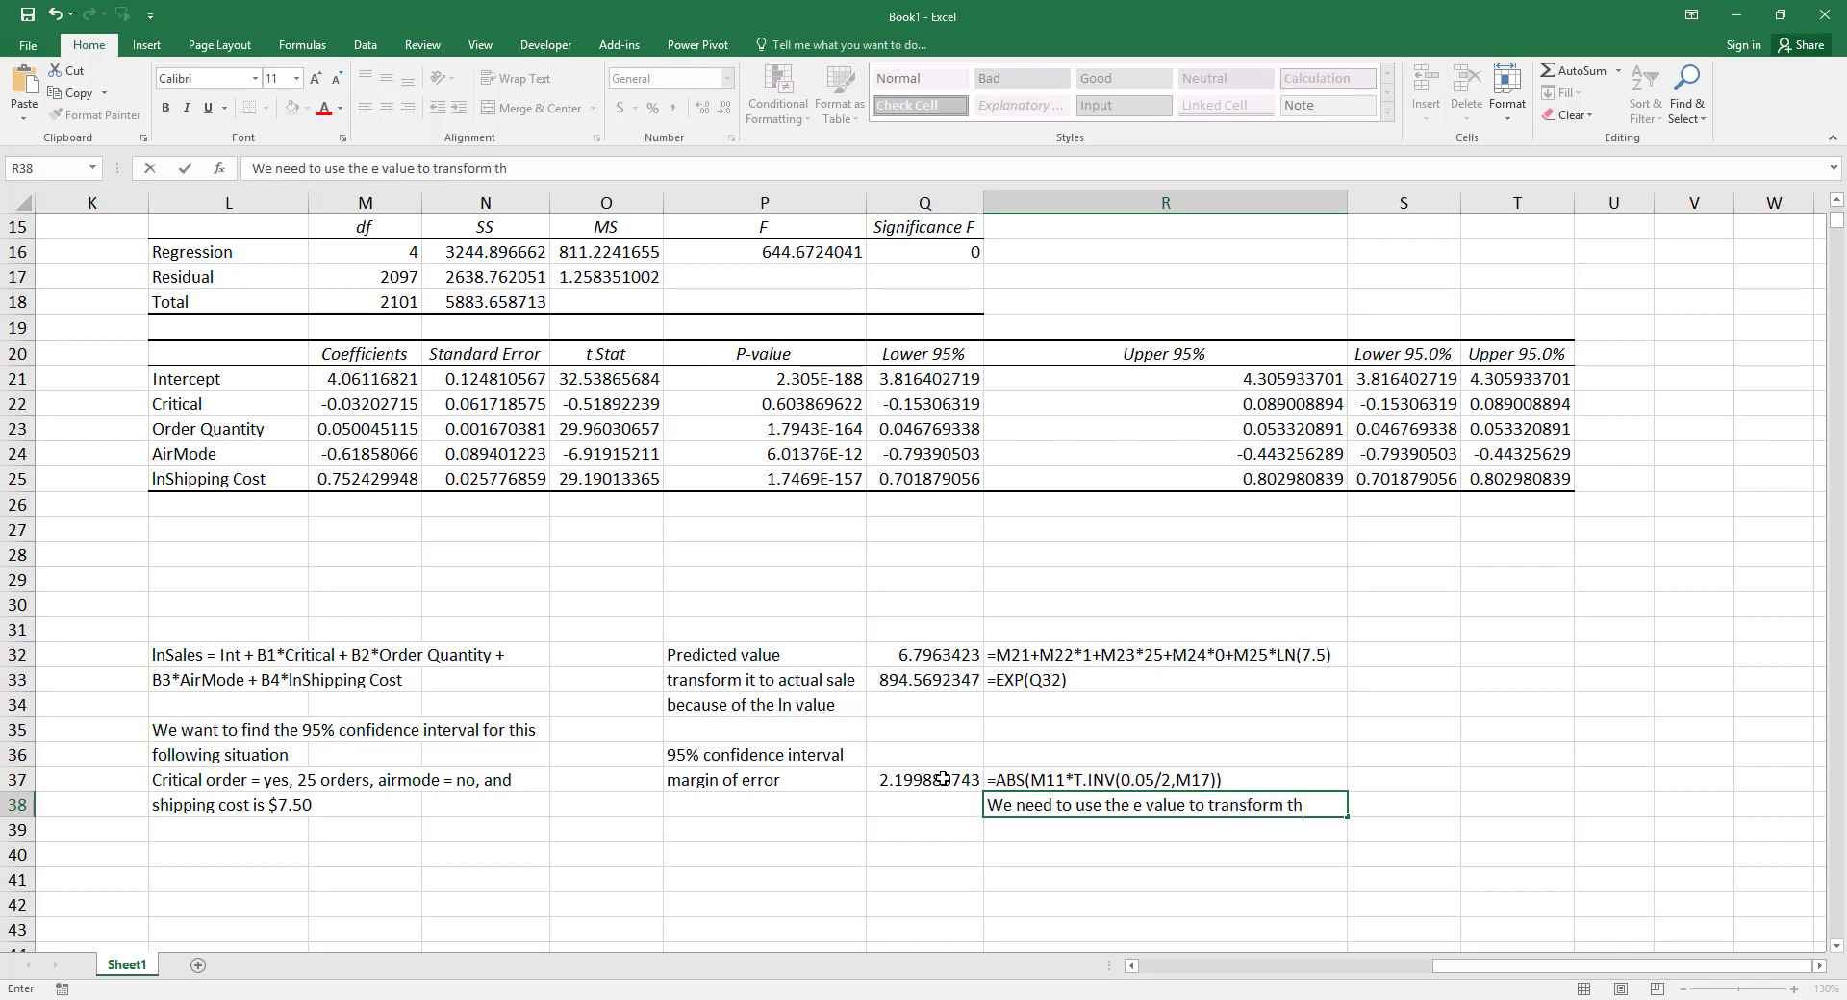
pyautogui.write('e margin of e')
pyautogui.write('rror')
pyautogui.press('Return')
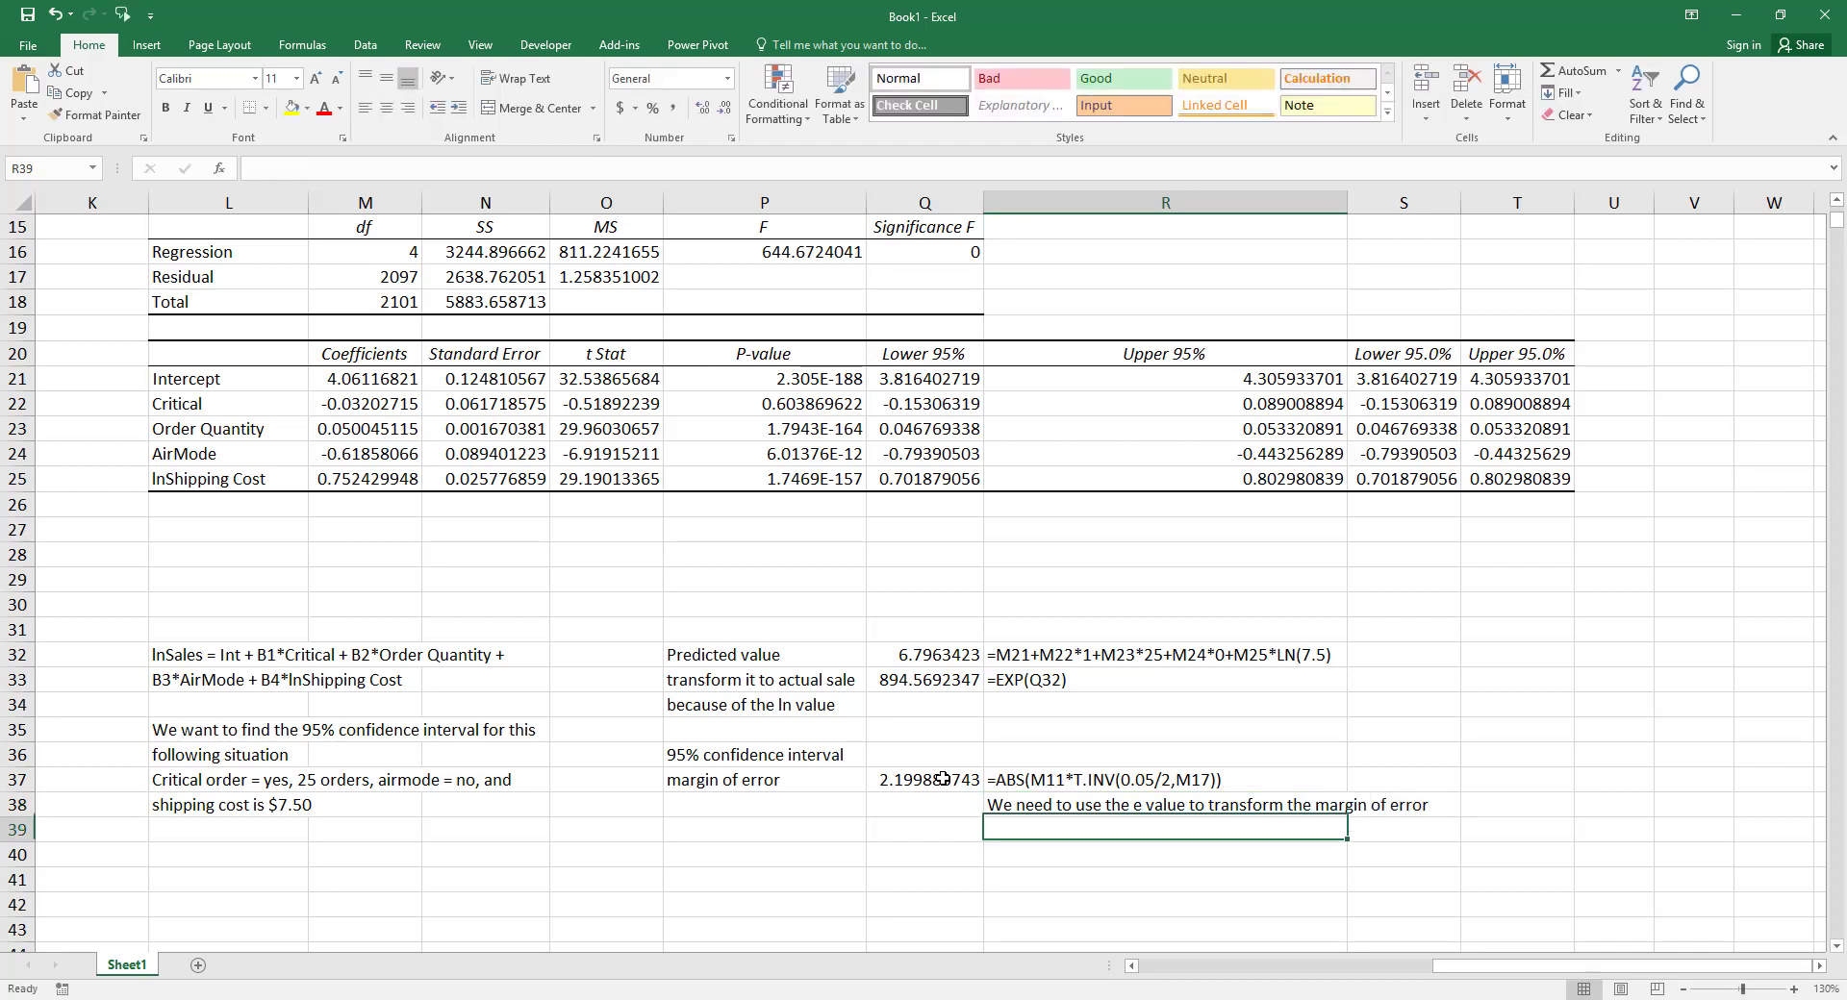
pyautogui.write('from')
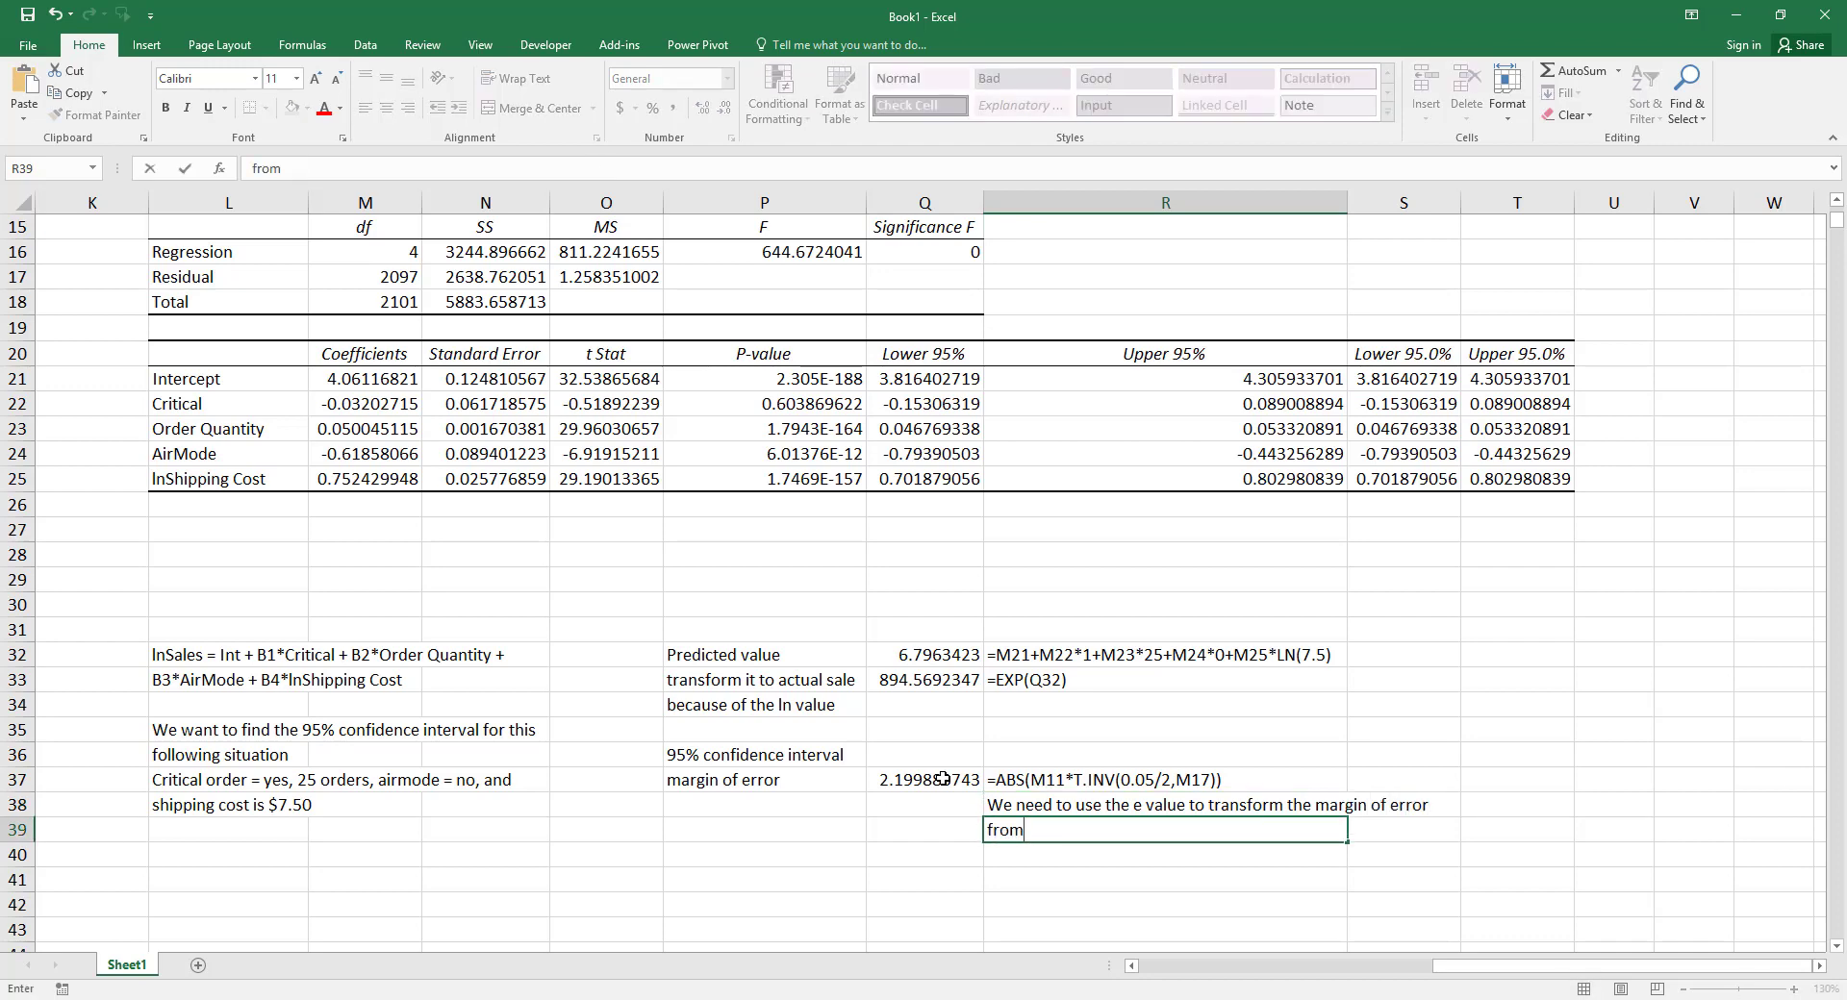
pyautogui.write(' ln value to')
pyautogui.write(' a regular valu')
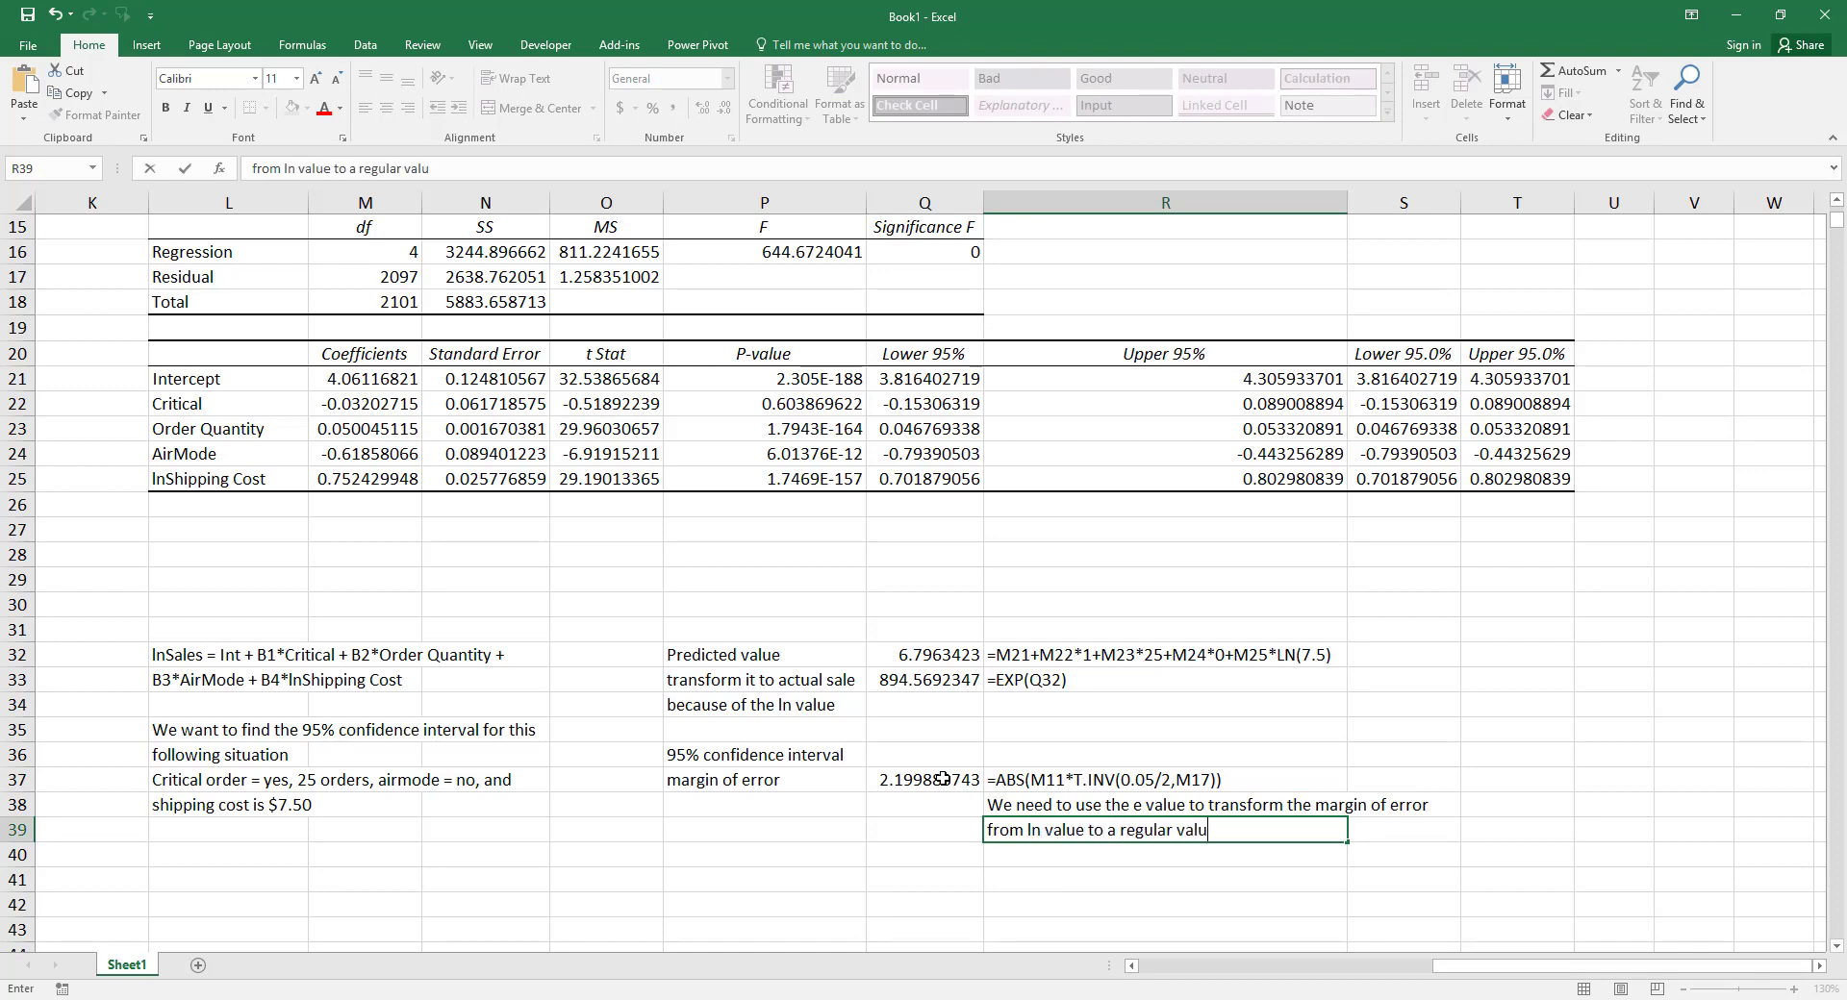
pyautogui.press('Return')
pyautogui.press('Left')
pyautogui.press('Up')
pyautogui.press('Up')
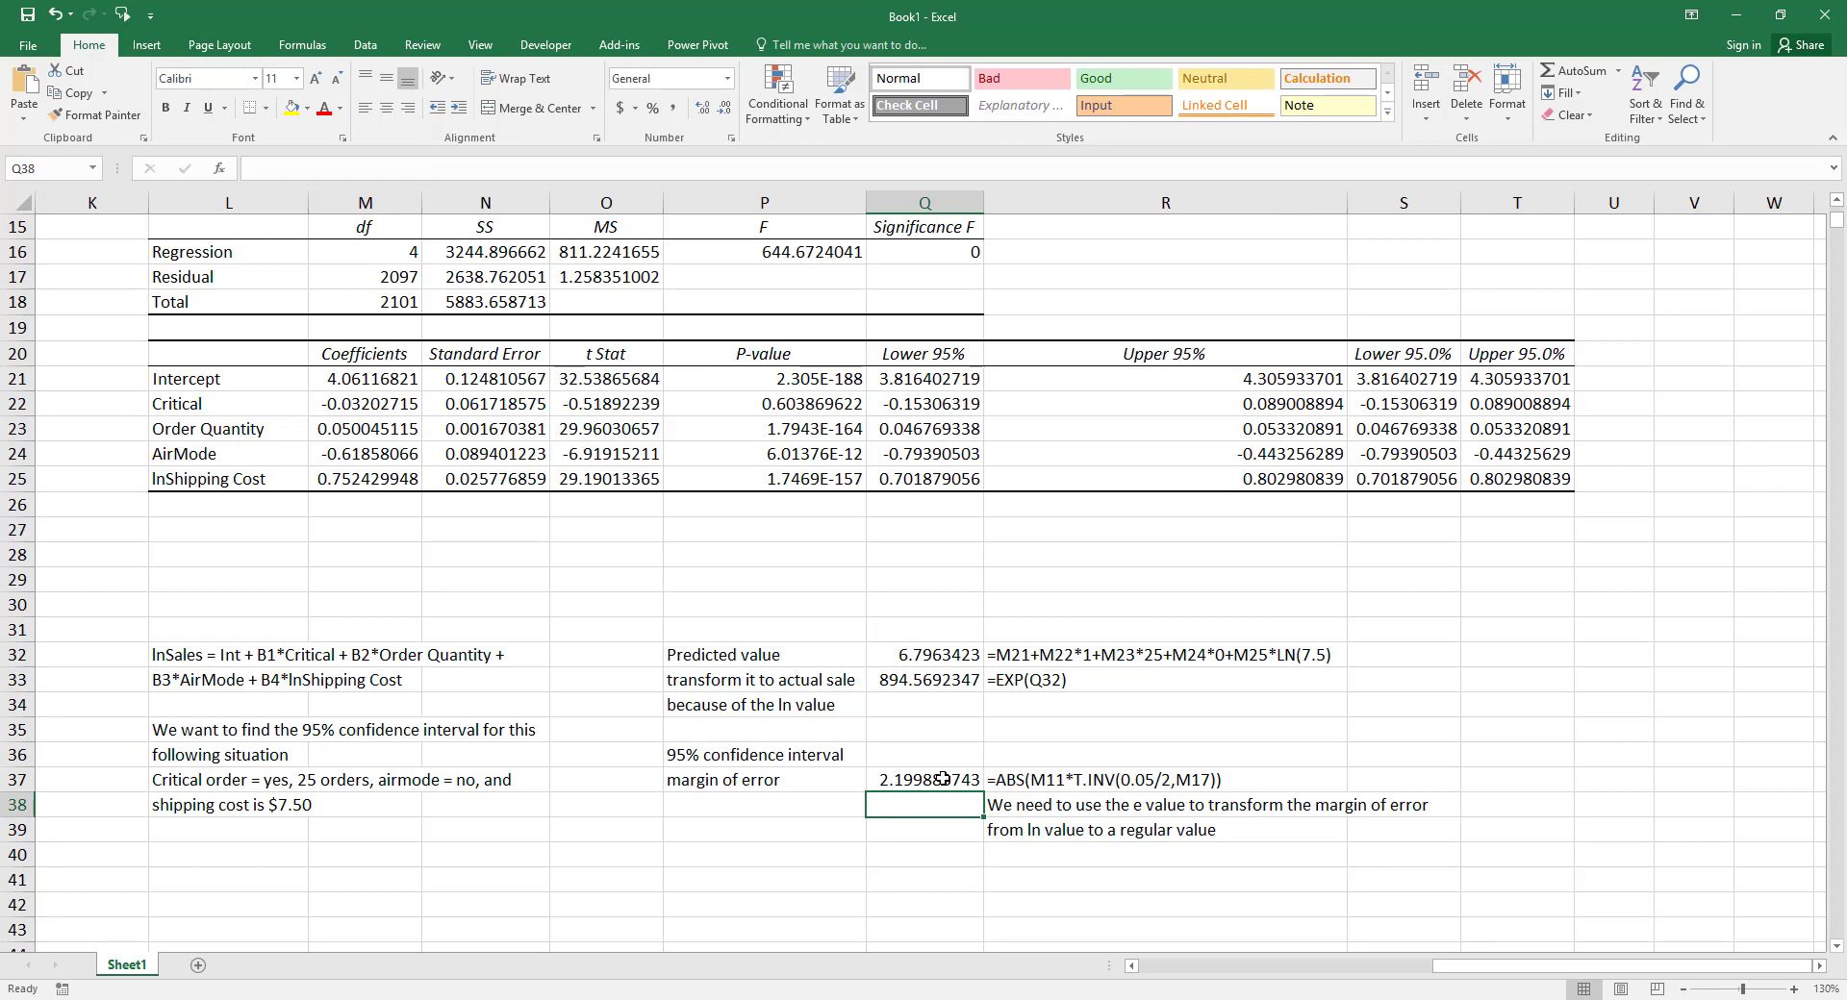
# - Enter =EXP(Q37) in Q38 and label P38 'actual margin of error'
pyautogui.write('=e')
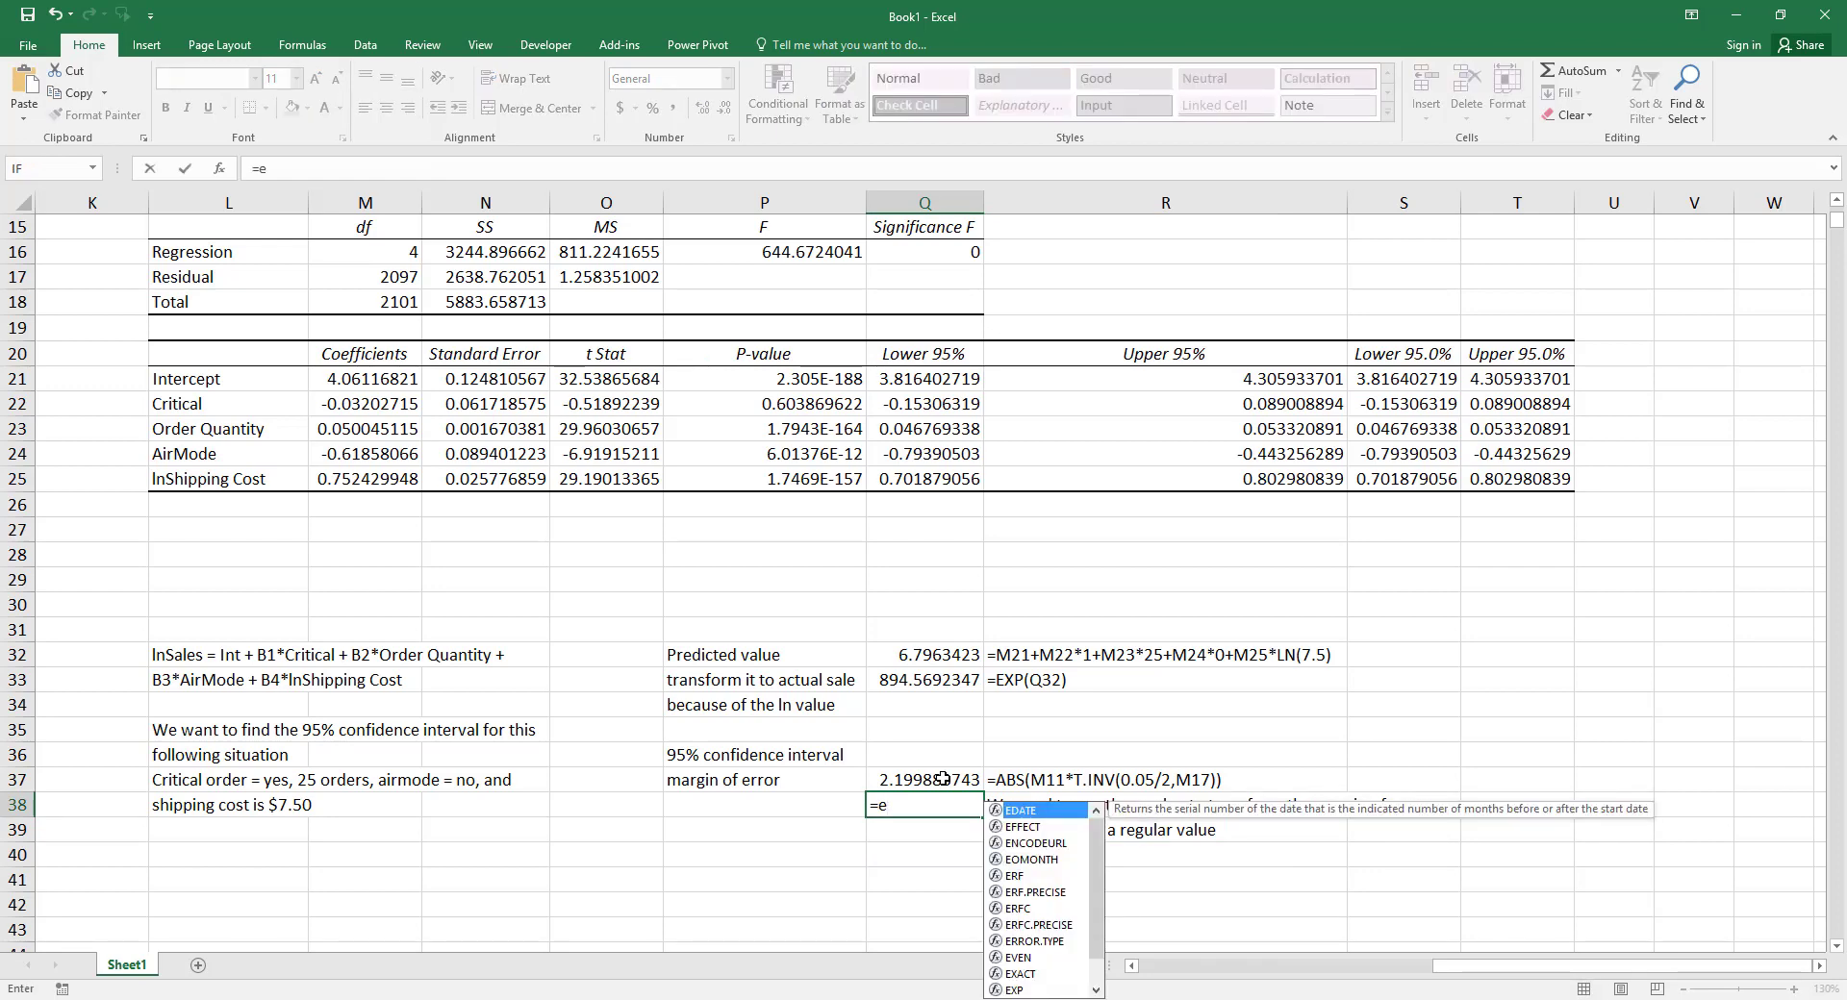
pyautogui.write('xp(')
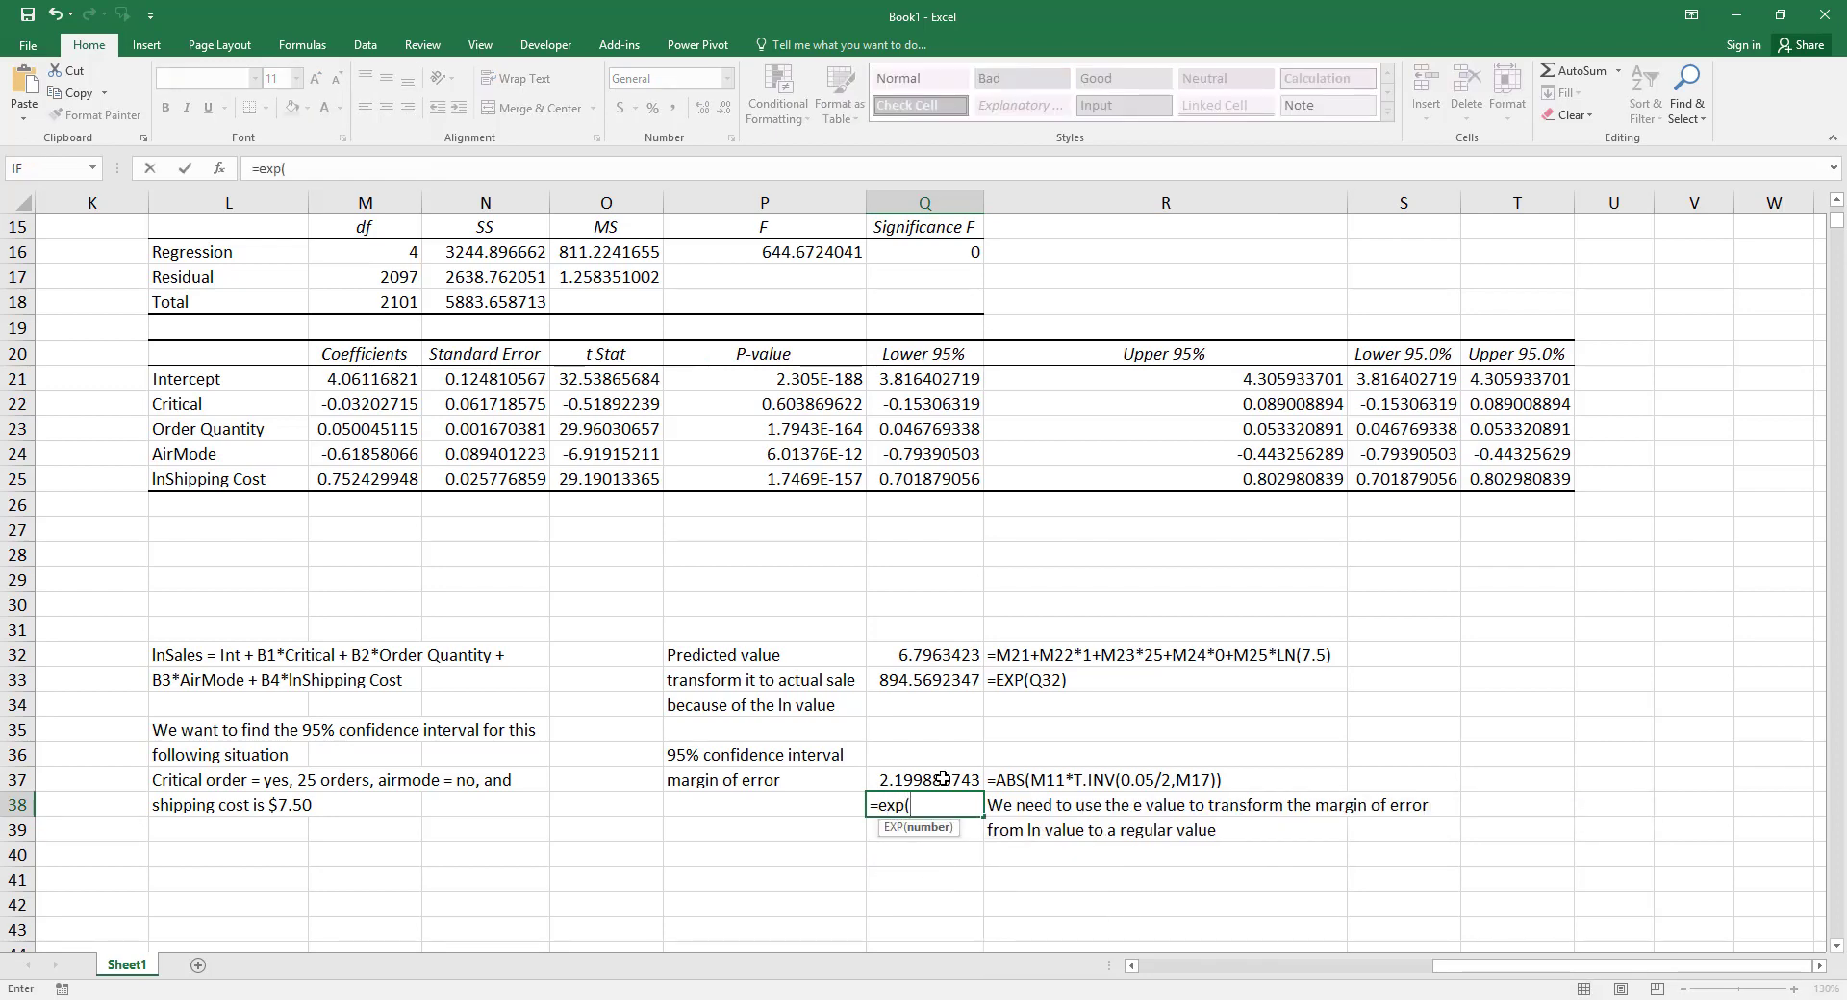
pyautogui.click(930, 779)
pyautogui.write(')')
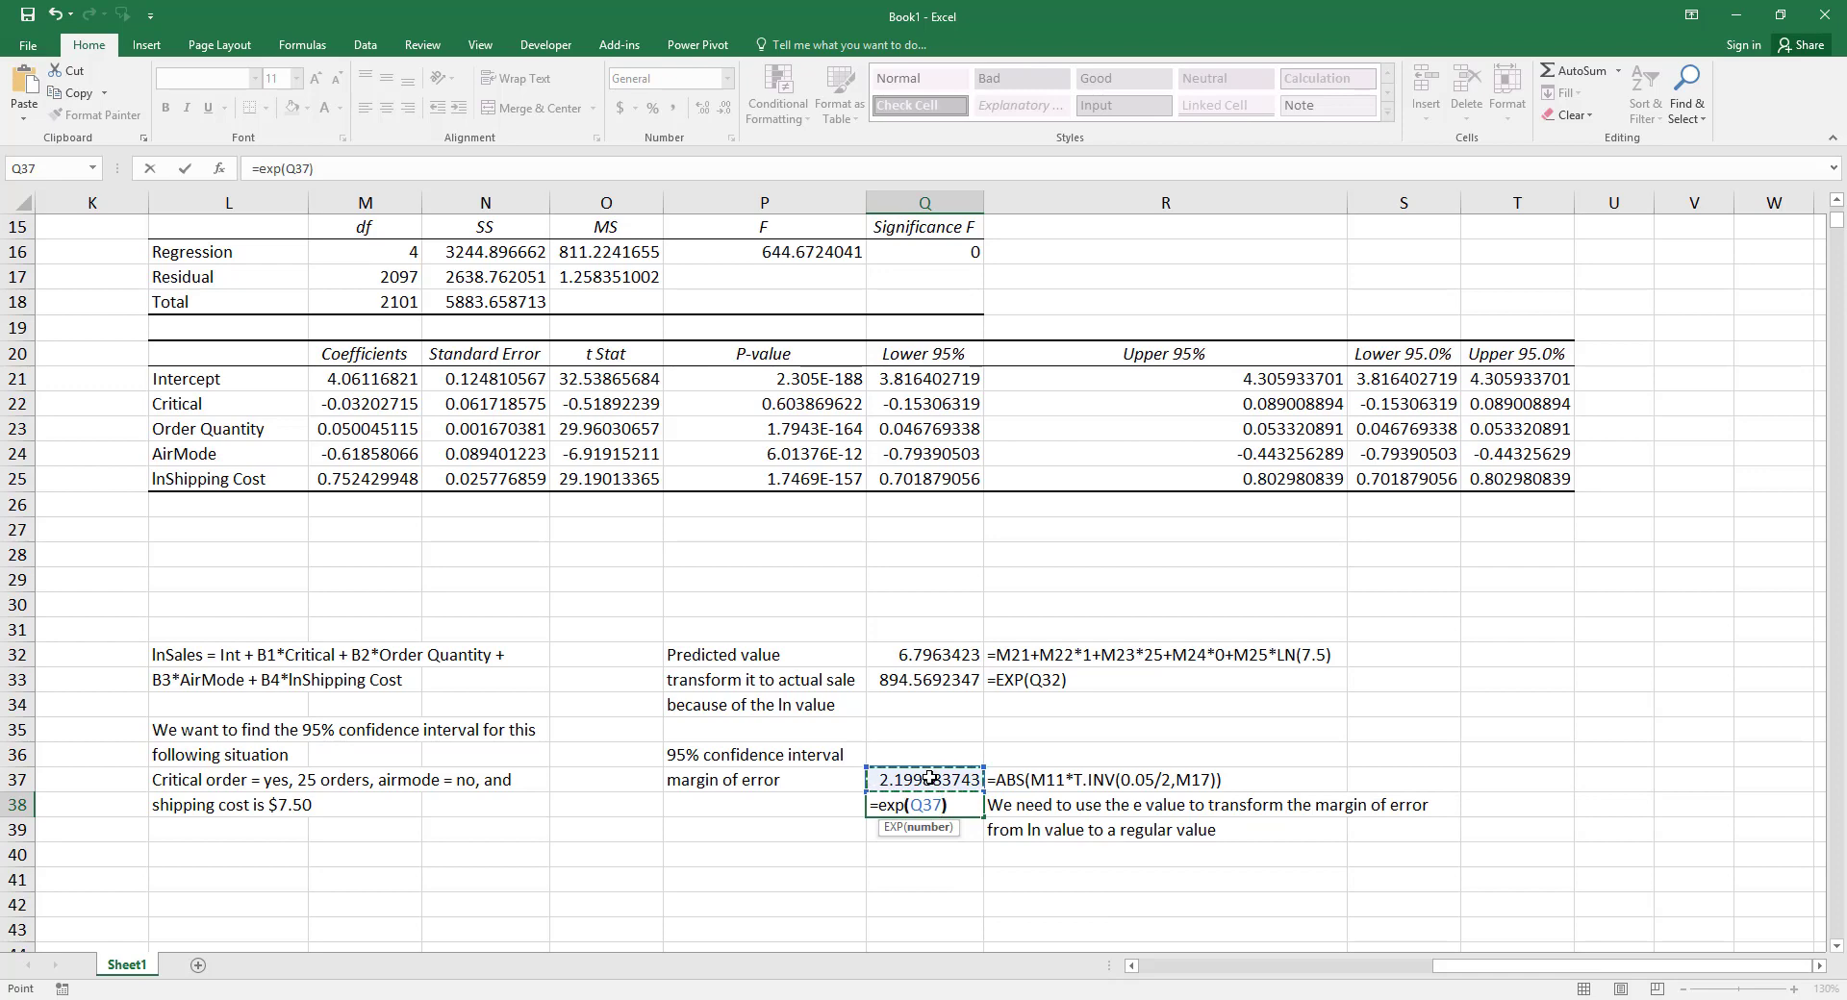
pyautogui.press('Return')
pyautogui.press('Left')
pyautogui.press('Up')
pyautogui.press('Up')
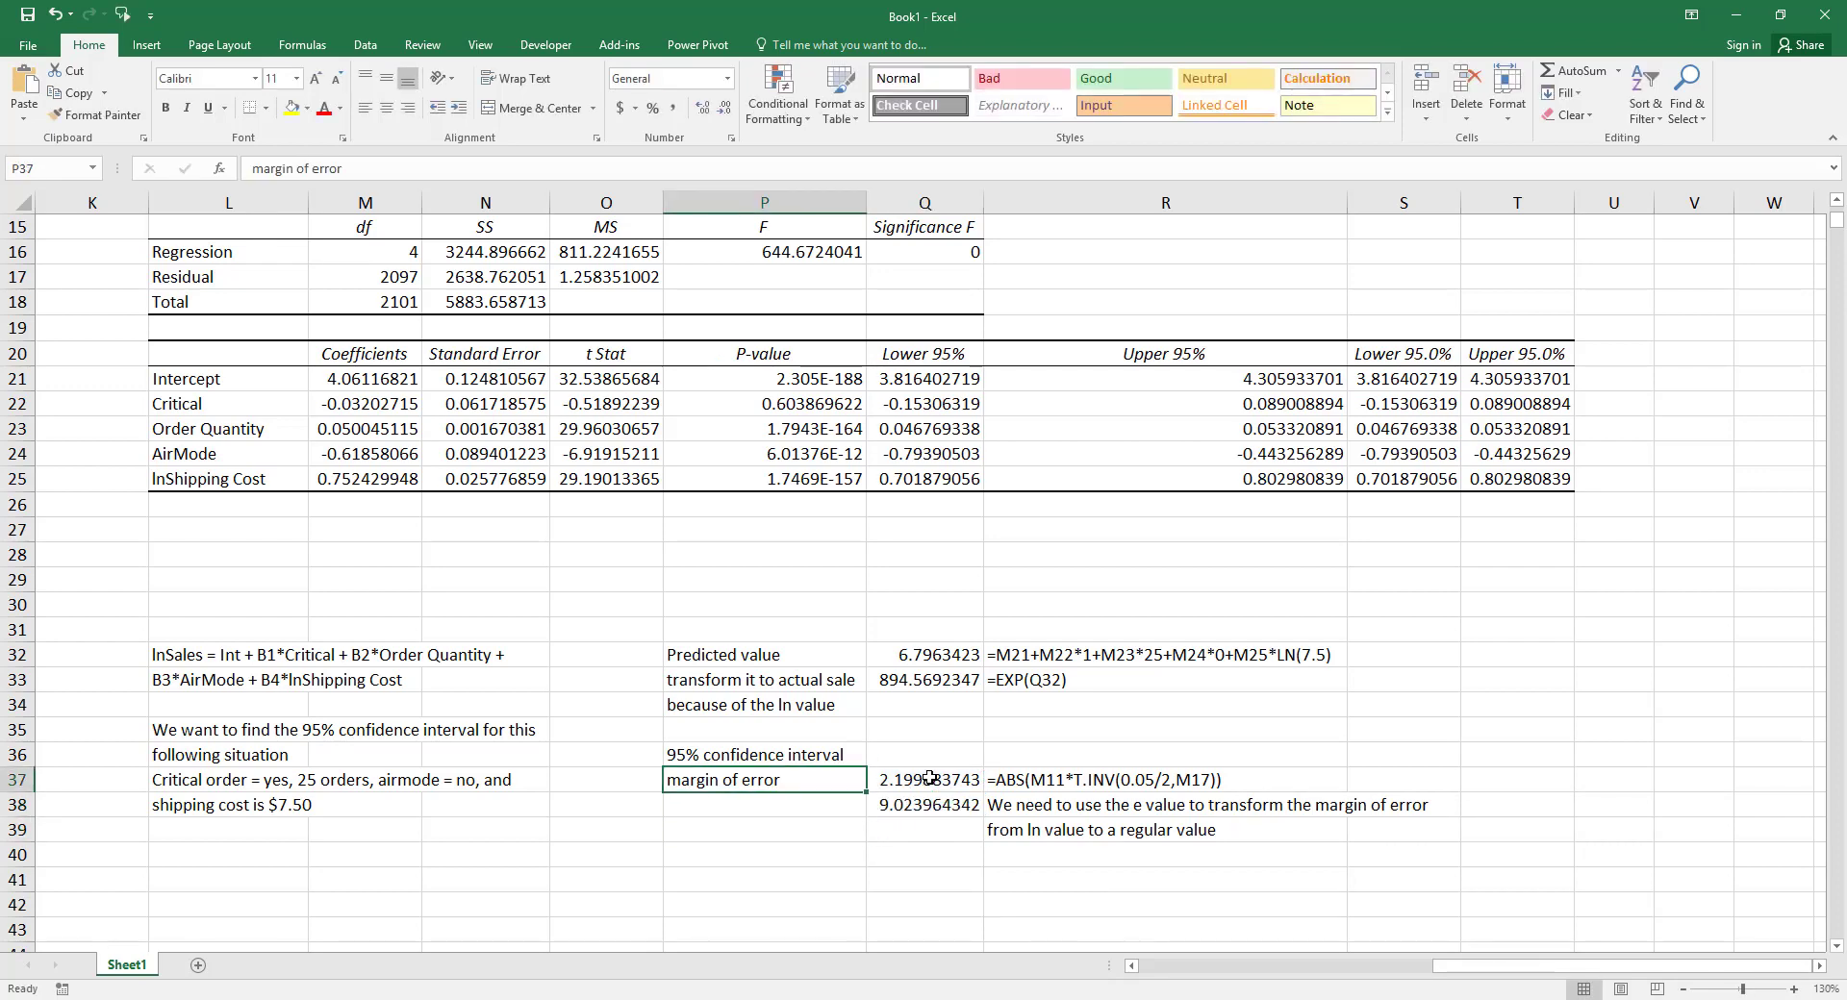
pyautogui.press('Down')
pyautogui.write('actual')
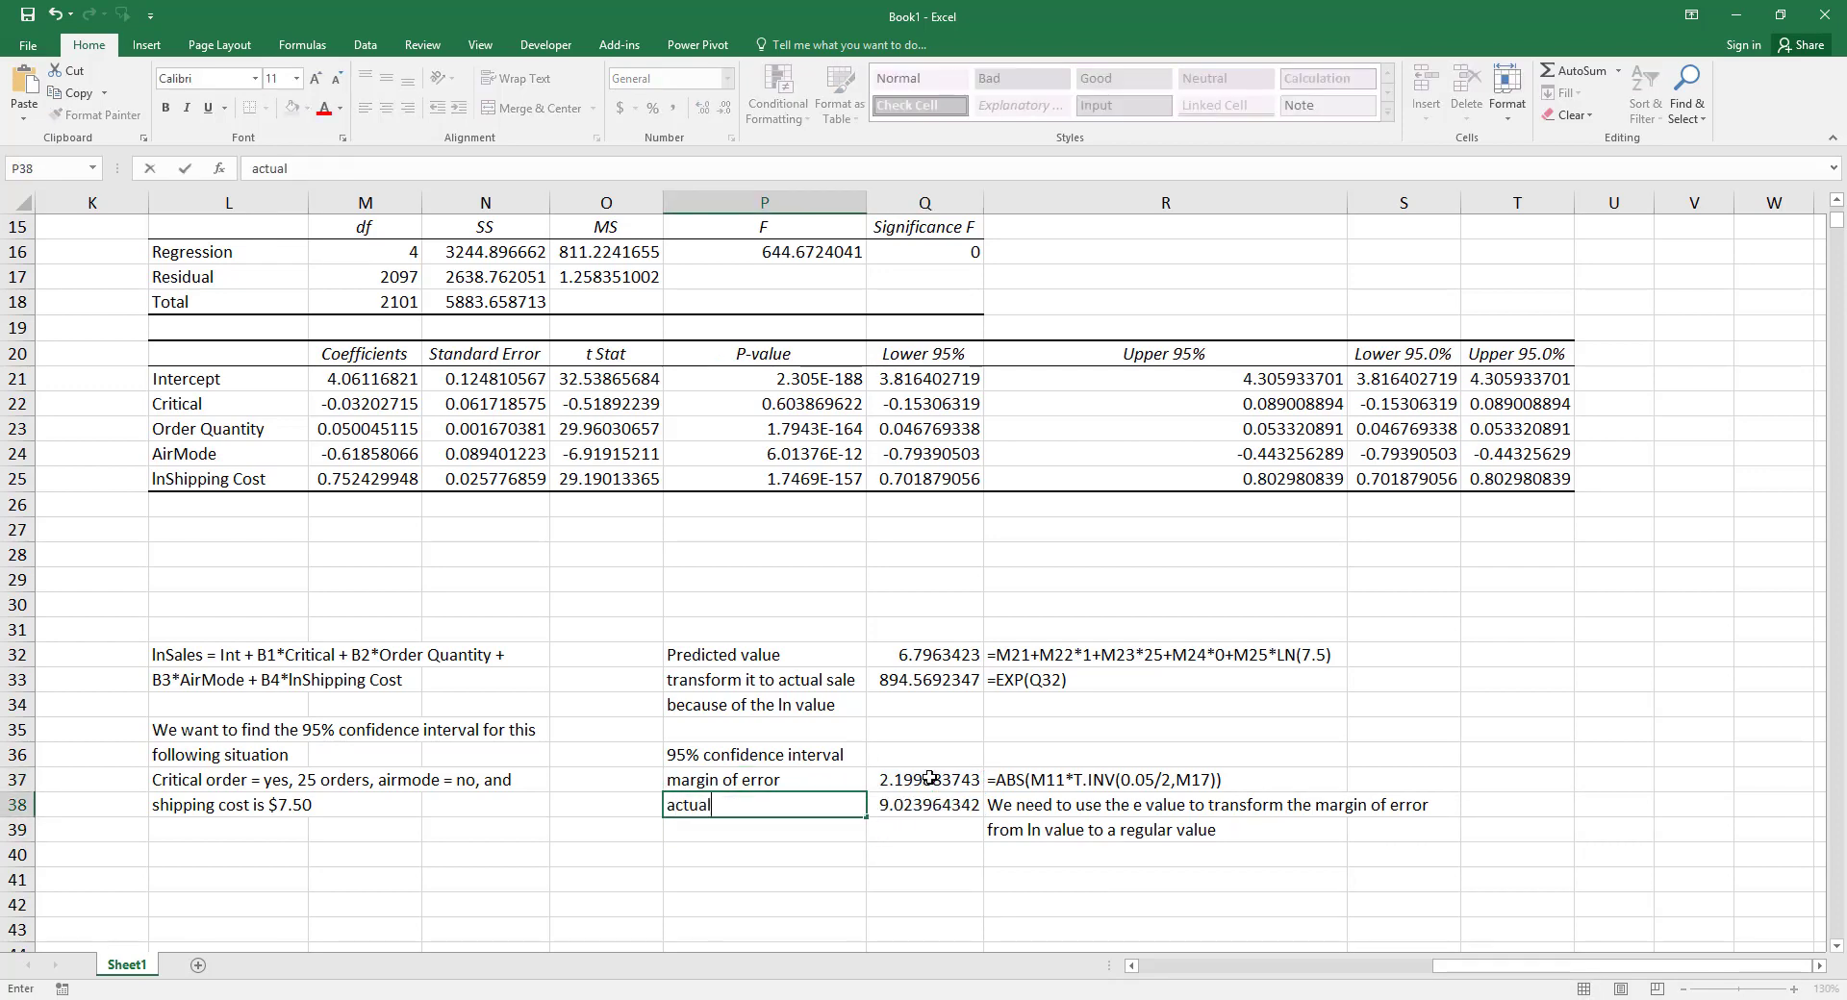
pyautogui.write(' margin o')
pyautogui.write('f error')
pyautogui.press('Return')
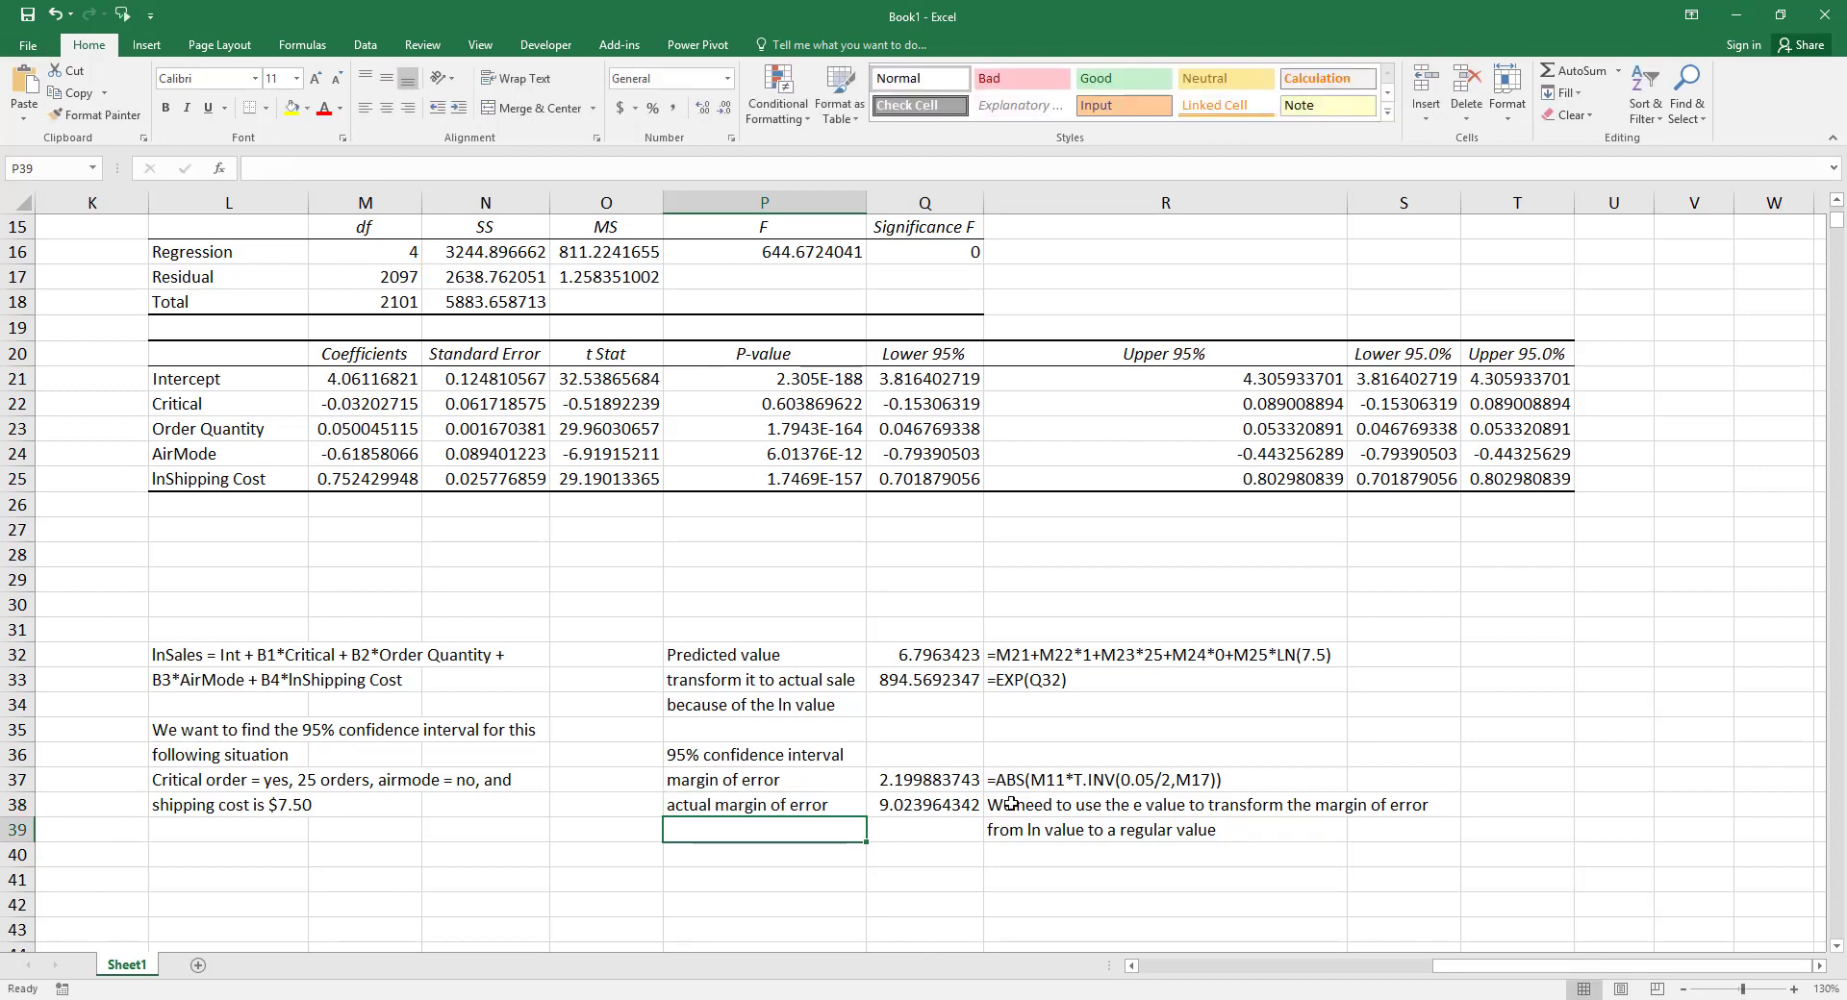
# - Shift the two-line note from R38:R39 down one row using Insert Cut Cells
pyautogui.moveTo(1027, 805); pyautogui.dragTo(1044, 826)
pyautogui.hotkey('ctrl', 'q')
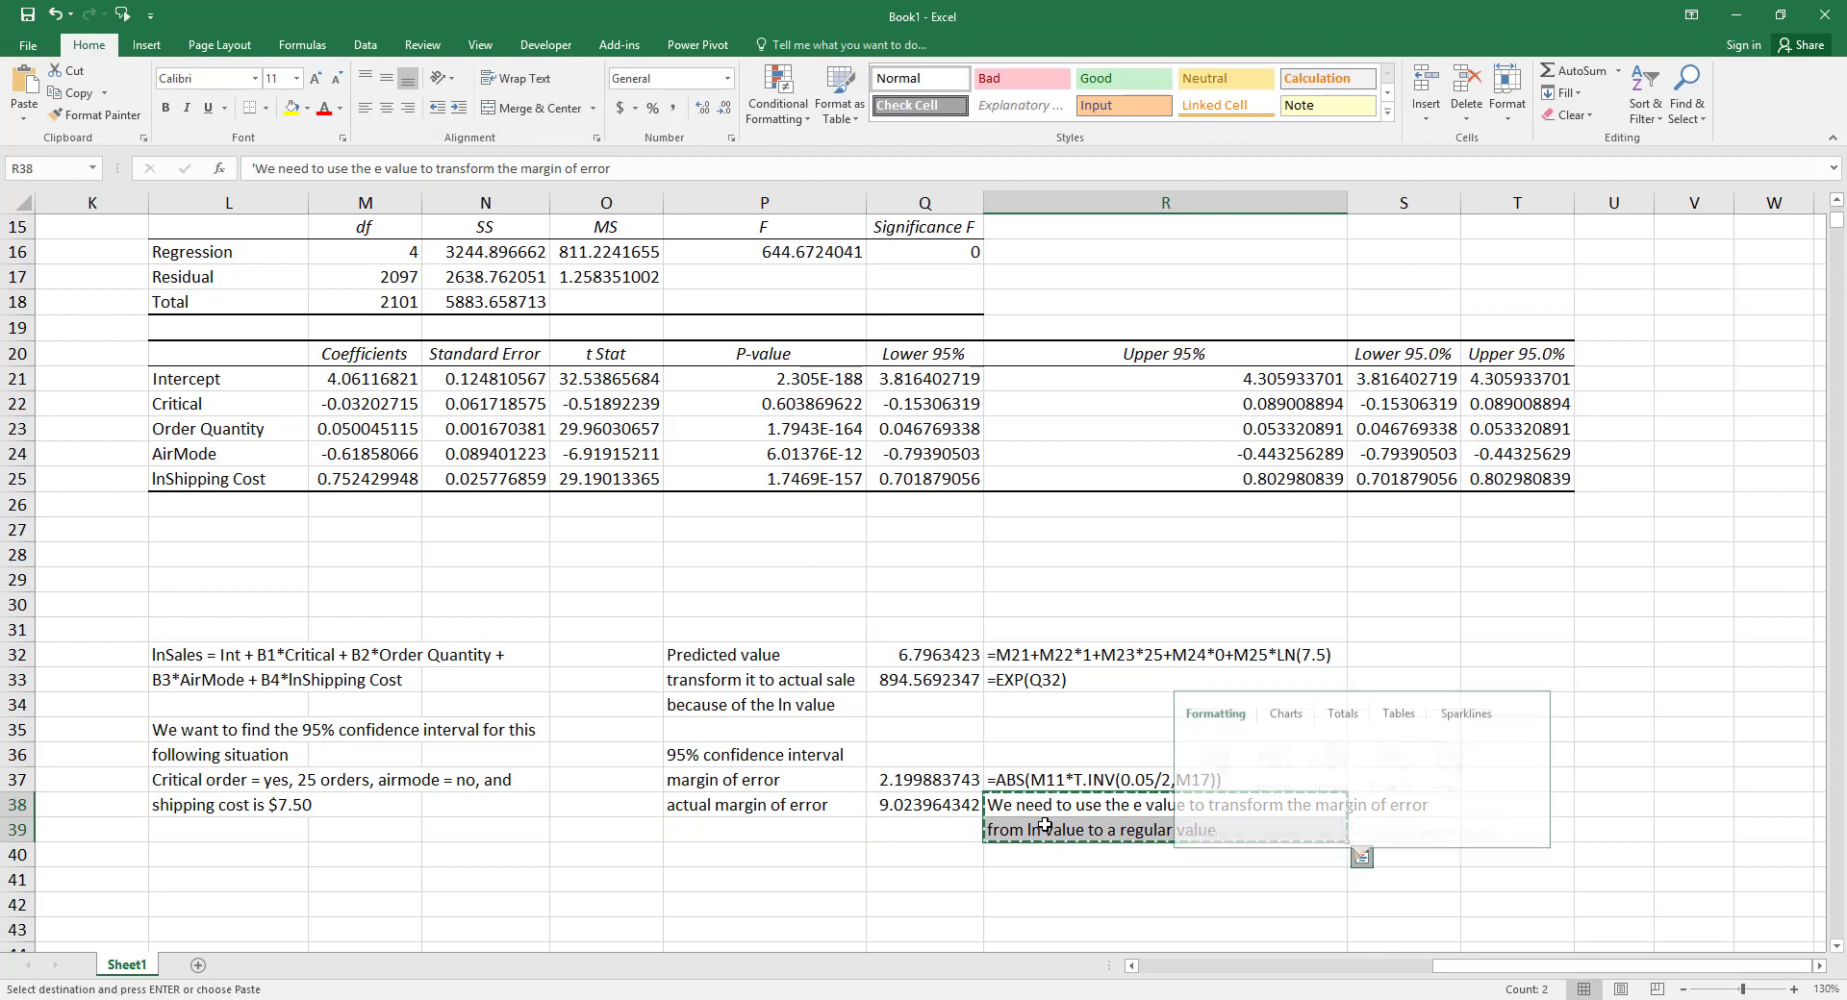
pyautogui.hotkey('ctrl', 'c')
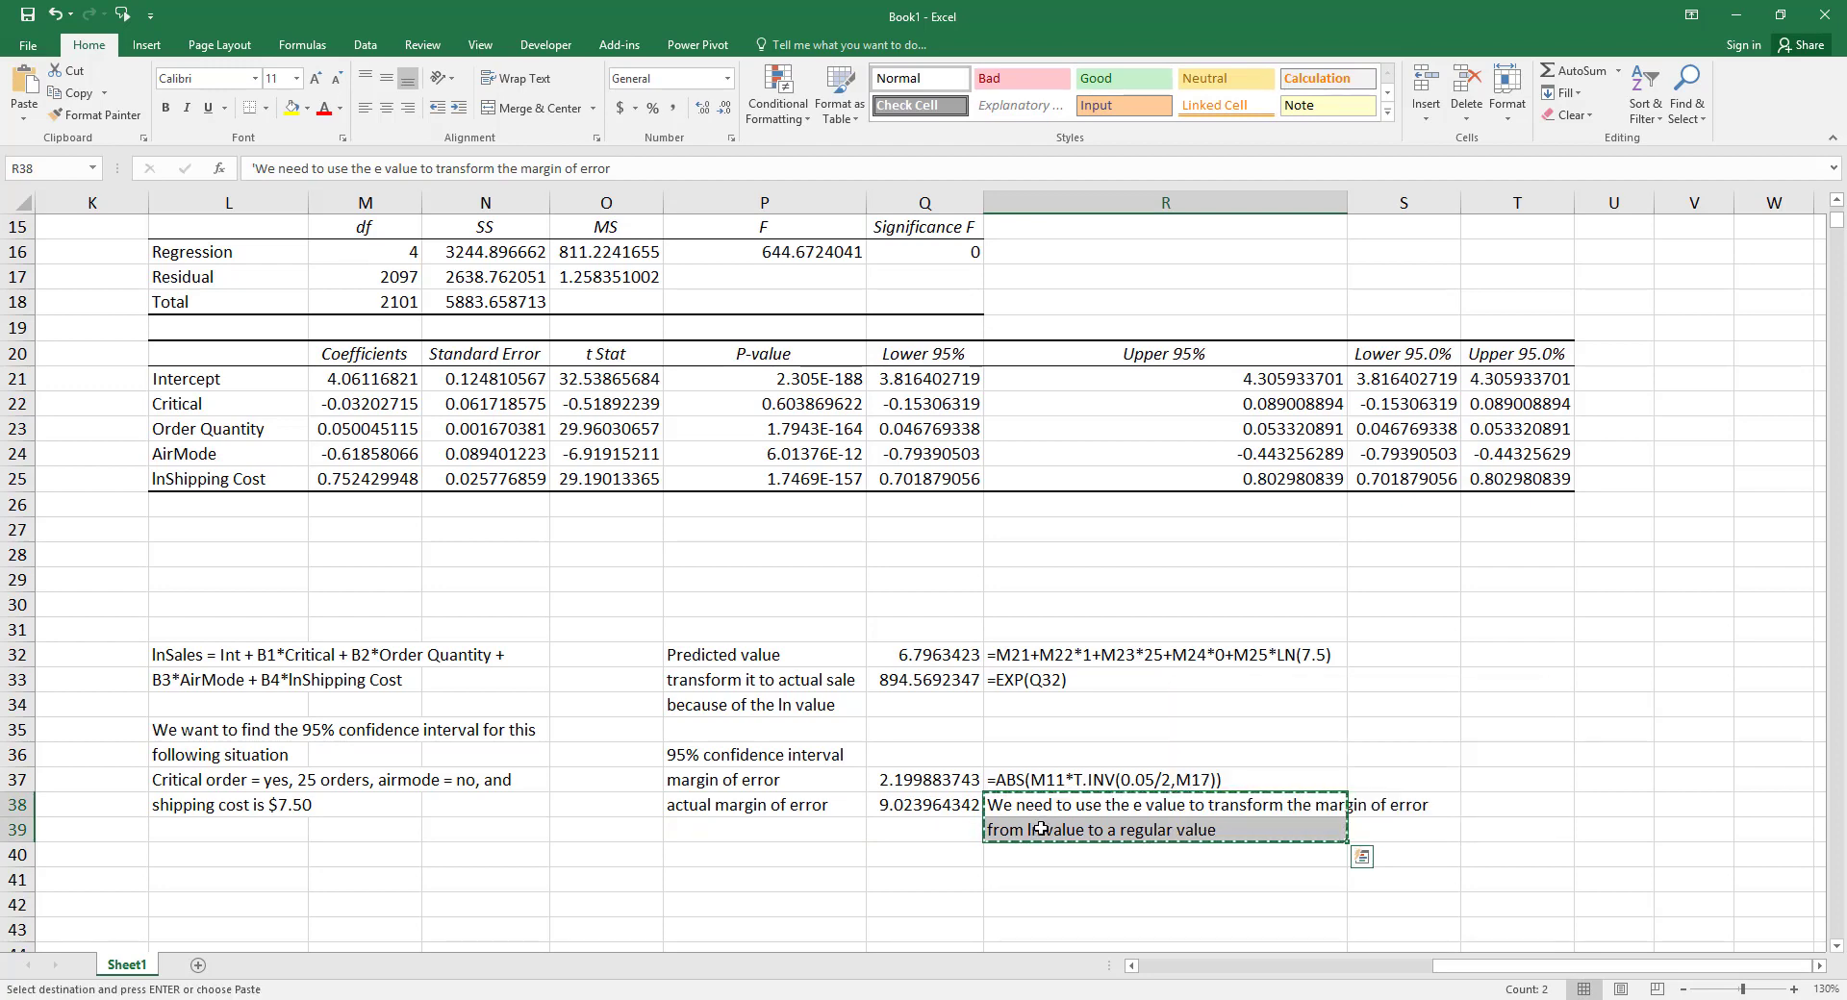
pyautogui.rightClick(1028, 829)
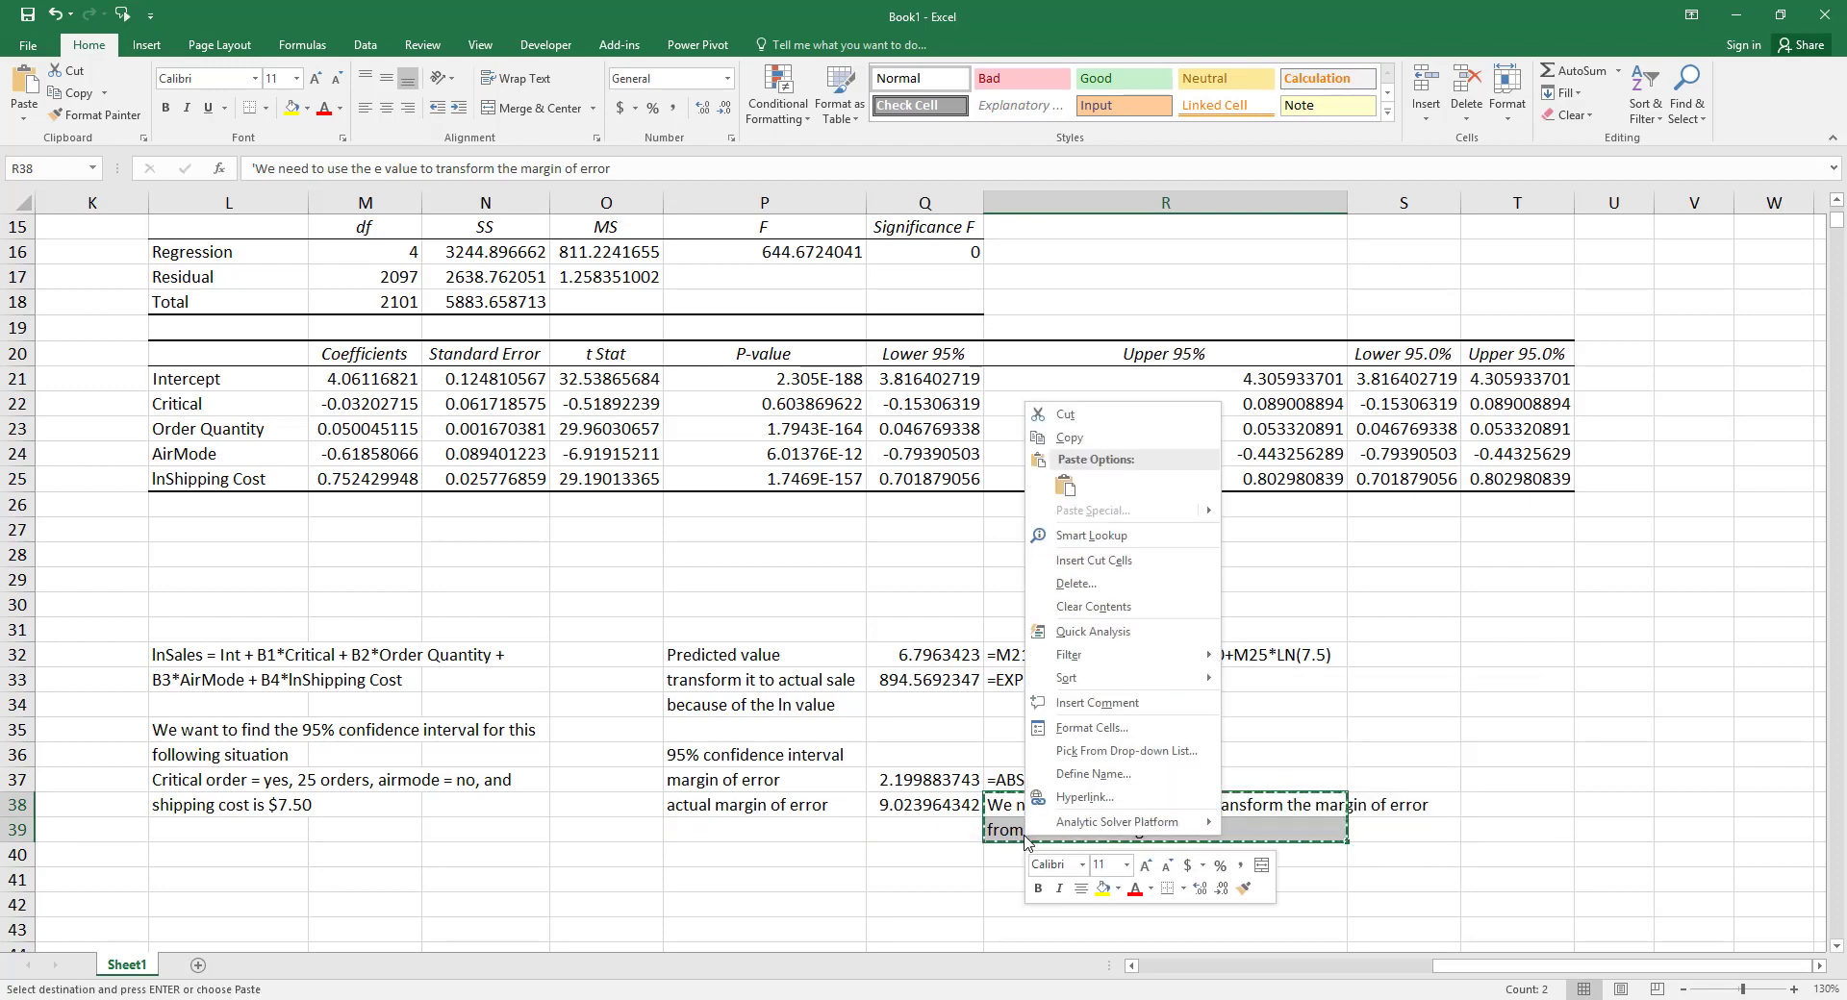
pyautogui.press('Escape')
pyautogui.click(1004, 829)
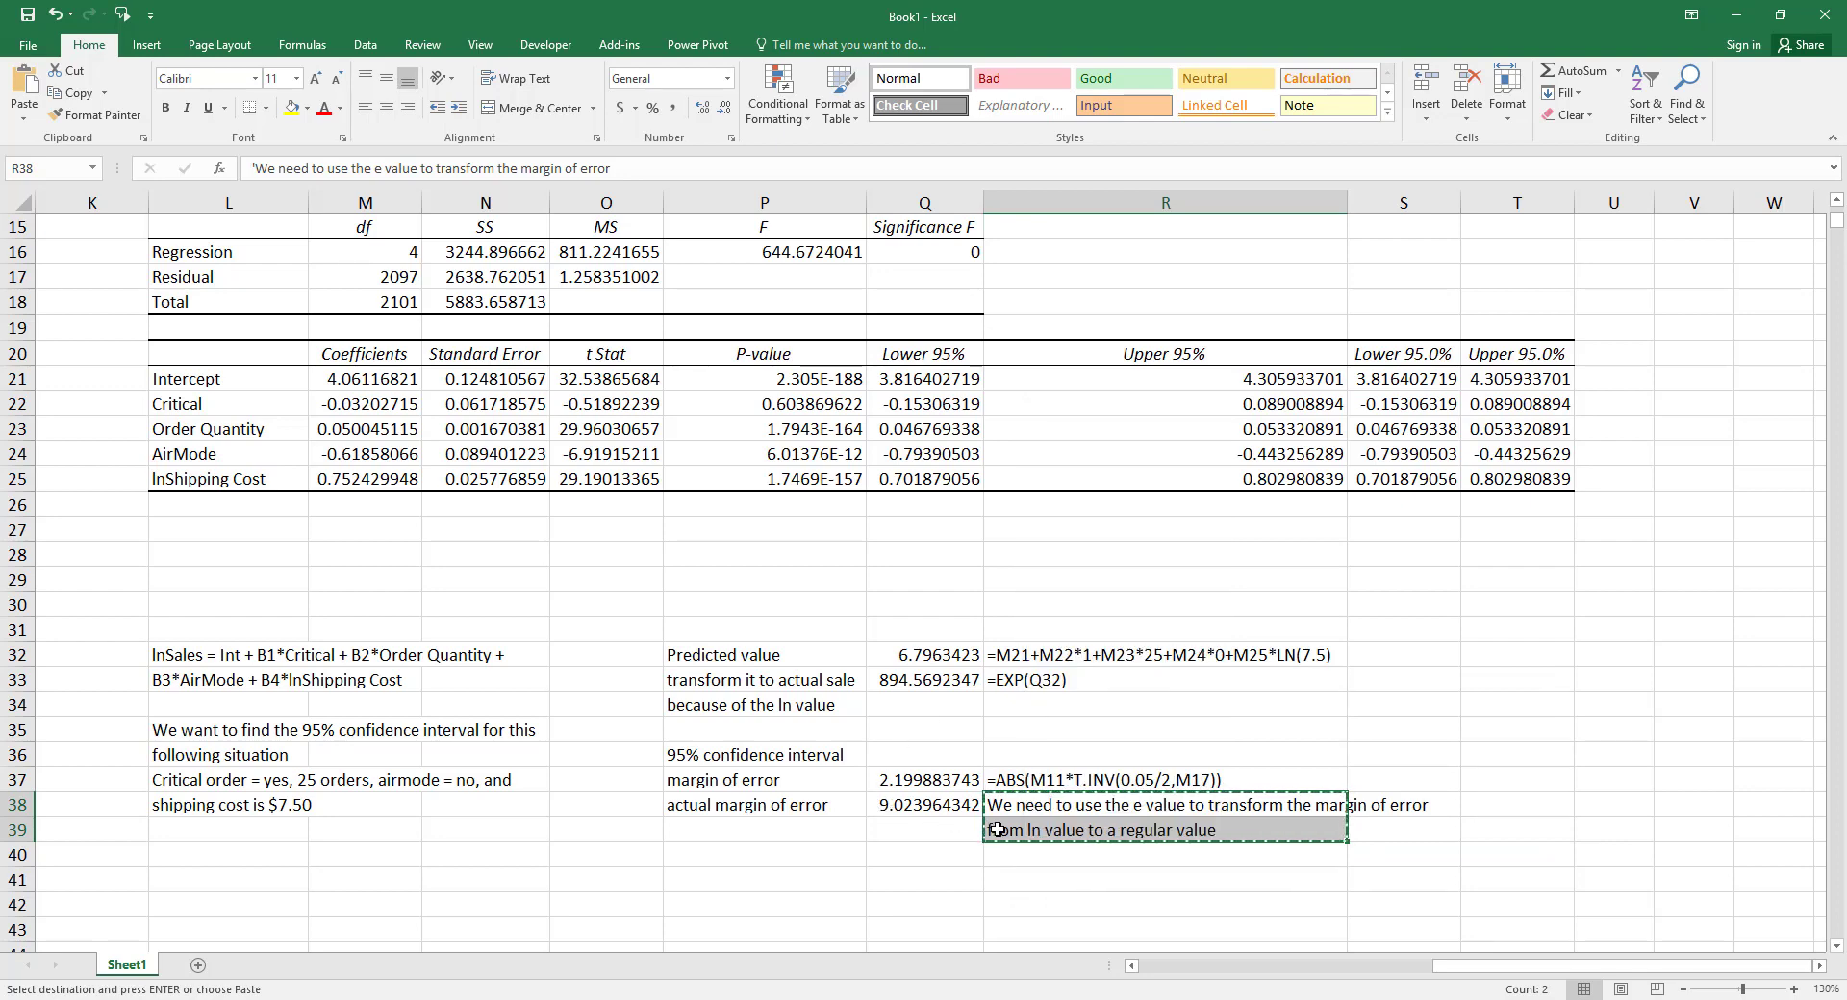
pyautogui.press('Return')
# - Write '=EXP(Q37) as text in R38 beside the actual margin of error
pyautogui.press('Up')
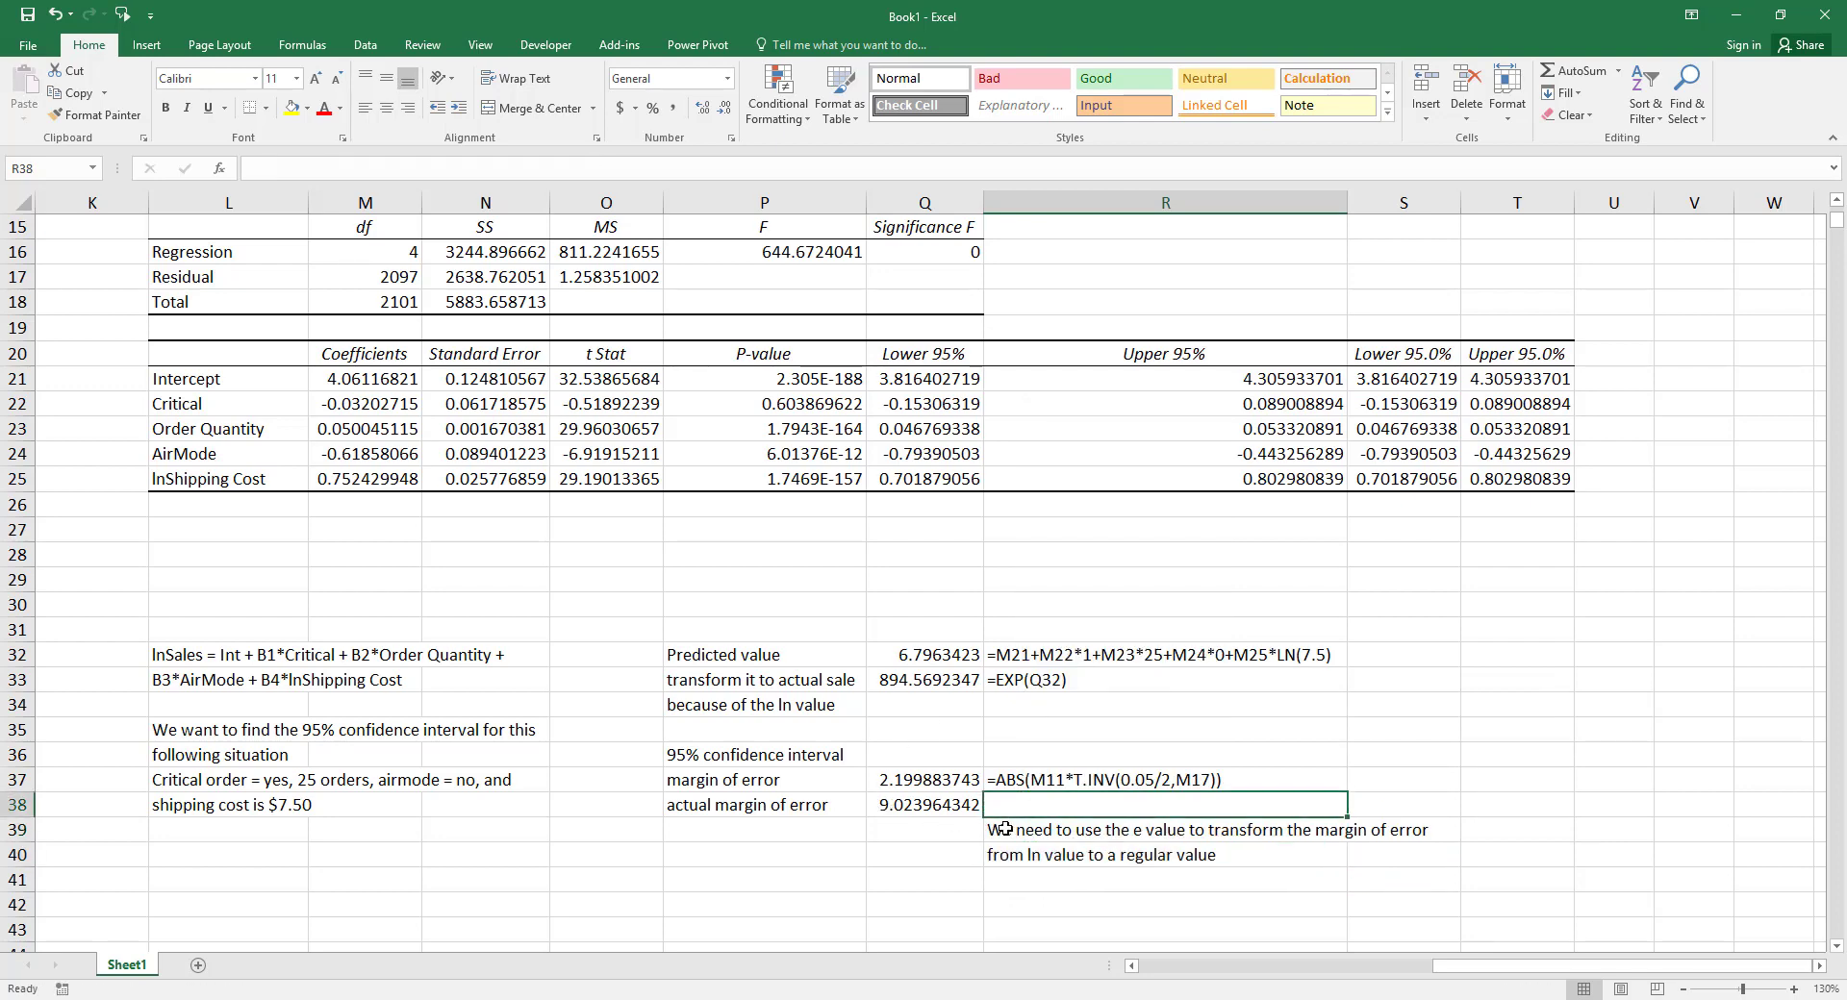
pyautogui.press('Left')
pyautogui.press('F2')
pyautogui.press('Home')
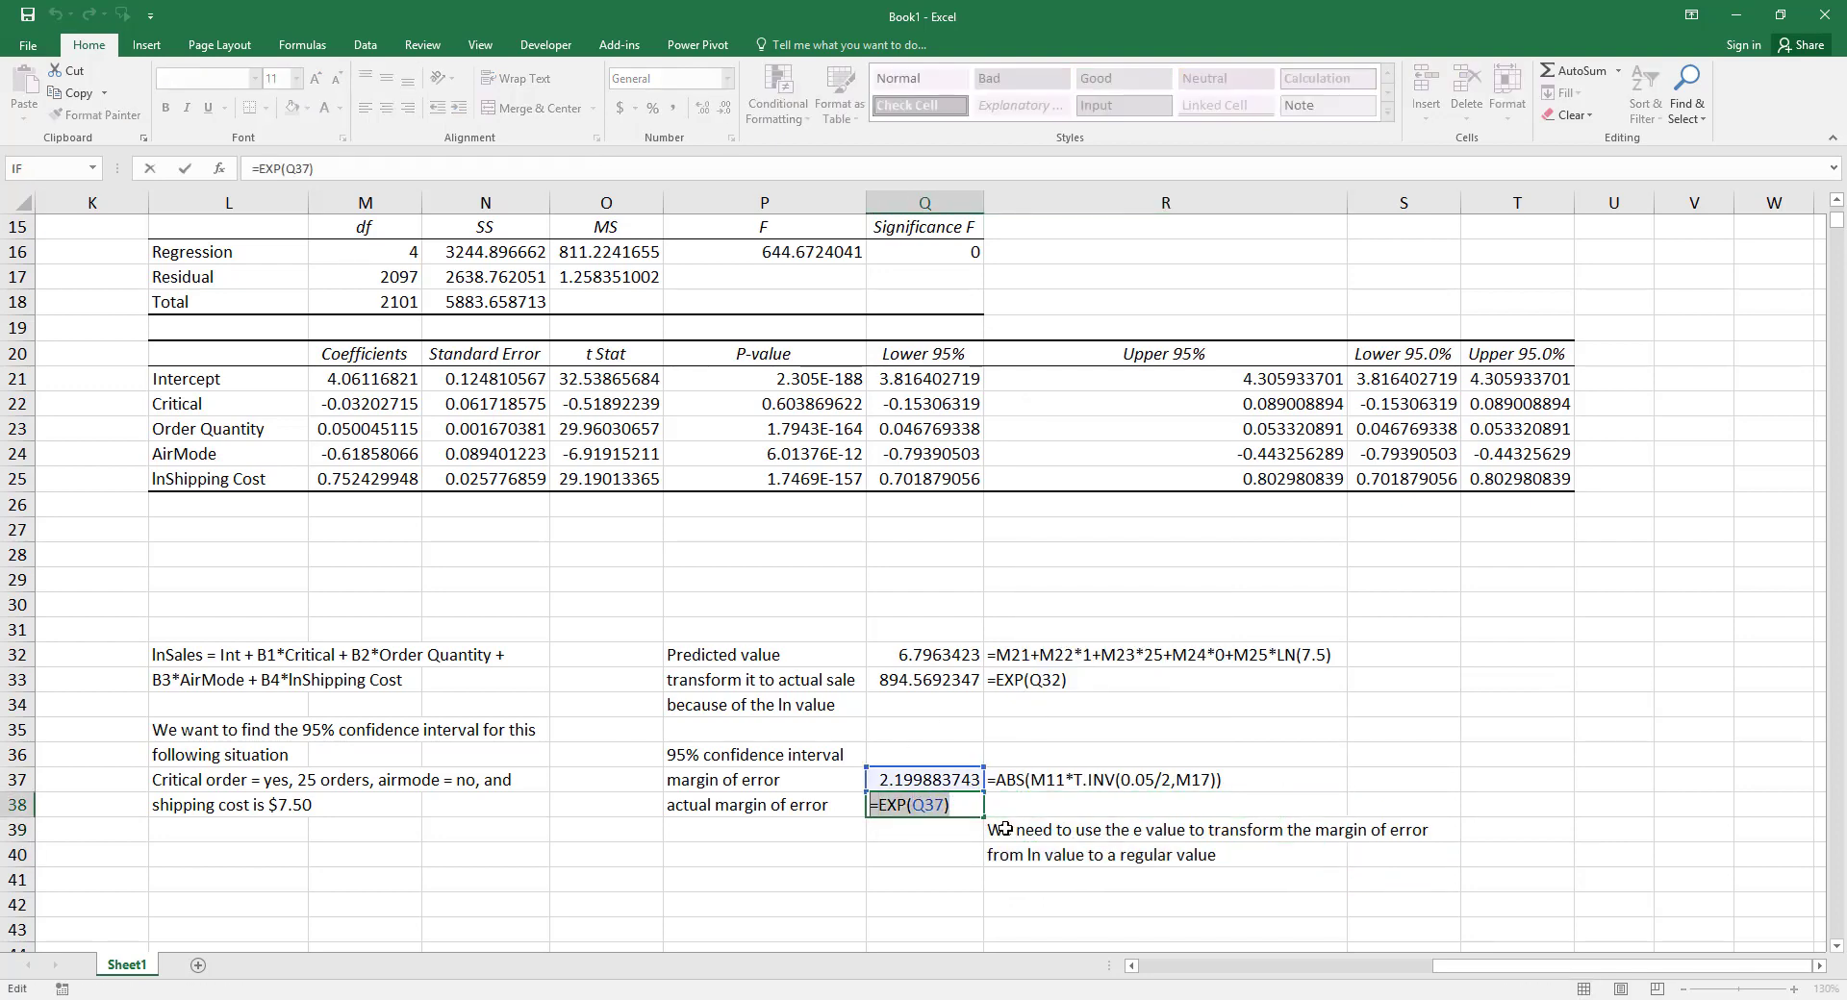
pyautogui.press('Right')
pyautogui.press('Right')
pyautogui.hotkey('ctrl', 'Return')
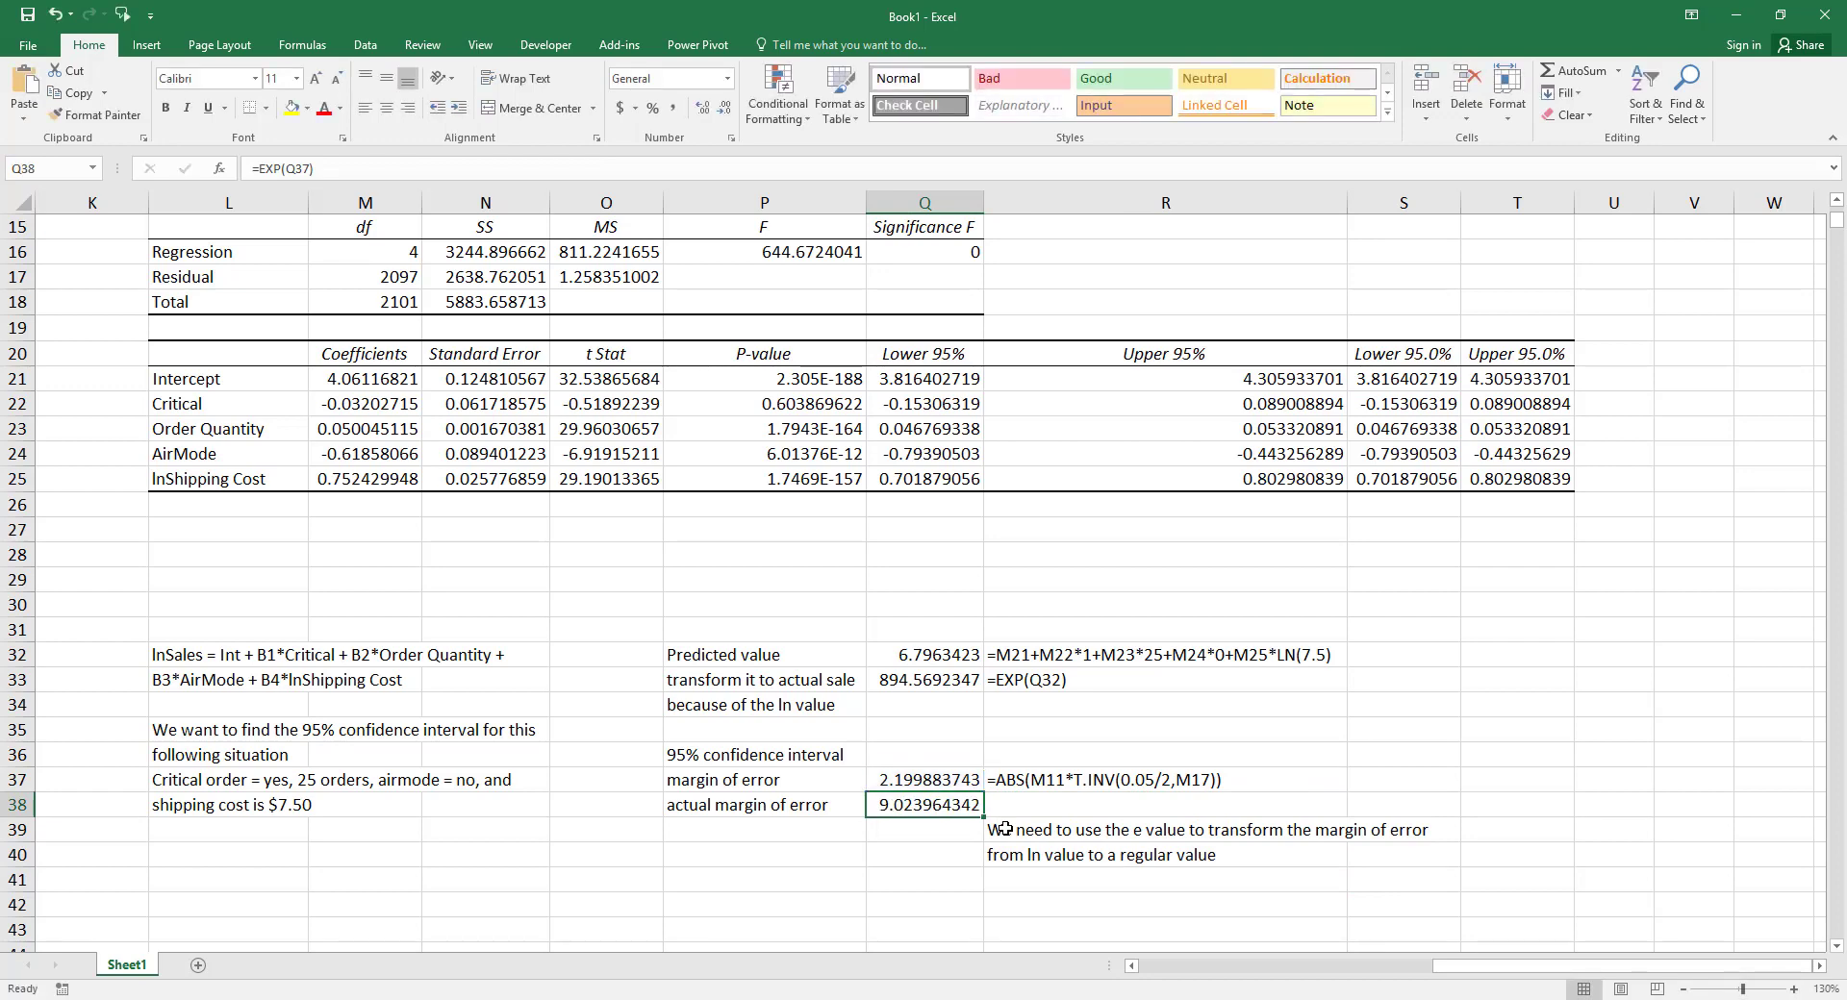
pyautogui.press('Right')
pyautogui.write("'=EXP(Q37)")
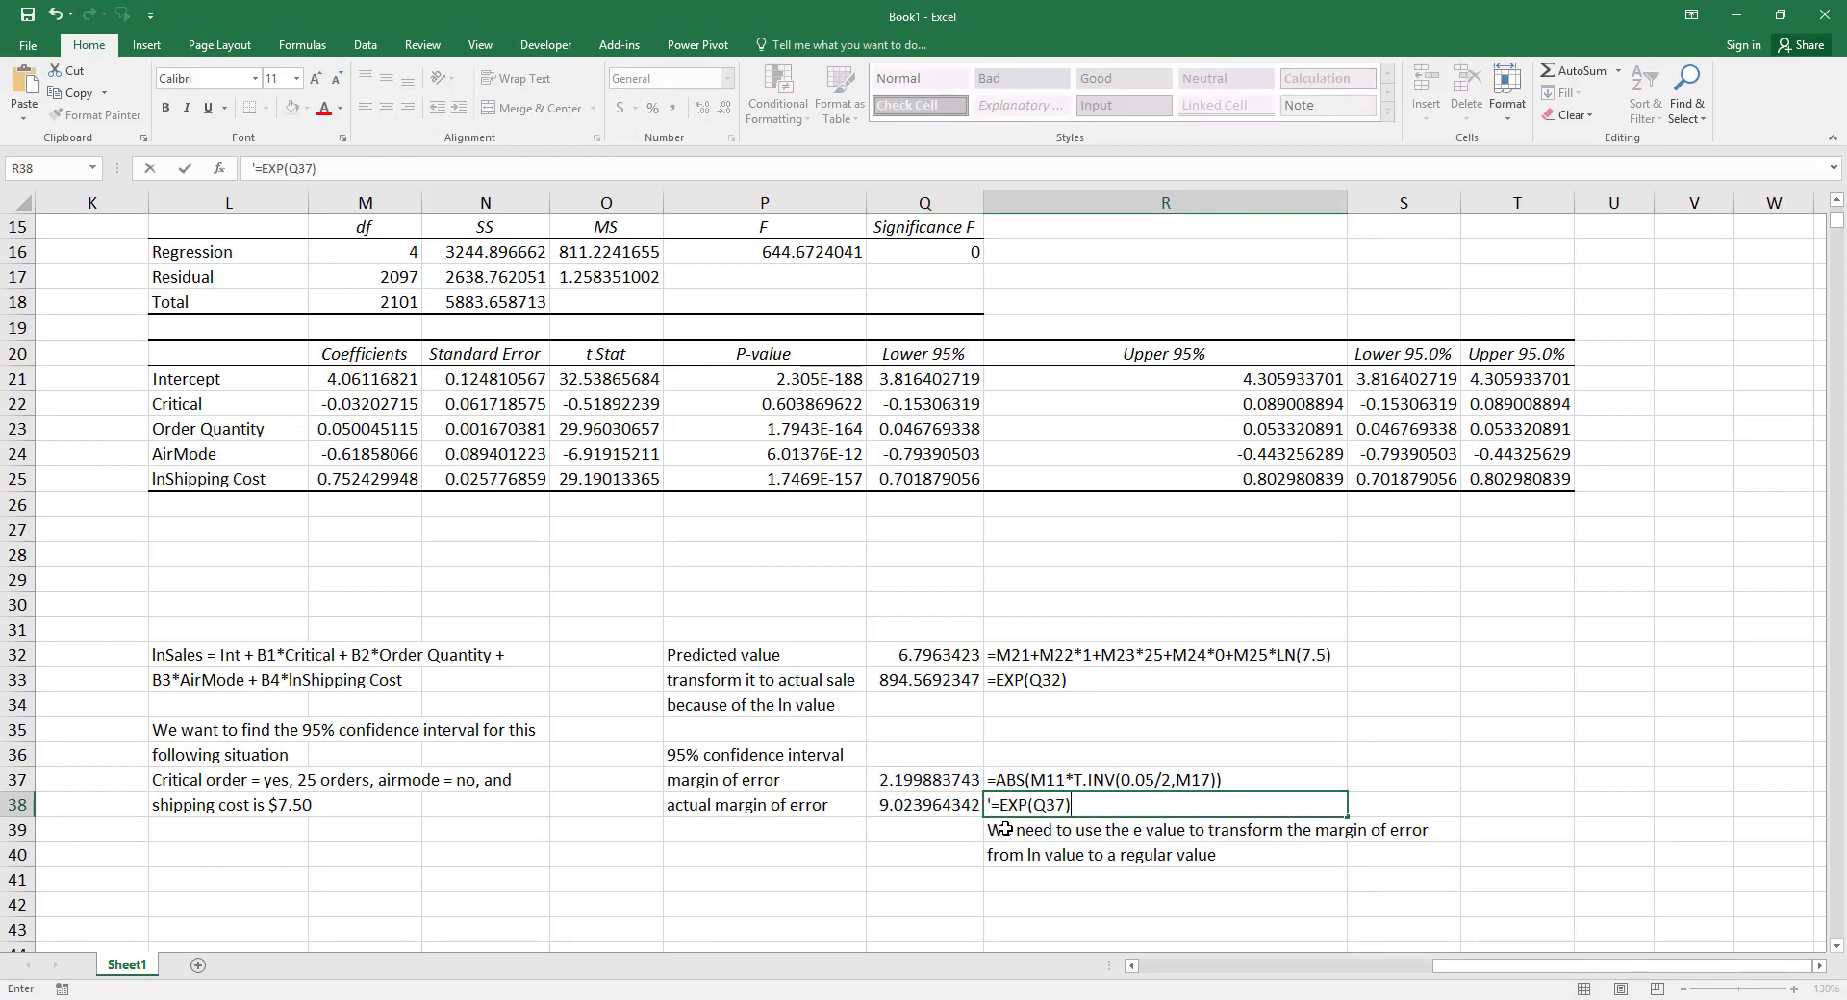
pyautogui.press('Return')
pyautogui.press('Return')
pyautogui.press('Down')
pyautogui.press('Down')
pyautogui.press('Down')
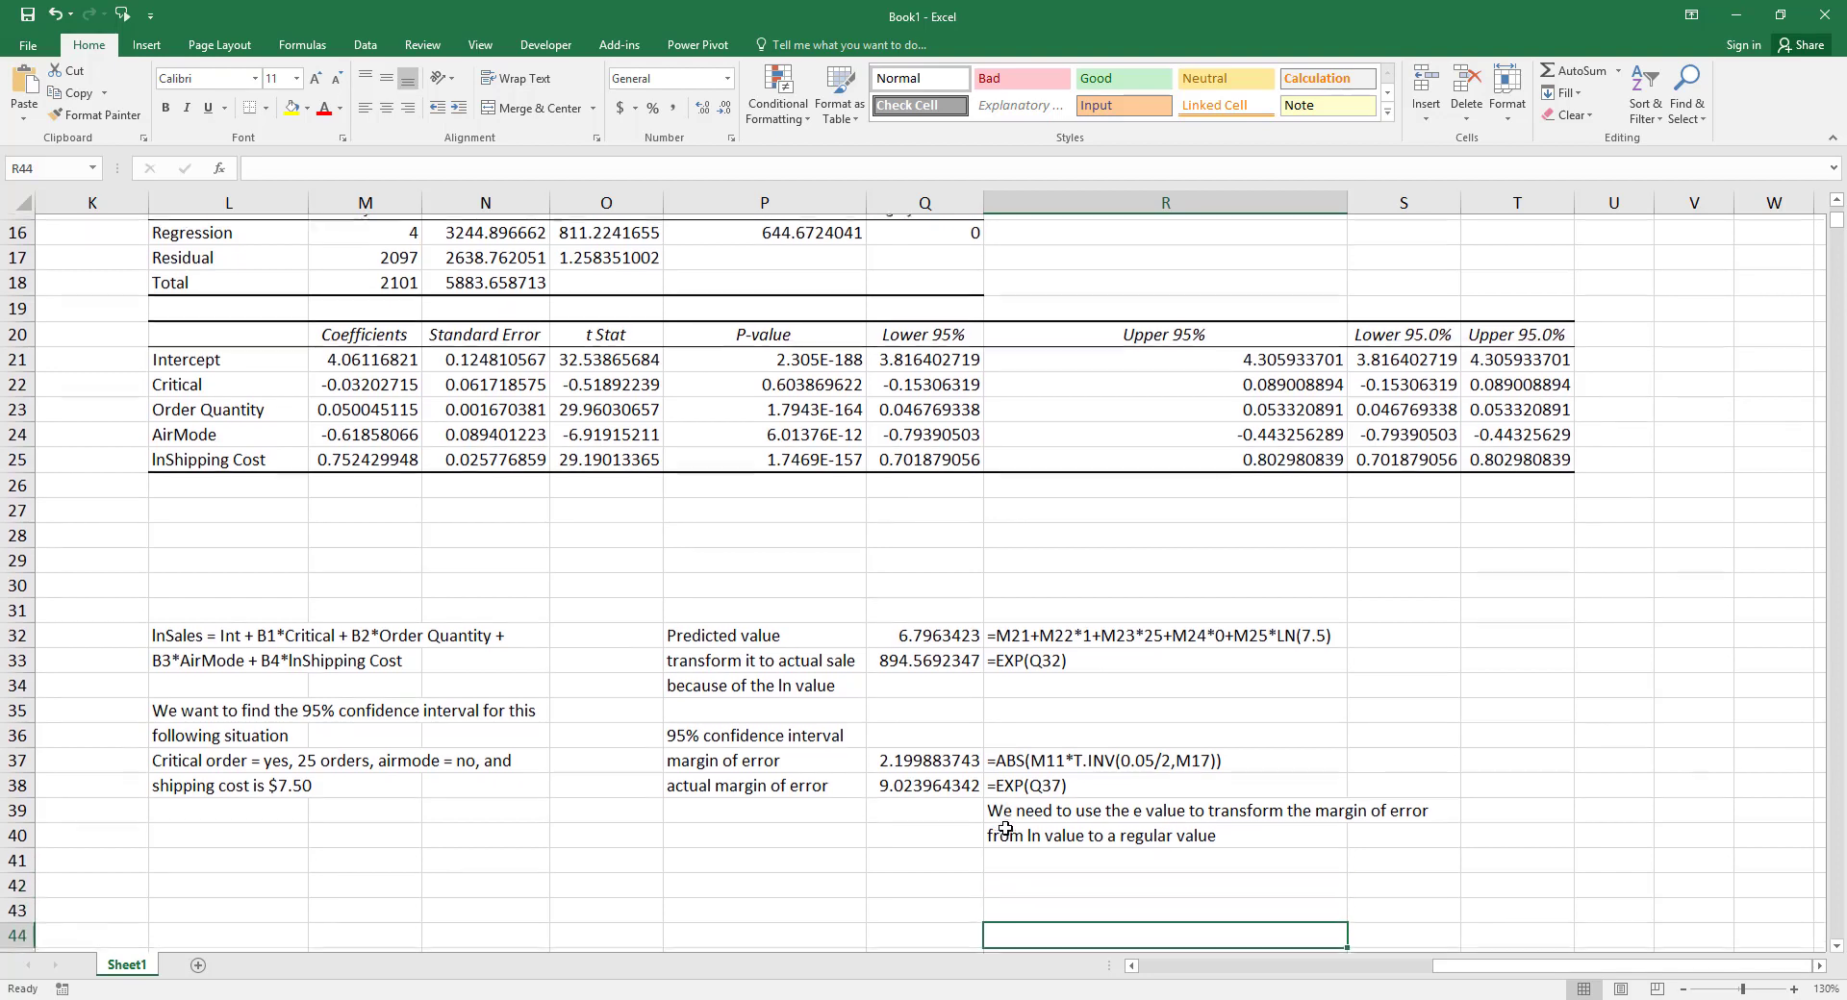
# - Label P42 'Lower Limit' and P43 'Upper Limit'
pyautogui.click(752, 852)
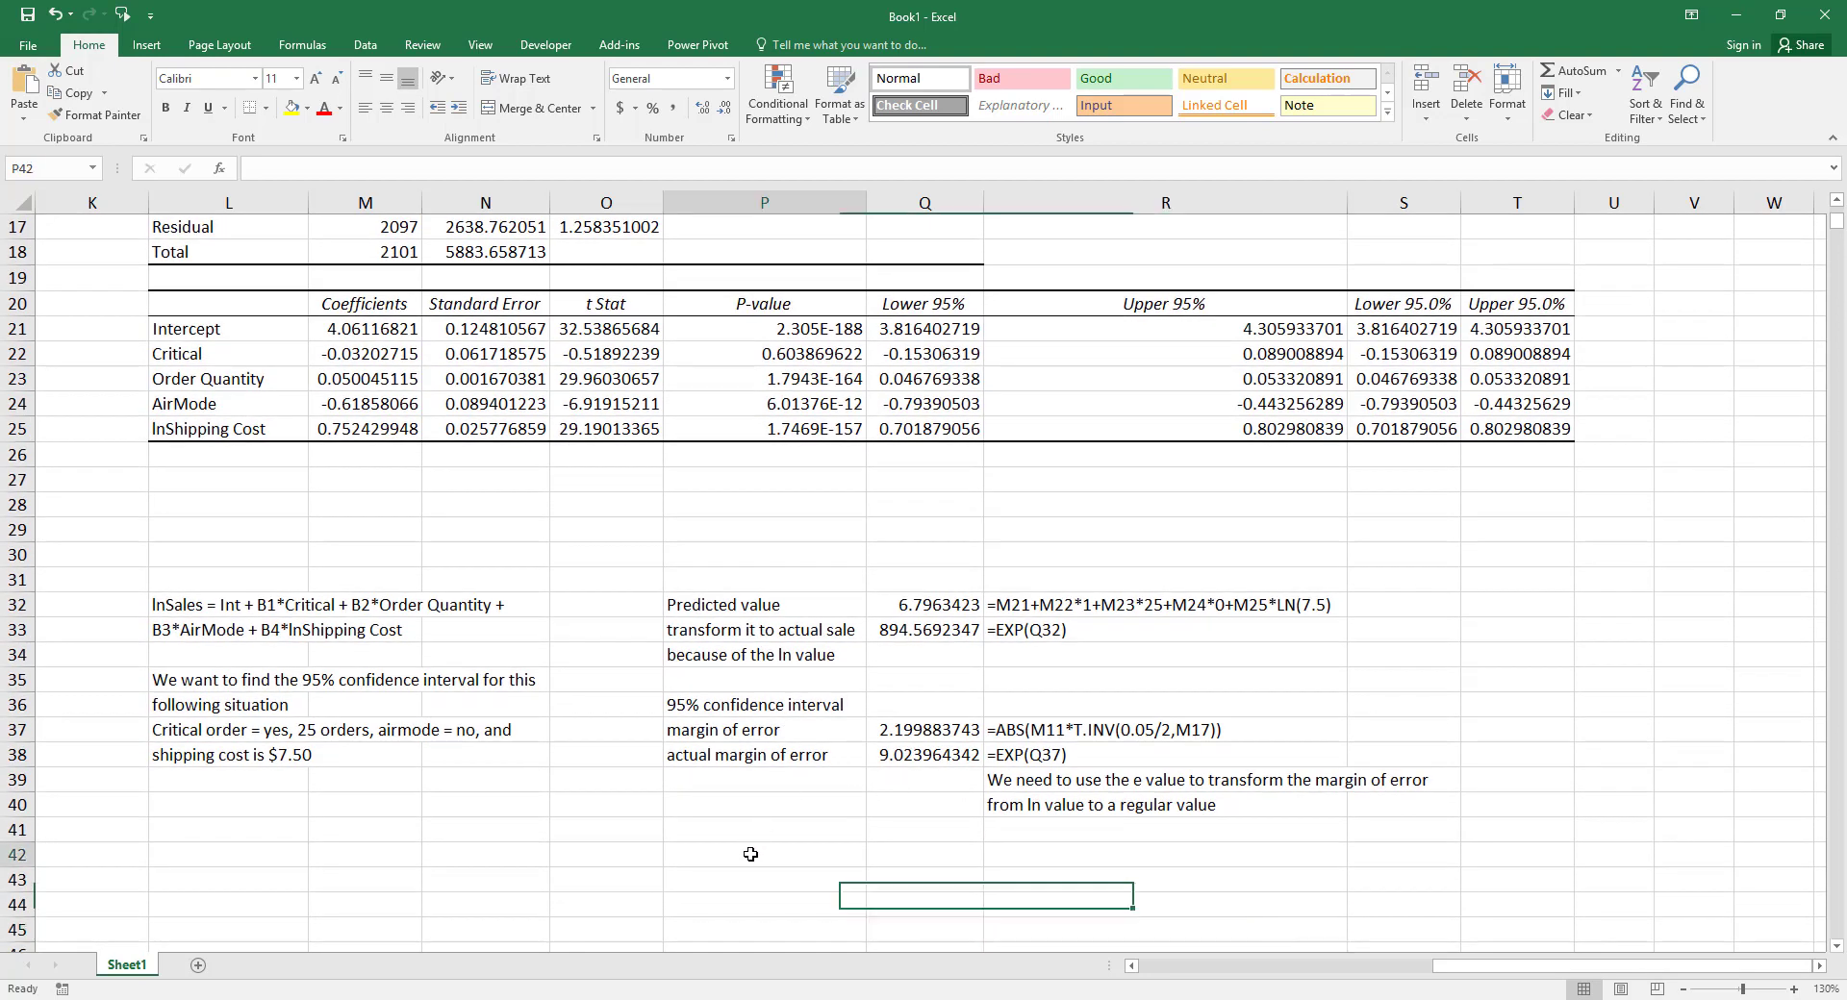
pyautogui.write('Lower Limit')
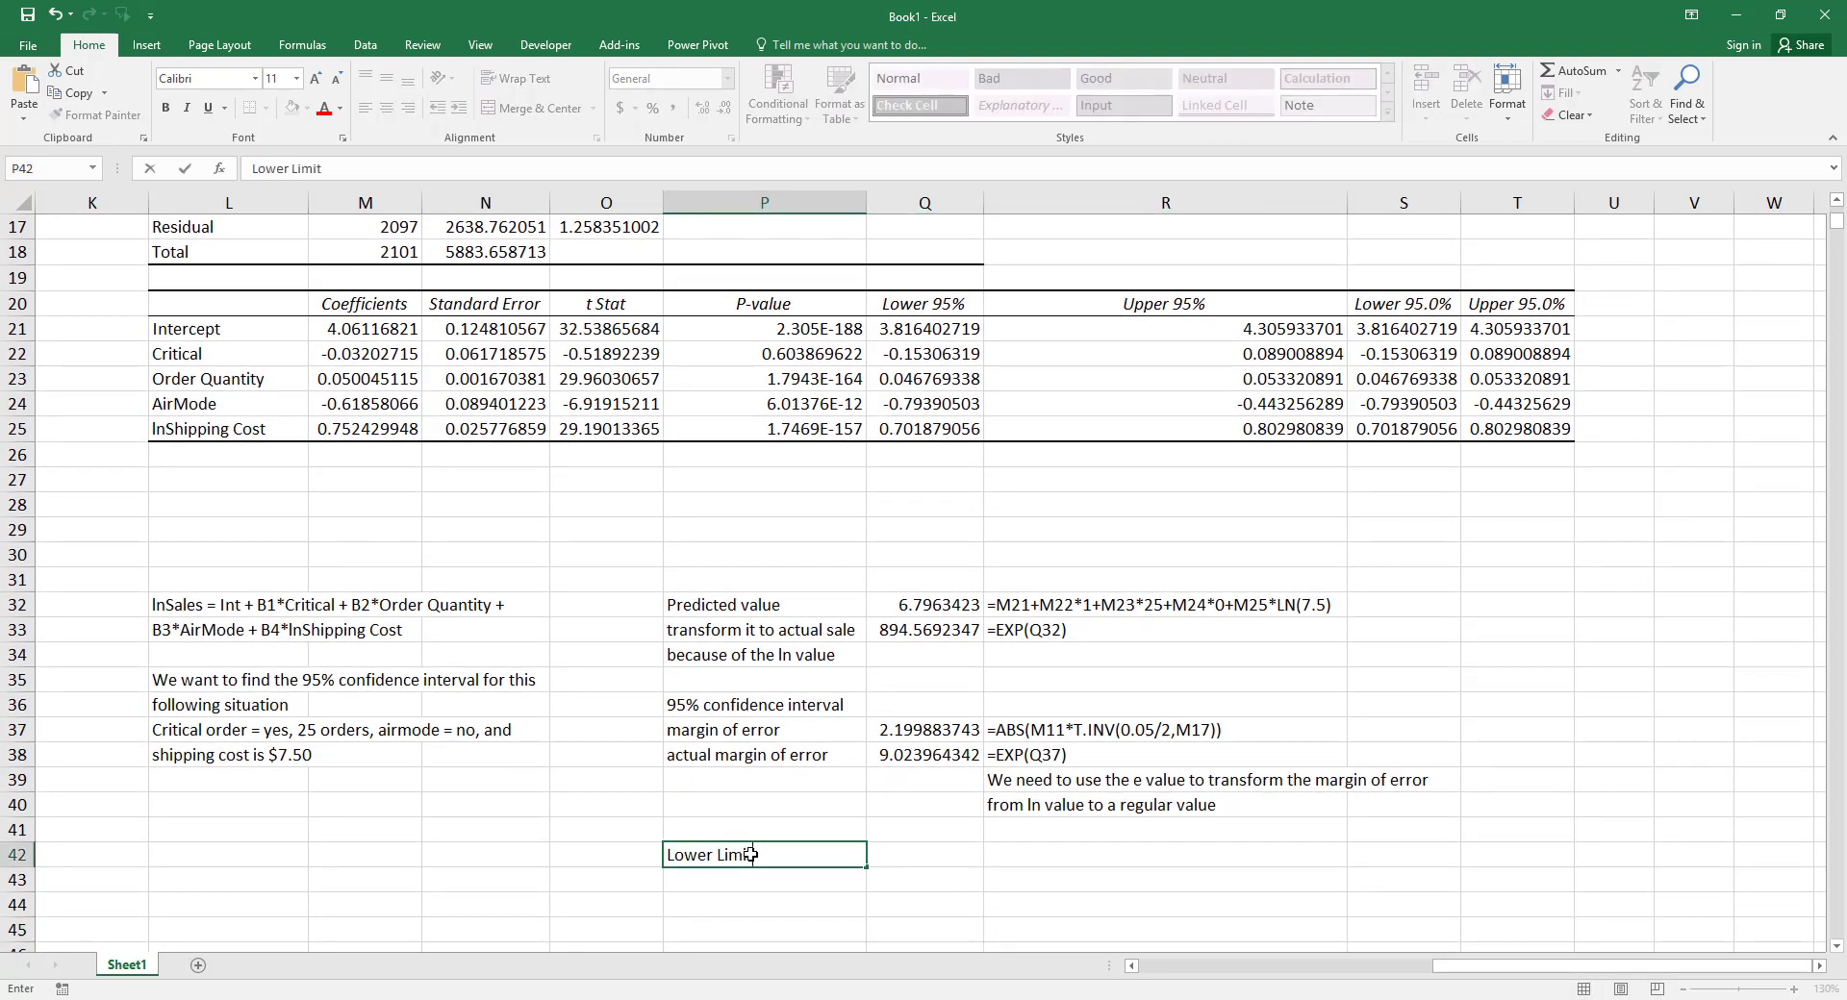
pyautogui.press('Return')
pyautogui.write('Upper Li')
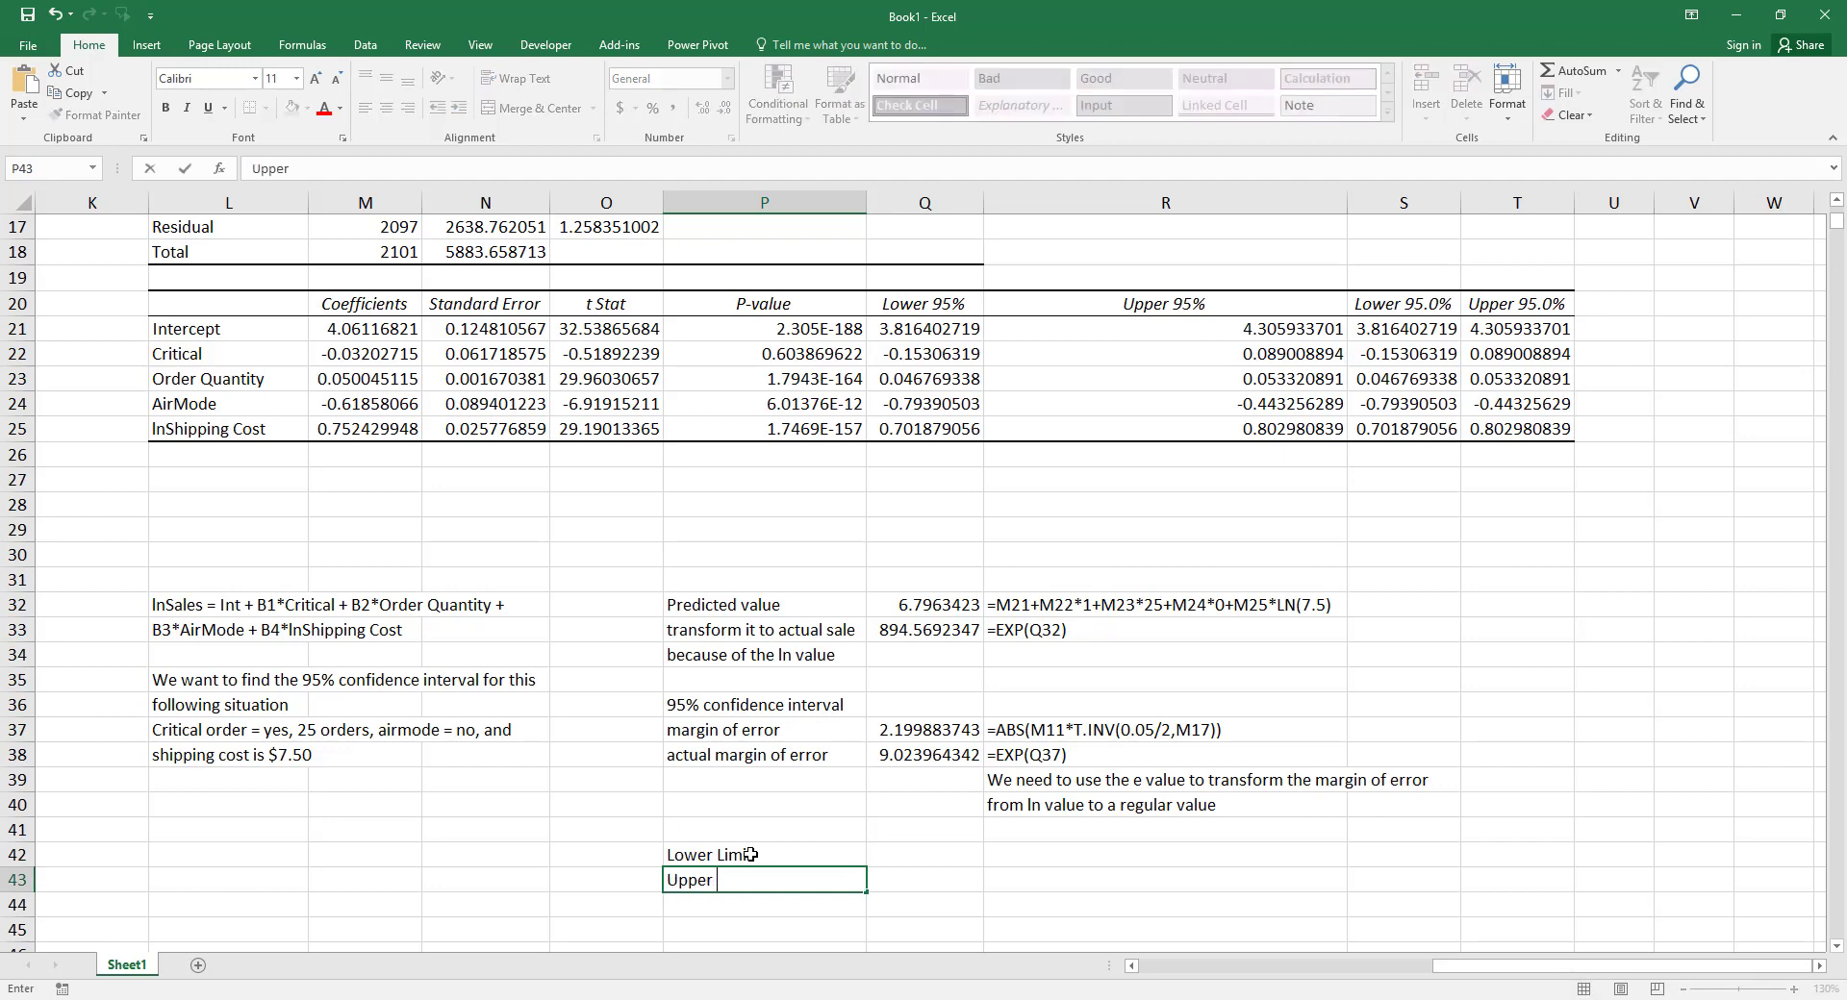
pyautogui.write('mit')
pyautogui.press('Return')
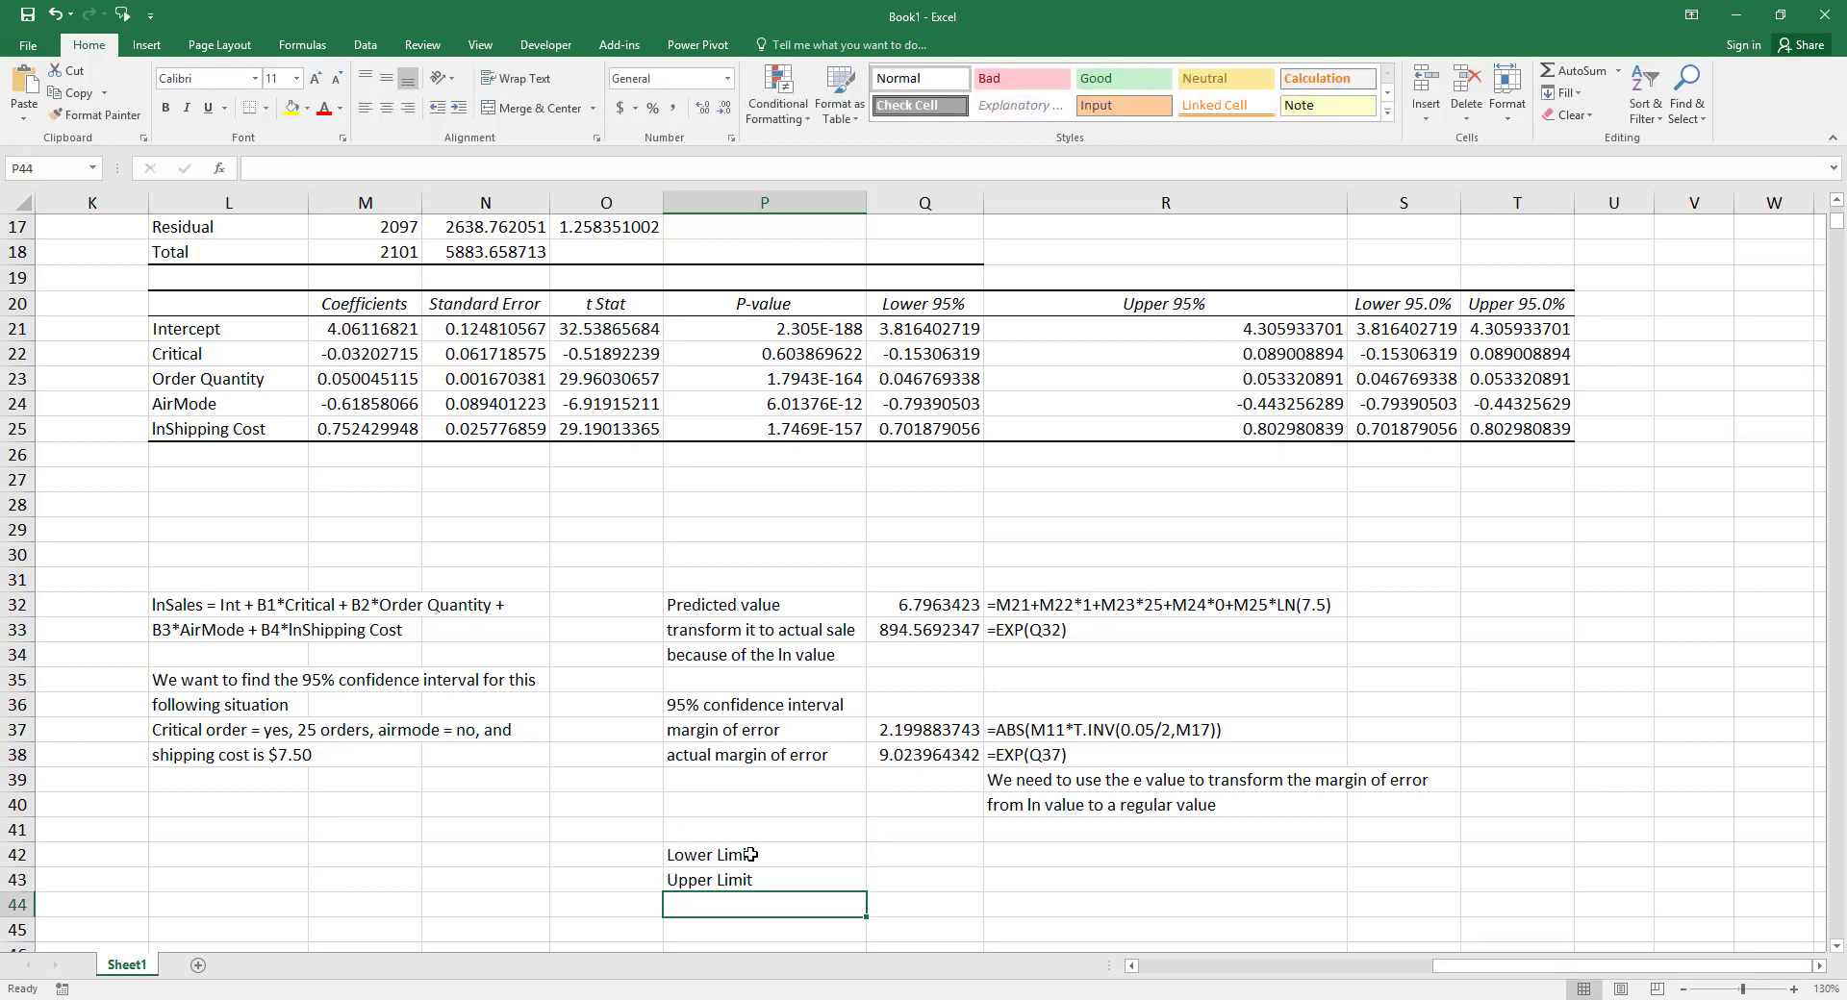
# - Enter =Q33-Q38 in Q42 and =Q33+Q38 in Q43 for the 95% limits
pyautogui.press('Right')
pyautogui.press('Up')
pyautogui.press('Up')
pyautogui.write('=')
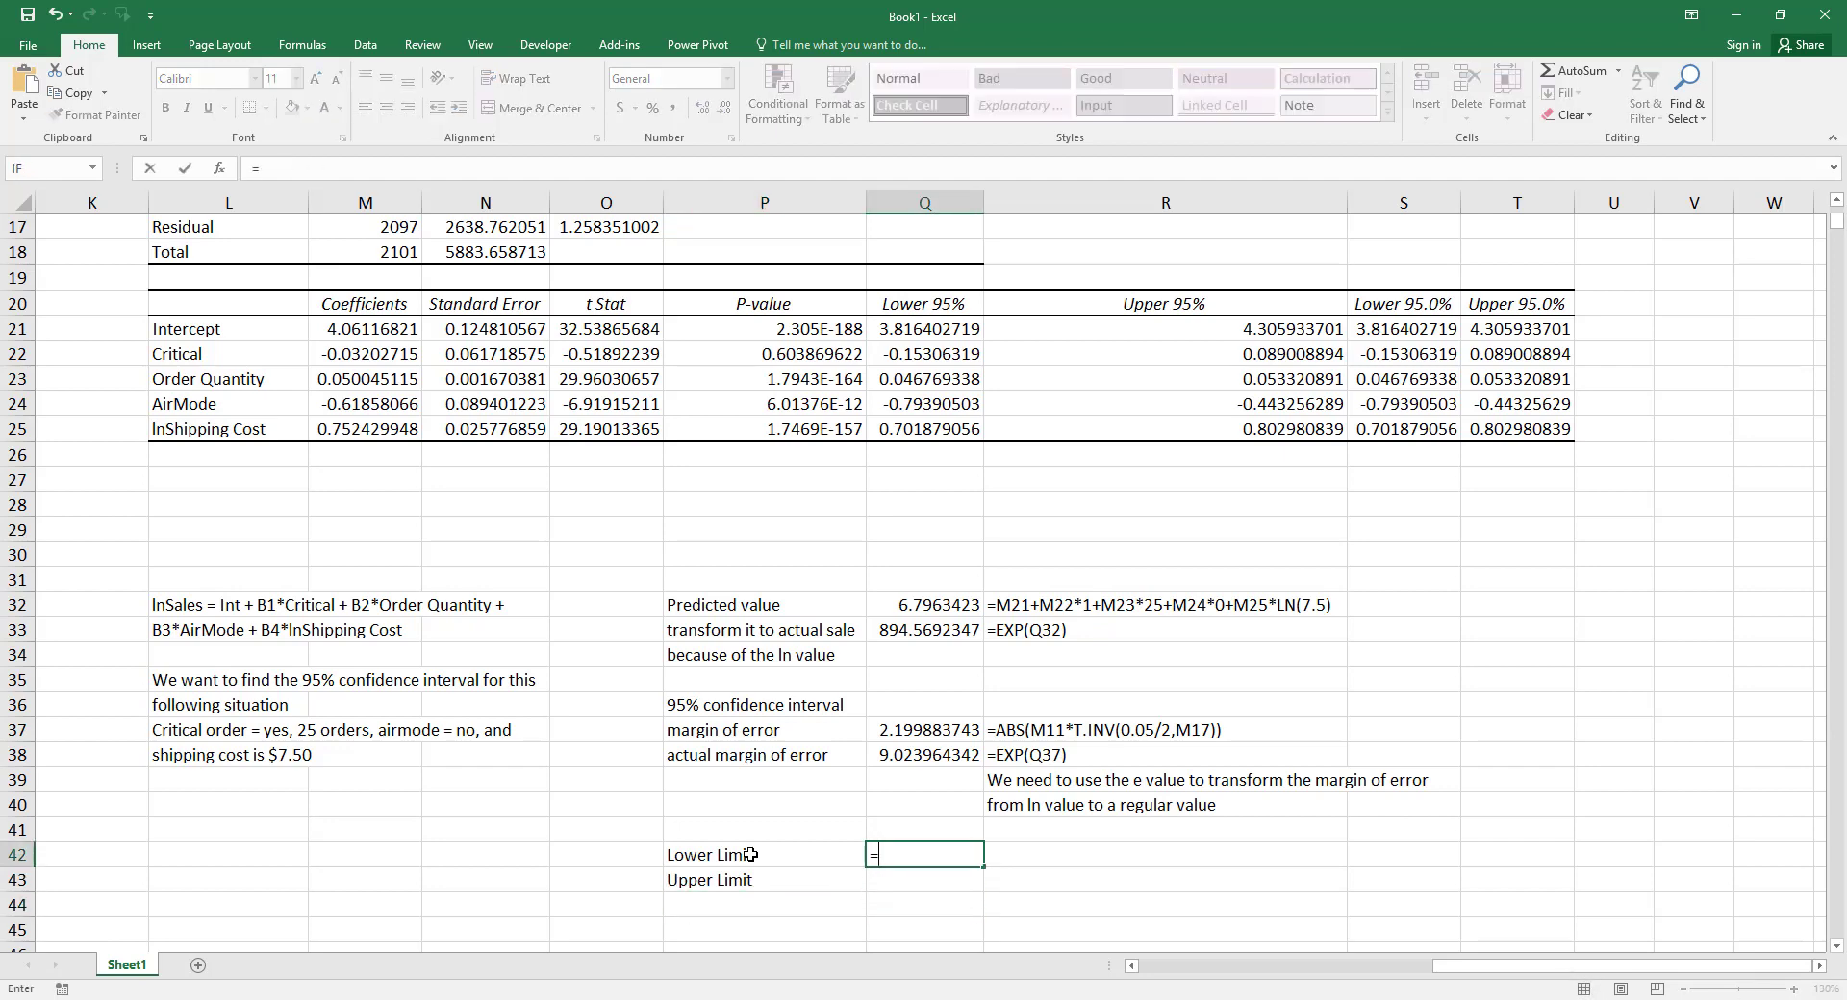
pyautogui.click(910, 631)
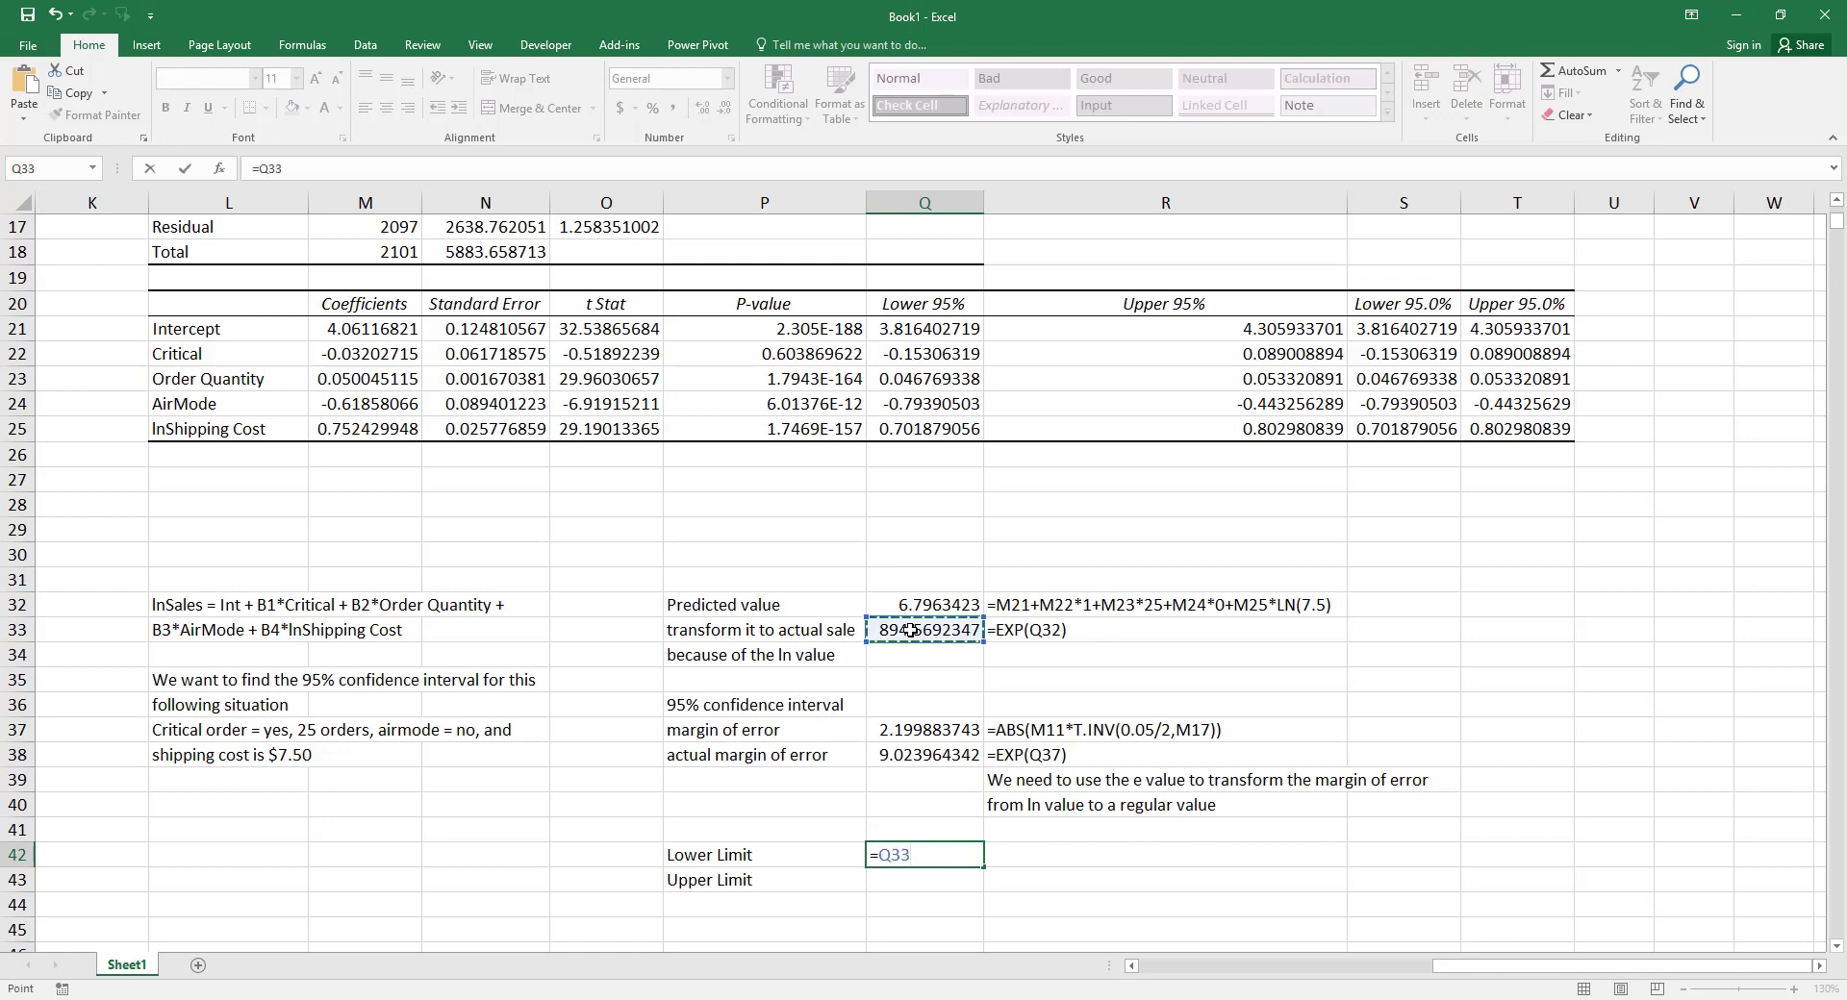
pyautogui.write('-')
pyautogui.click(931, 757)
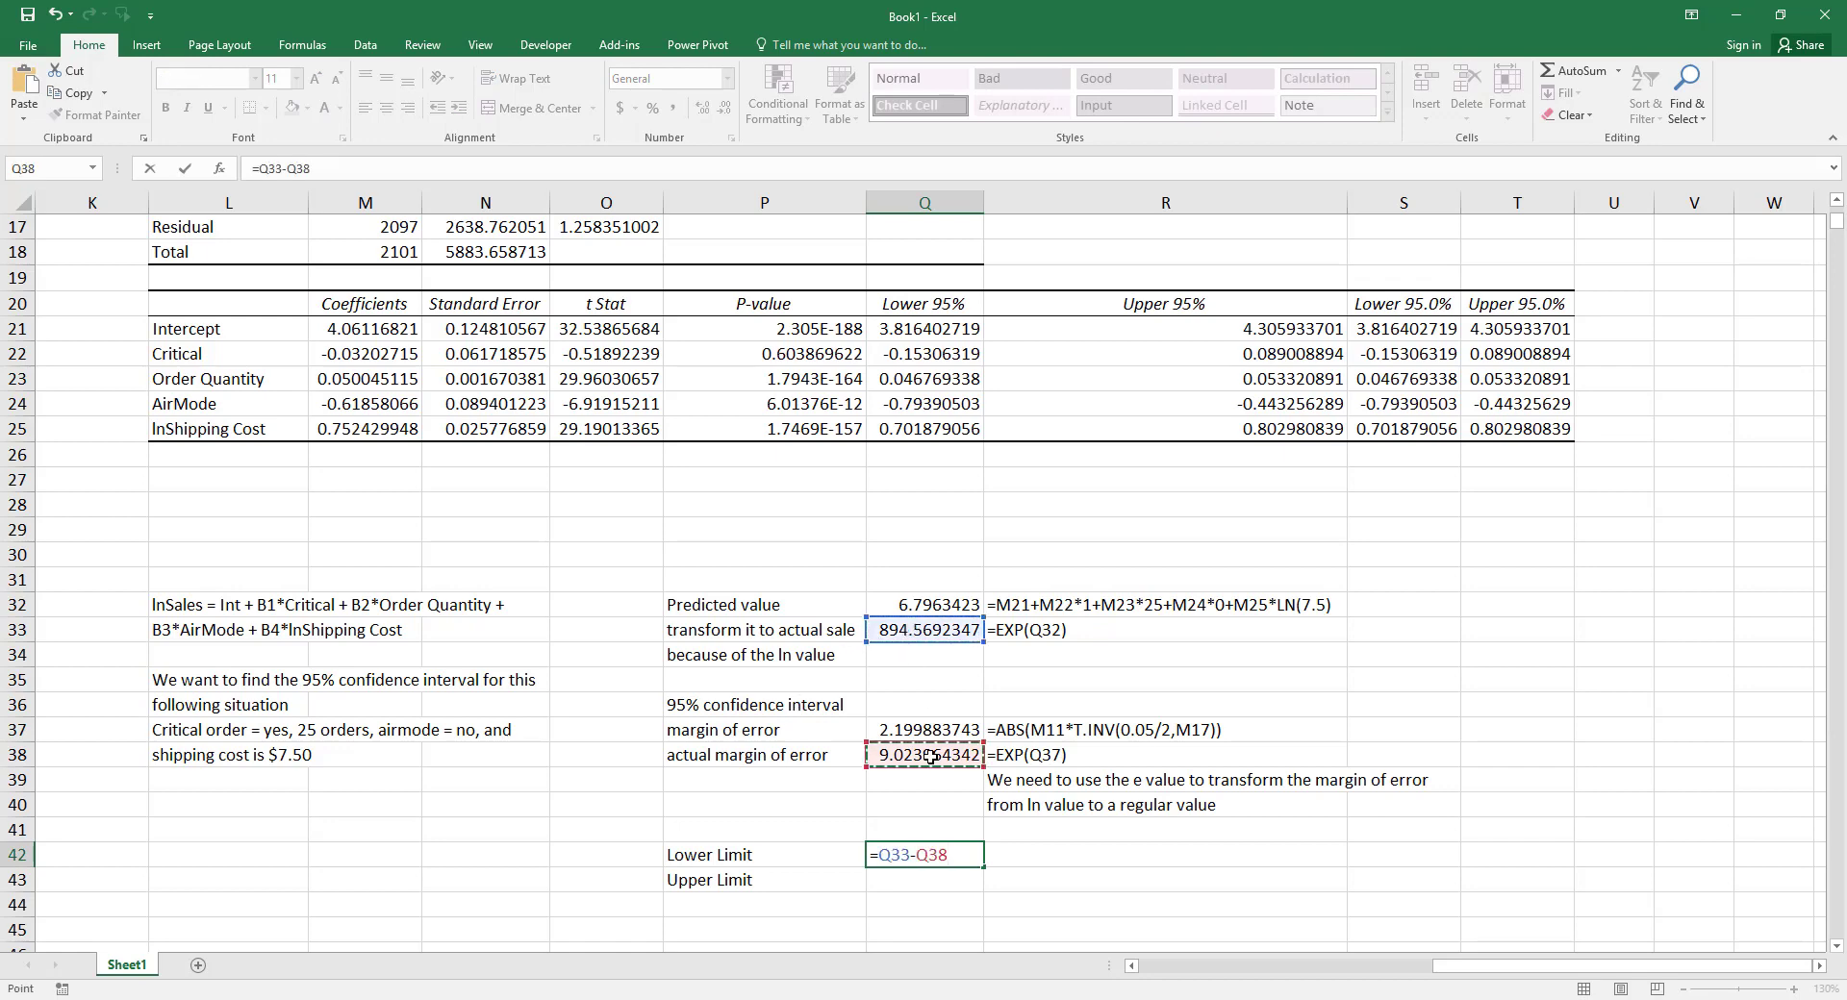
pyautogui.press('Return')
pyautogui.write('=')
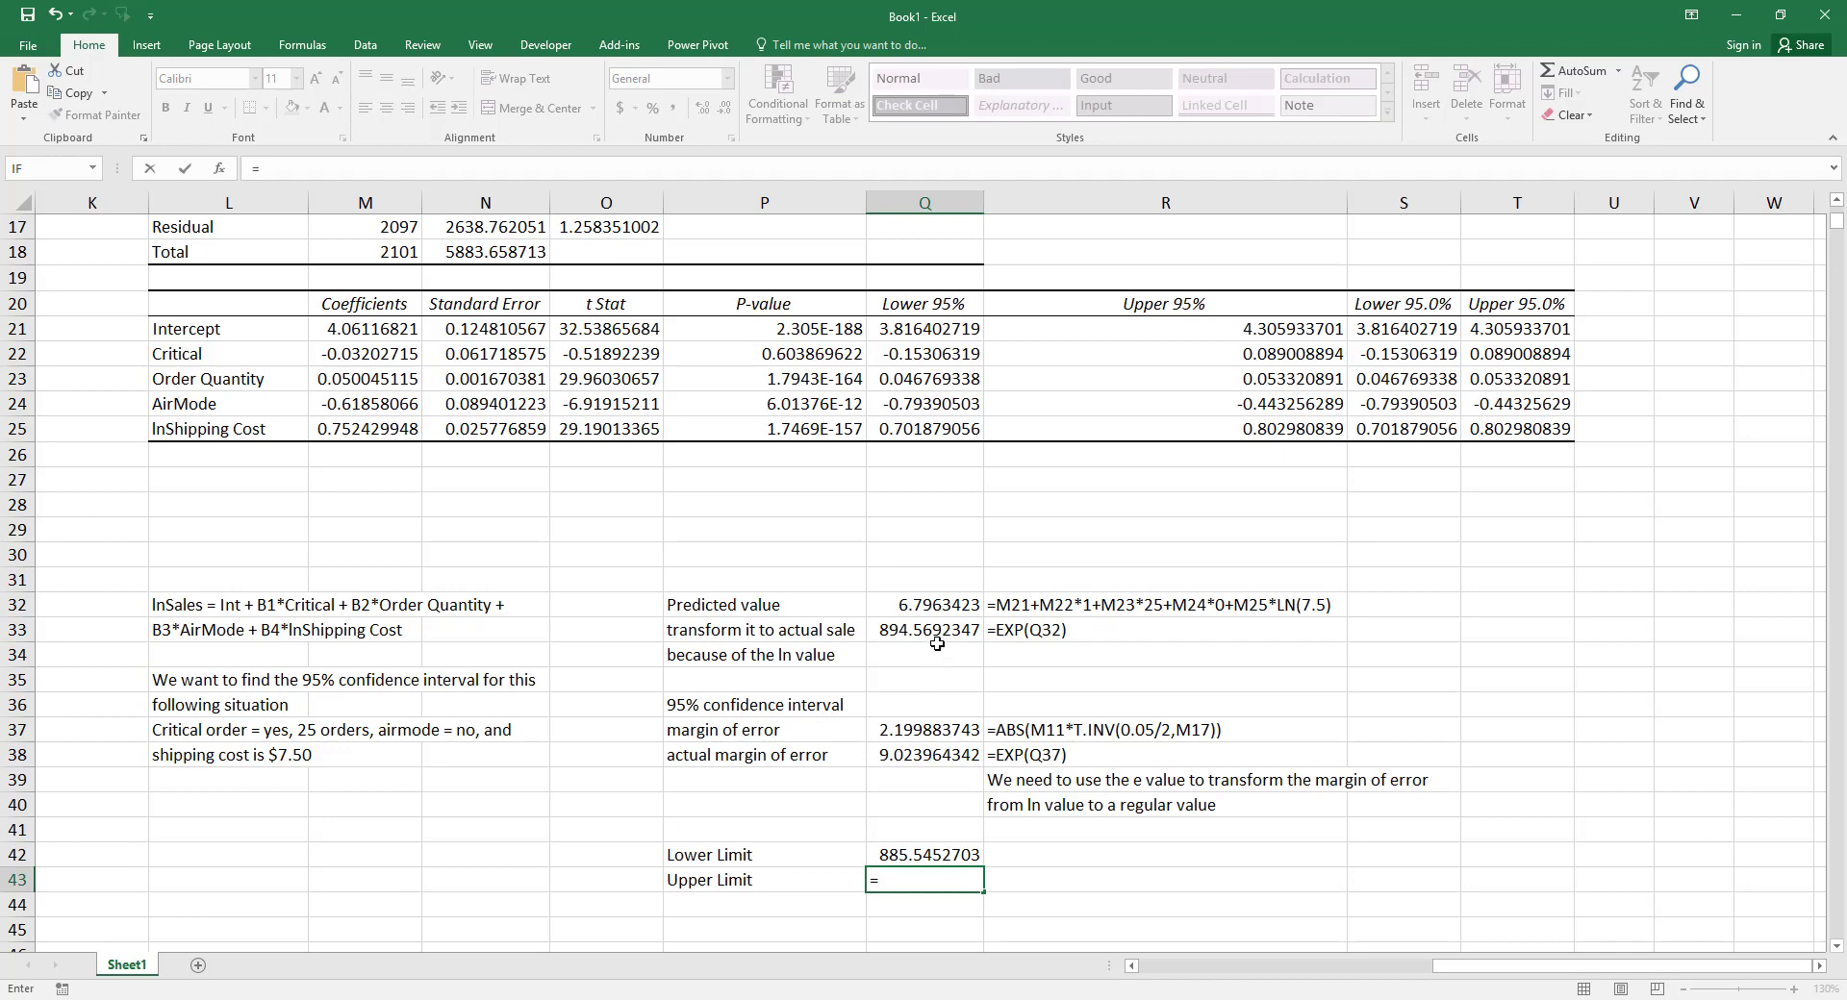
pyautogui.click(925, 635)
pyautogui.write('+')
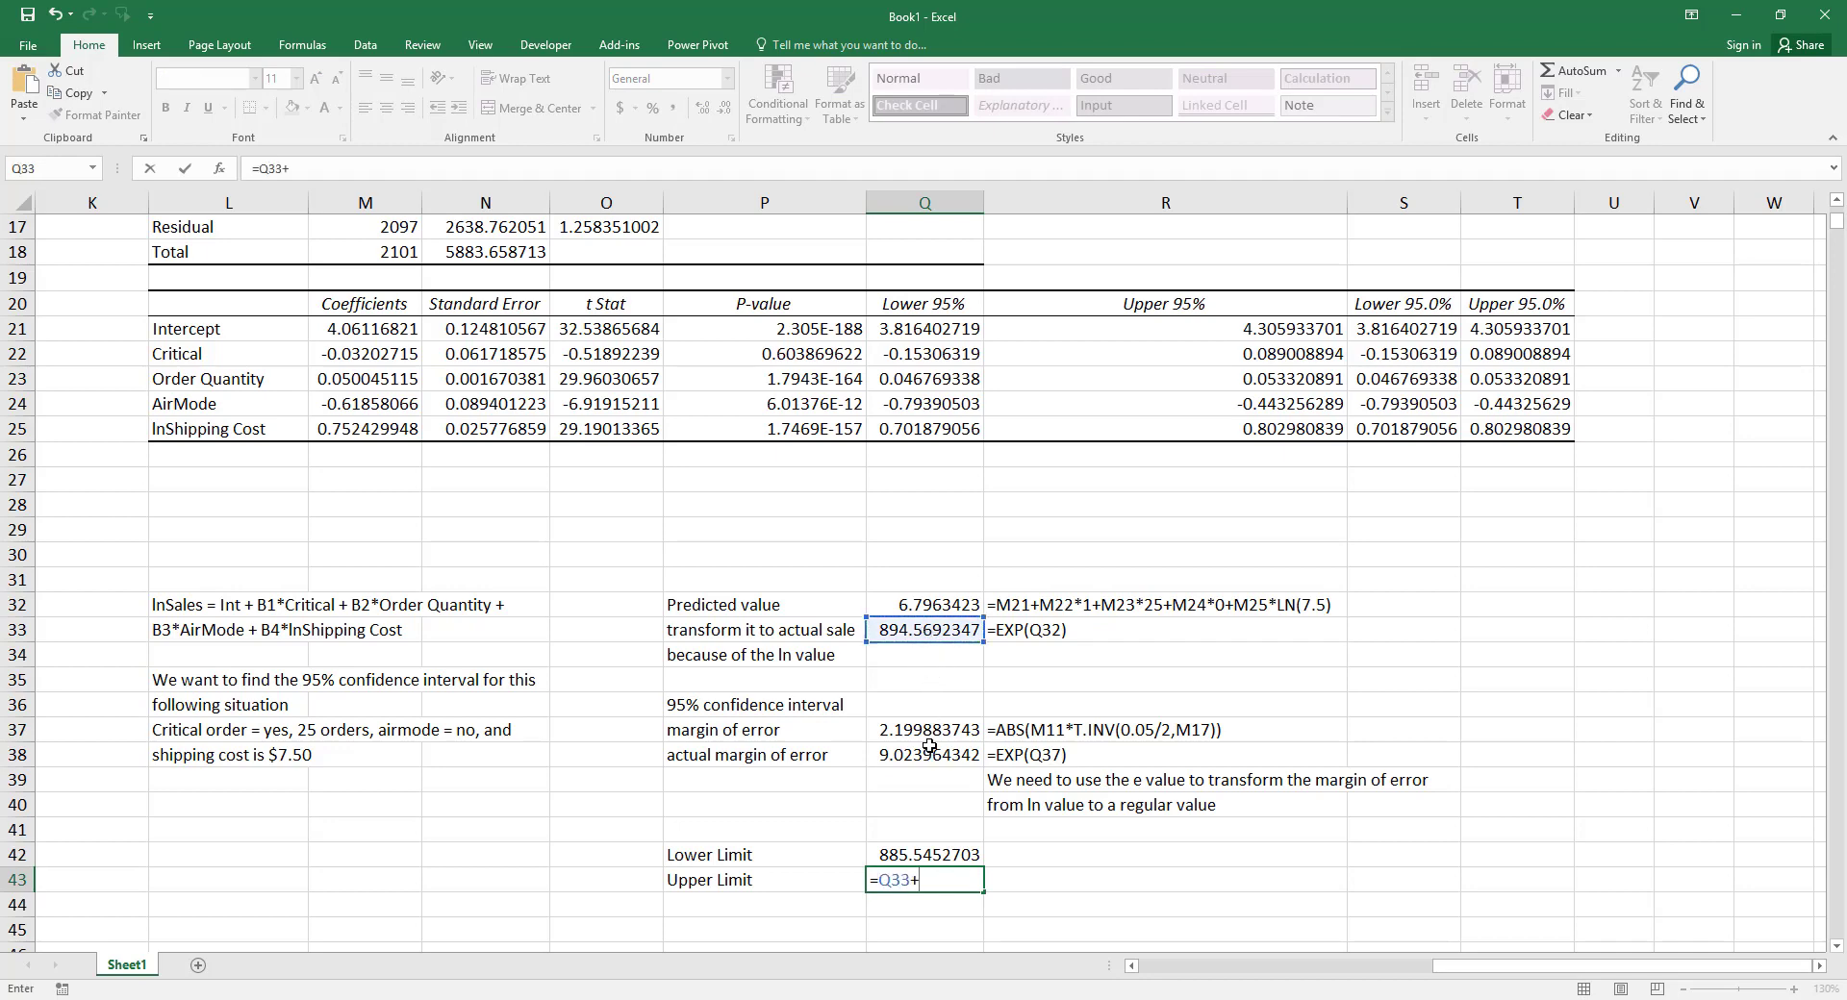
pyautogui.click(930, 757)
pyautogui.press('Return')
# - Paste the lower limit formula =Q33-Q38 as text into R42
pyautogui.press('Right')
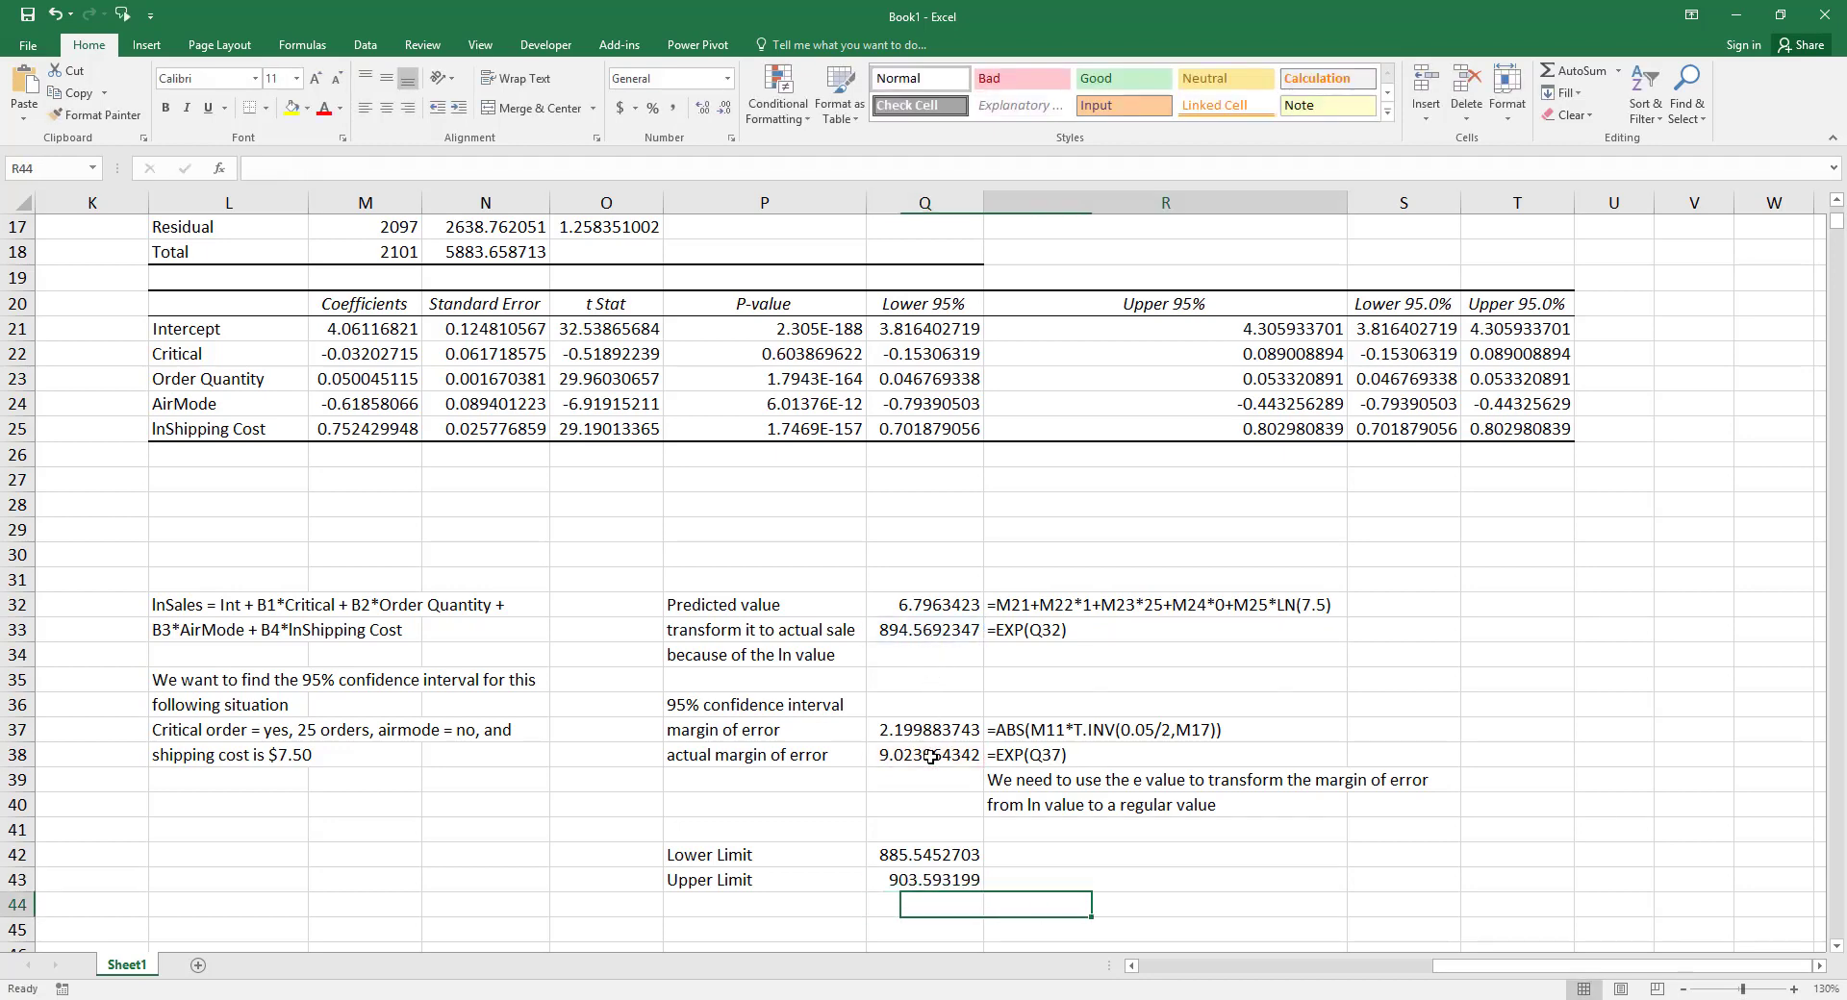
pyautogui.press('Up')
pyautogui.press('Left')
pyautogui.press('Up')
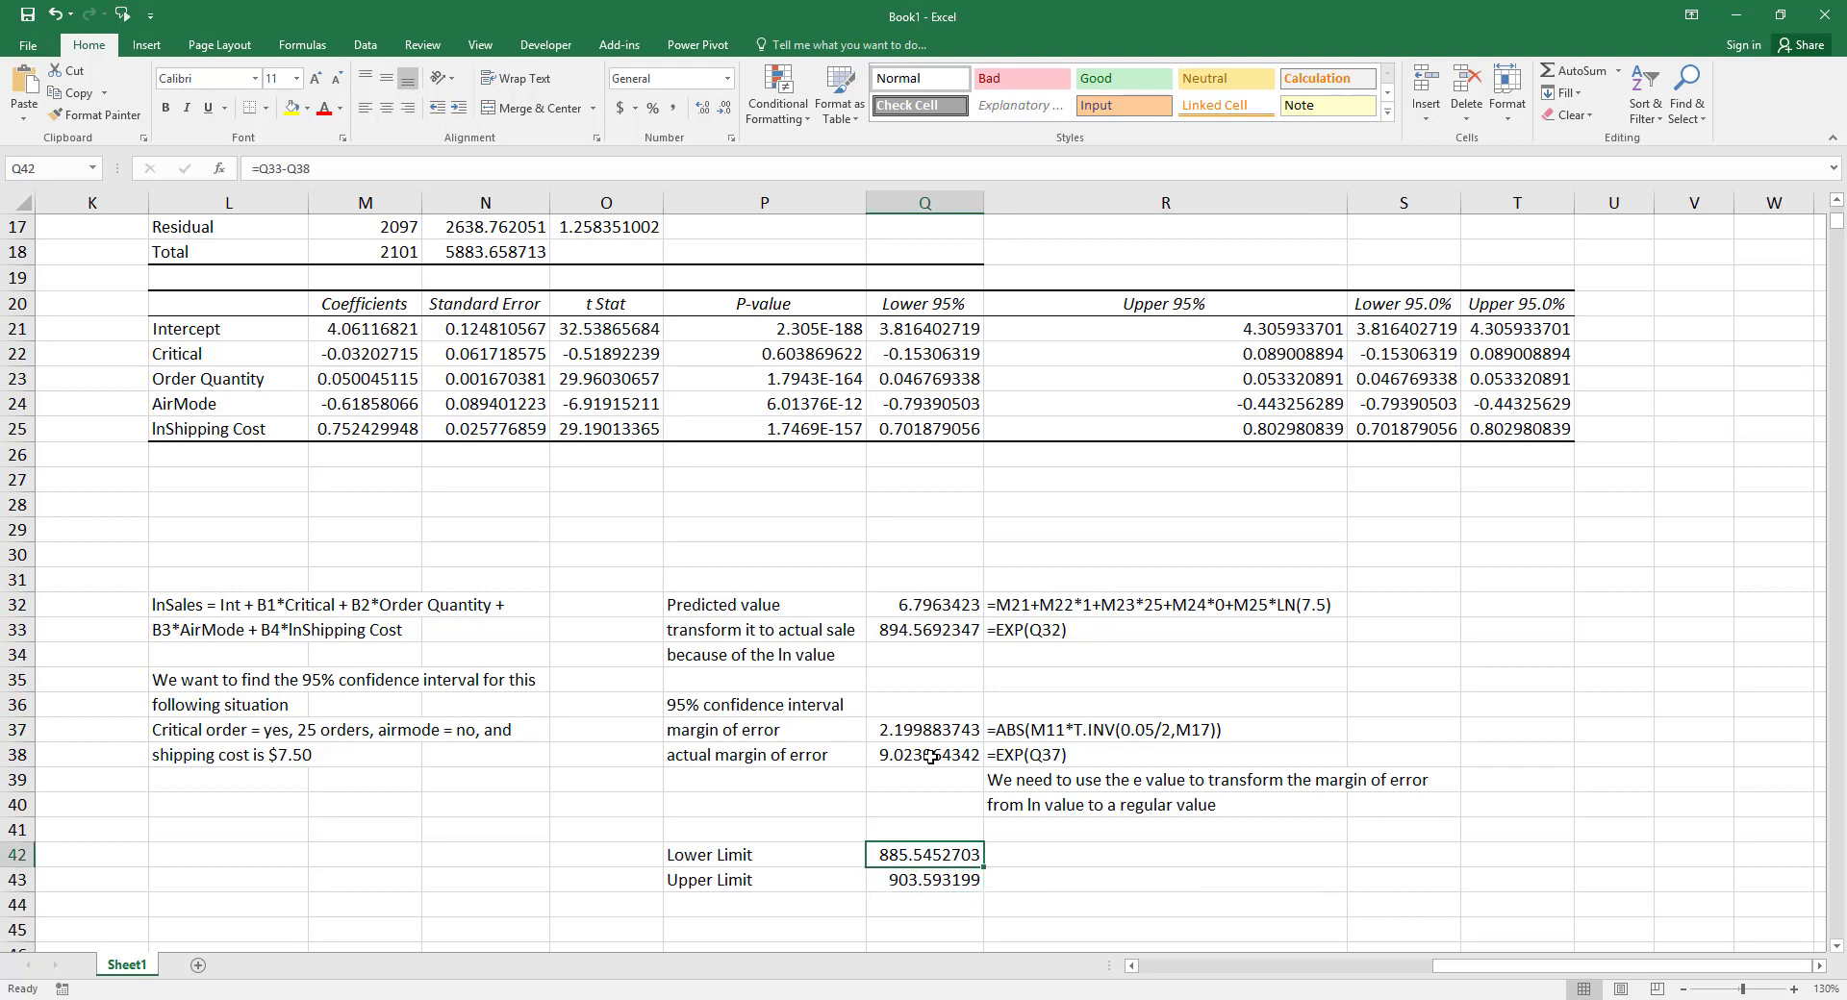
pyautogui.press('F2')
pyautogui.hotkey('ctrl', 'shift', 'Left')
pyautogui.hotkey('ctrl', 'shift', 'Left')
pyautogui.hotkey('ctrl', 'shift', 'Left')
pyautogui.hotkey('ctrl', 'c')
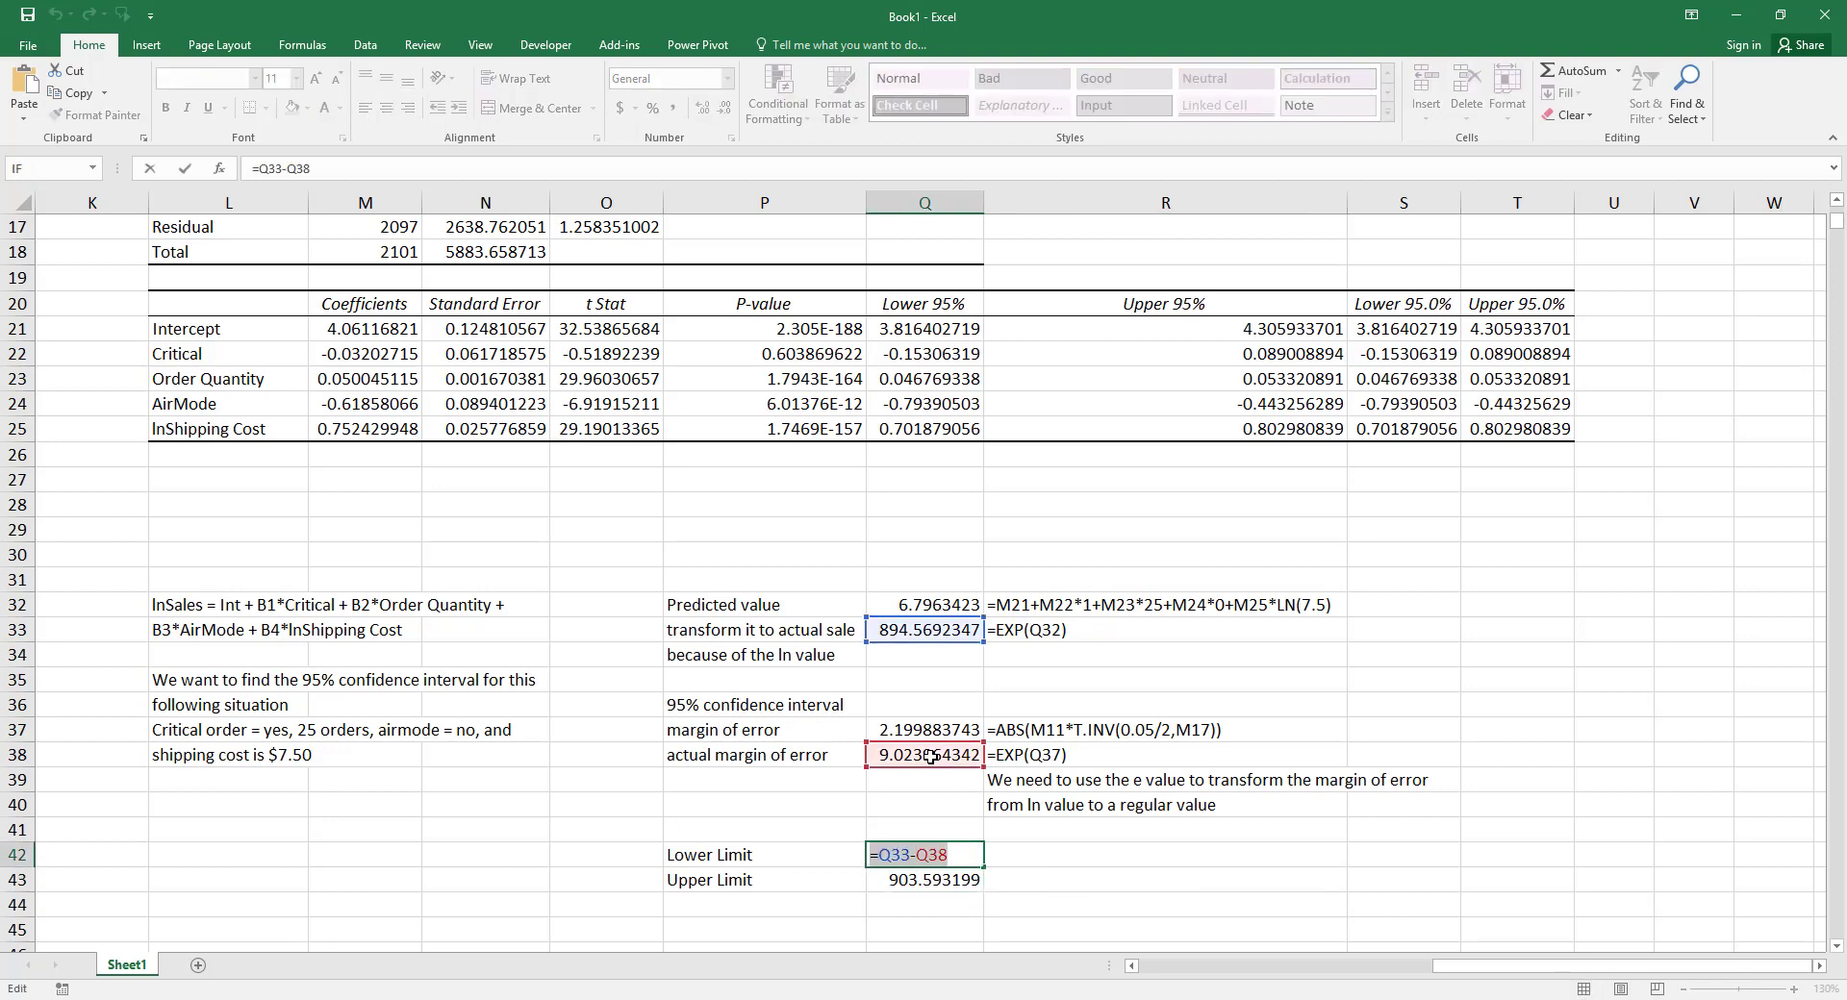
pyautogui.press('Escape')
pyautogui.press('Right')
pyautogui.write("'")
pyautogui.hotkey('ctrl', 'v')
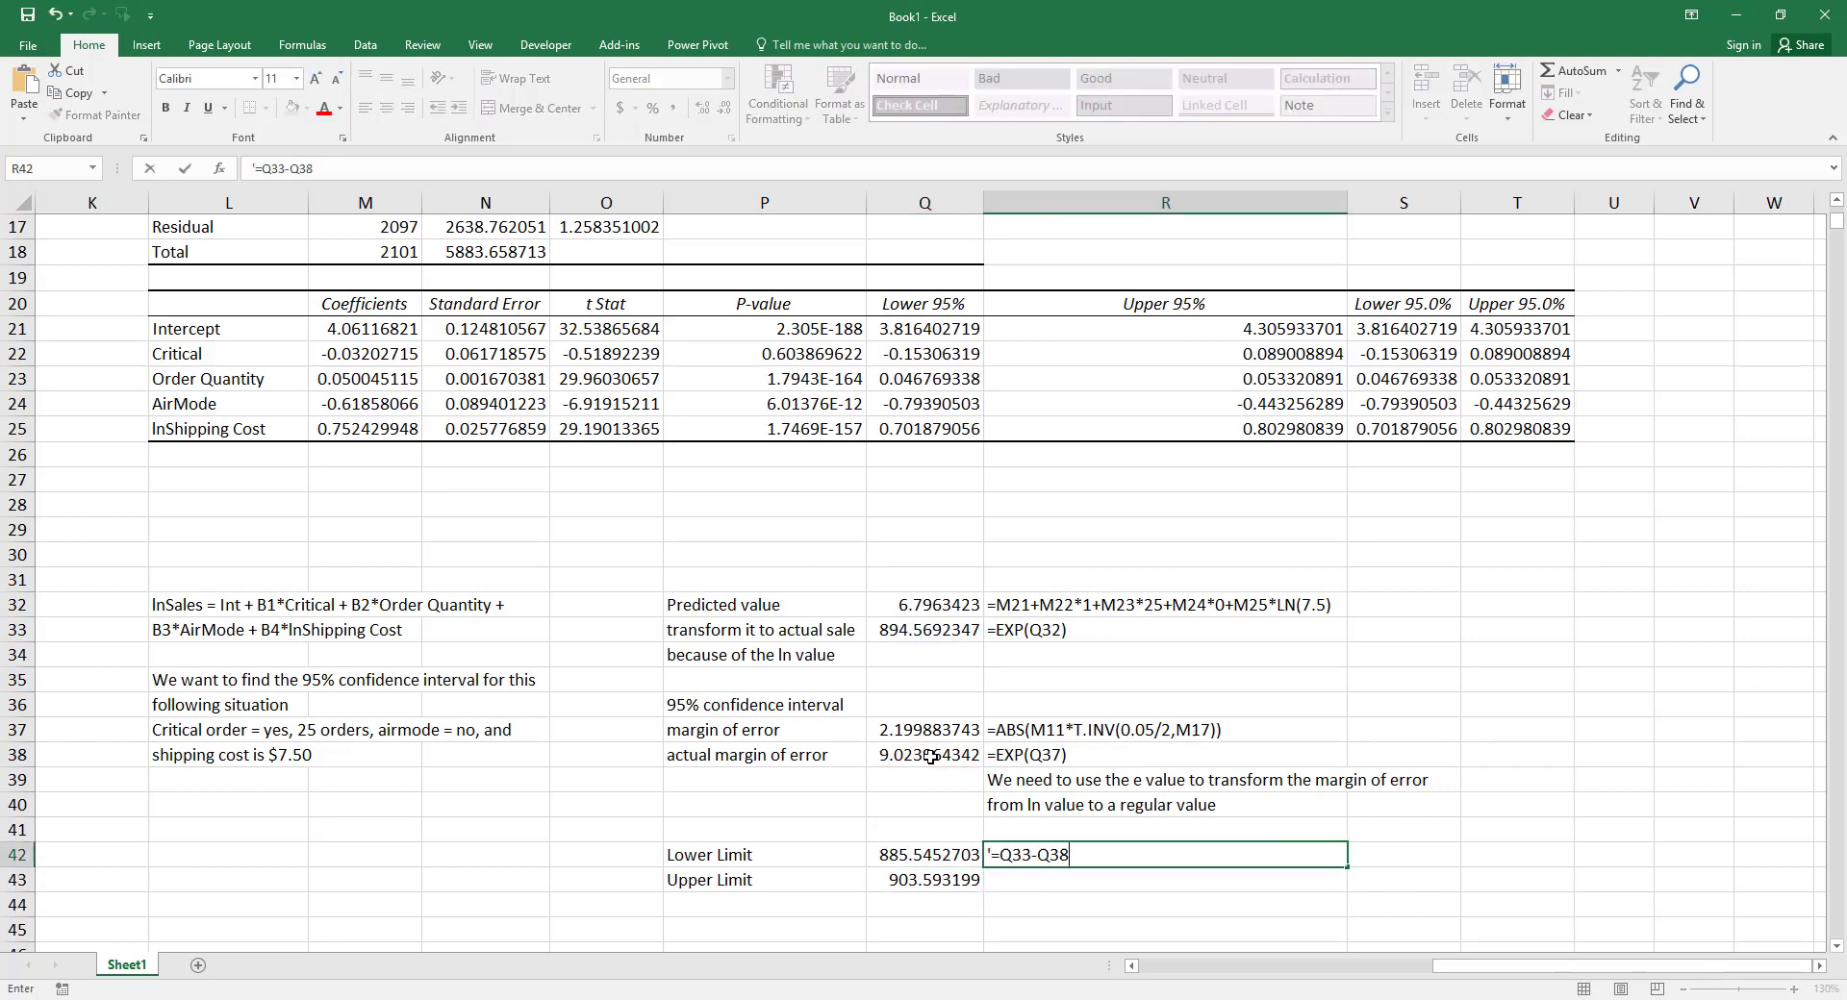
pyautogui.press('Return')
pyautogui.press('Up')
pyautogui.press('Up')
# - Paste the upper limit formula =Q33+Q38 as text into R43
pyautogui.press('Left')
pyautogui.press('Up')
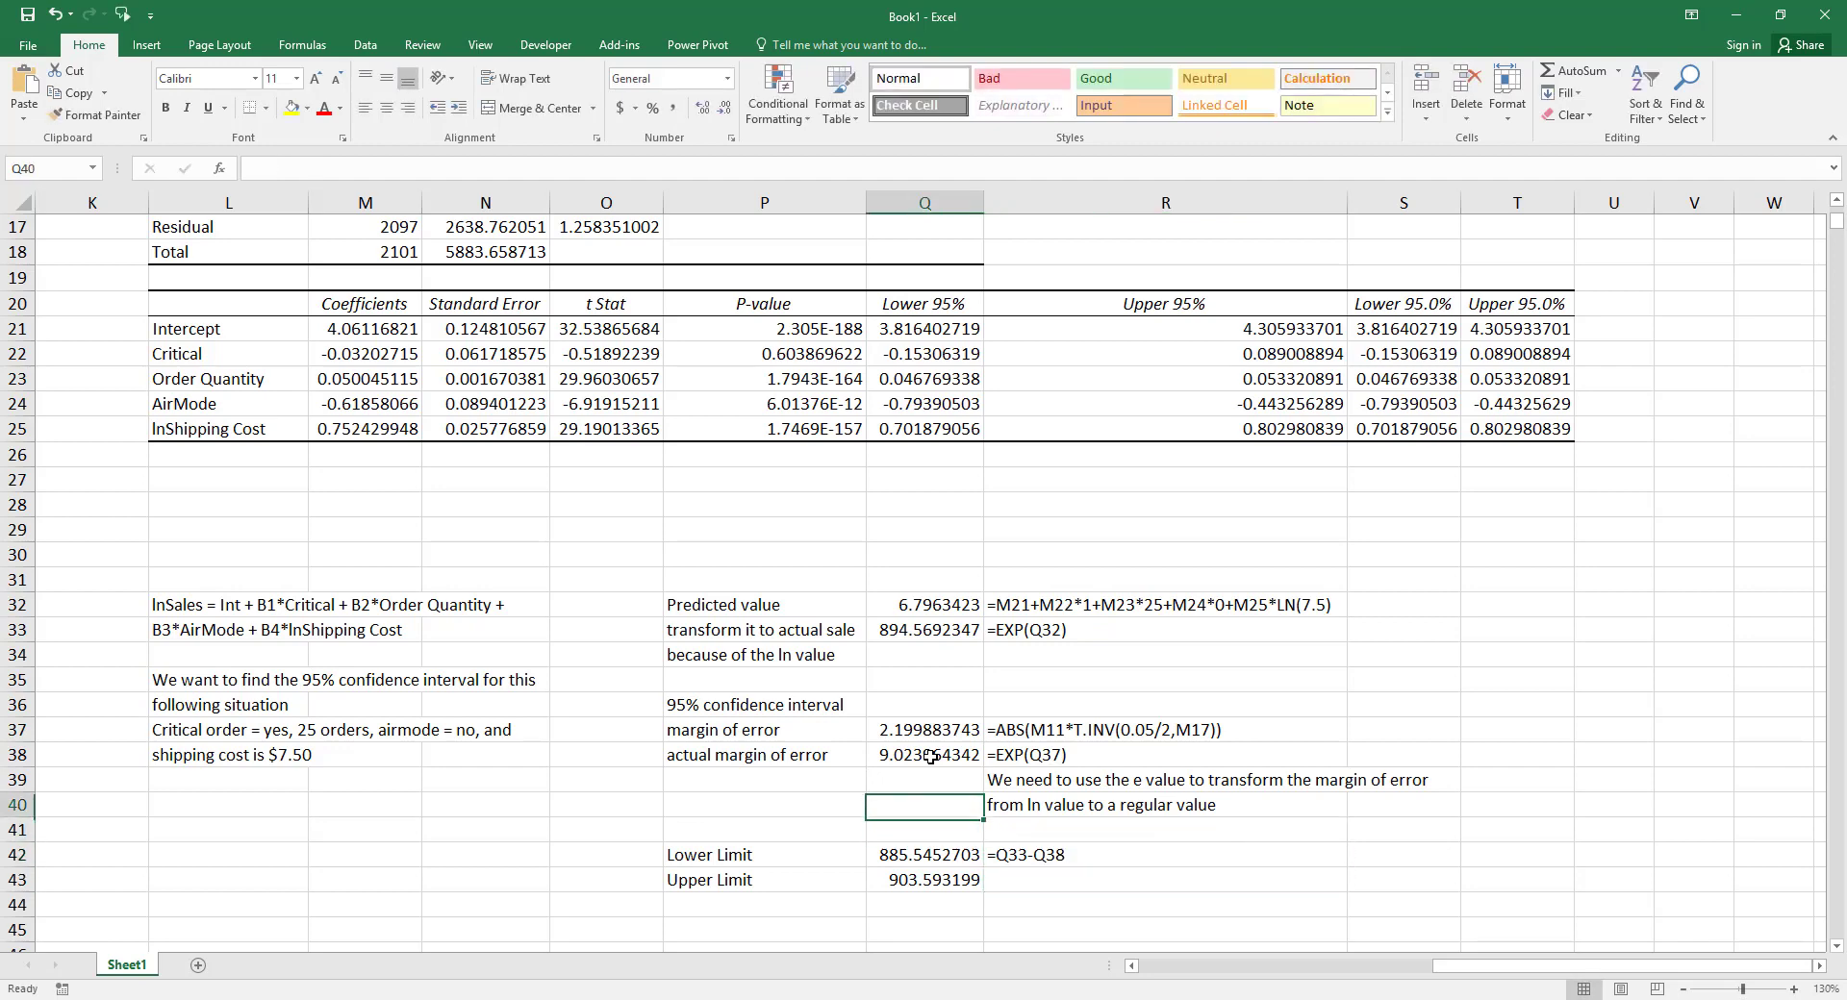
pyautogui.press('Up')
pyautogui.press('Up')
pyautogui.press('Up')
pyautogui.press('Up')
pyautogui.press('Down')
pyautogui.press('Down')
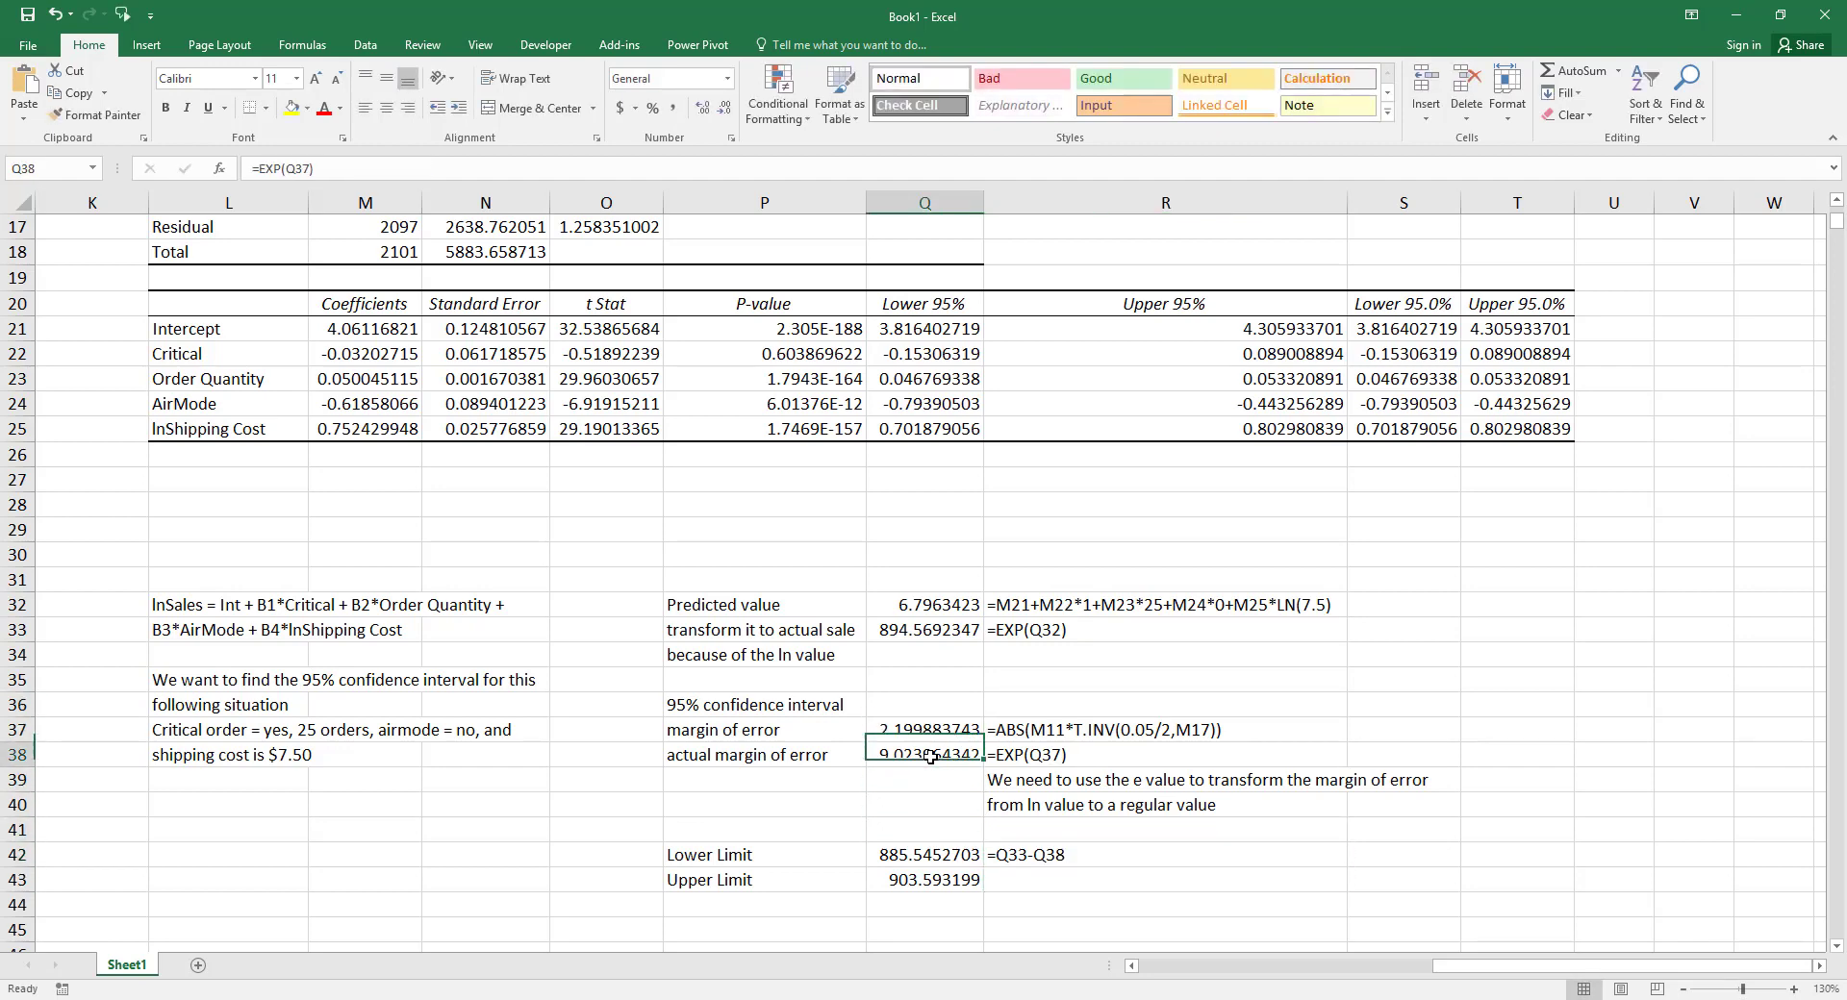
pyautogui.press('Down')
pyautogui.press('Down')
pyautogui.press('Down')
pyautogui.press('Down')
pyautogui.press('Down')
pyautogui.write('=Q33+Q38')
pyautogui.press('F2')
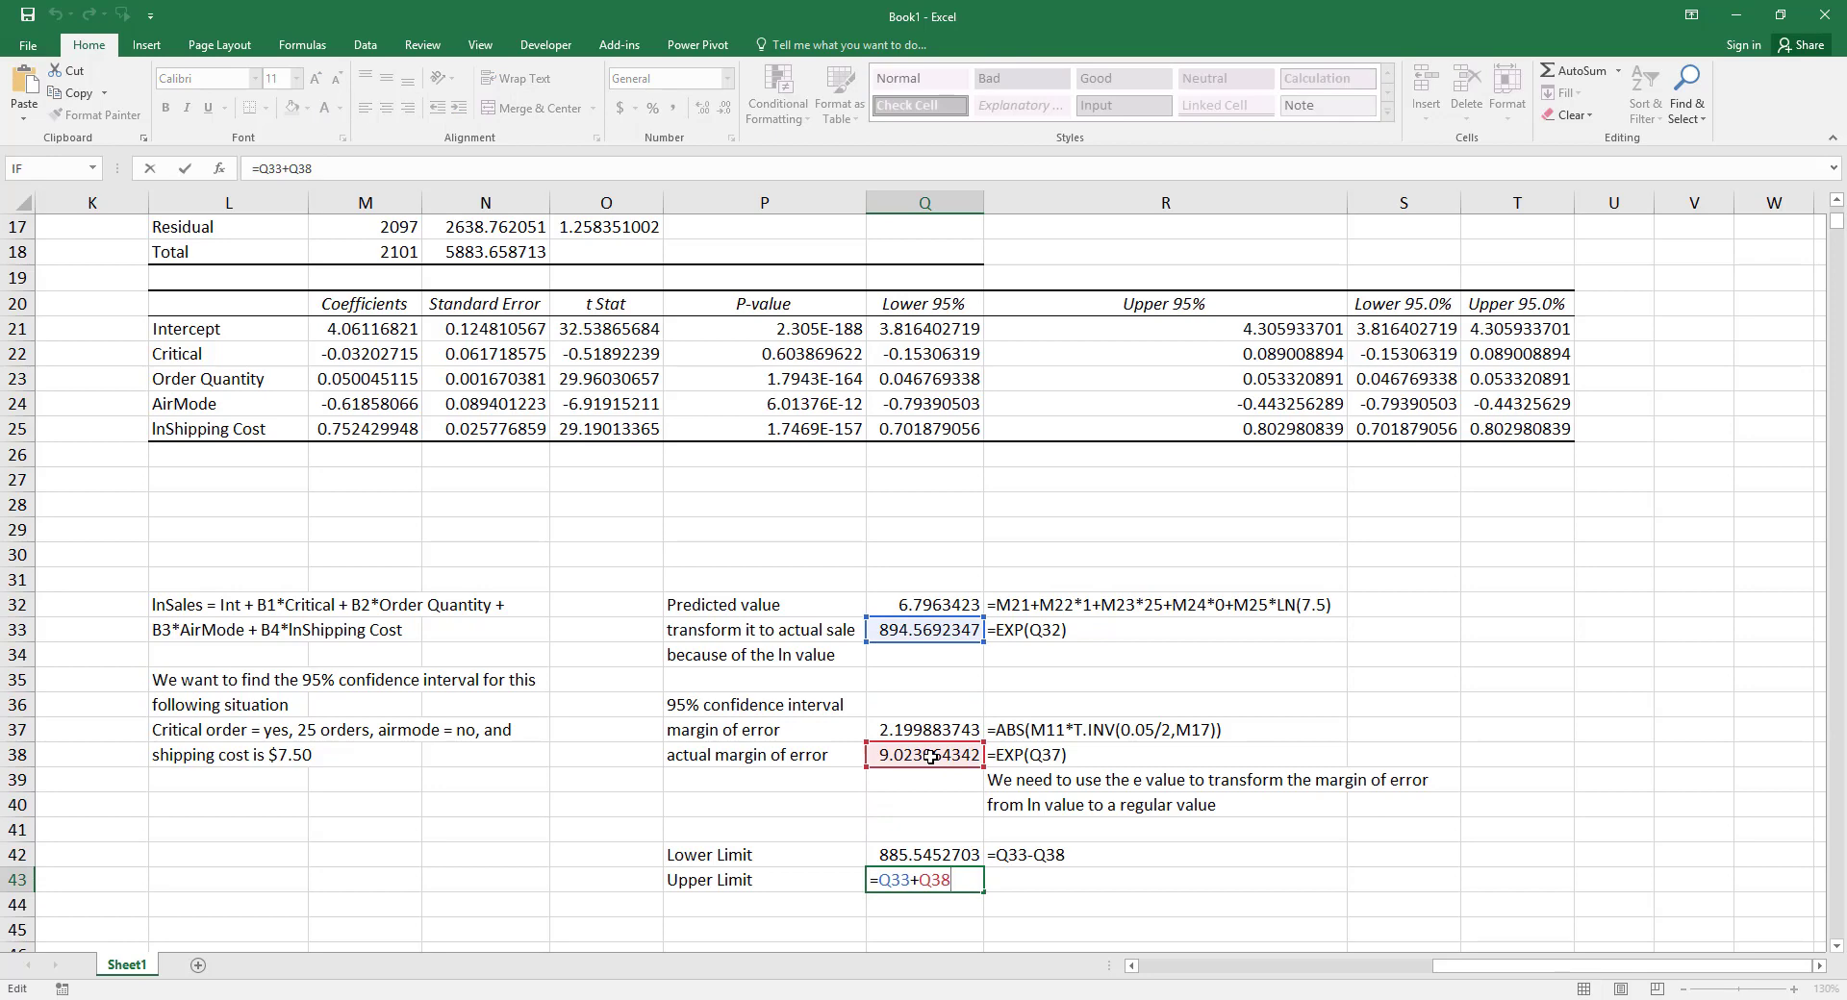
pyautogui.hotkey('shift', 'Left')
pyautogui.hotkey('shift', 'Left')
pyautogui.hotkey('shift', 'Left')
pyautogui.hotkey('shift', 'Left')
pyautogui.hotkey('shift', 'Left')
pyautogui.hotkey('shift', 'Left')
pyautogui.hotkey('ctrl', 'c')
pyautogui.hotkey('ctrl', 'Return')
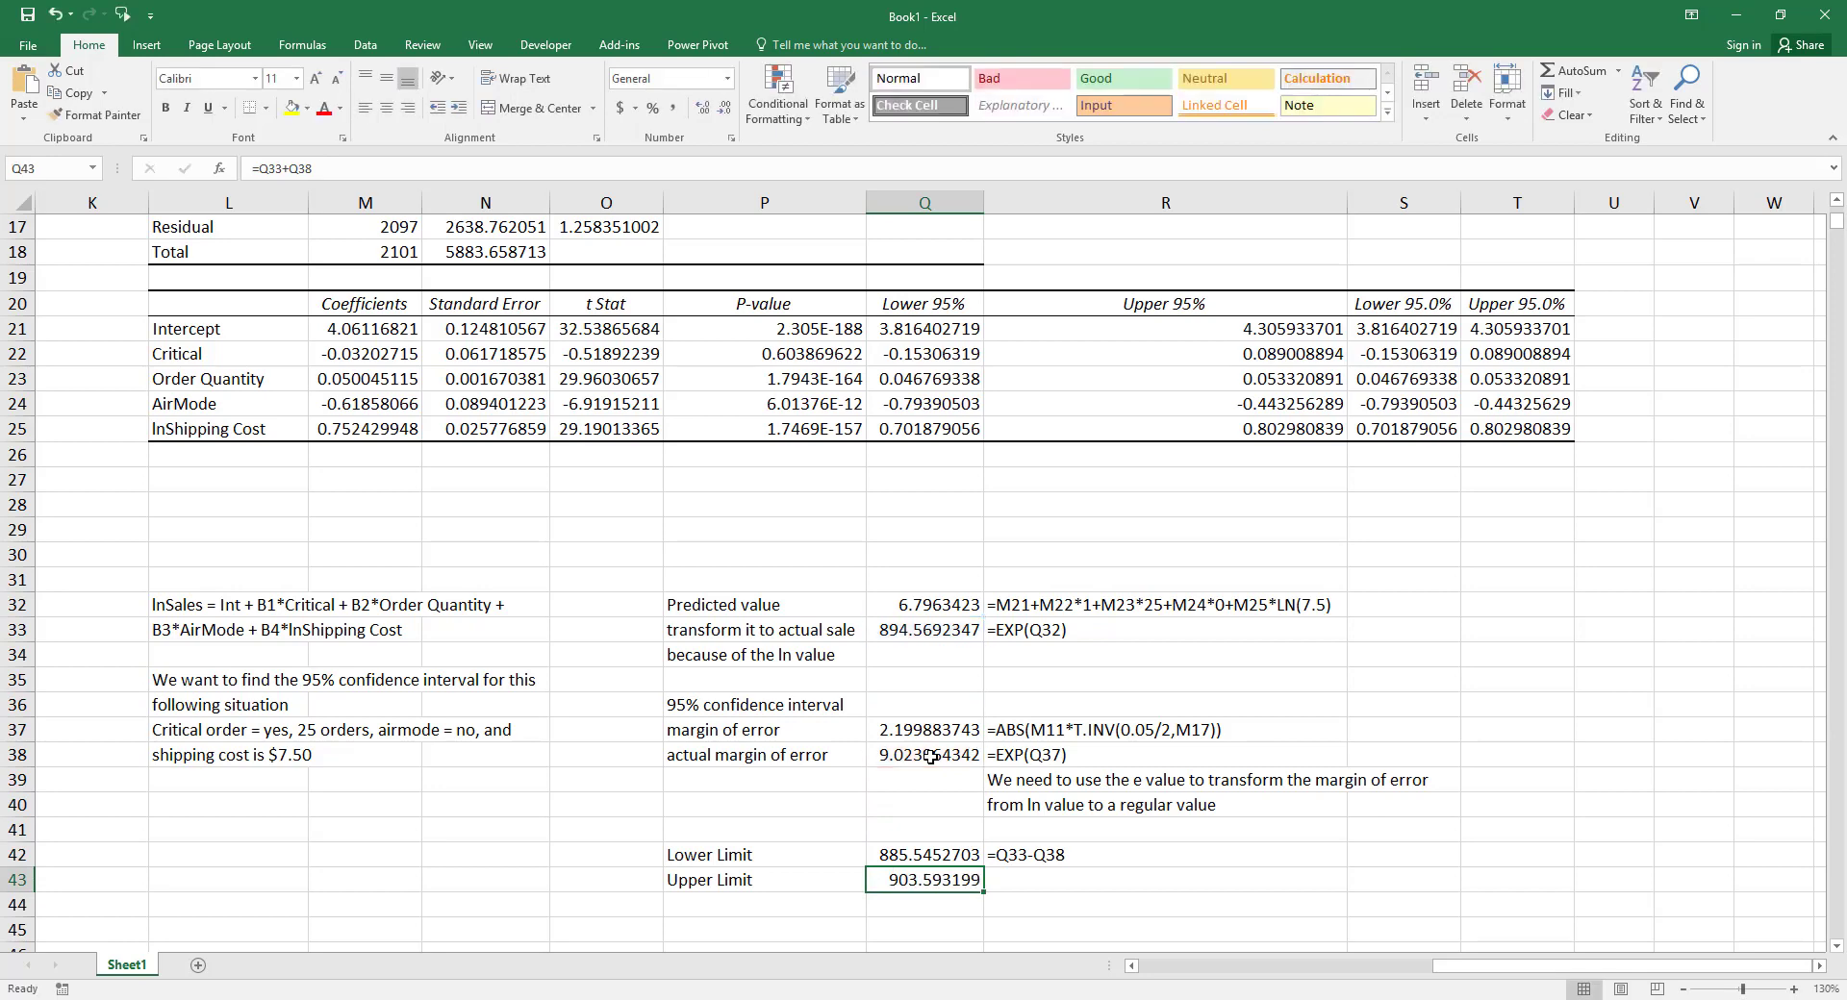
pyautogui.press('Right')
pyautogui.write("'")
pyautogui.hotkey('ctrl', 'v')
pyautogui.press('Return')
pyautogui.press('Down')
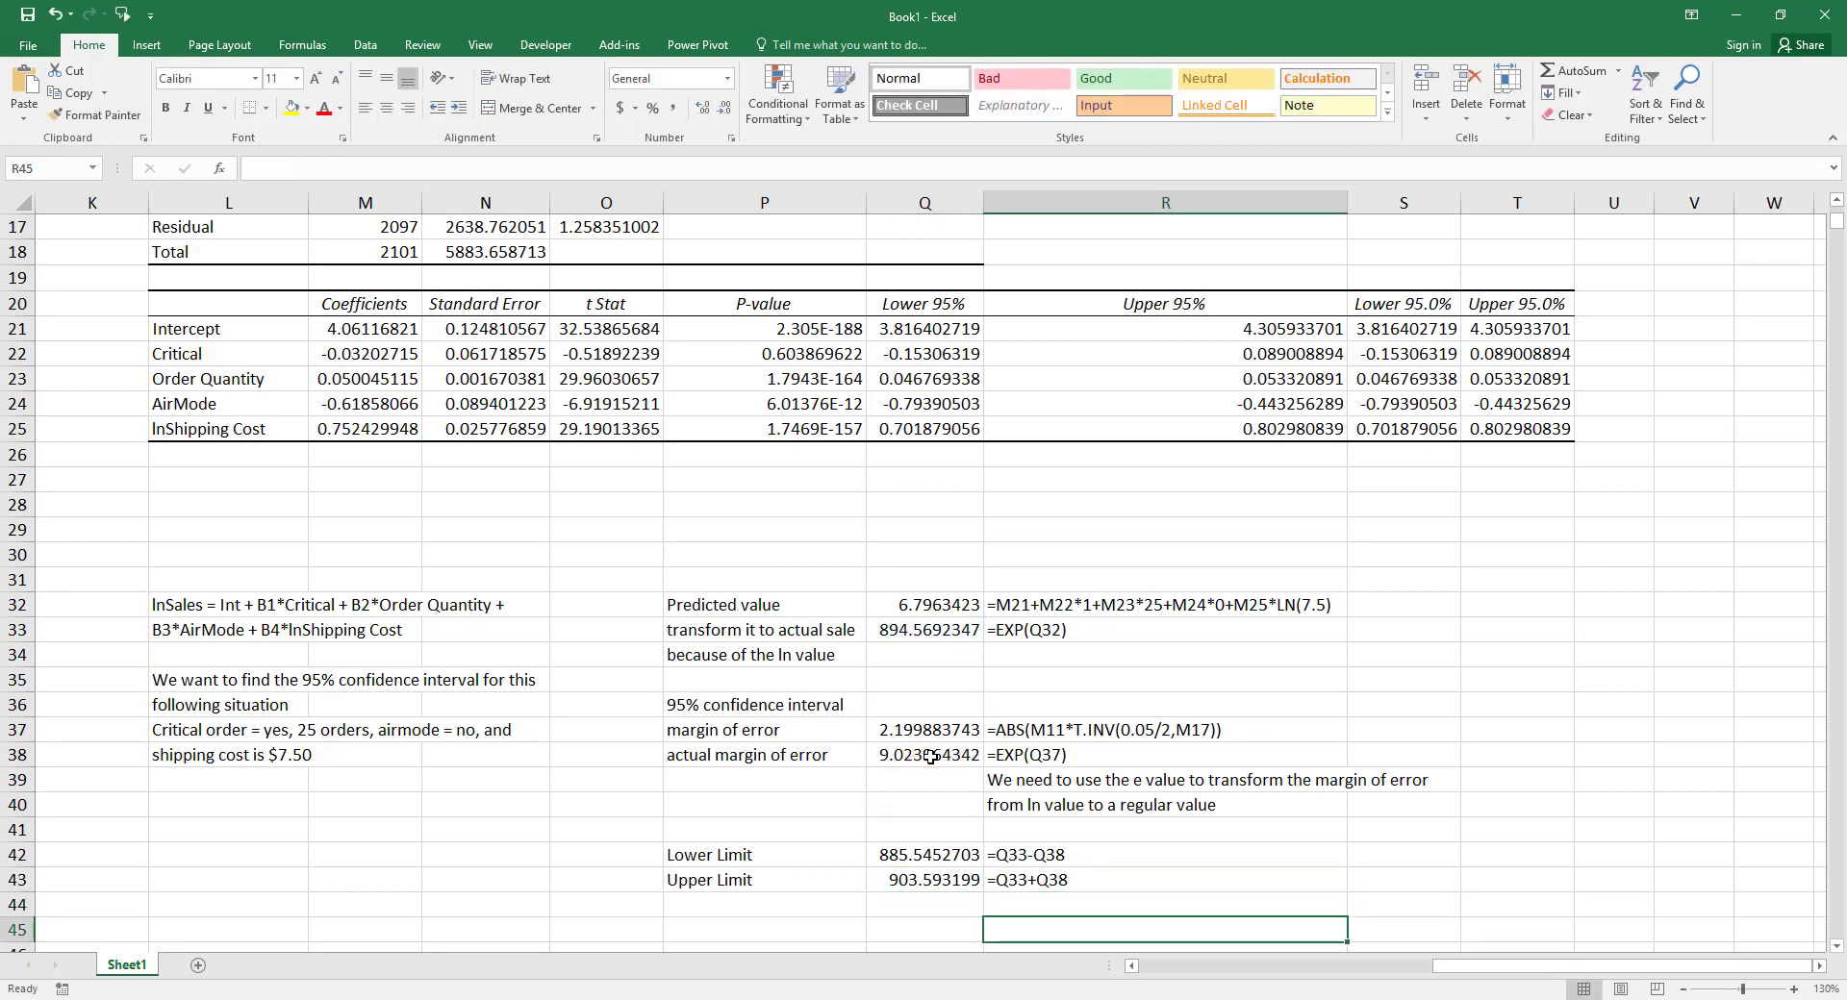
pyautogui.press('Down')
pyautogui.press('Down')
pyautogui.press('Down')
pyautogui.press('Down')
pyautogui.press('Down')
pyautogui.press('Down')
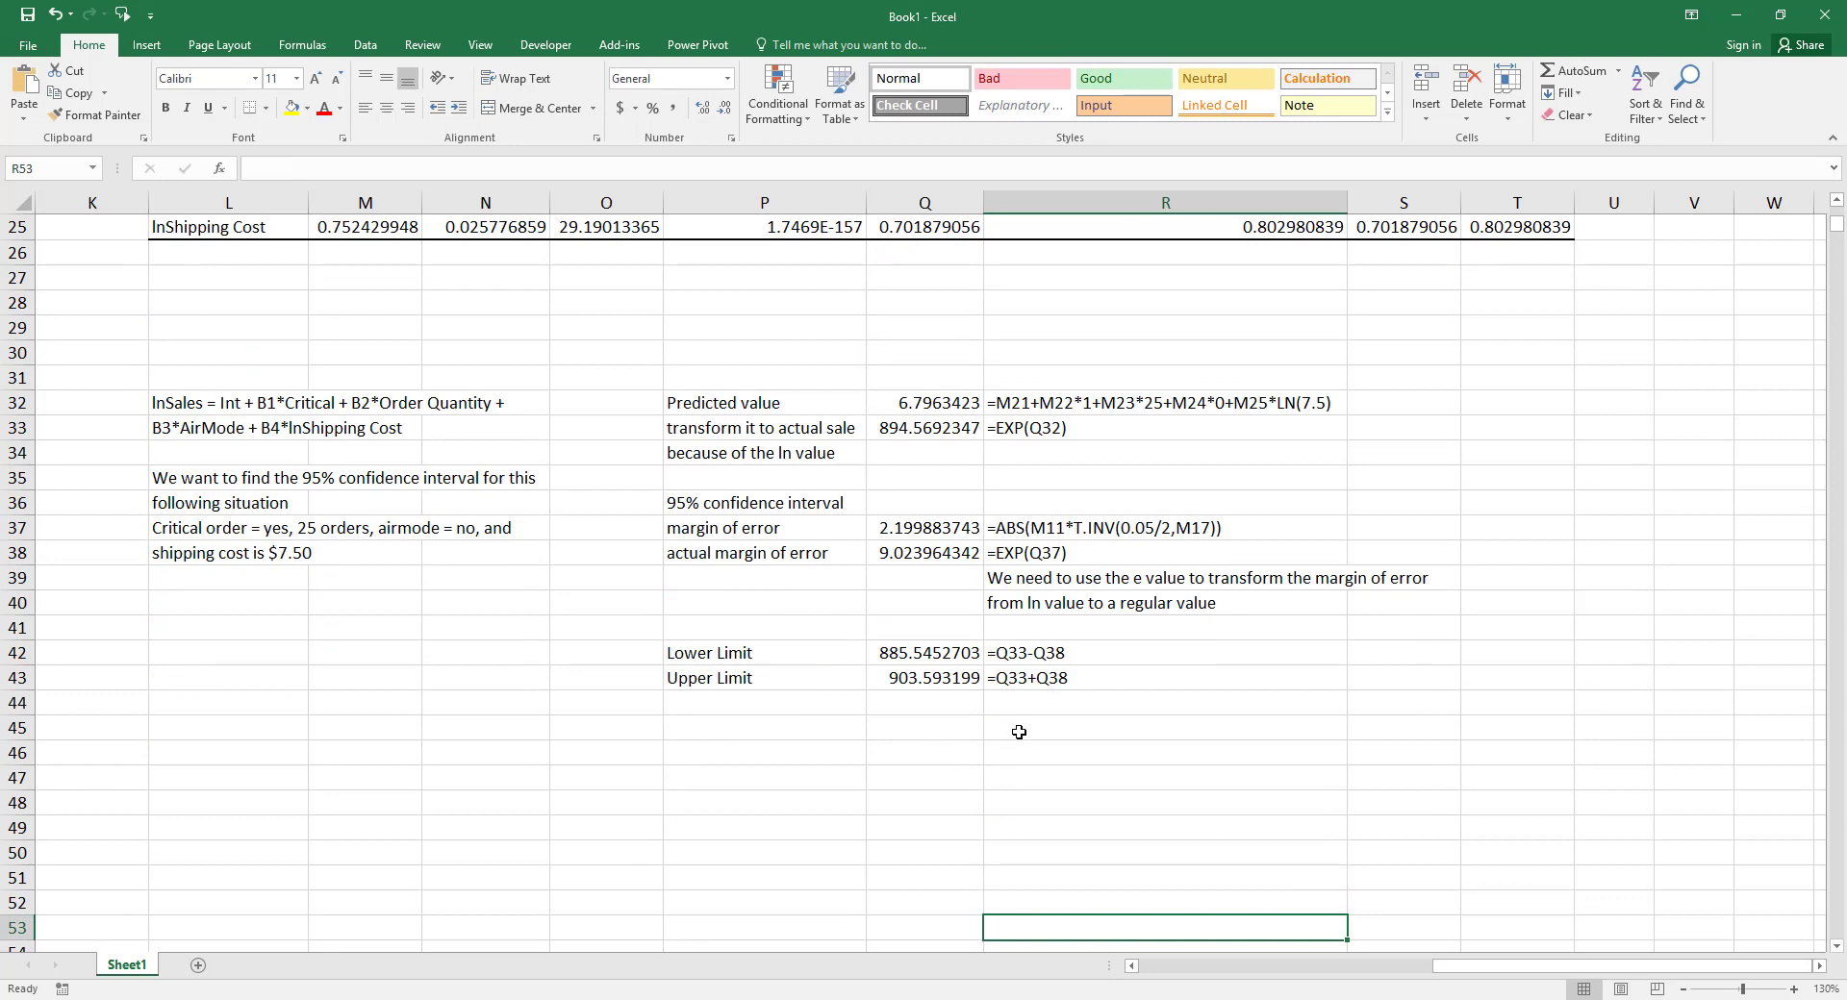
# - Type the conclusion across R45:R47: 95% confident the sale is between $885.55 and $903.59
pyautogui.click(1021, 744)
pyautogui.click(1020, 733)
pyautogui.write('Hence, ')
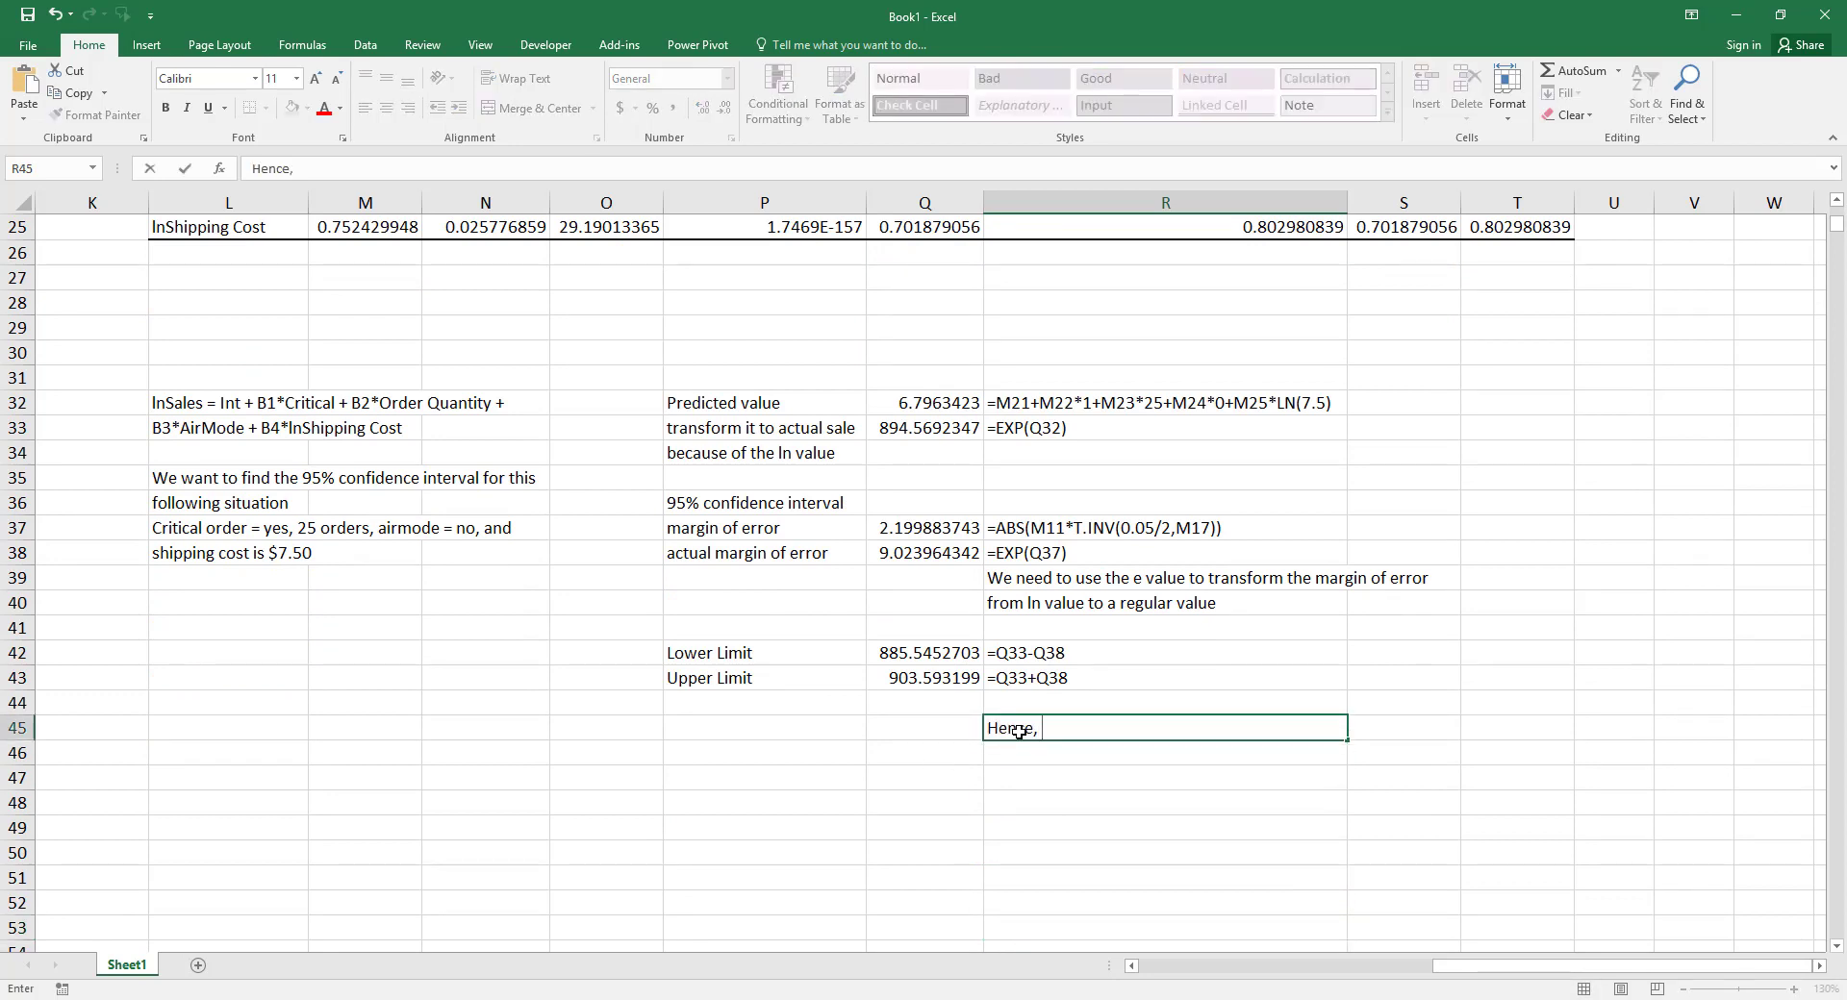
pyautogui.write('for a ')
pyautogui.write('critical order')
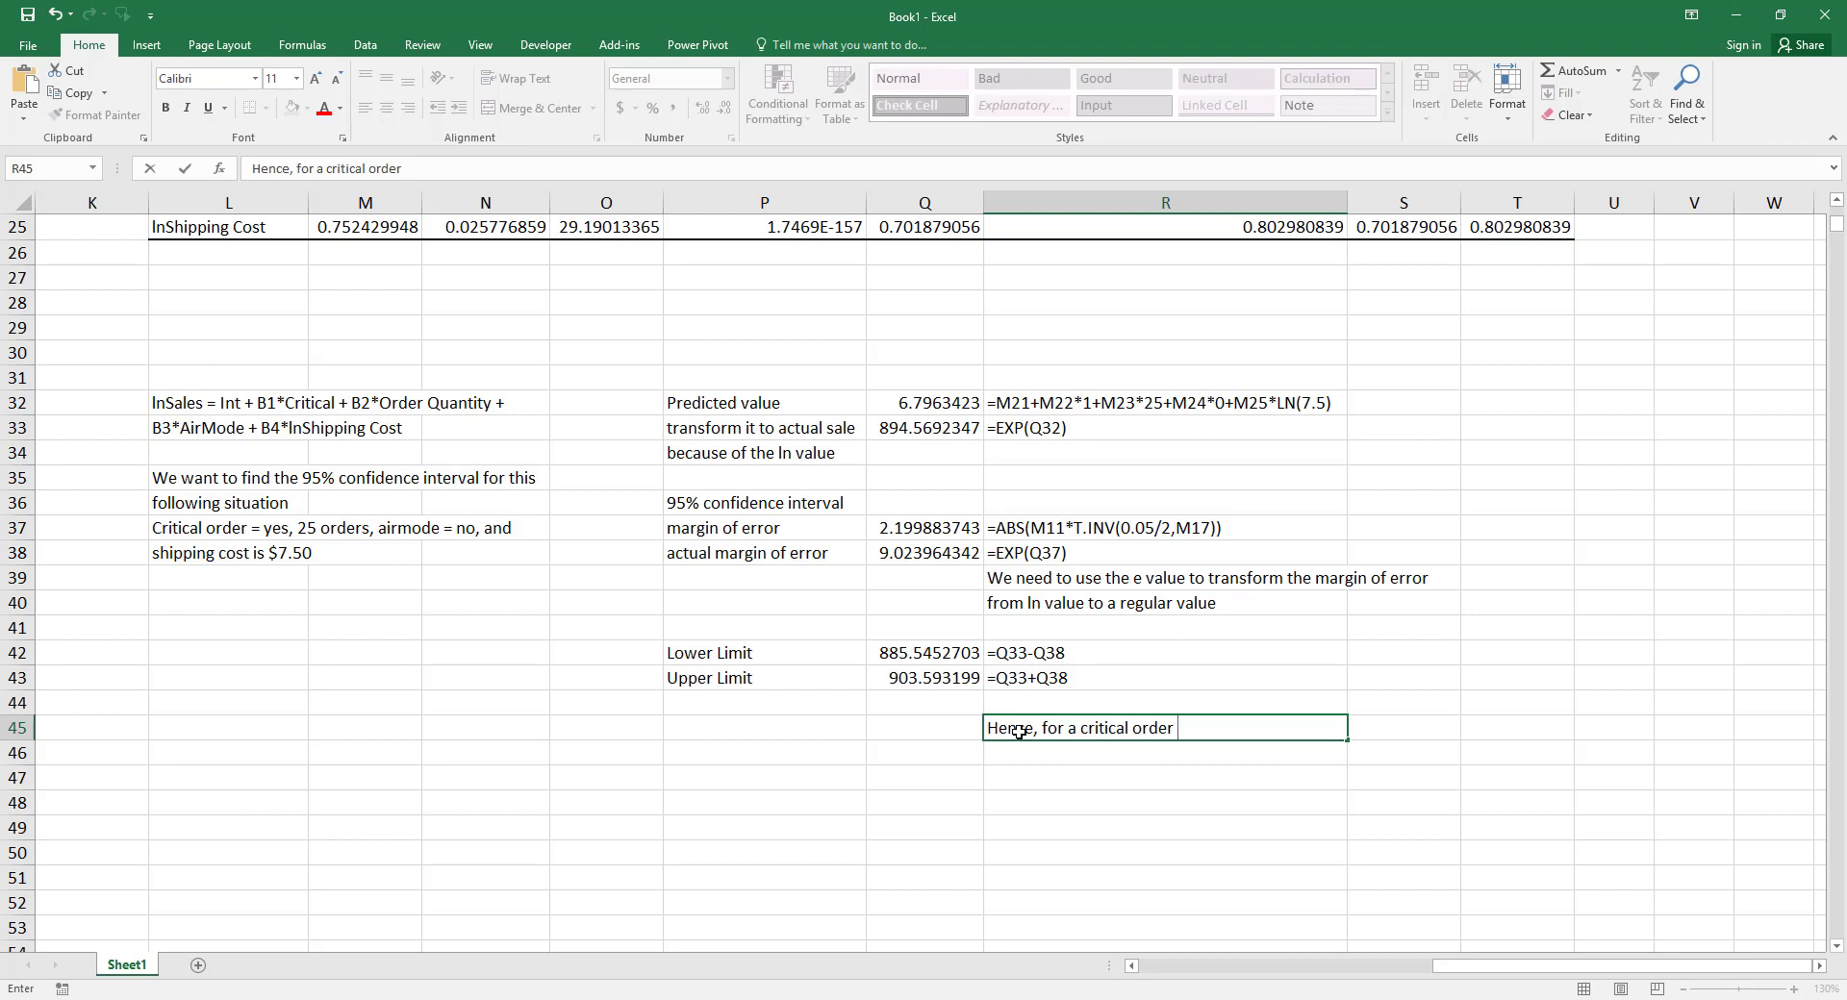
pyautogui.write(' of 25 it')
pyautogui.write('ems')
pyautogui.write(' without air d')
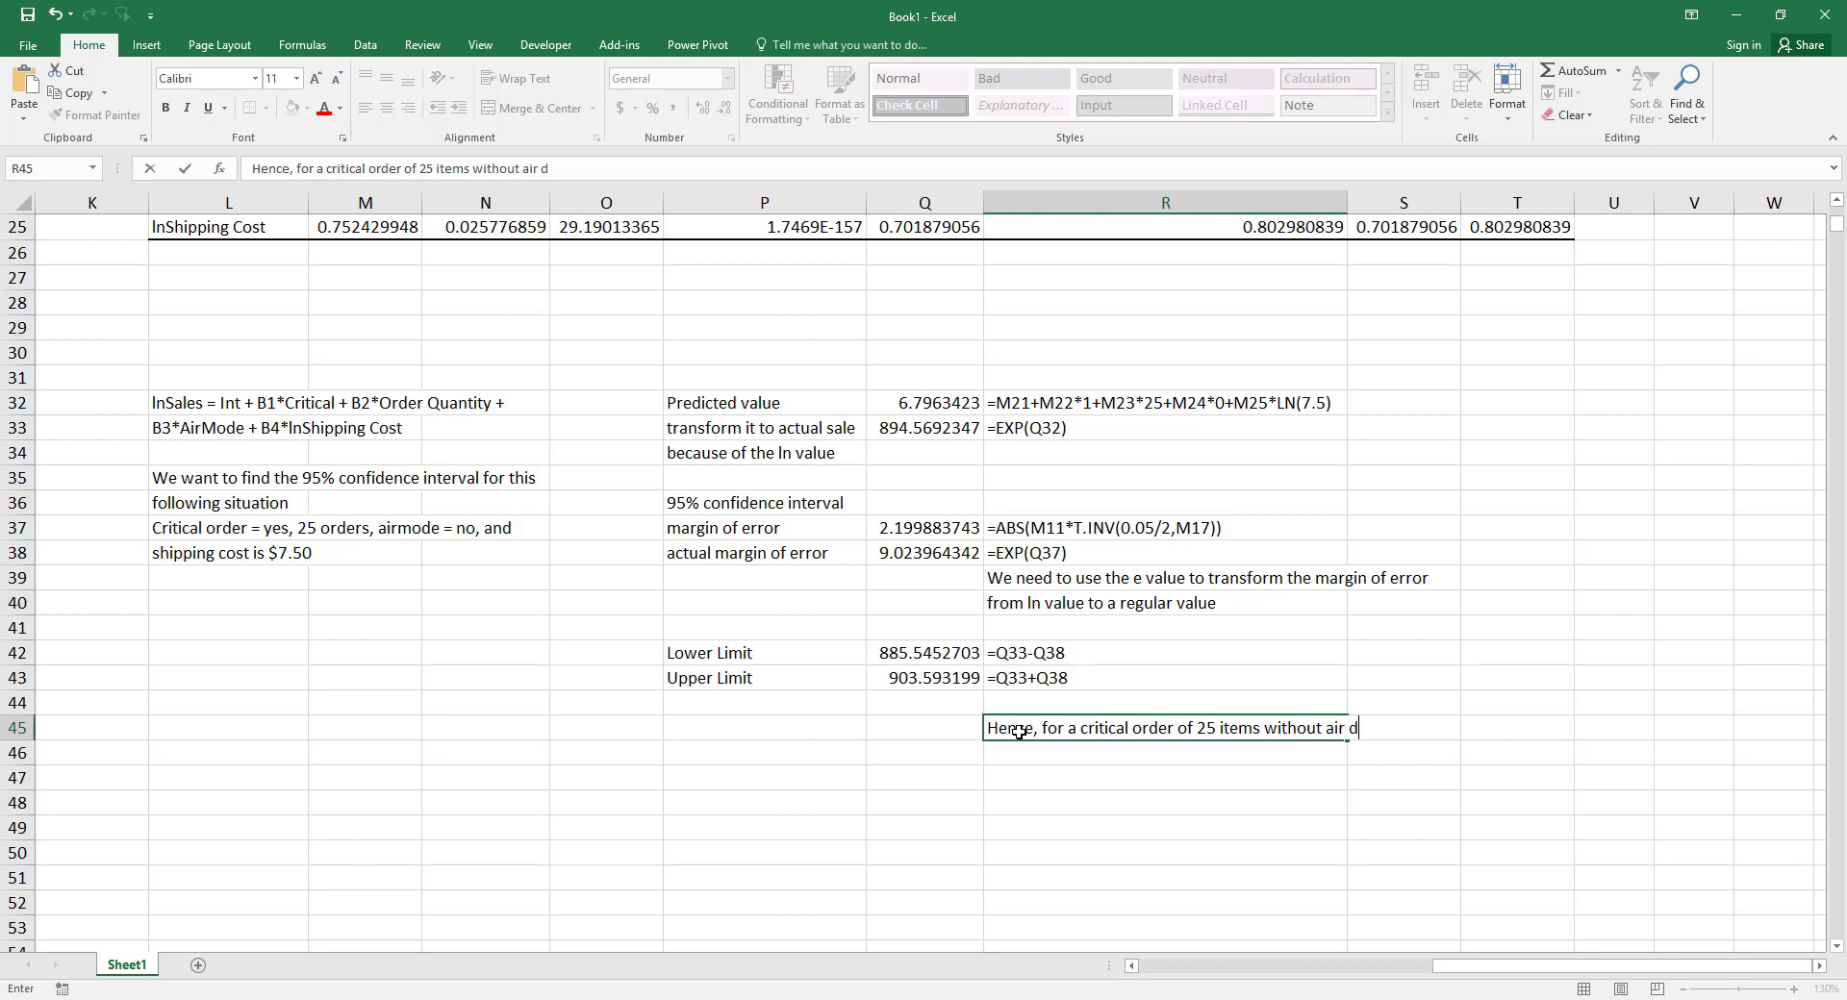
pyautogui.write('elivery ')
pyautogui.write('and ')
pyautogui.write('shipping co')
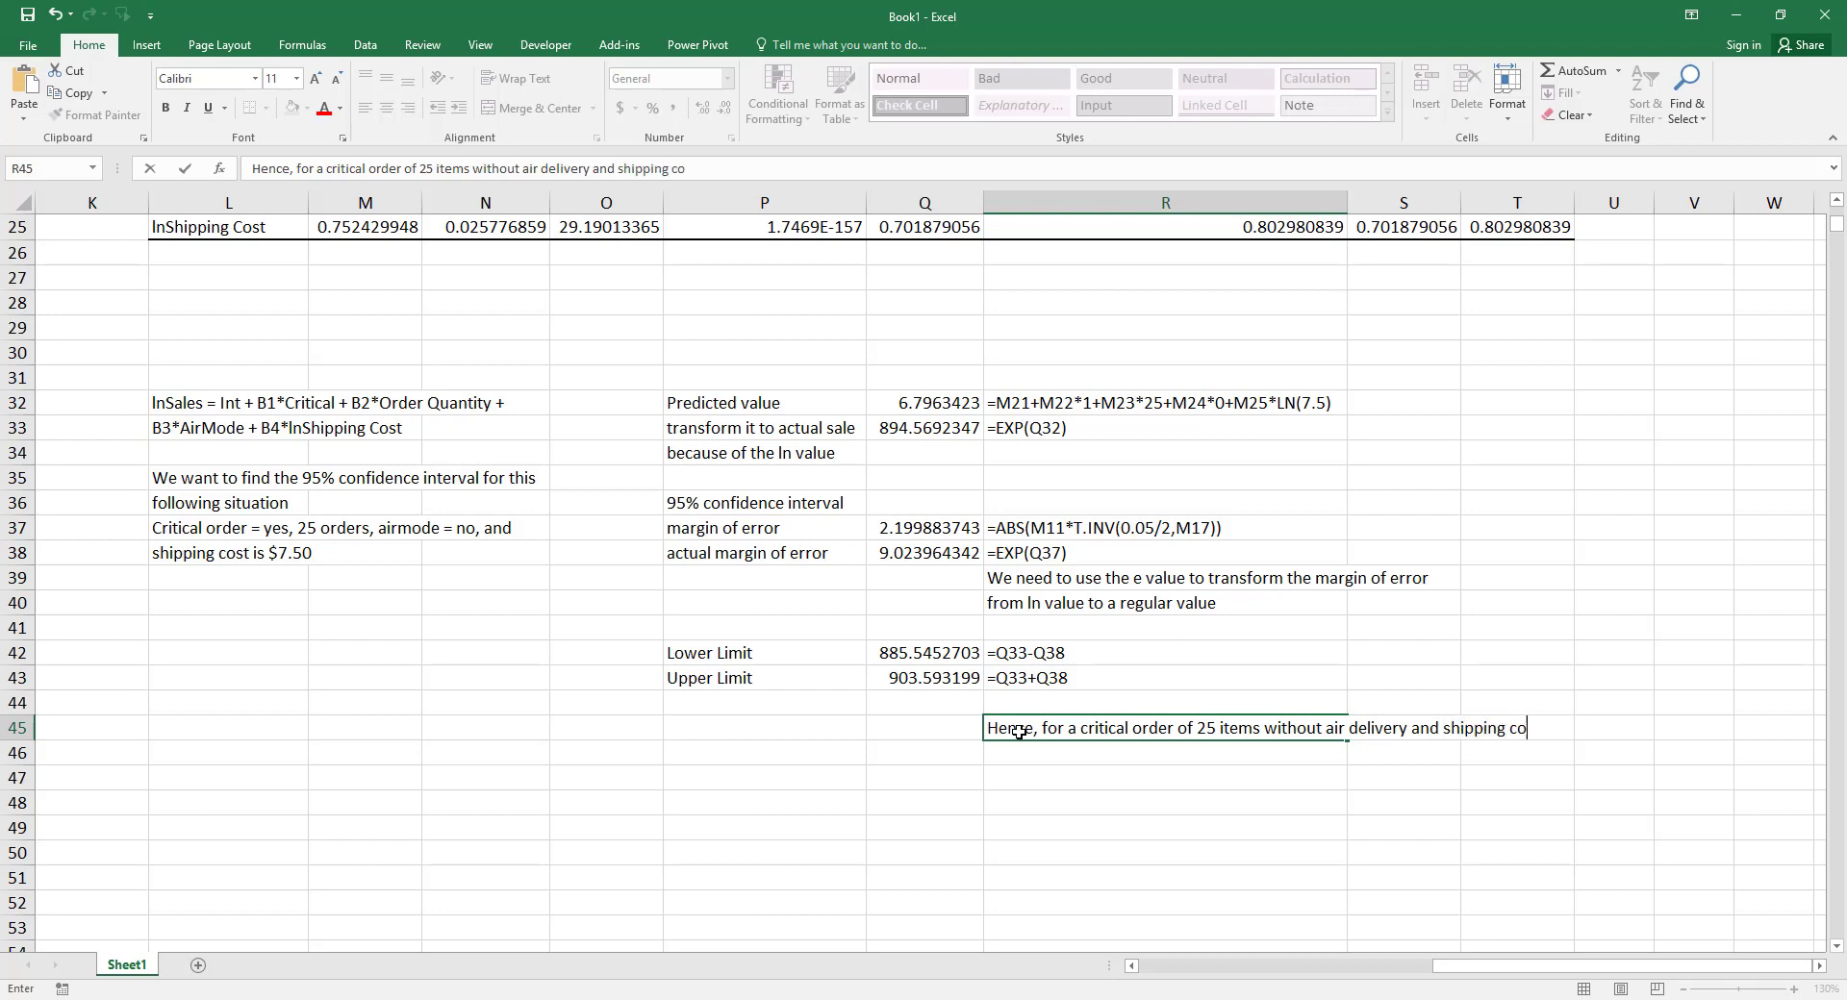
pyautogui.write('st of $7.5')
pyautogui.write('0')
pyautogui.write(',')
pyautogui.press('Return')
pyautogui.write('I a')
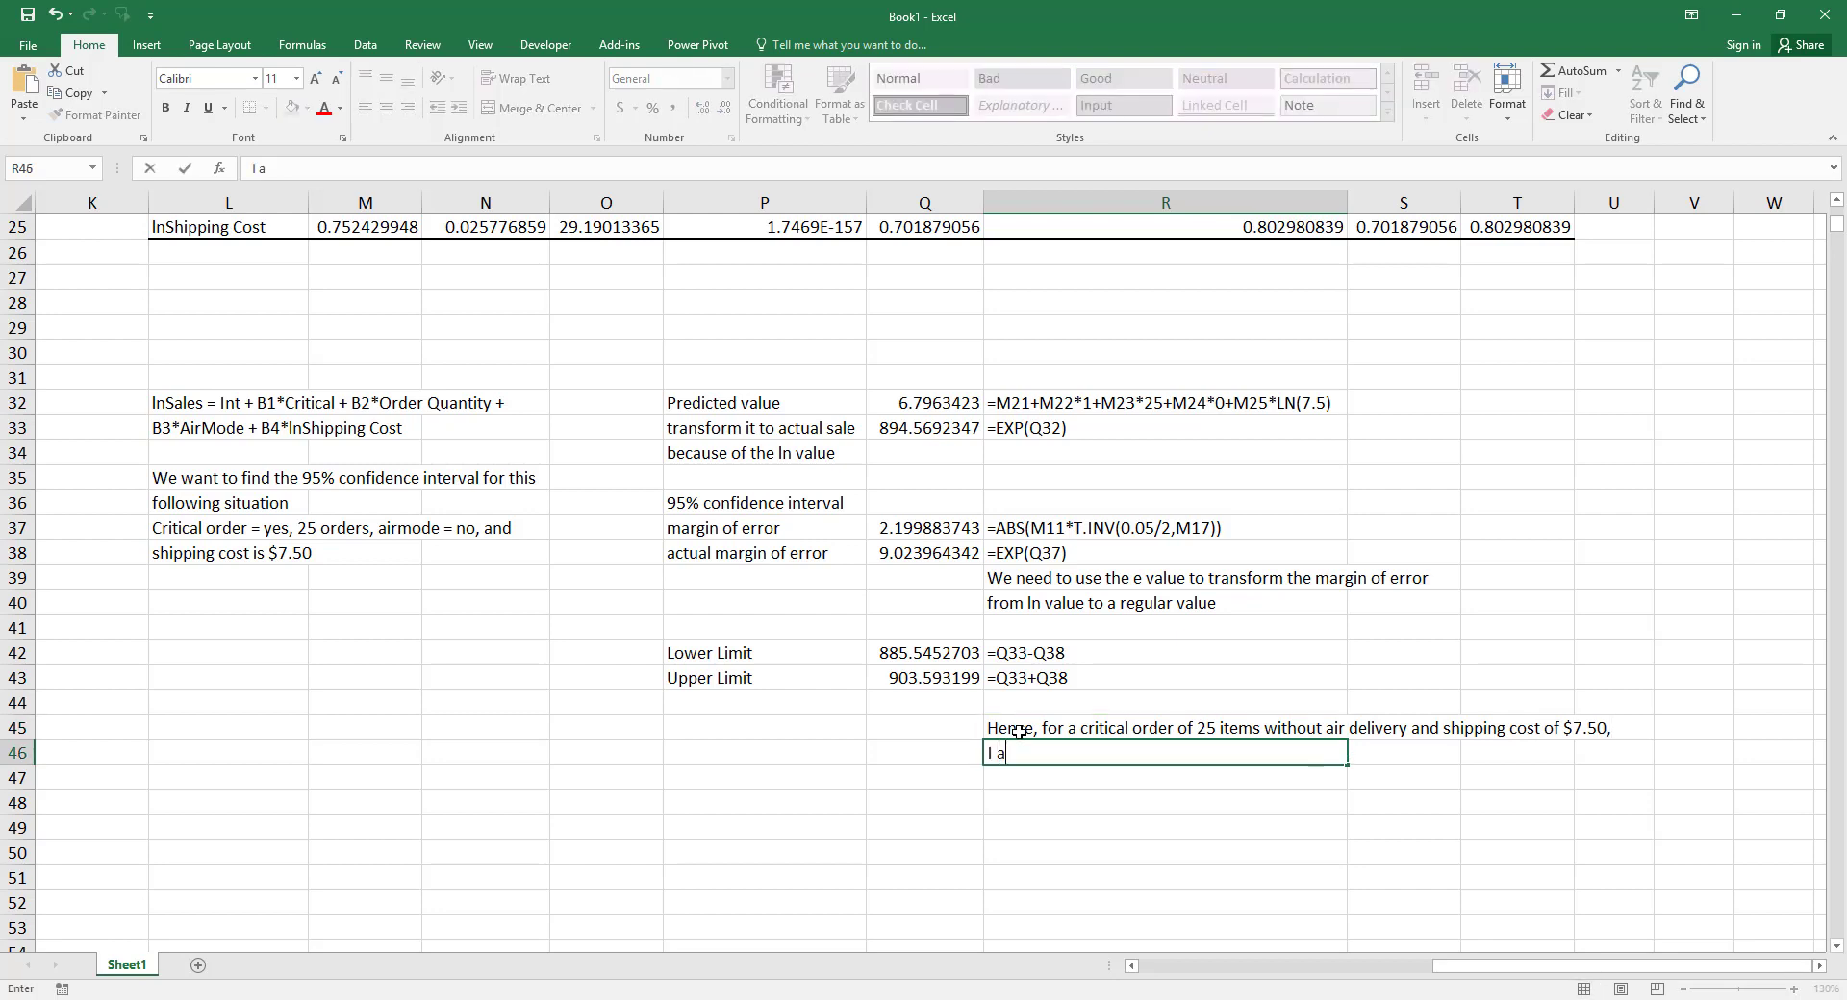
pyautogui.write('m 95% c')
pyautogui.write('onfident t')
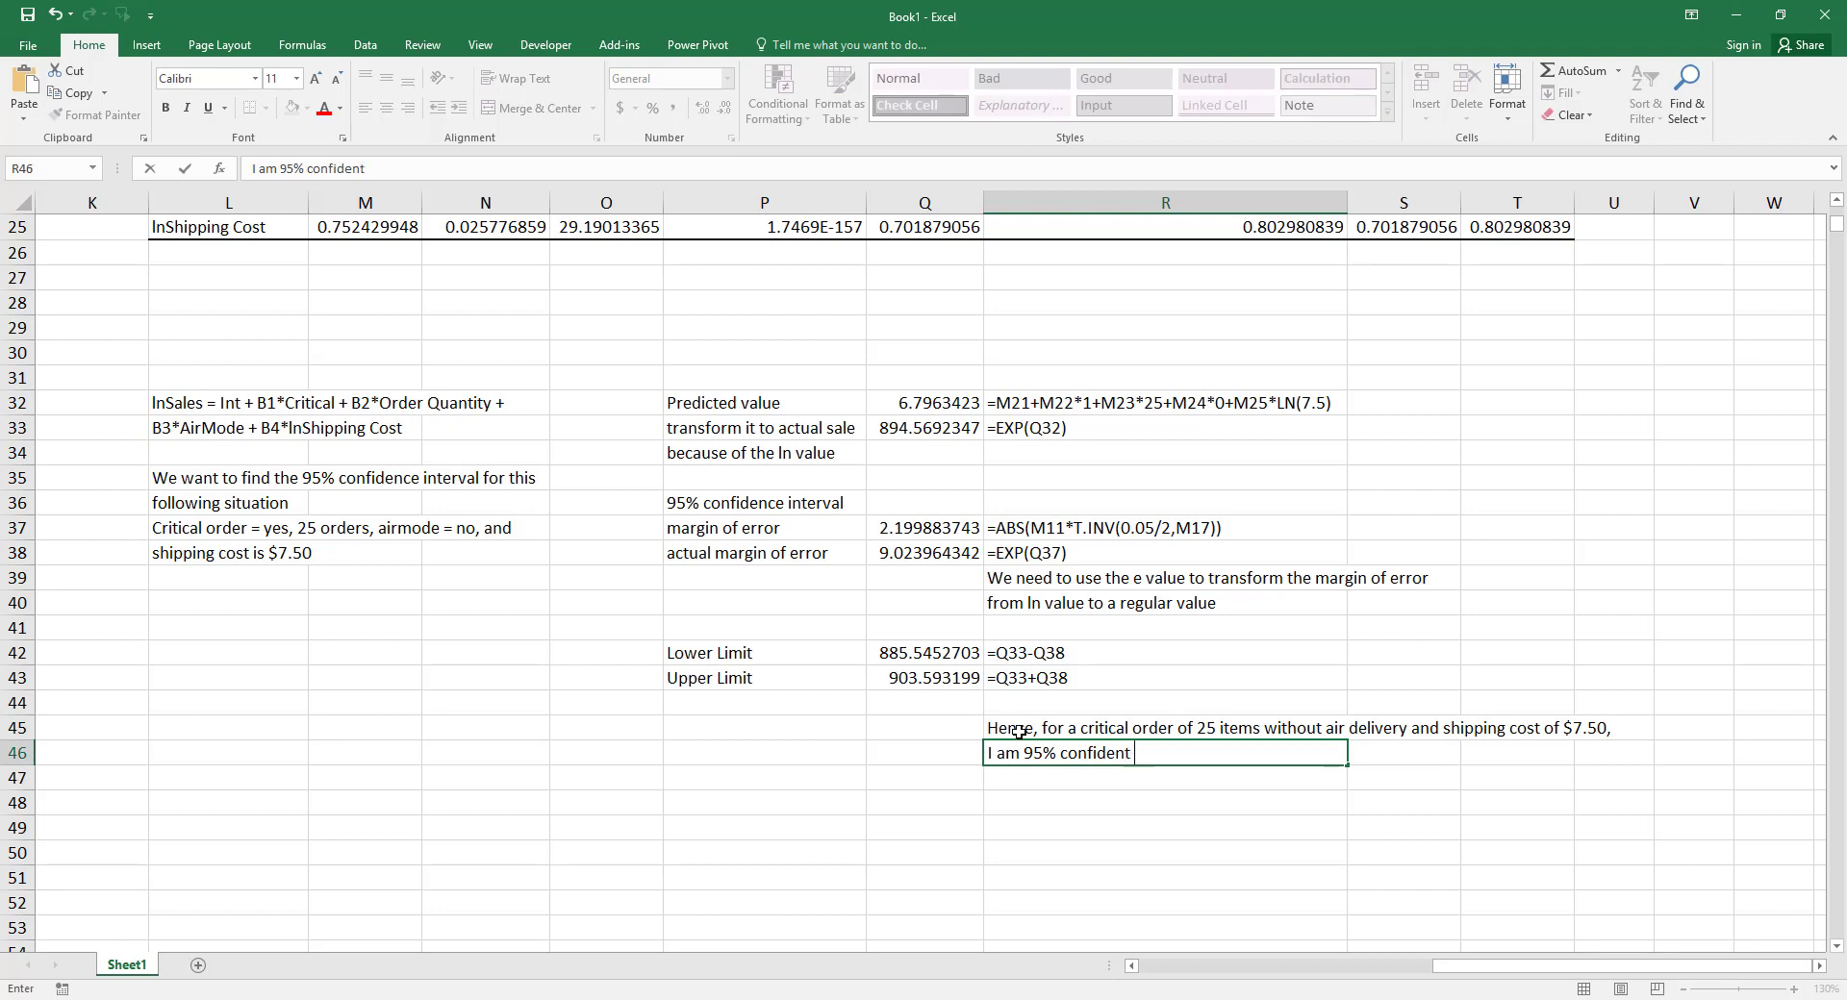
pyautogui.write('hat the sale wil')
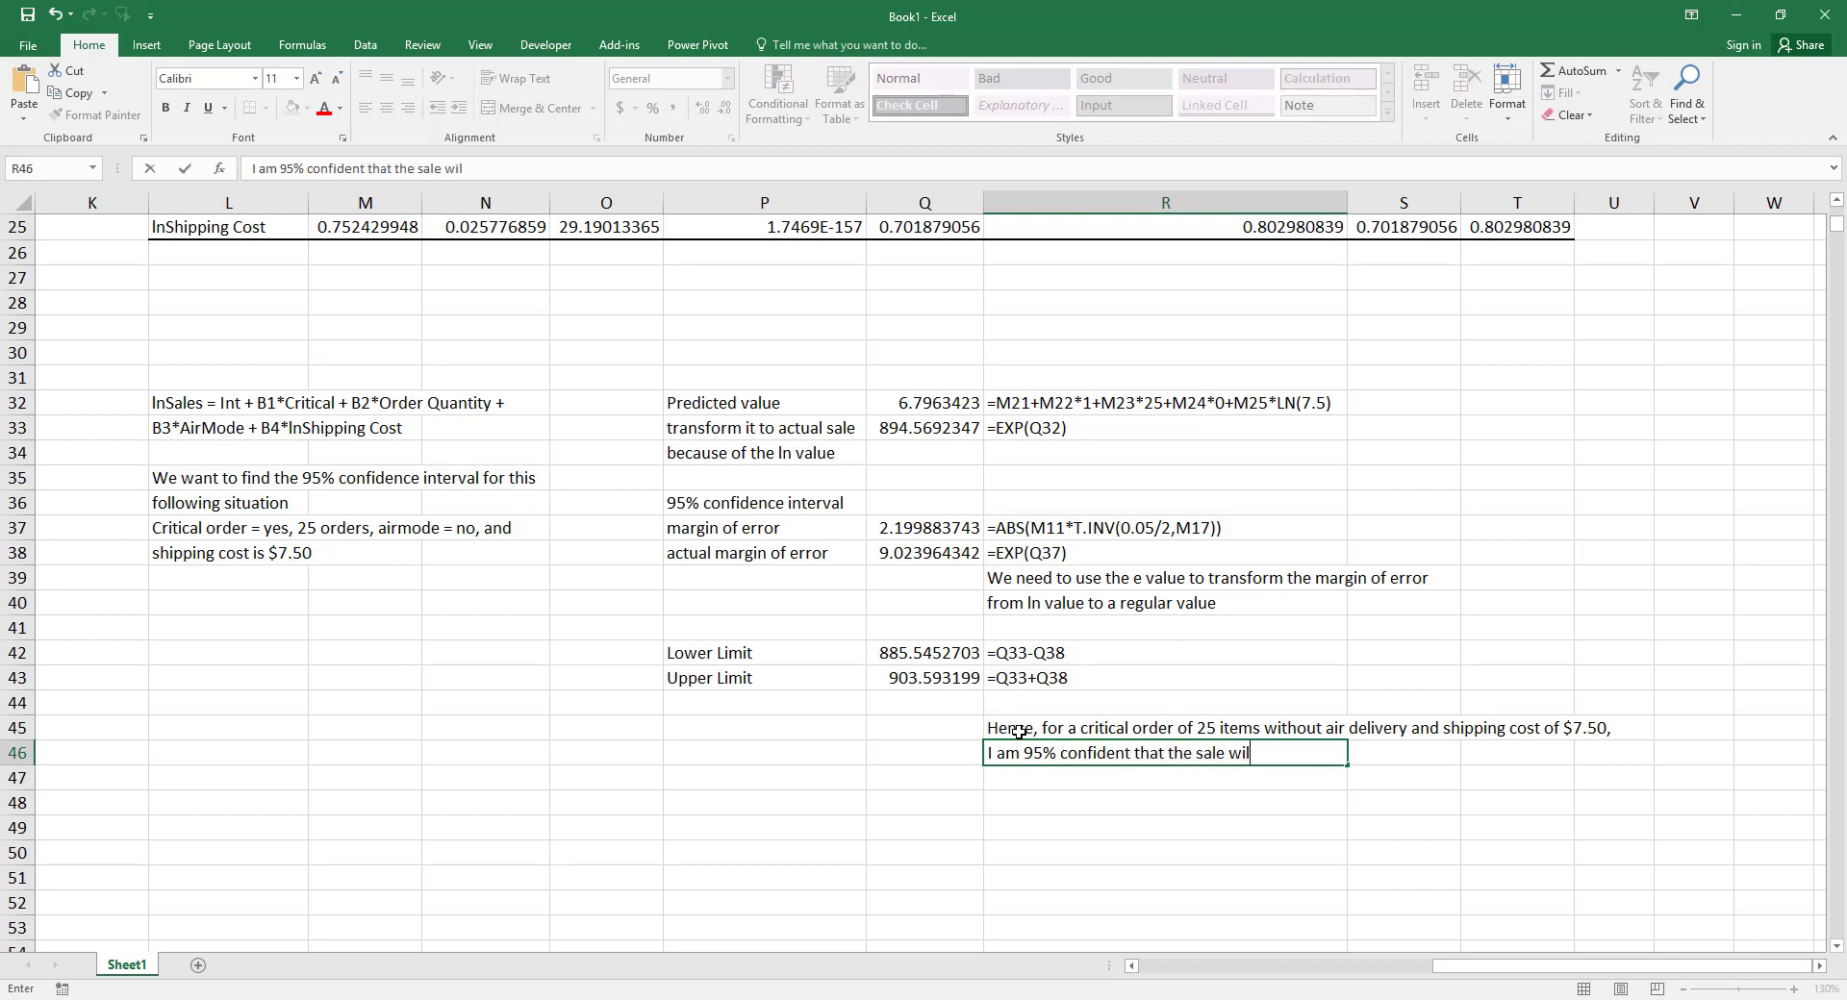
pyautogui.write('l be between')
pyautogui.press('Return')
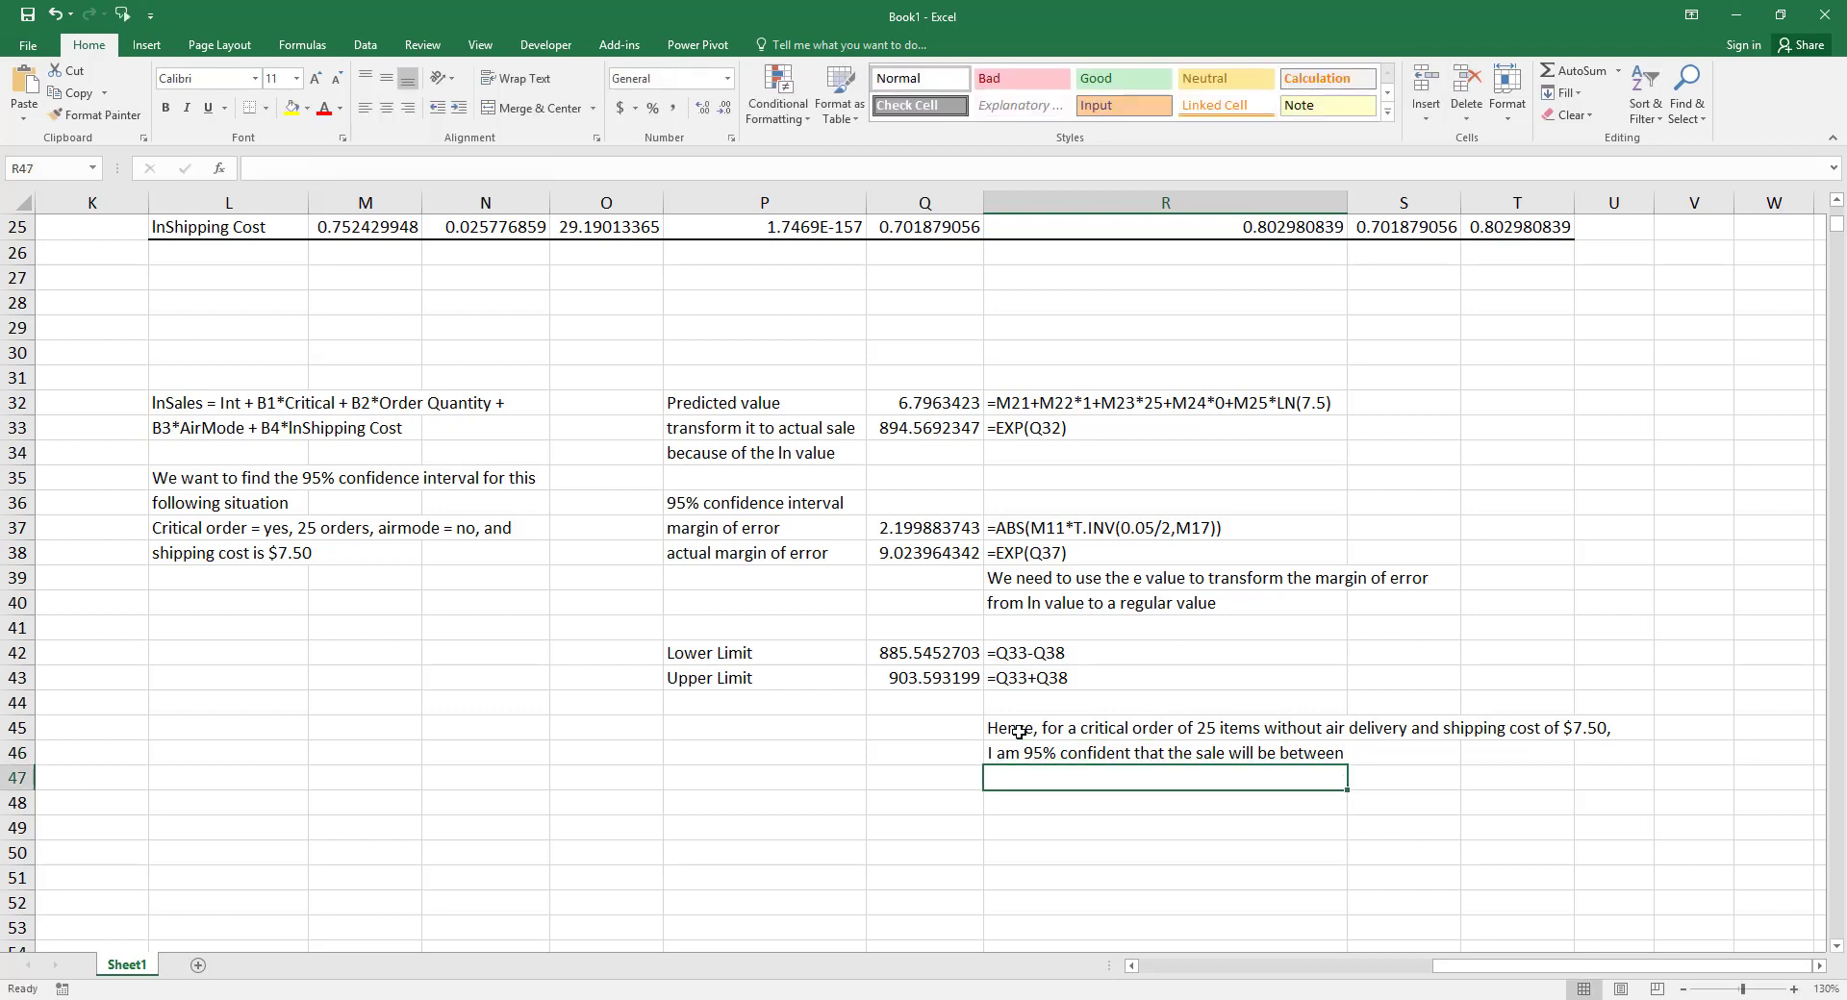
pyautogui.write('$885')
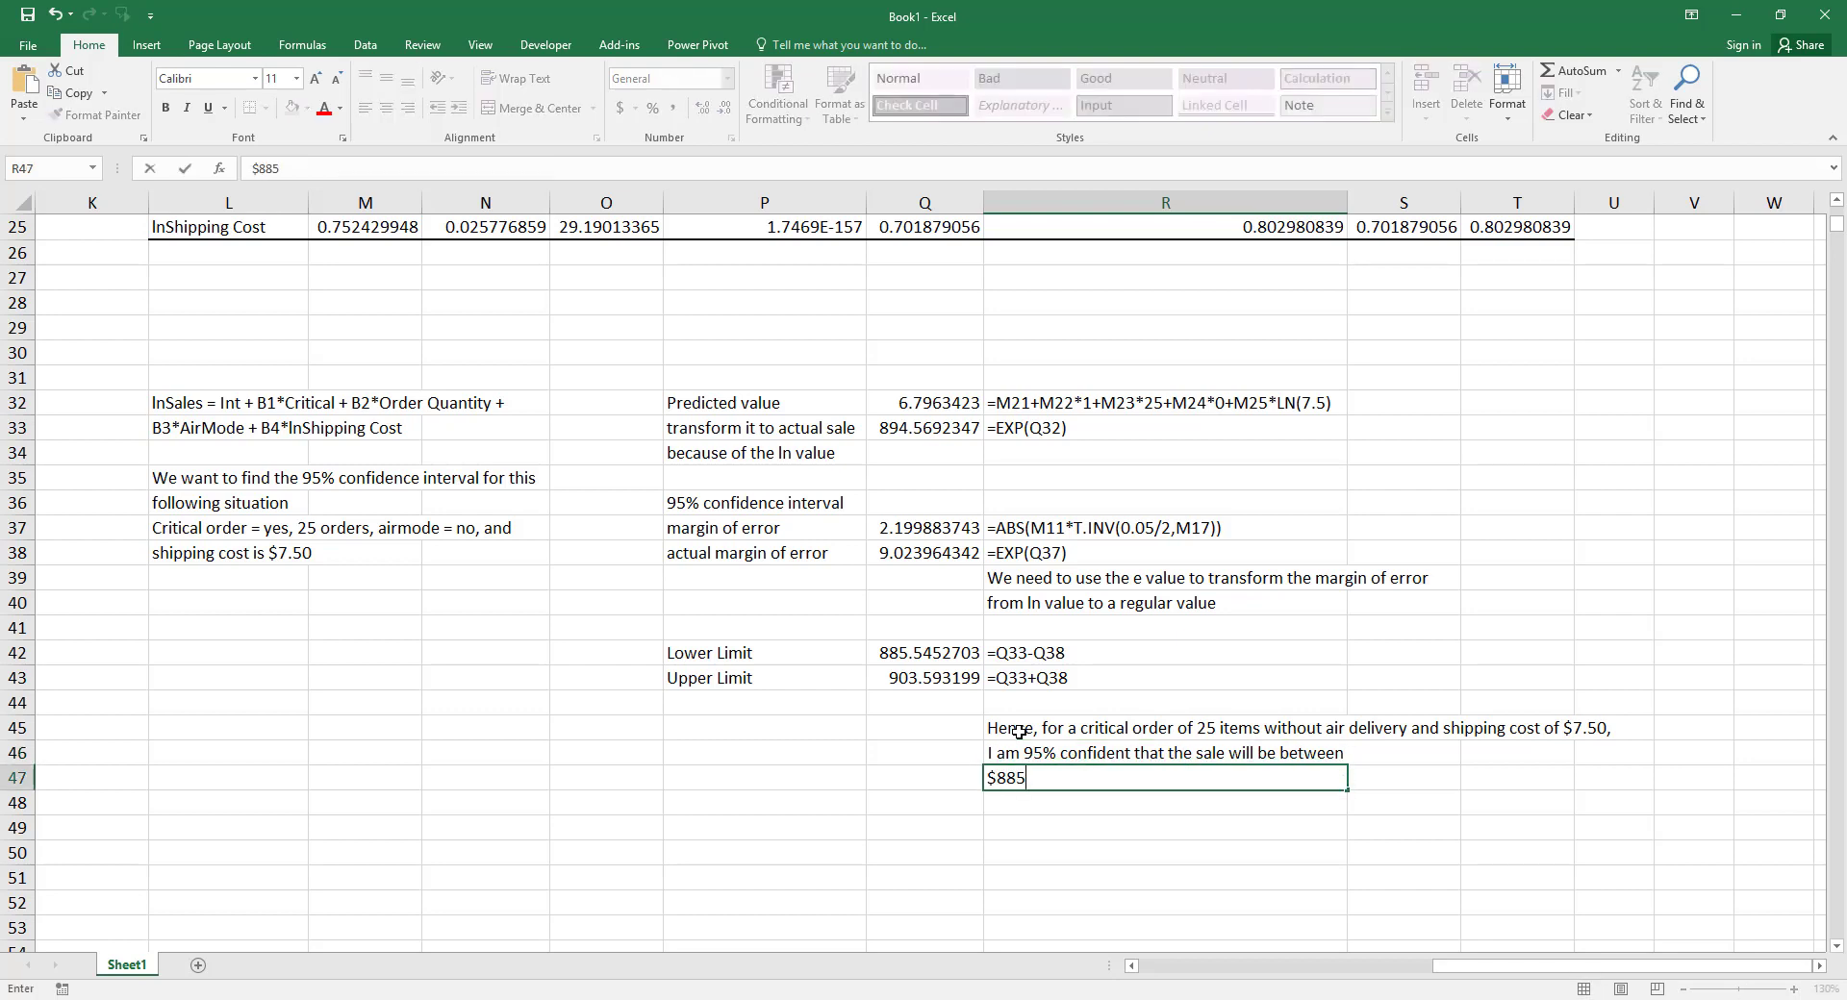
pyautogui.write('.55 and $')
pyautogui.write('90')
pyautogui.write('3.59.')
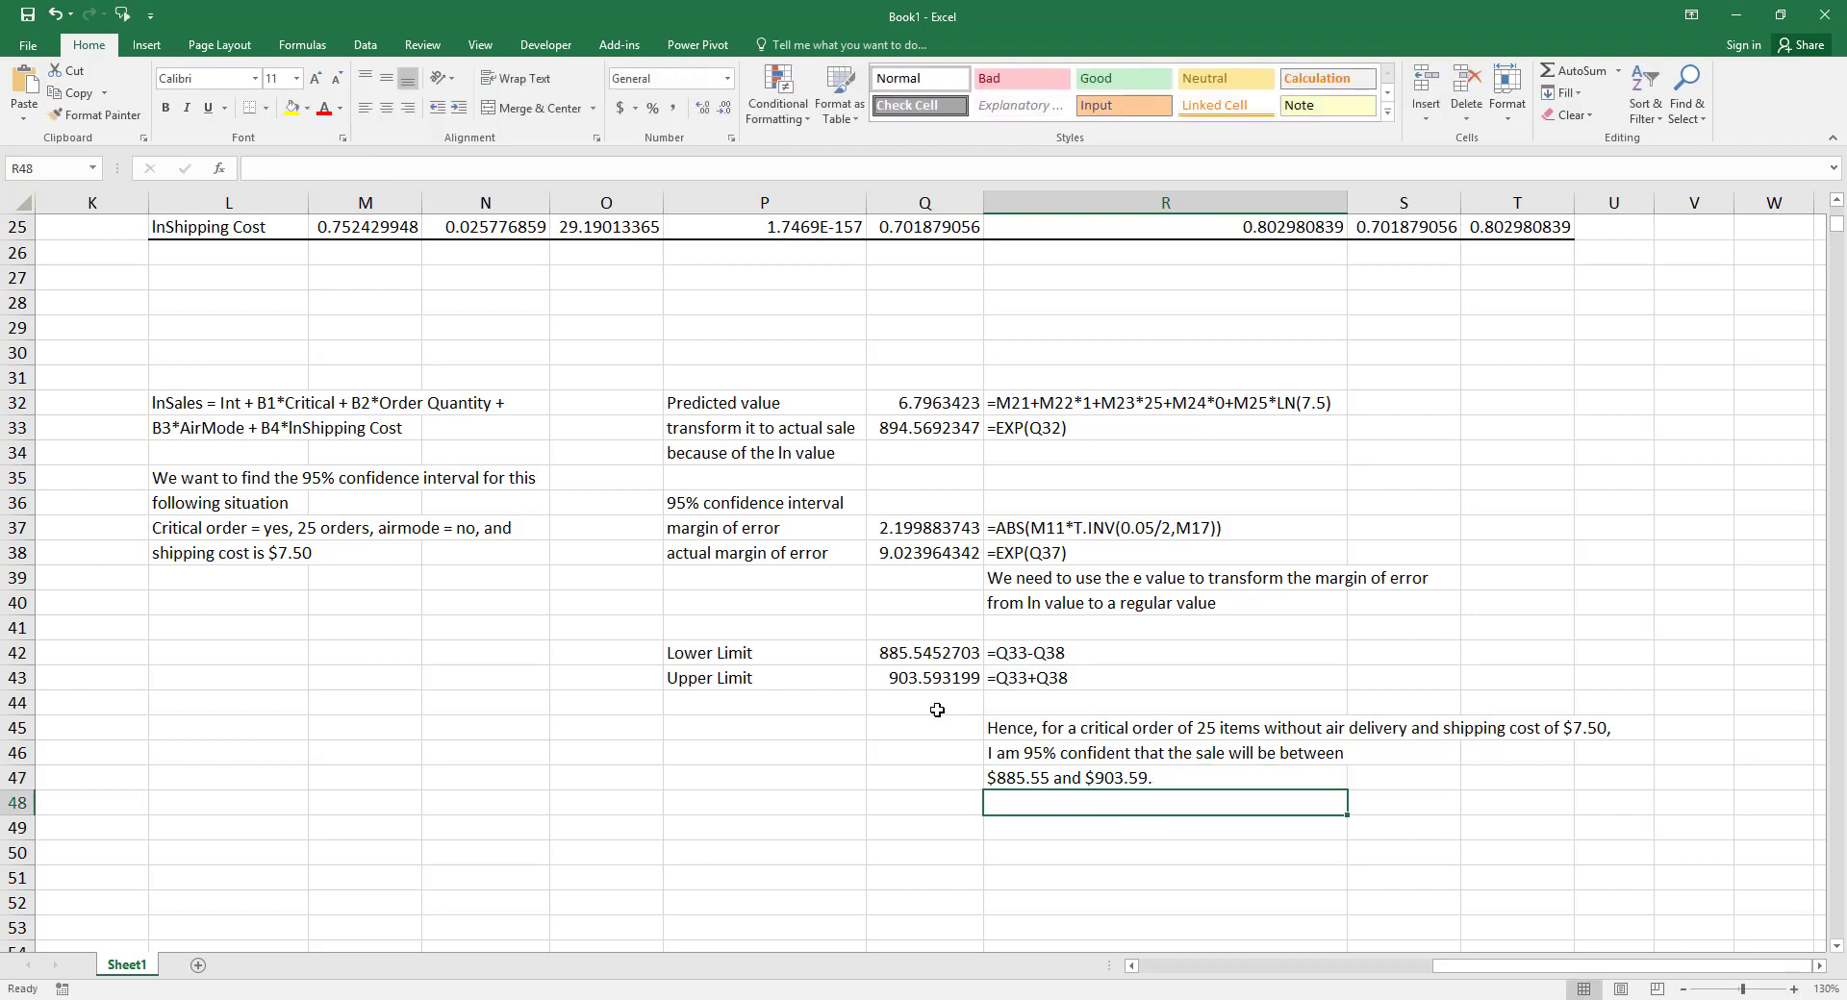
# - Bold the calculation labels in column P
pyautogui.moveTo(774, 752); pyautogui.dragTo(717, 398)
pyautogui.hotkey('ctrl', 'b')
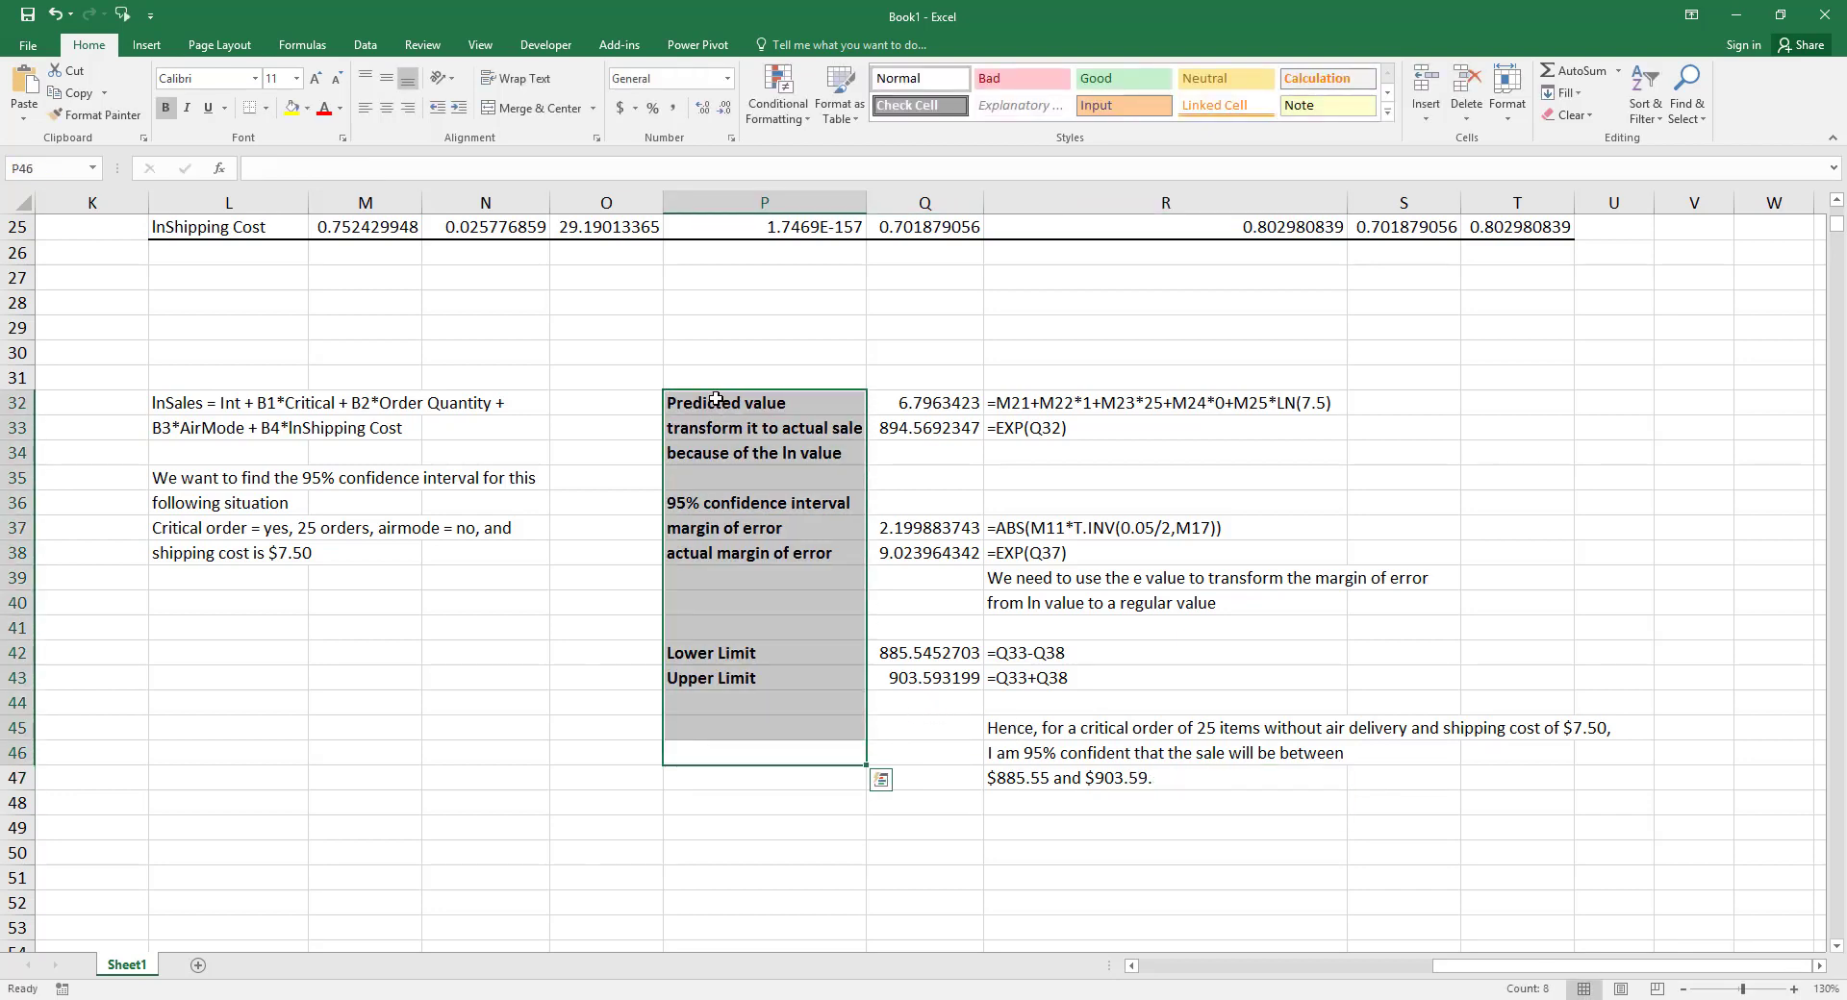
pyautogui.moveTo(1219, 491); pyautogui.dragTo(923, 428)
pyautogui.click(1297, 453)
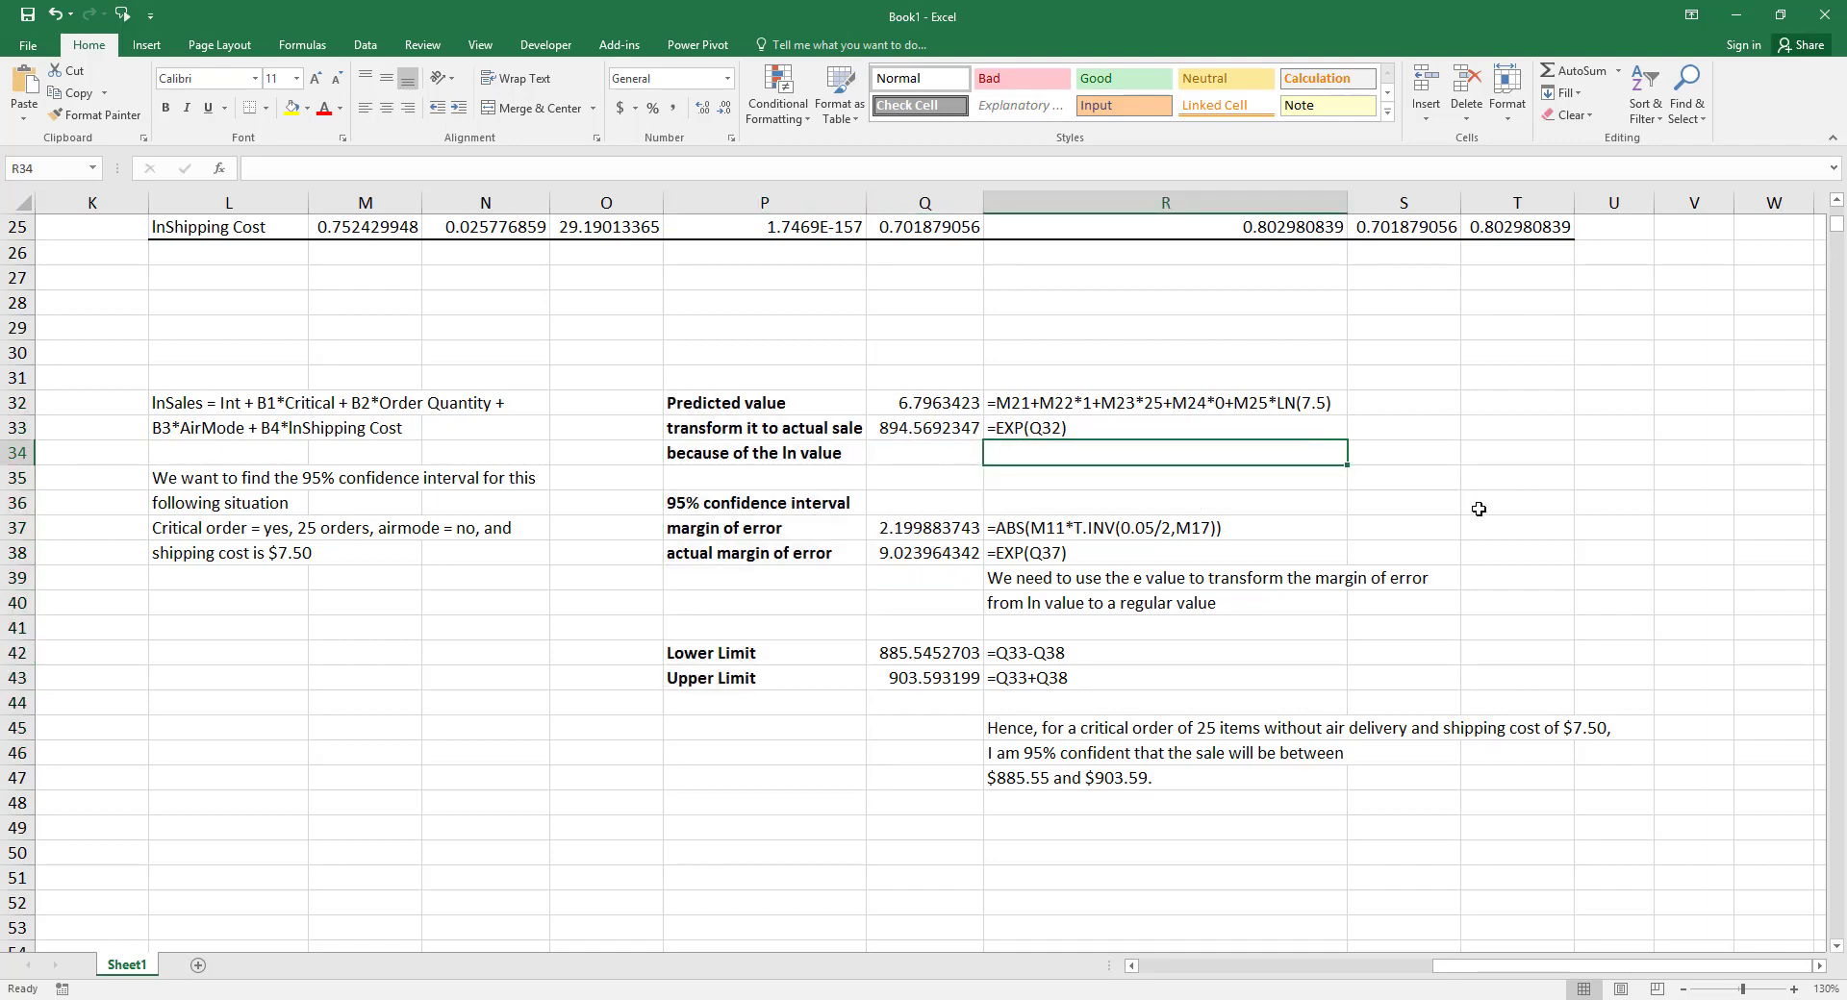